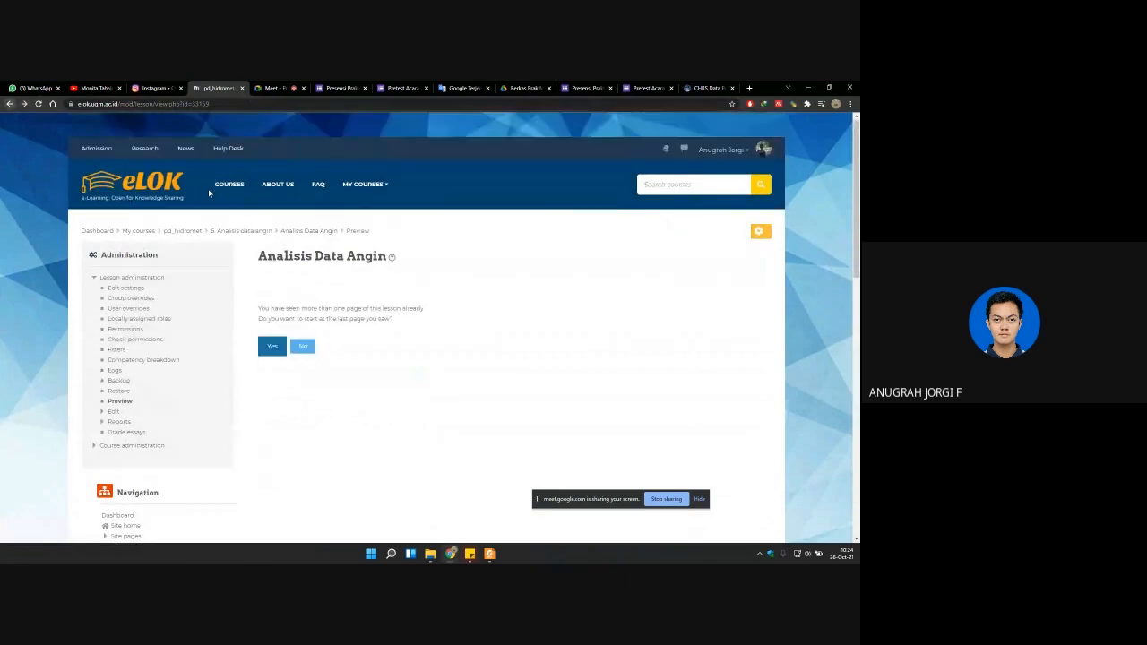
Step: Open the Analisis Data Curah Hujan lesson under topic 7, Analisis data curah hujan satelit, of the pd_hidromet course
left_click(199, 230)
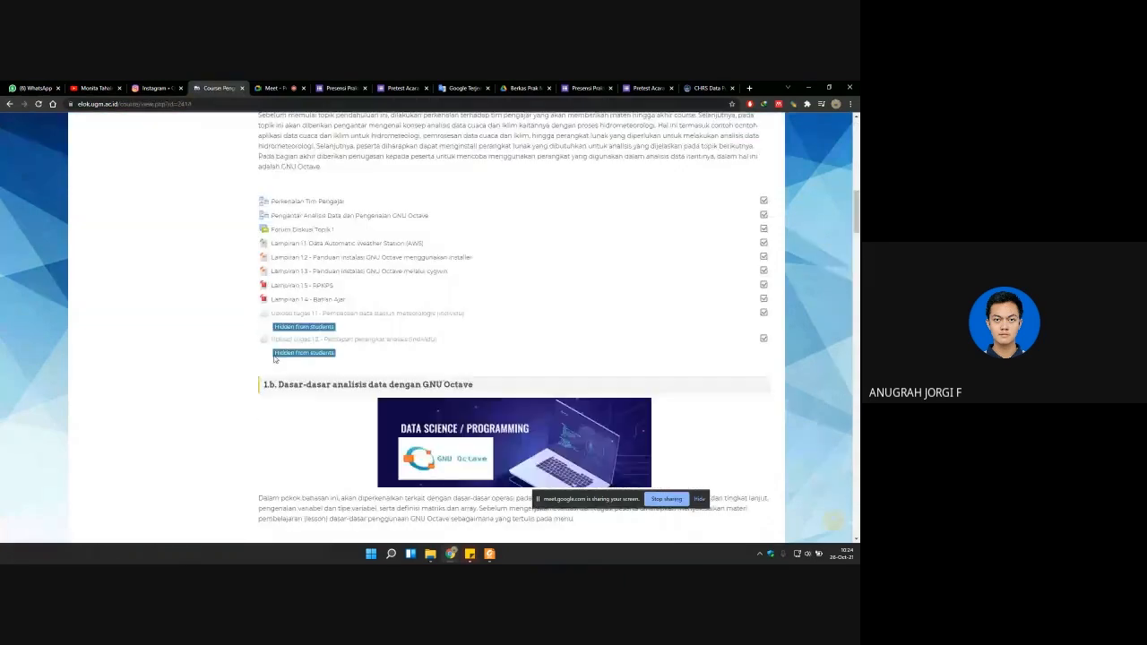
scroll(275, 357, "down", 20)
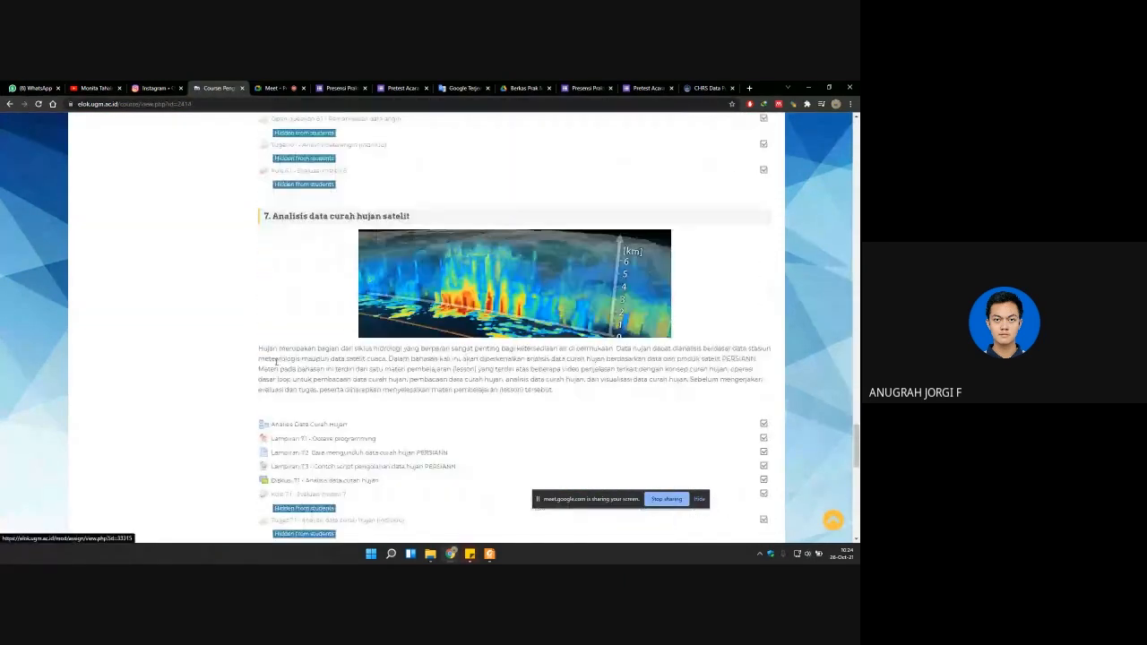
left_click(307, 336)
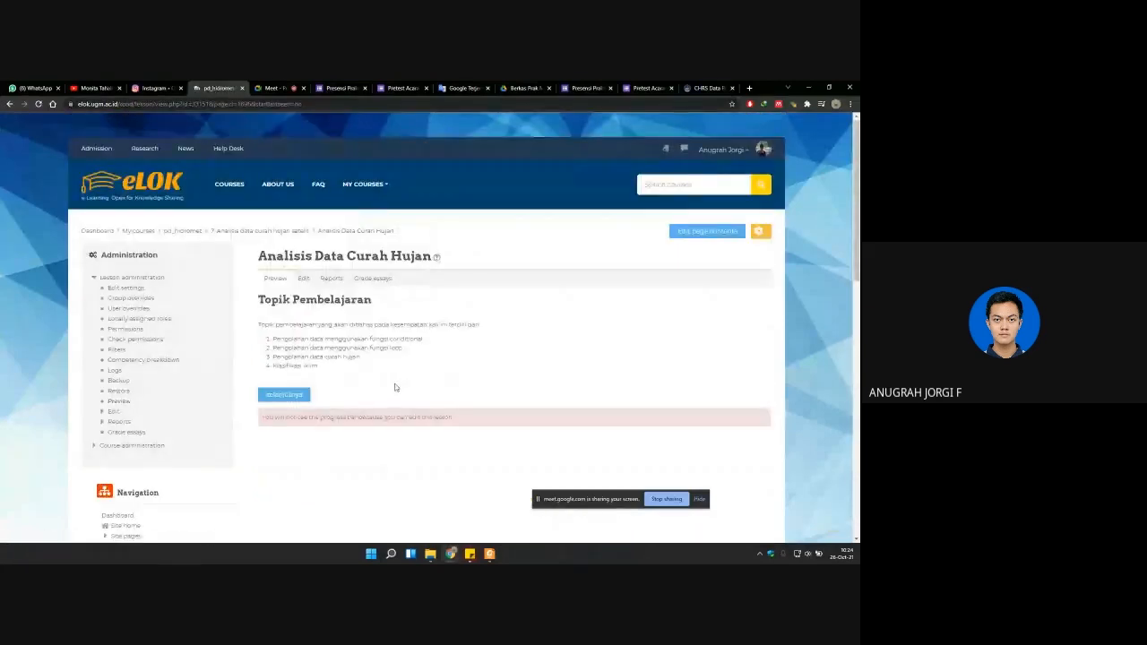
Step: Review the learning topics listed on the Topik Pembelajaran page, highlighting the conditional function and rainfall data items
scroll(396, 387, "down", 1)
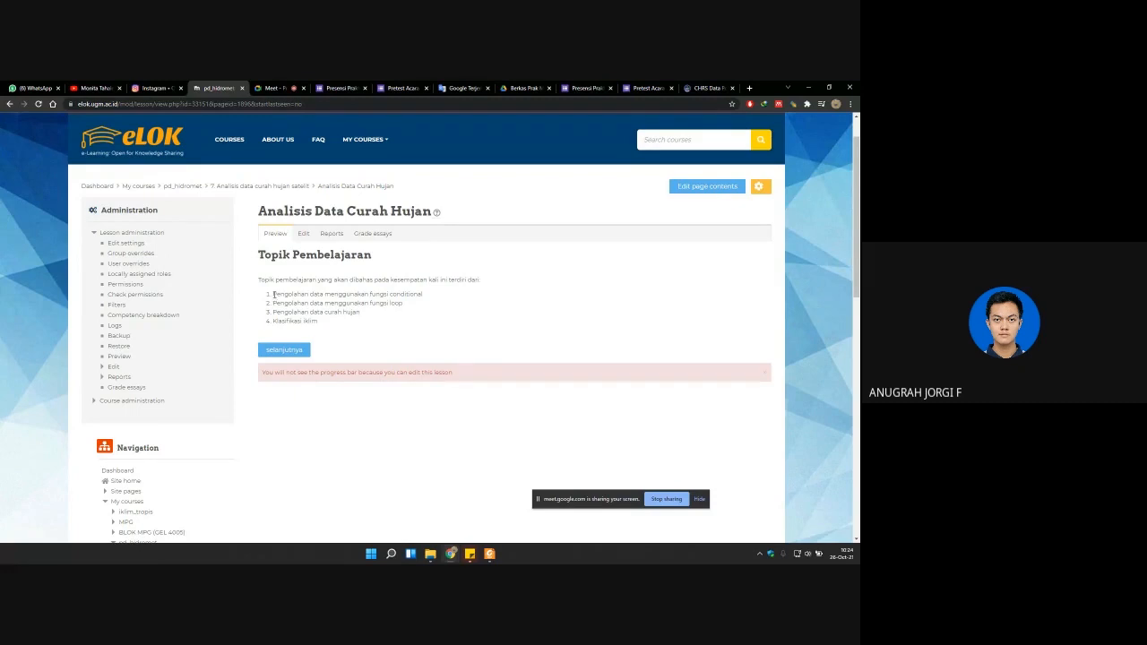
left_click_drag(273, 294, 430, 295)
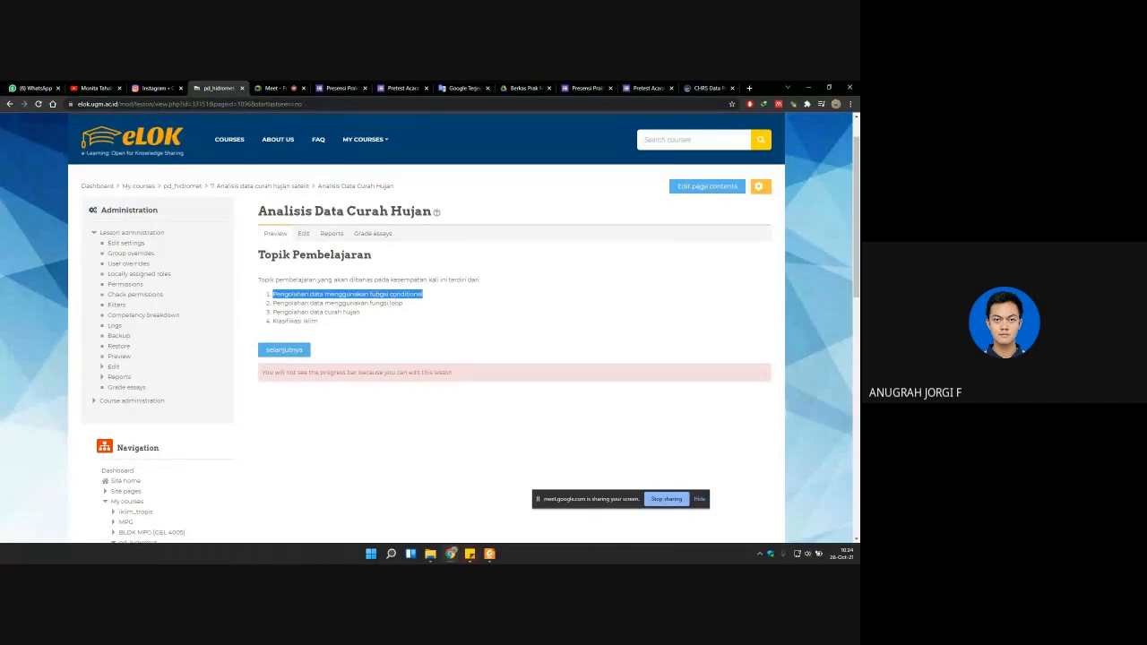
double_click(328, 312)
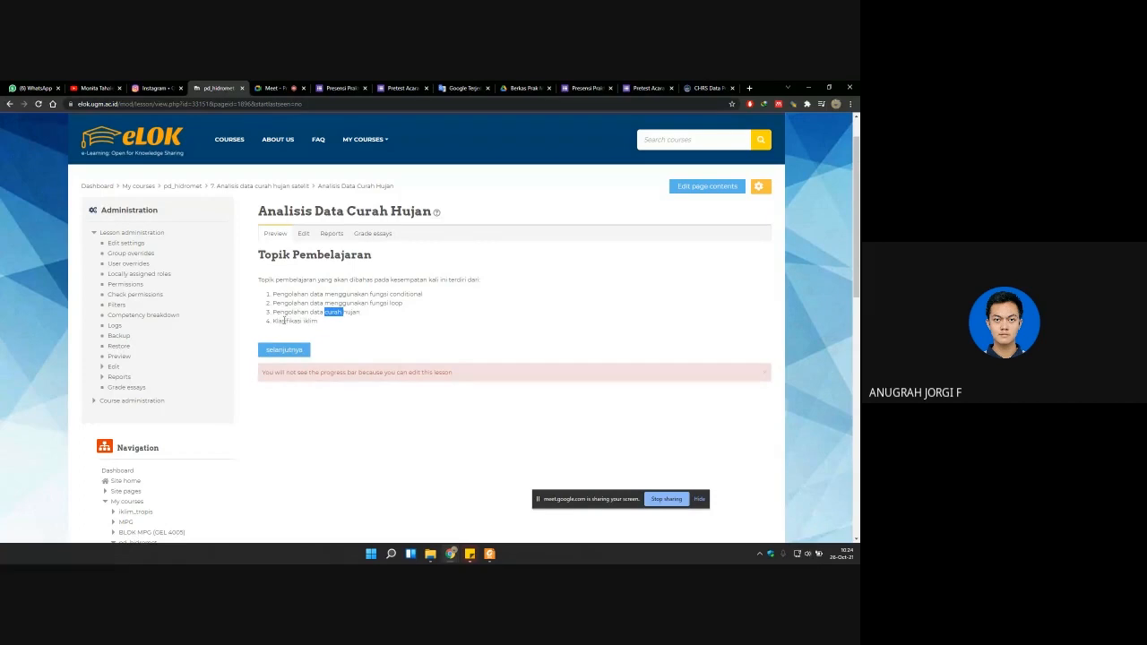
Step: Advance to the Pengolahan data menggunakan fungsi conditional page and briefly play the Mooc 7.1 video, pausing on the if function slide
left_click(292, 350)
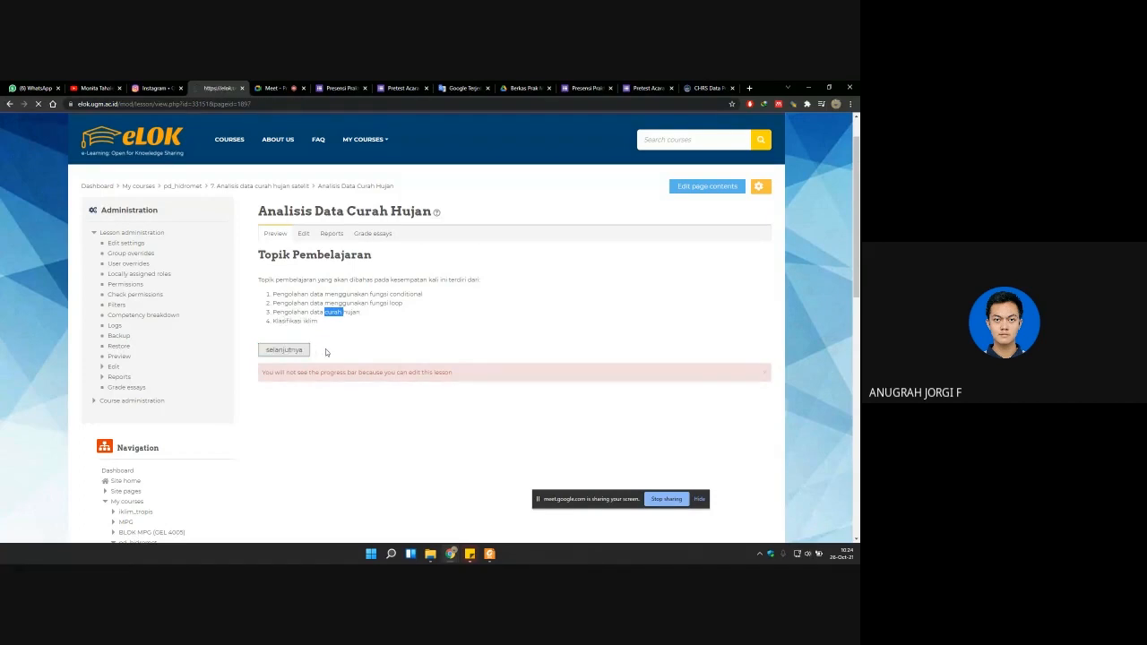
scroll(328, 352, "down", 1)
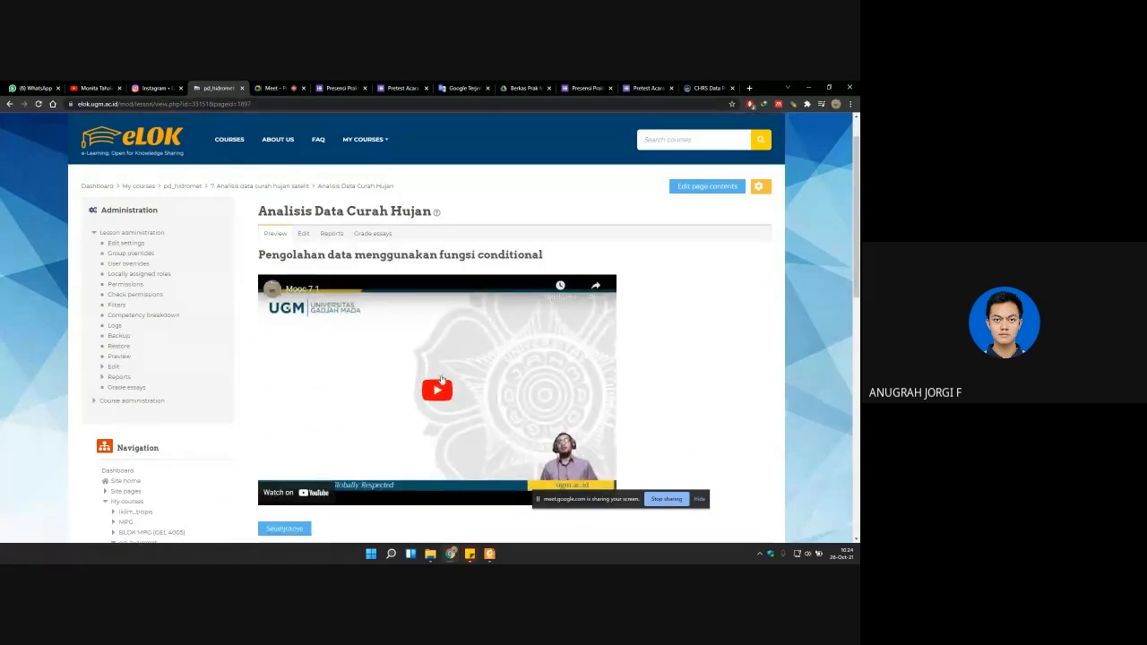
left_click(441, 380)
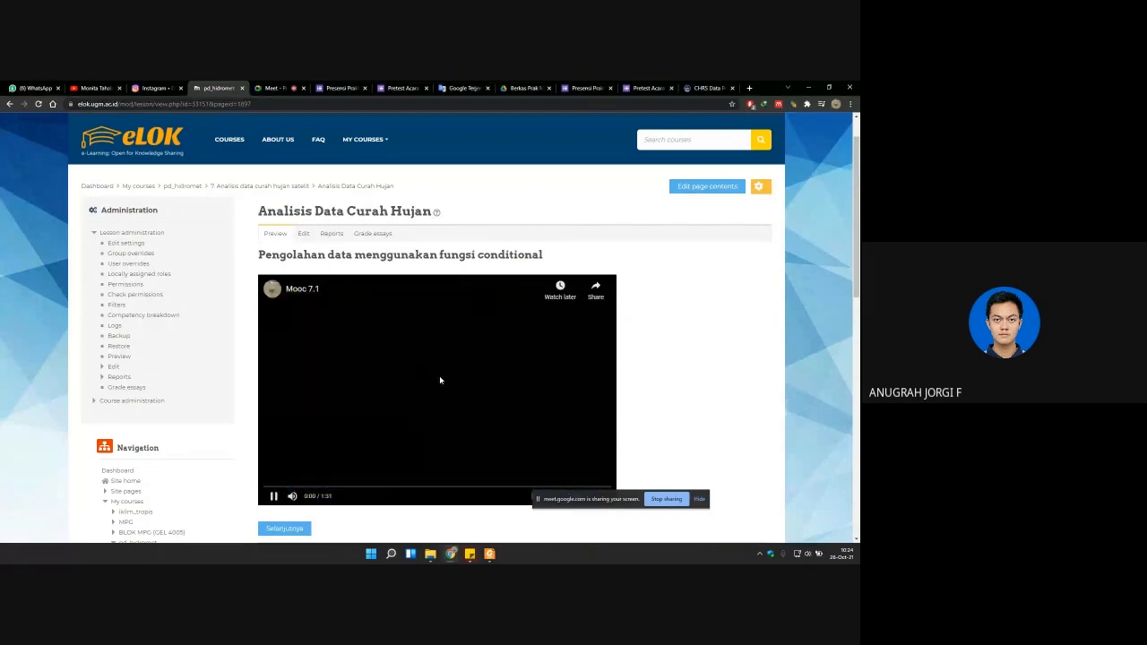
scroll(435, 375, "down", 1)
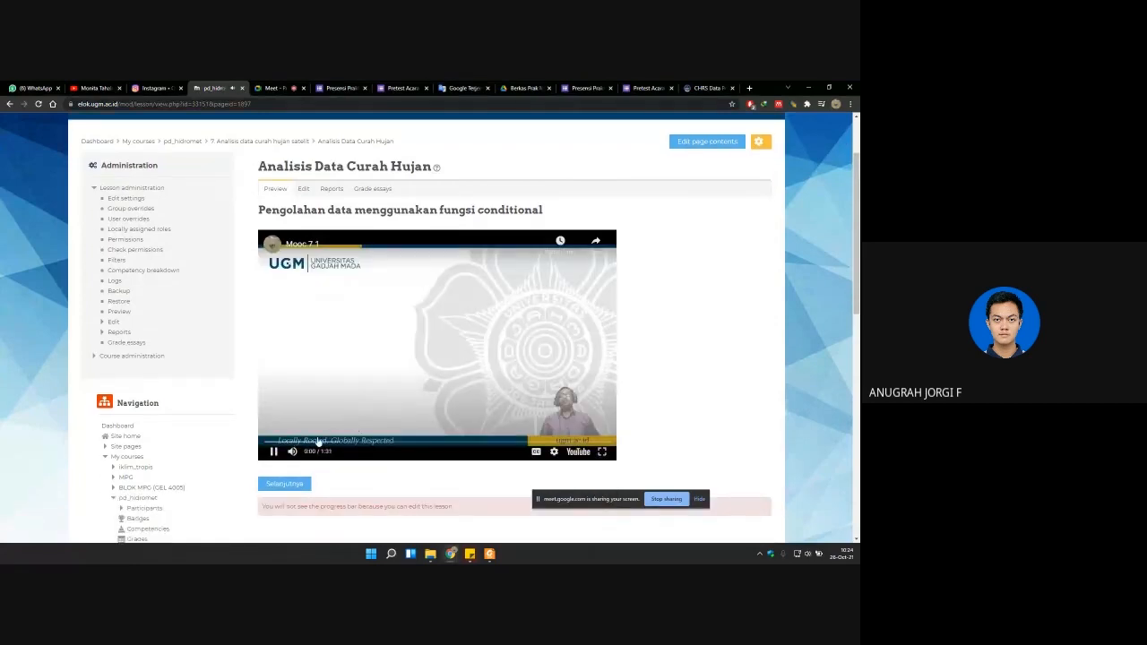
left_click(443, 363)
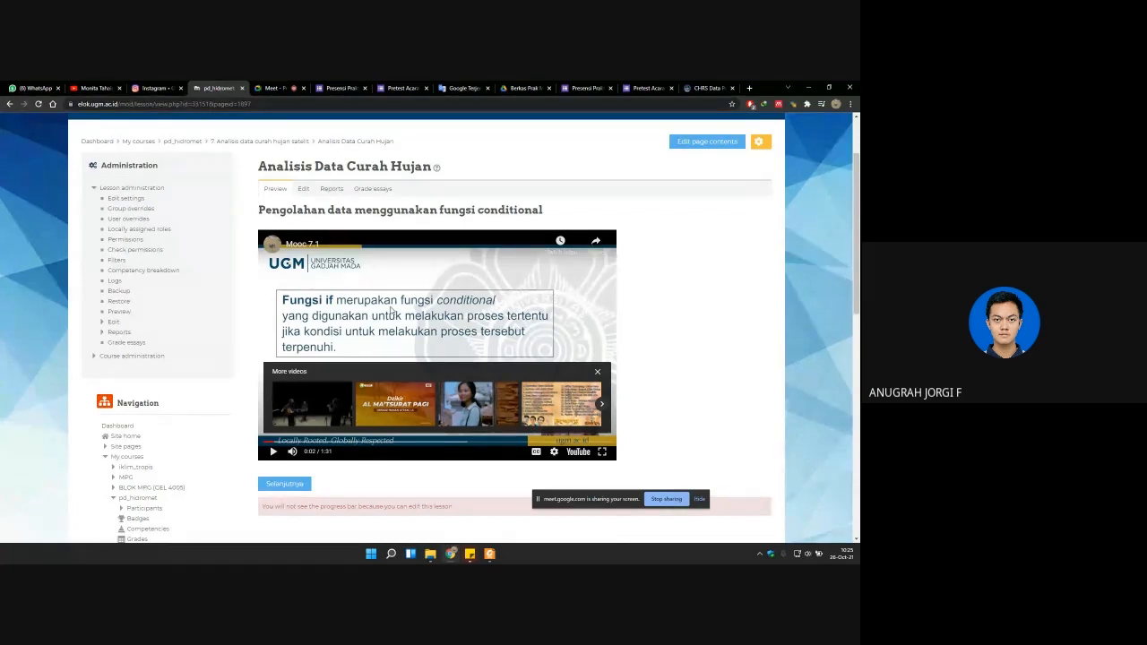
Step: Advance to the Pengolahan data dengan fungsi loop page and start the Mooc 7.2 video
left_click(294, 486)
left_click(294, 487)
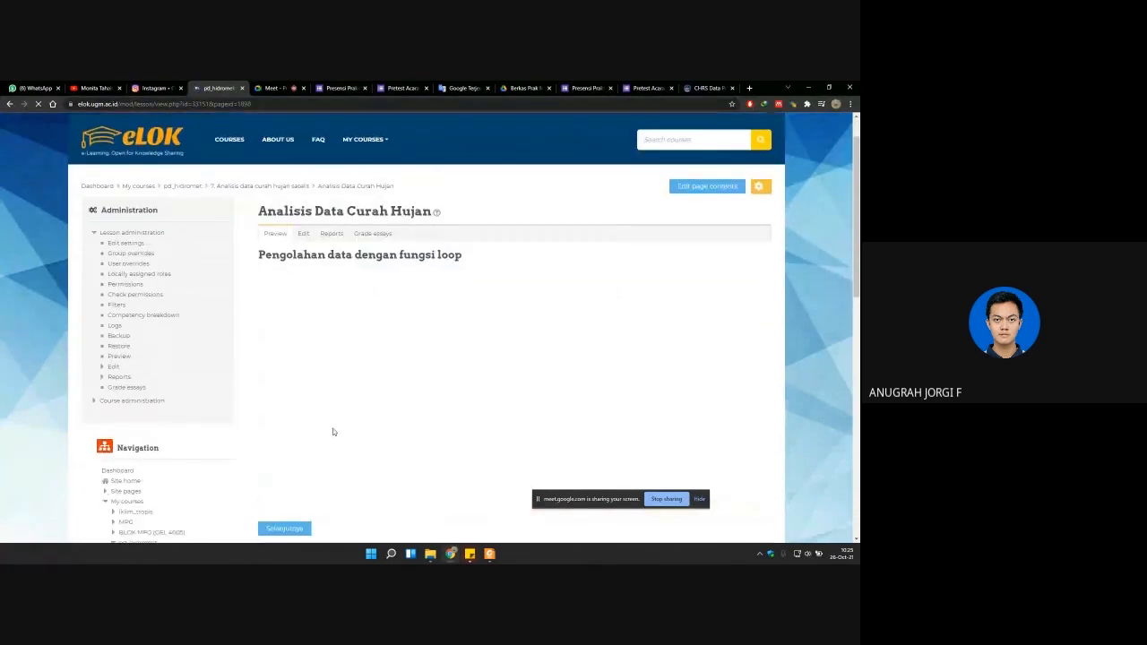
scroll(374, 328, "down", 1)
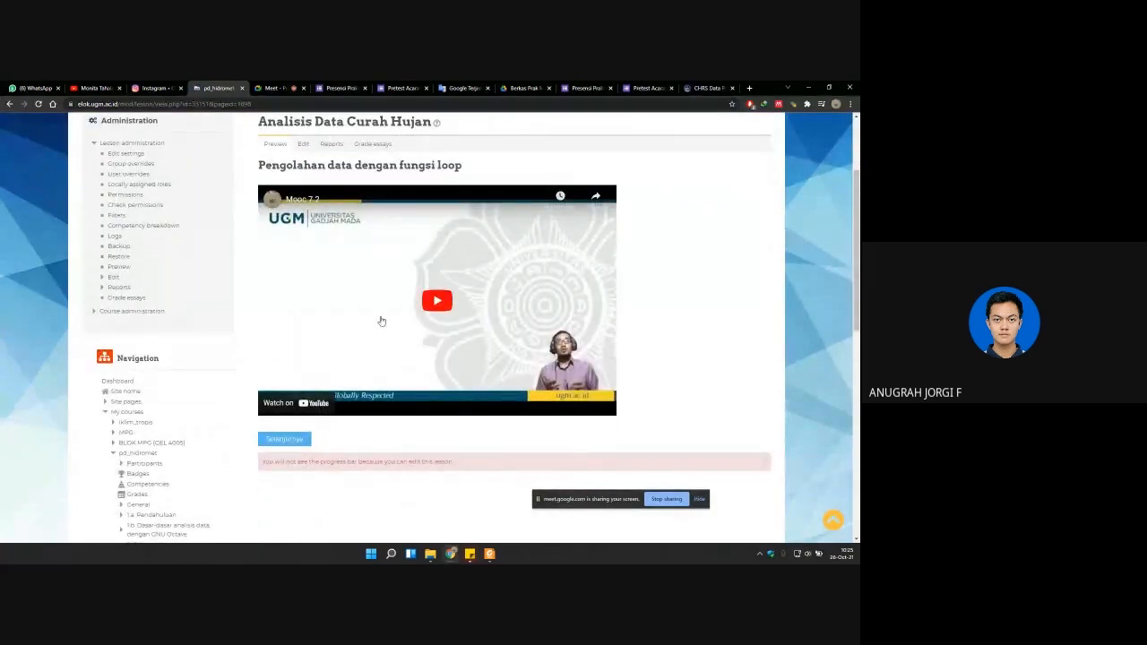
left_click(380, 321)
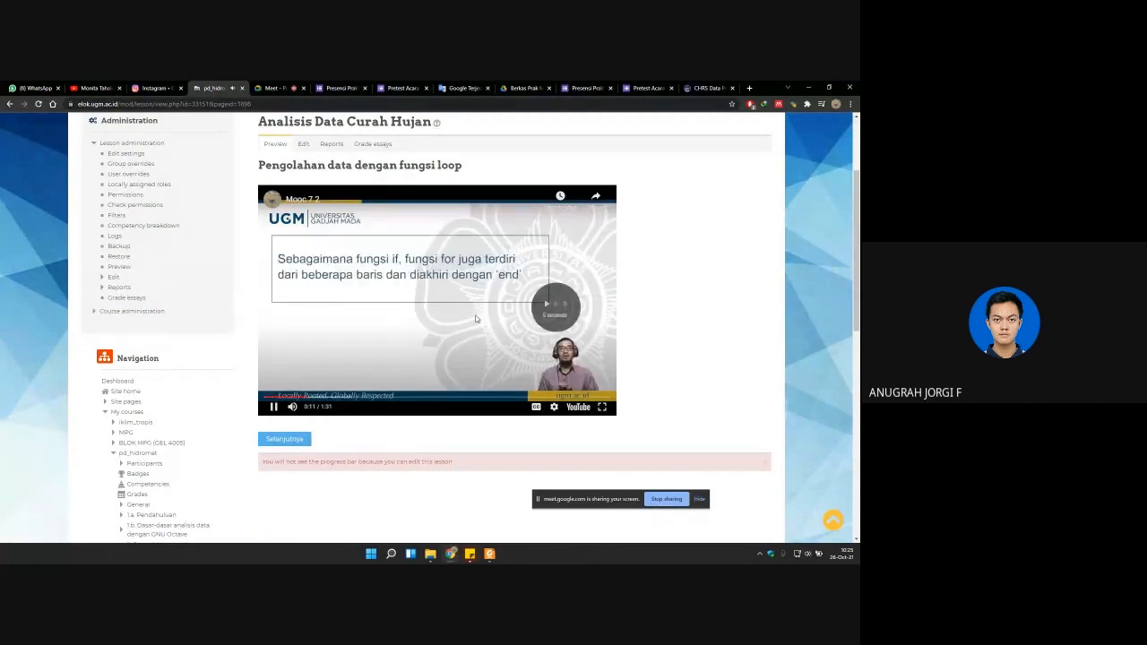
Step: Skim the Mooc 7.2 video past the for loop script and pause it on the command window output at 0:57
key("Right")
key("Left")
key("Left")
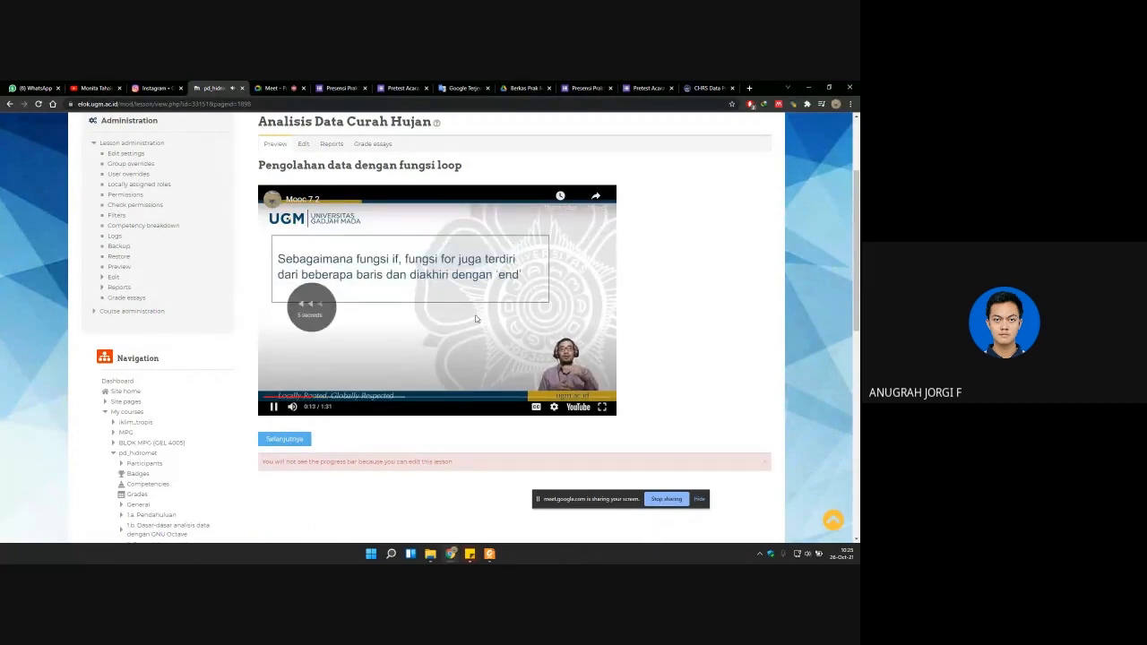
key("Right")
key("Right")
key("Right")
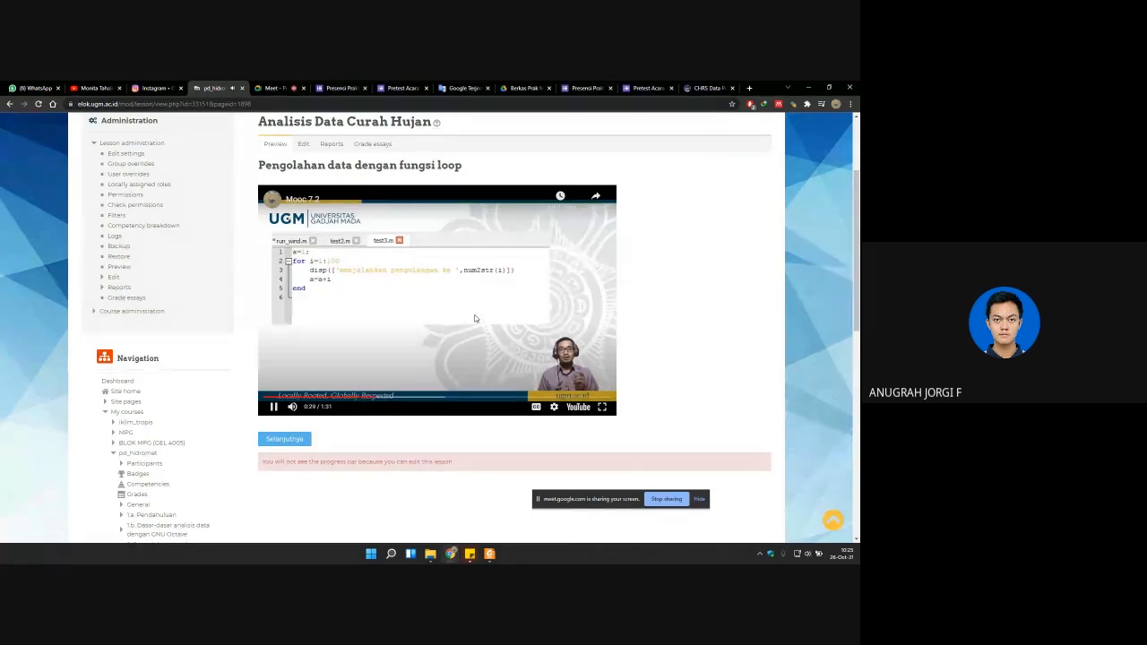
key("Right")
key("Right")
key("Right")
key("Right")
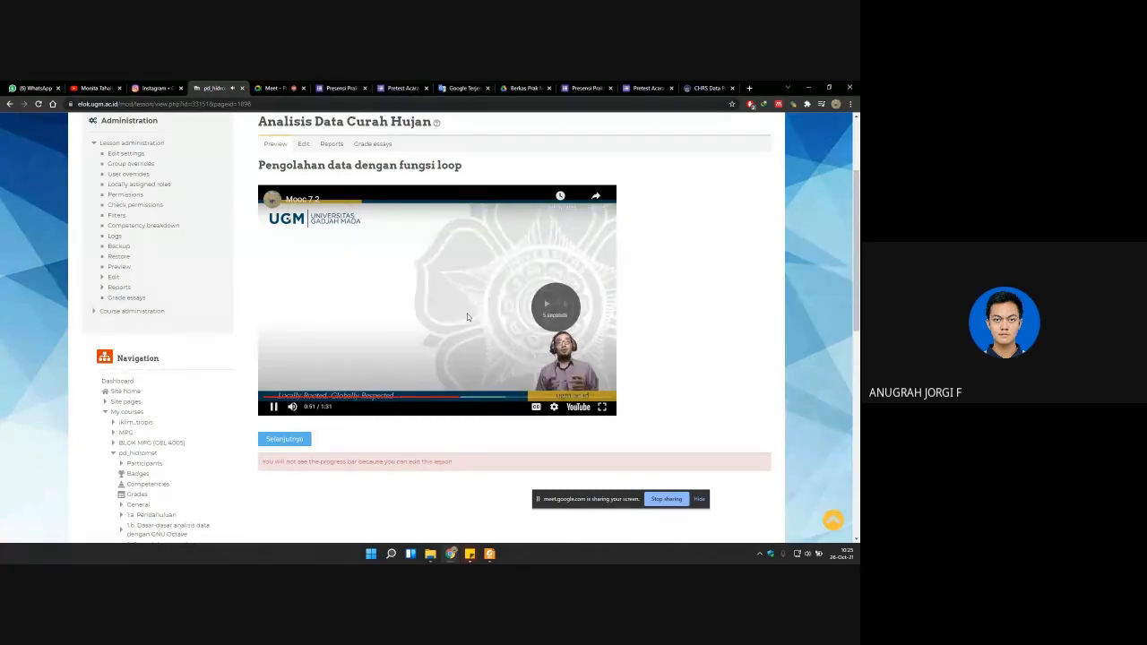
key("Right")
key("space")
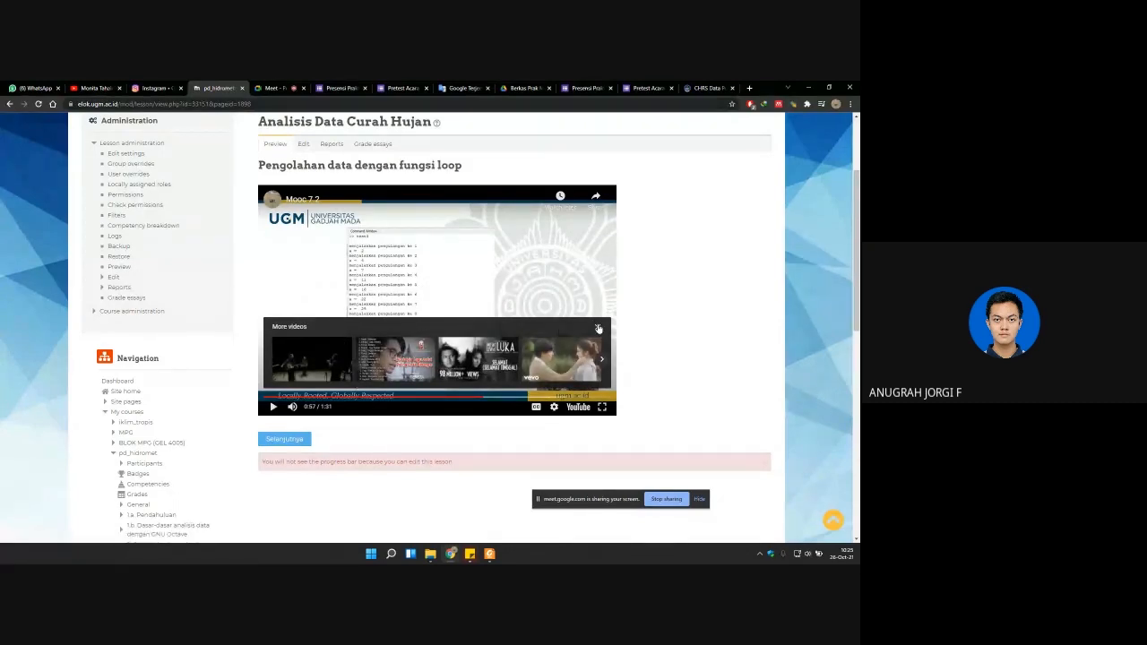
Step: Dismiss the suggested videos overlay and skip the paused Mooc 7.2 video forward to 1:22
left_click(596, 326)
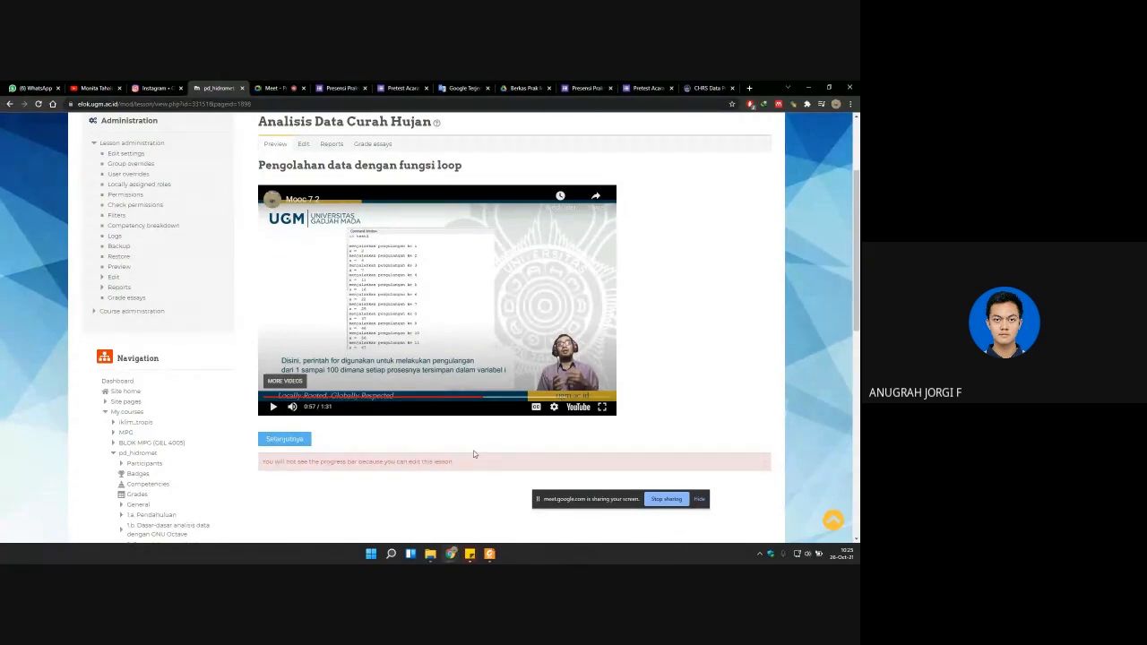
key("Right")
key("Right")
key("Right")
key("Right")
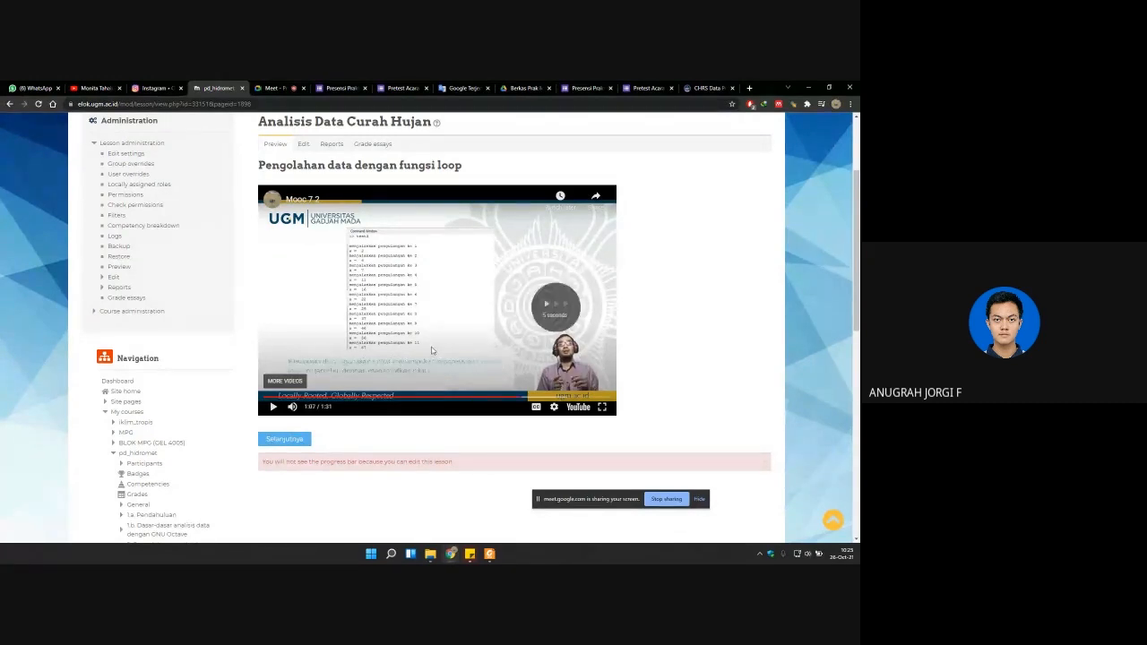
key("Right")
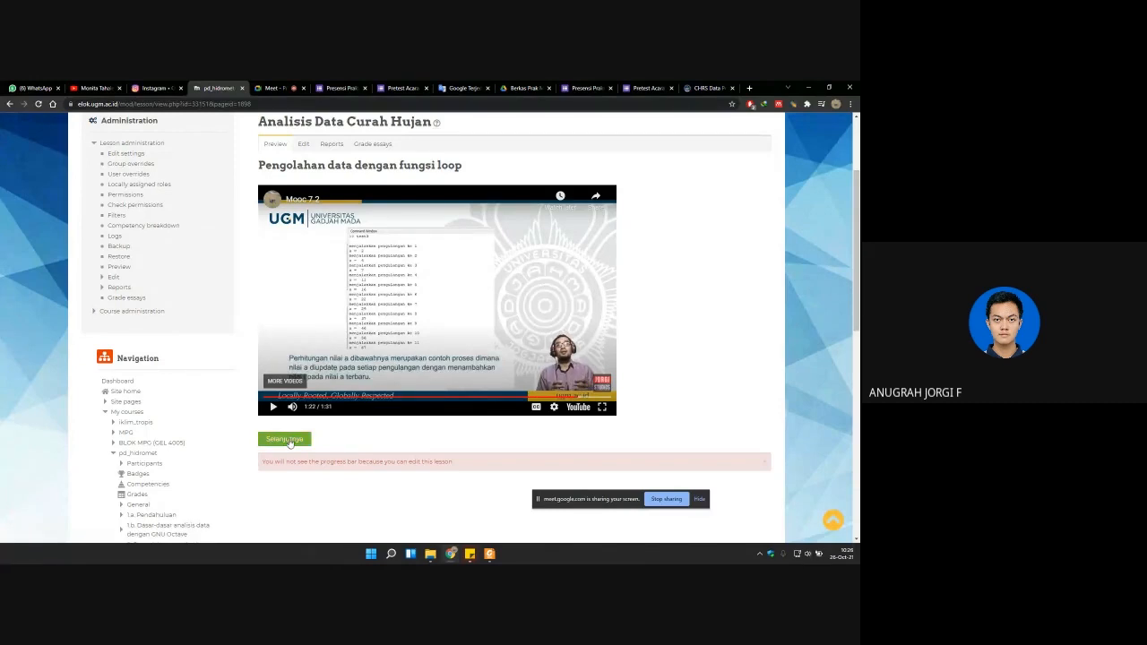
Step: Advance to the Pengolahan data hujan page and skim the Mooc 7.3 video through to the plotting script at 12:48
left_click(289, 443)
scroll(435, 394, "down", 1)
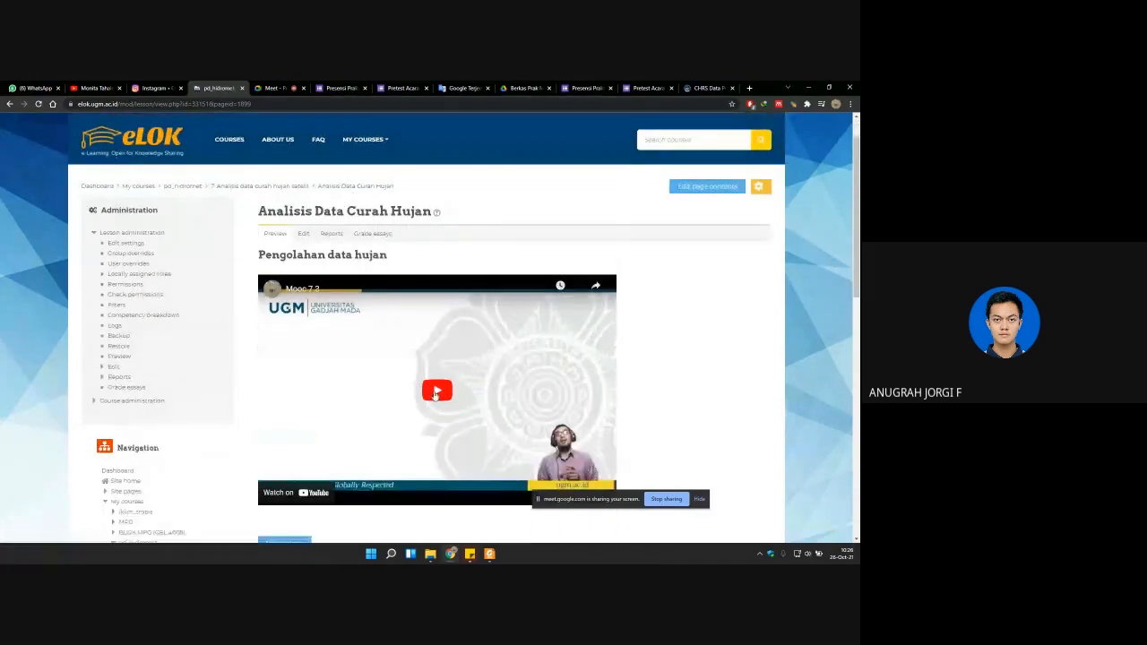
left_click(448, 399)
scroll(405, 405, "down", 1)
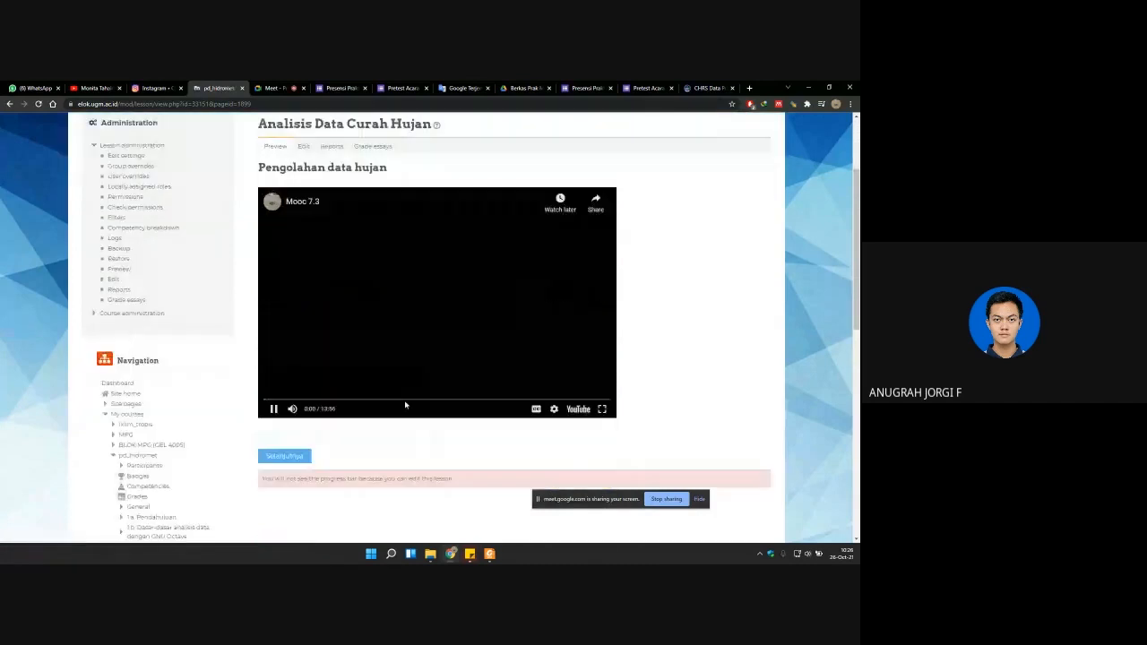
scroll(381, 394, "up", 1)
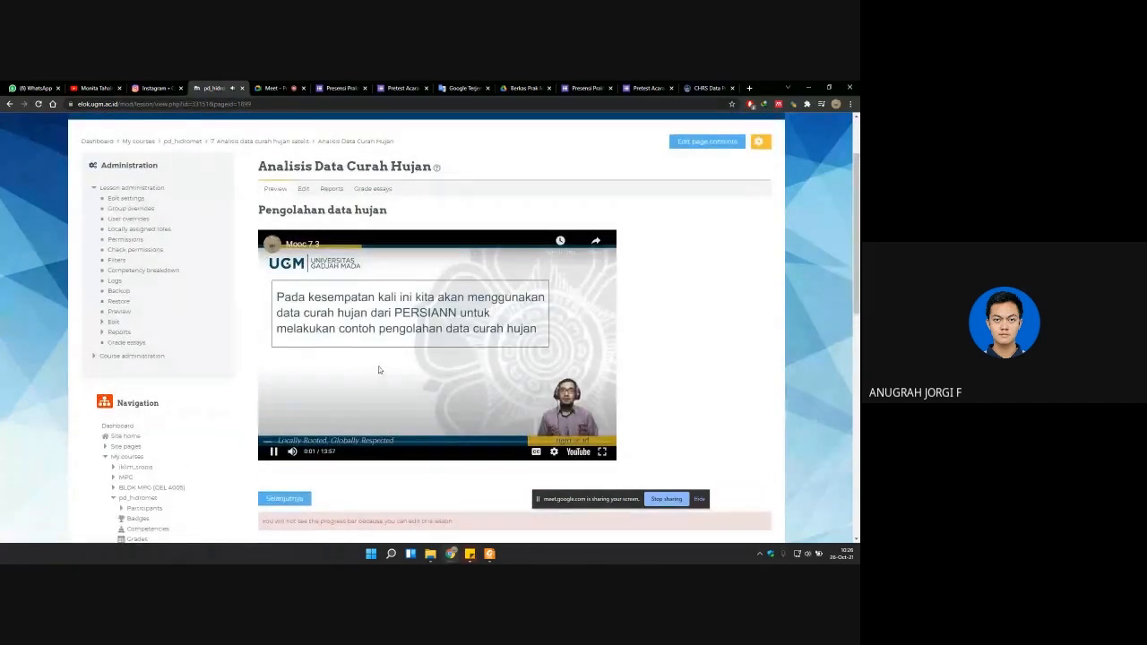
left_click(376, 365)
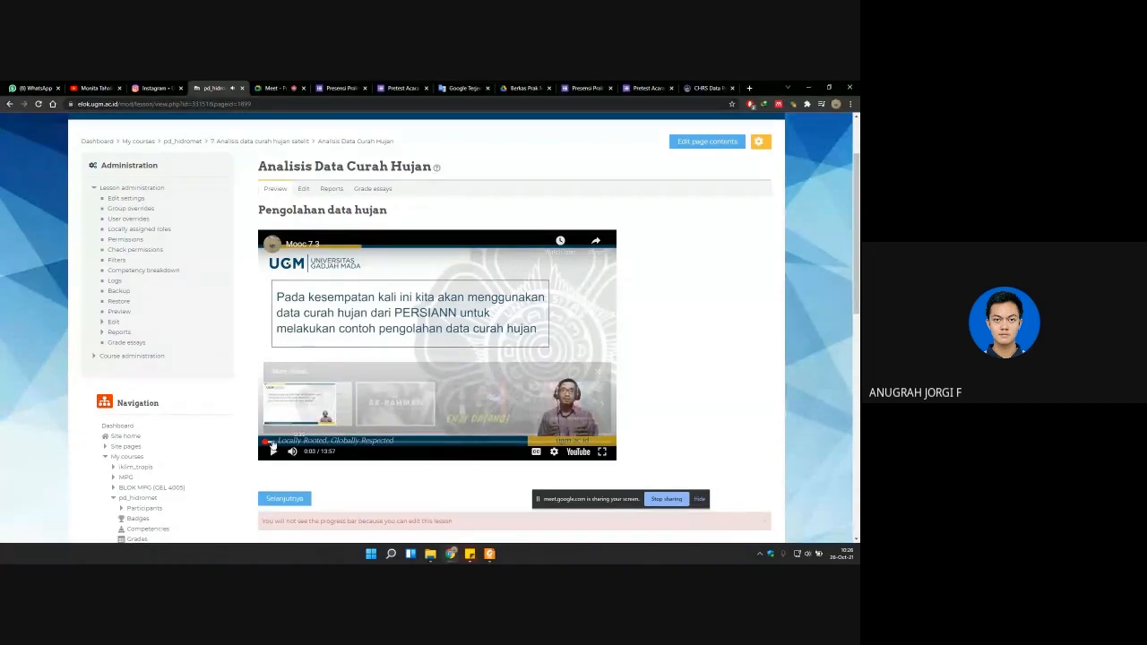
left_click_drag(271, 440, 582, 443)
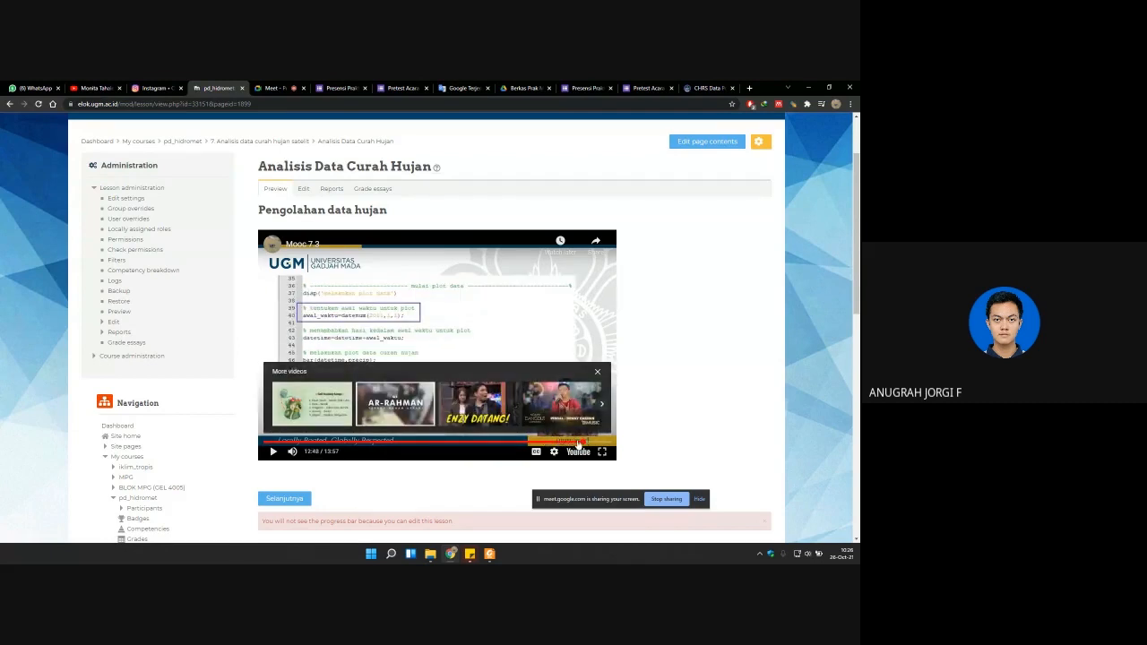
Step: Advance to the Klasifikasi iklim berdasar curah hujan bulanan page and view Mooc 7.4 up to the Schmidt-Ferguson Q model slide at 0:25
left_click(291, 499)
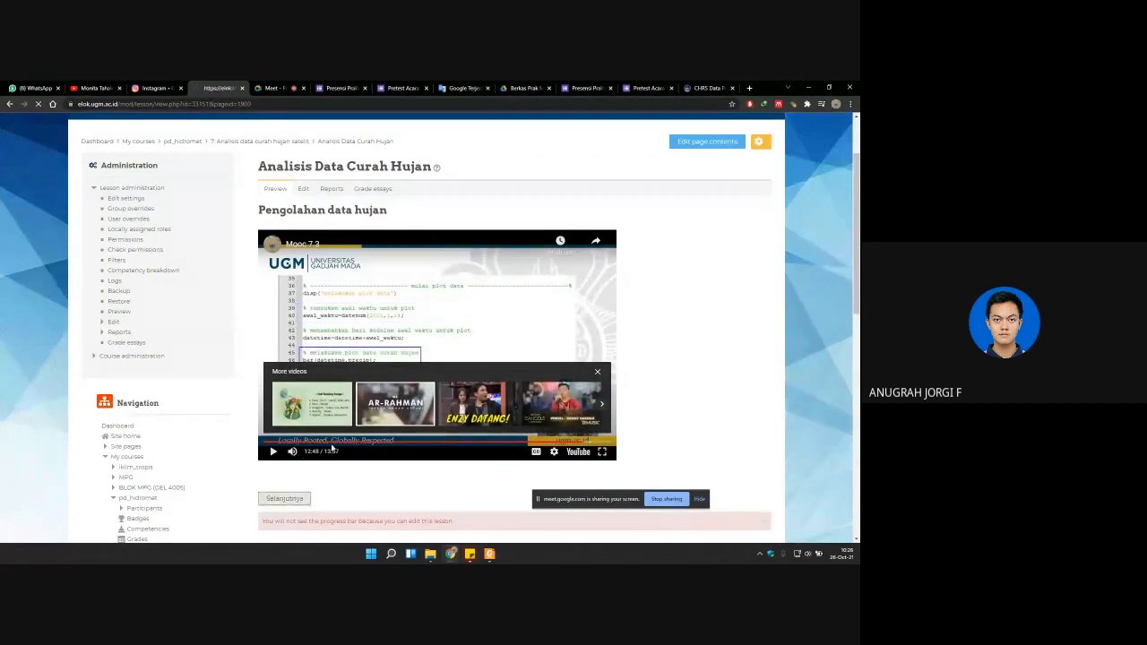
scroll(385, 349, "down", 2)
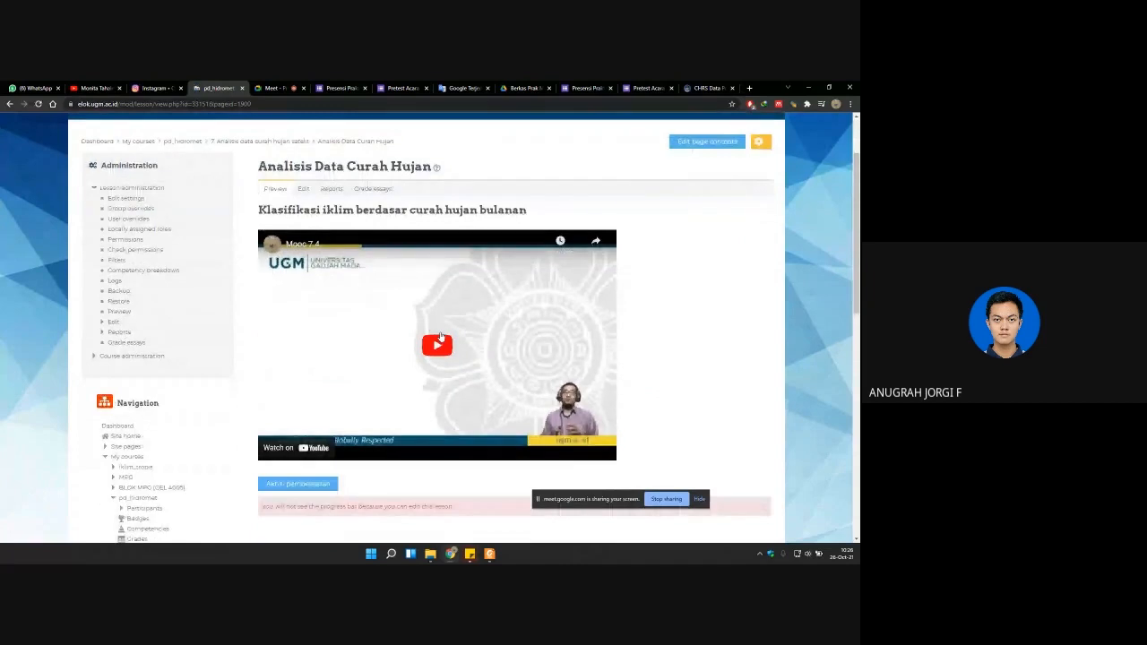
left_click(438, 343)
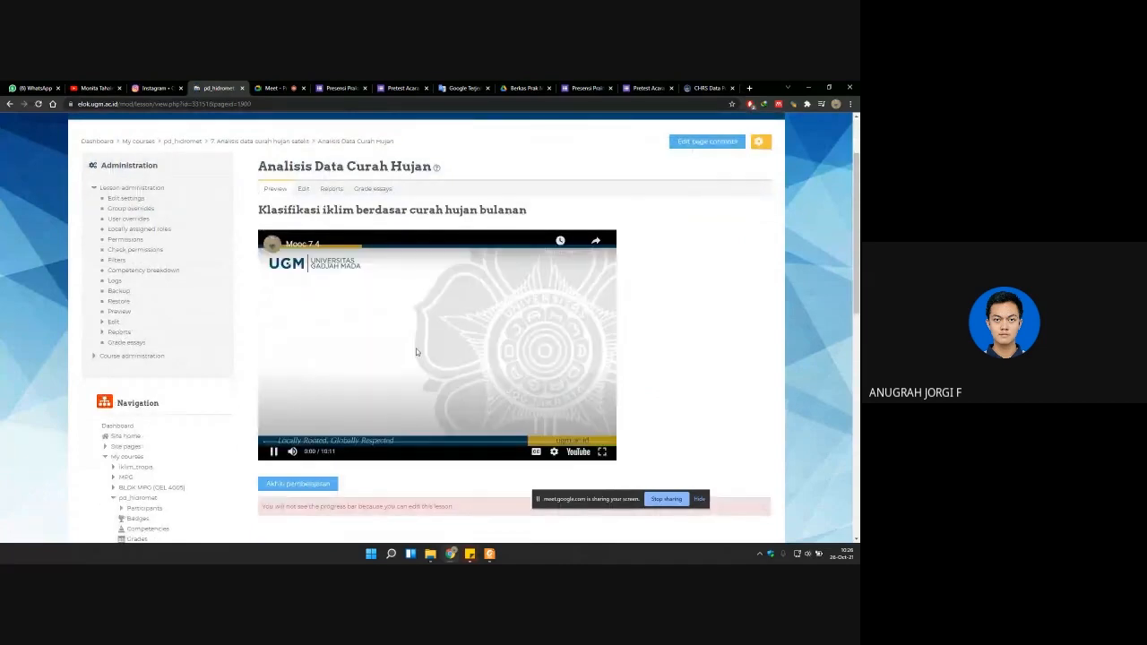
left_click(345, 390)
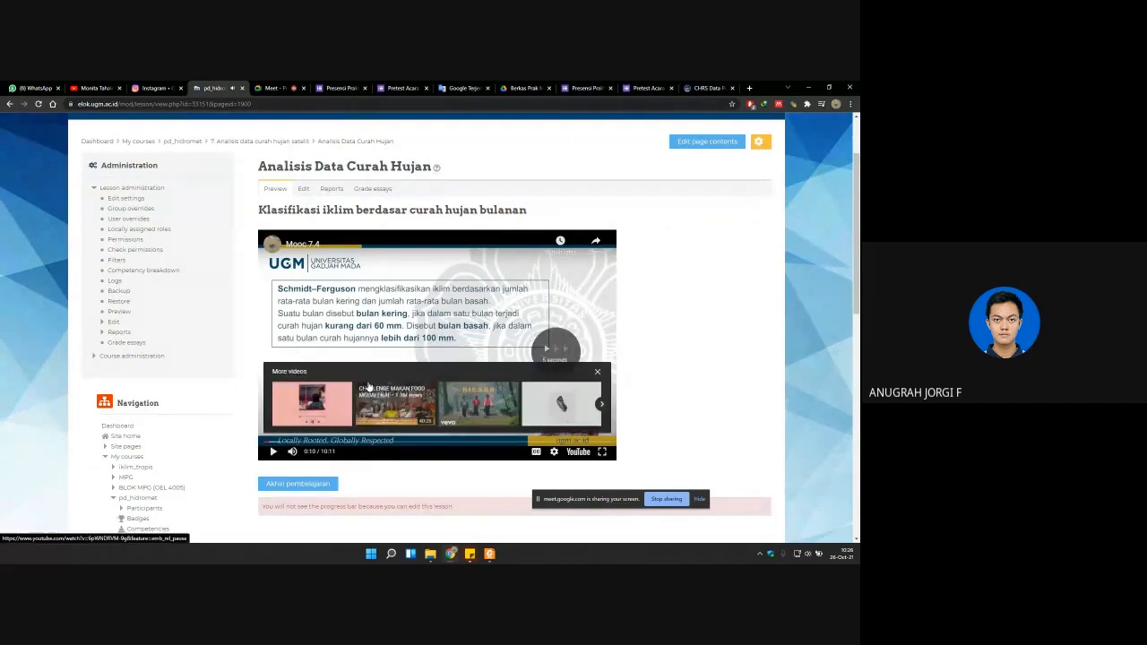
key("Right")
key("Right")
key("Right")
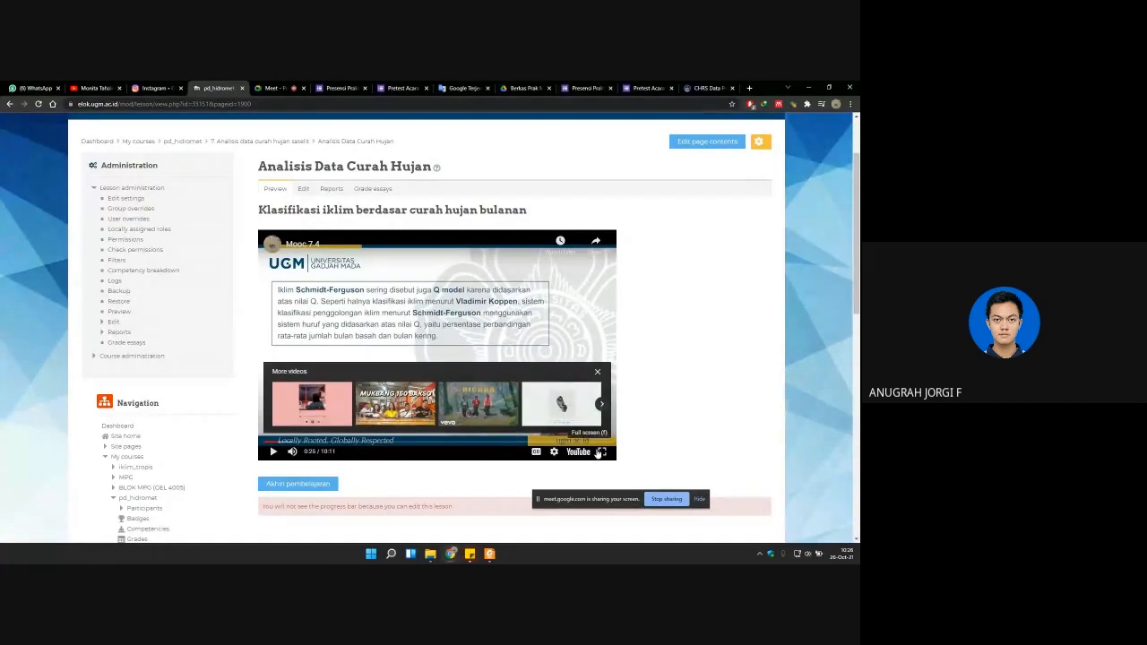
Step: Enlarge the page and skip the paused Mooc 7.4 video forward to the Q formula and climate type table at 1:20
key("ctrl+plus")
key("ctrl+plus")
key("ctrl+plus")
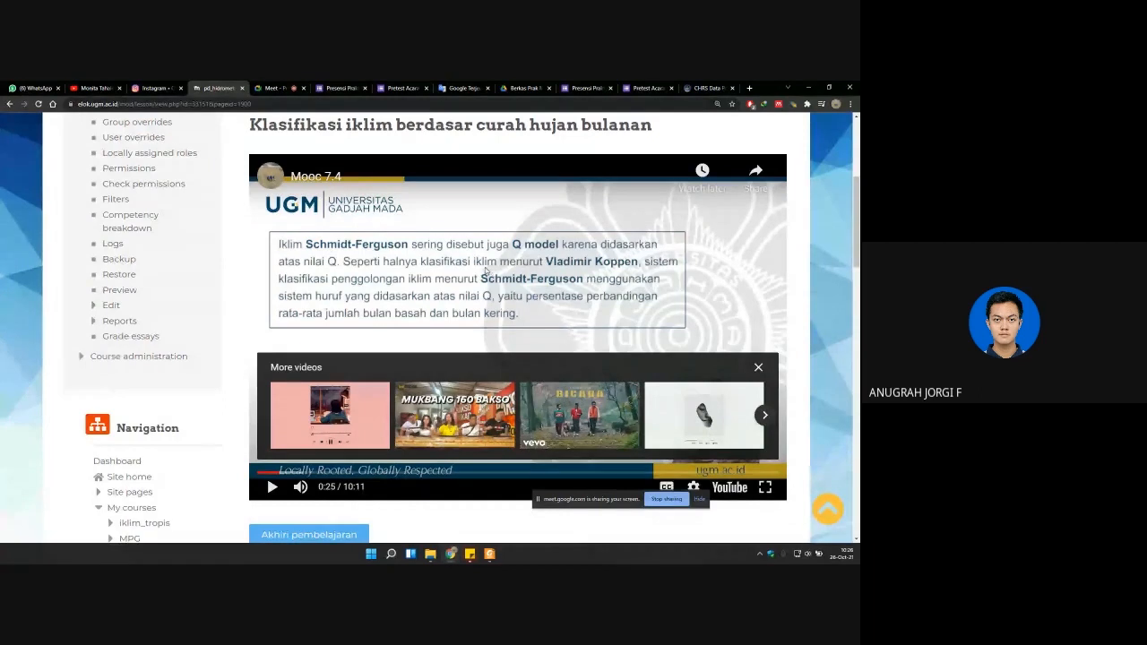
key("Right")
key("Right")
key("Right")
key("Right")
key("Right")
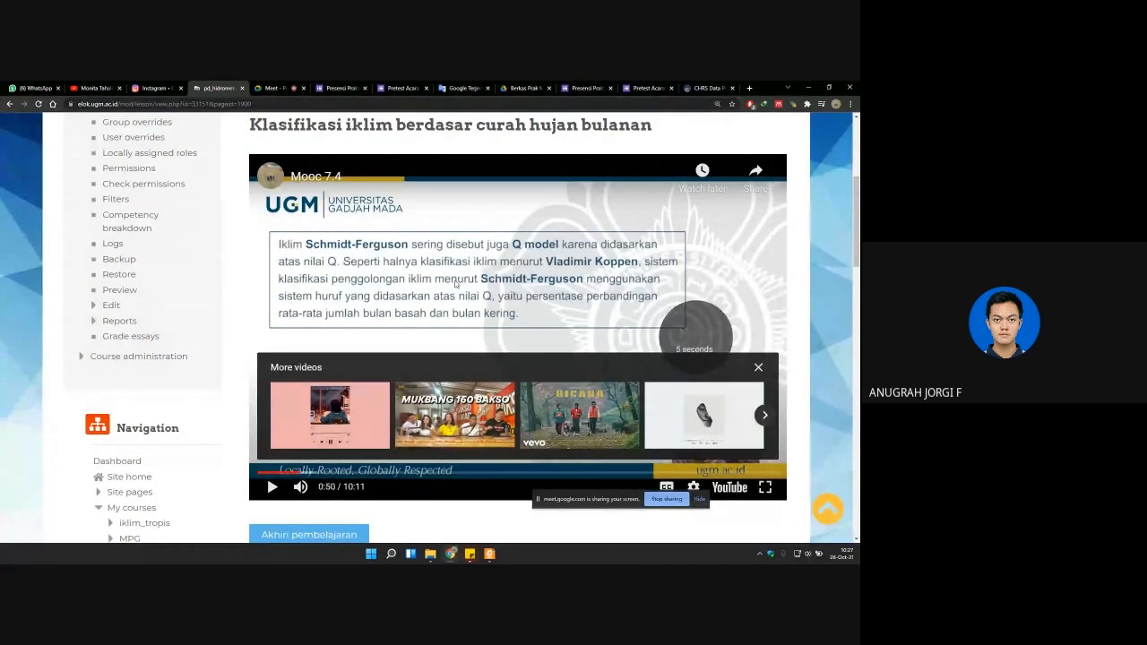
key("Right")
key("Right")
key("Right")
key("Right")
key("Right")
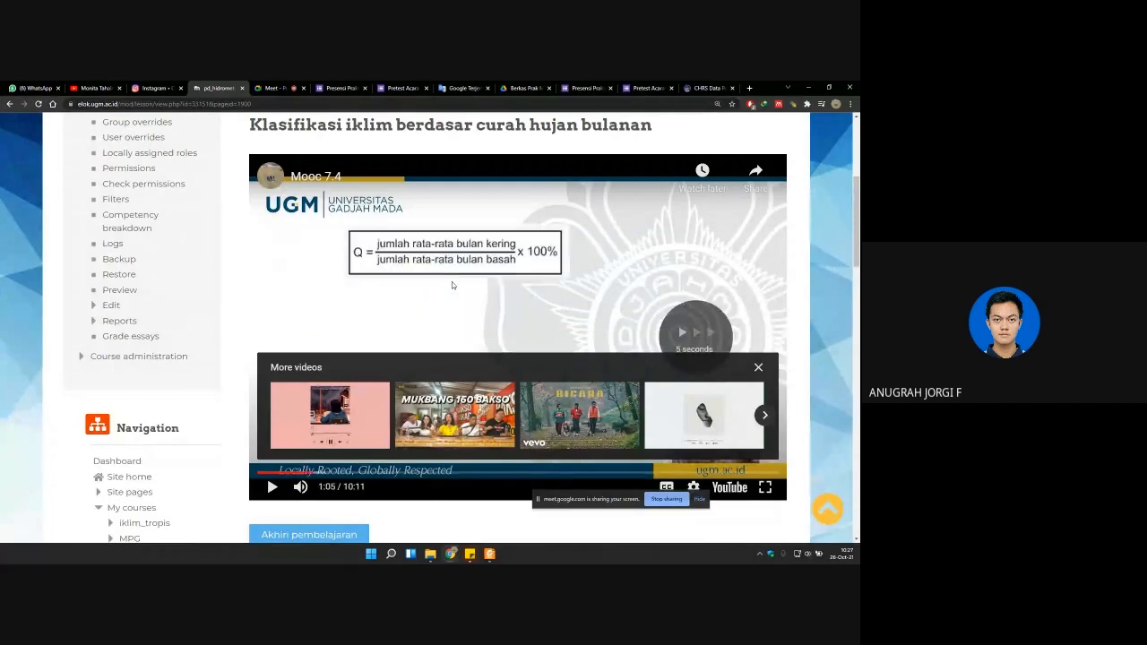
key("Right")
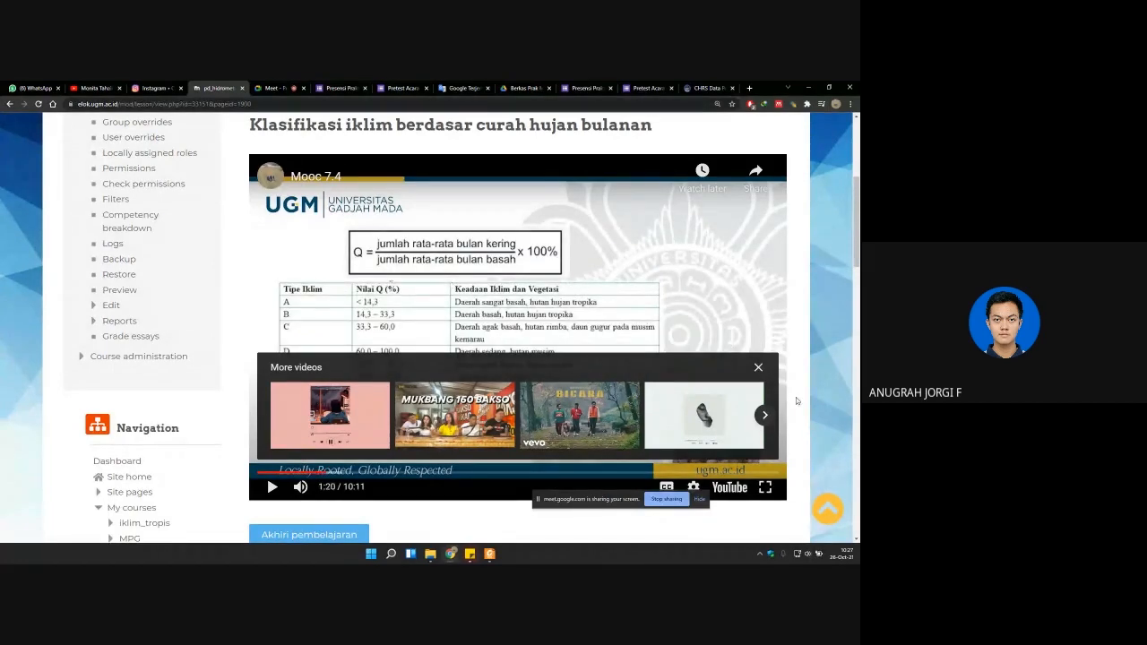
Step: Dismiss the suggested videos overlay and skip the paused Mooc 7.4 video forward to the wet and dry month loop script at 3:00
left_click(758, 368)
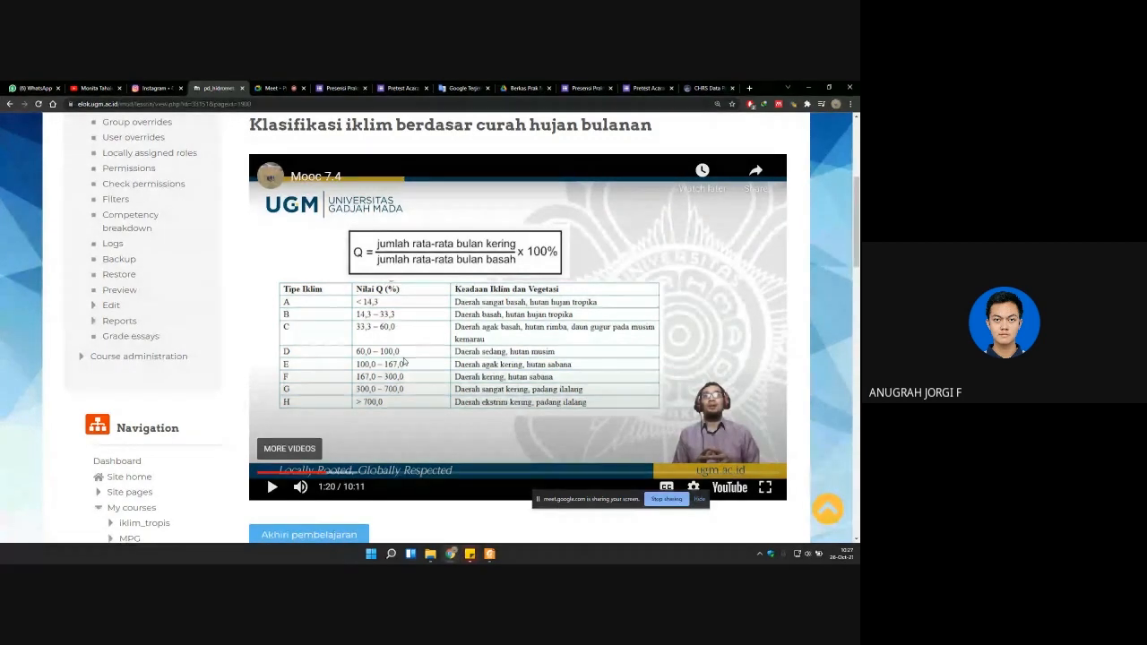
key("Right")
key("Right")
key("Right")
key("Right")
key("Right")
key("Right")
key("Right")
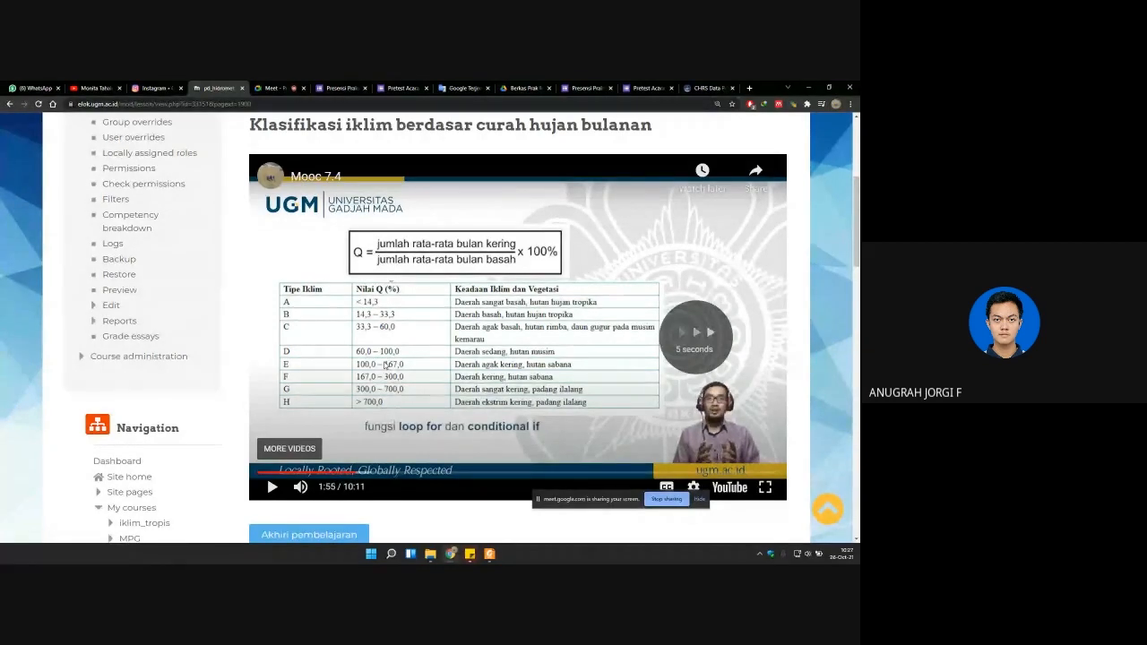
key("Right")
key("Right")
key("Right")
key("Right")
key("Right")
key("Right")
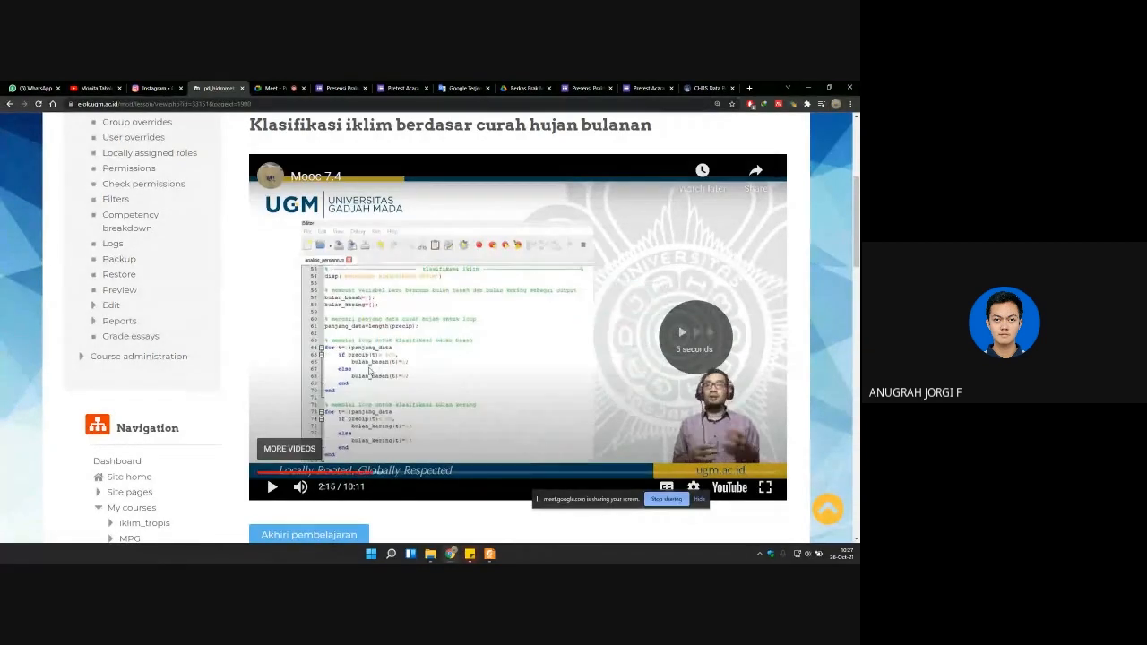
key("Right")
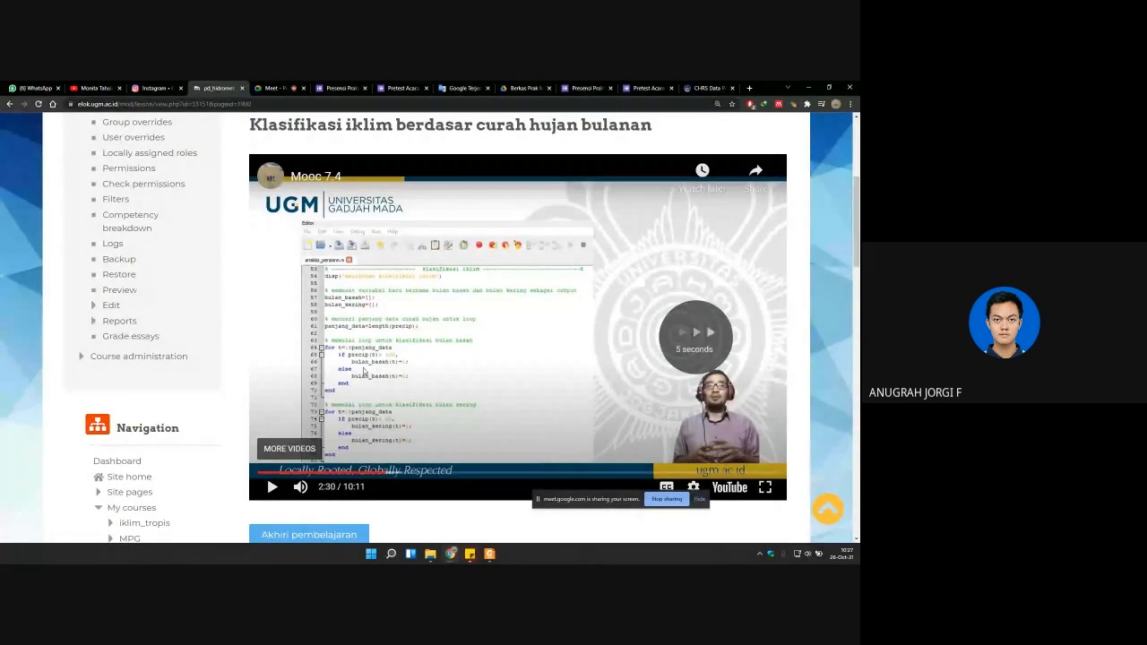
key("Right")
key("Right")
key("Right")
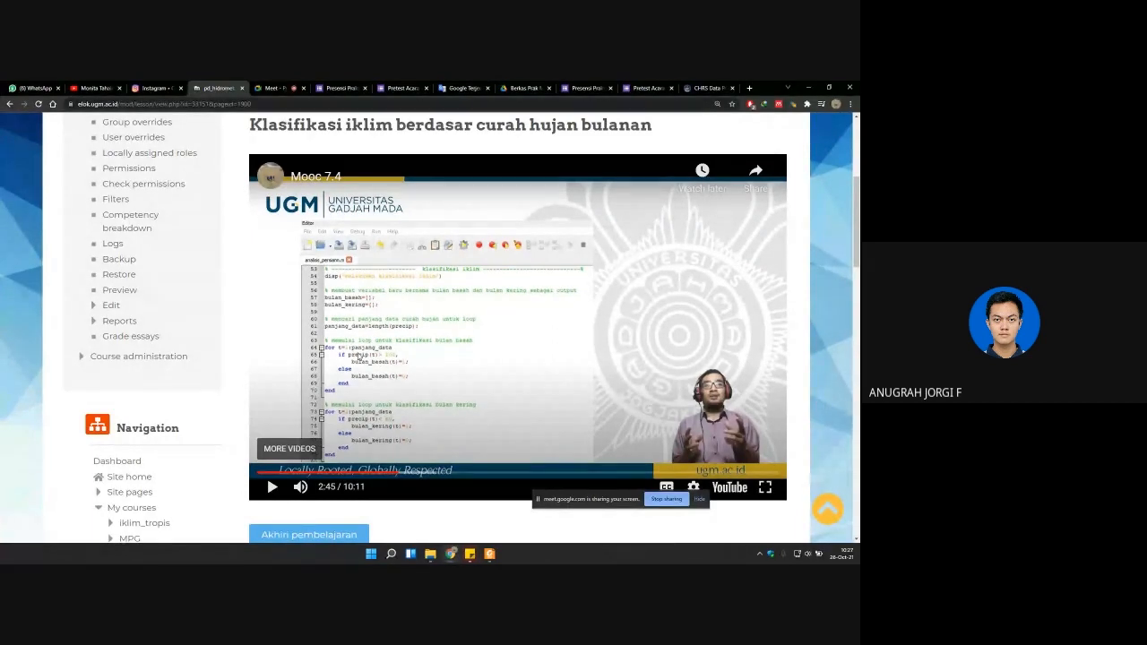
key("Right")
key("Right")
key("Right")
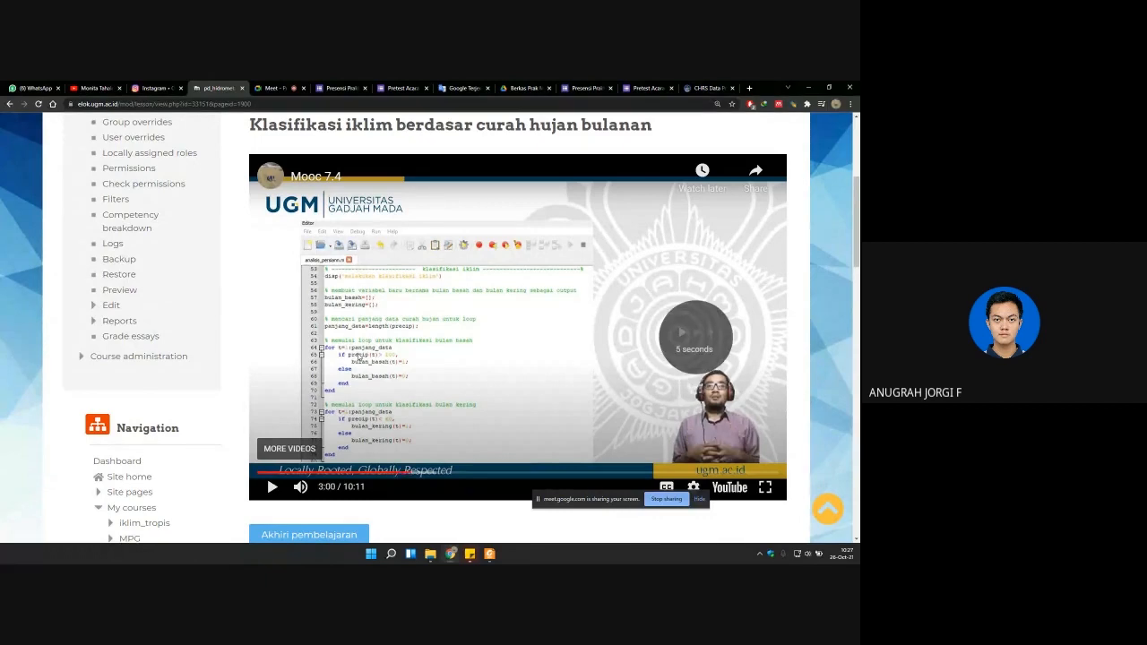
Step: Skip the paused Mooc 7.4 video forward through the loop explanation to the variable tables at 7:40
key("Right")
key("Right")
key("Right")
key("Right")
key("Right")
key("Right")
key("Right")
key("Right")
key("Right")
key("Right")
key("Right")
key("Right")
key("Right")
key("Right")
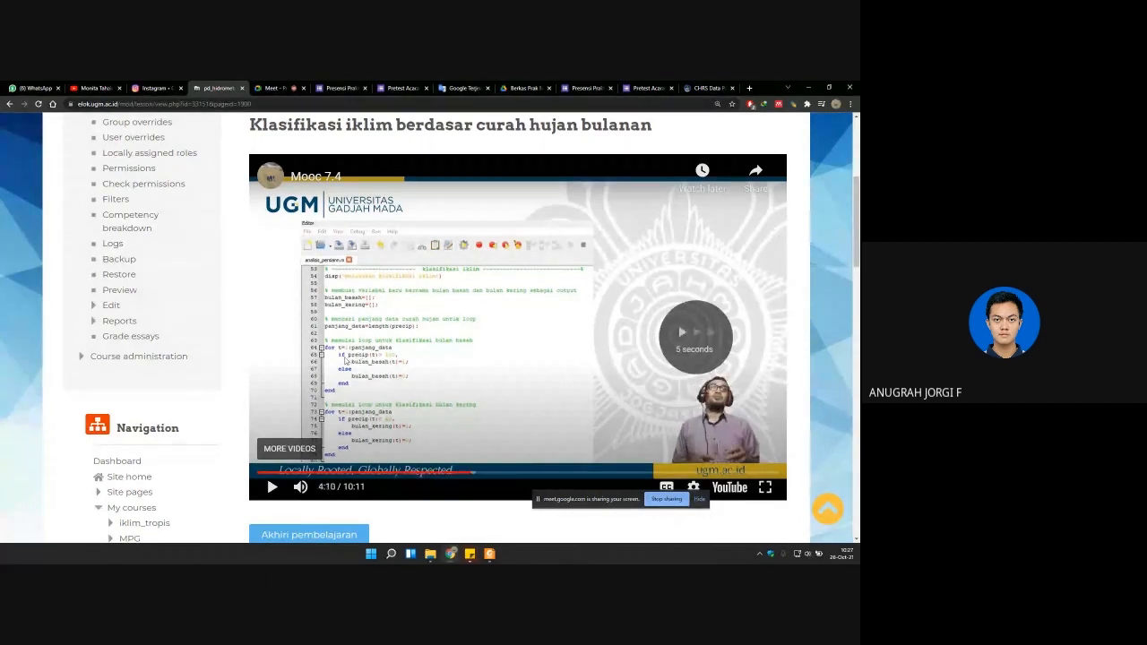
key("Right")
key("Right")
key("Right")
key("Right")
key("Right")
key("Right")
key("Right")
key("Right")
key("Right")
key("Right")
key("Right")
key("Right")
key("Right")
key("Right")
key("Right")
key("Right")
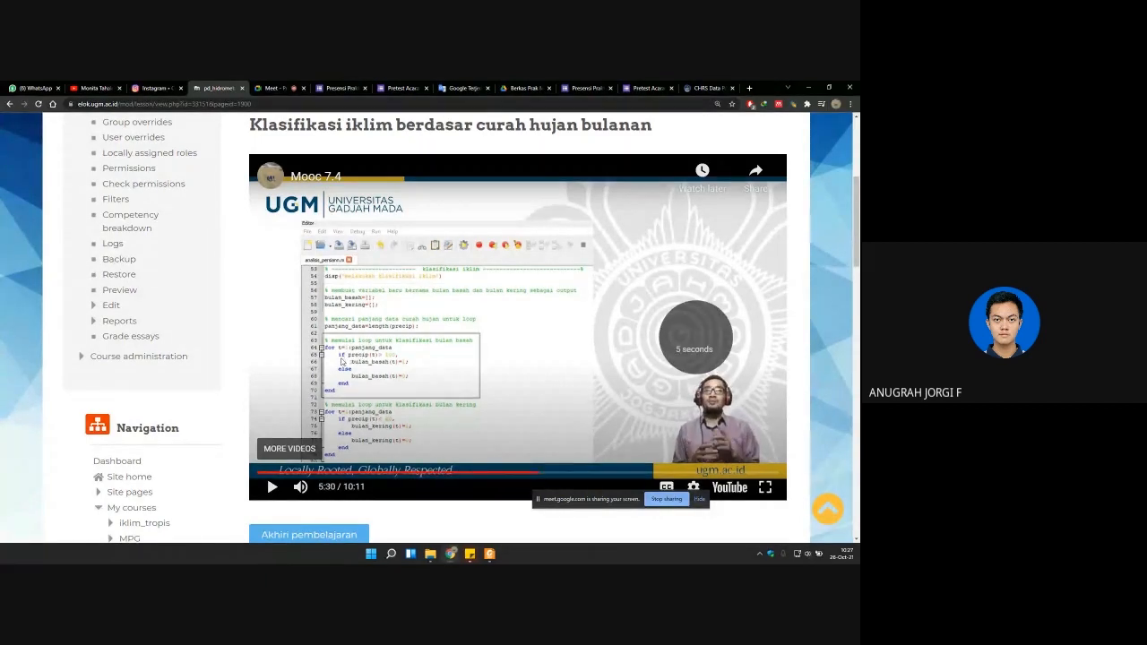
key("Right")
key("Right")
key("Right")
key("Right")
key("Right")
key("Right")
key("Right")
key("Right")
key("Right")
key("Right")
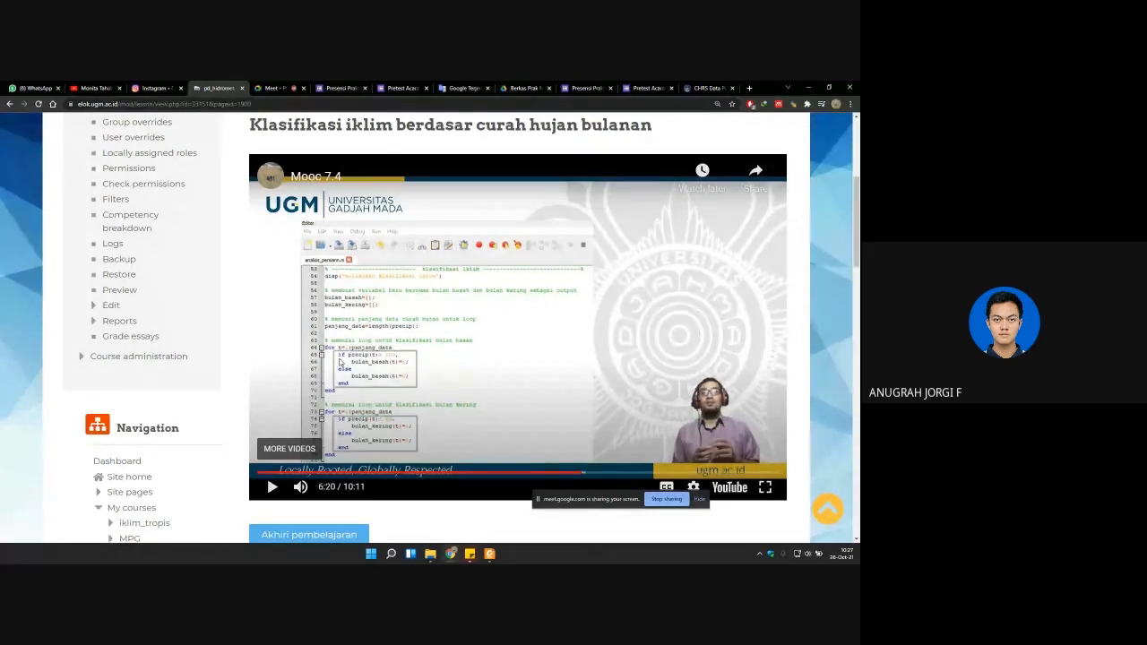
key("Right")
key("Right")
key("Right")
key("Right")
key("Right")
key("Right")
key("Right")
key("Right")
key("Right")
key("Right")
key("Right")
key("Right")
key("Right")
key("Right")
key("Right")
key("Right")
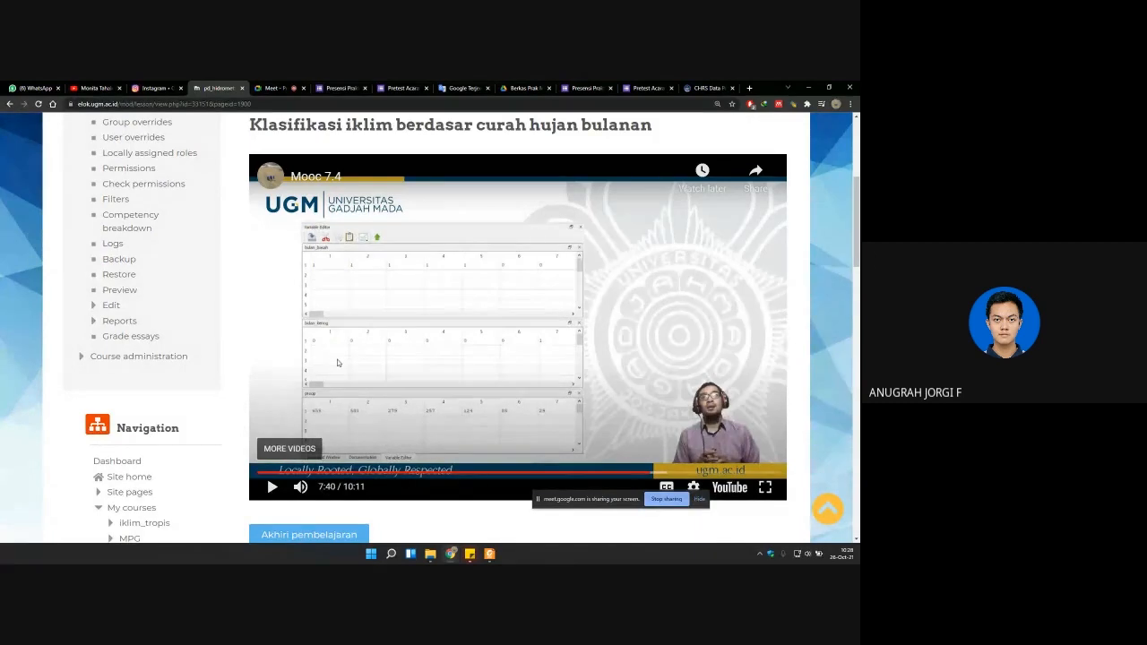
Step: Skip the Mooc 7.4 video past the Q value calculation script to its end at 10:11
key("Right")
key("Right")
key("Right")
key("Right")
key("Right")
key("Right")
key("Right")
key("Right")
key("Right")
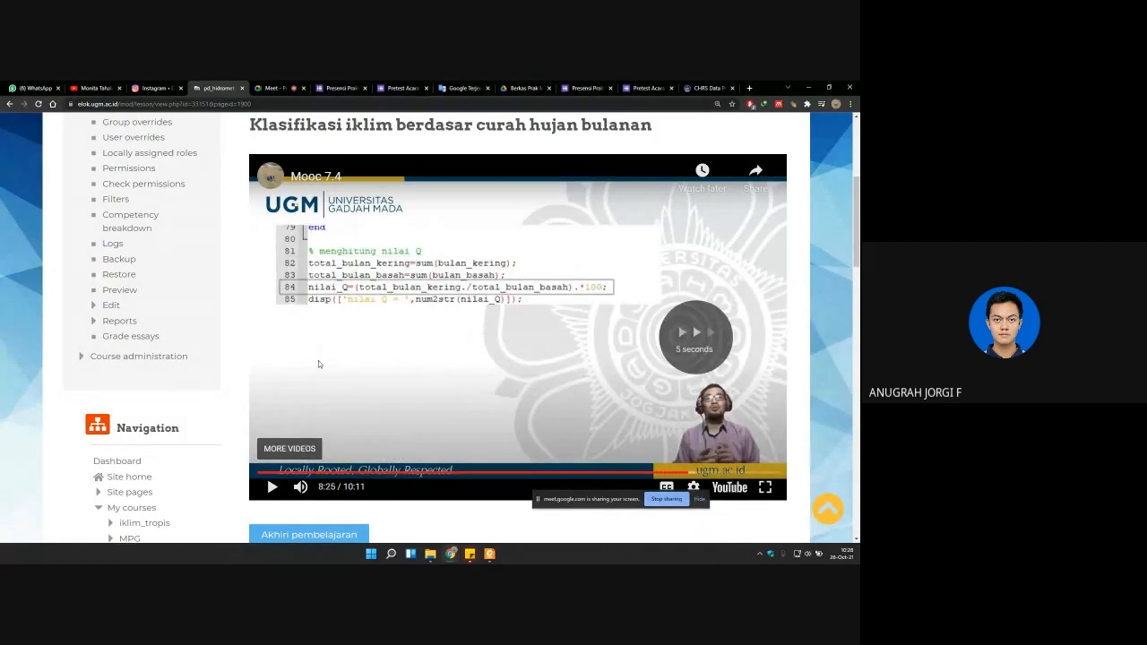
key("Right")
key("Right")
key("Right")
key("Right")
key("Right")
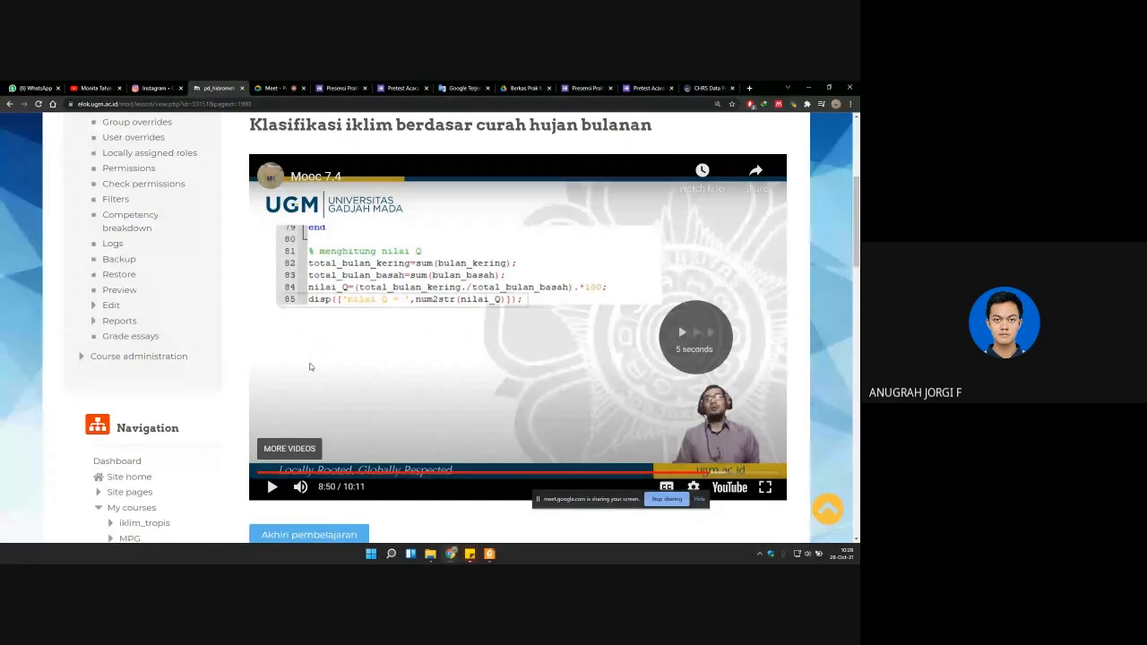
key("Right")
key("Right")
key("Right")
key("Right")
key("Right")
key("Right")
key("Right")
key("Right")
key("Right")
key("Right")
key("Right")
key("Right")
key("Right")
key("Right")
key("Right")
key("Right")
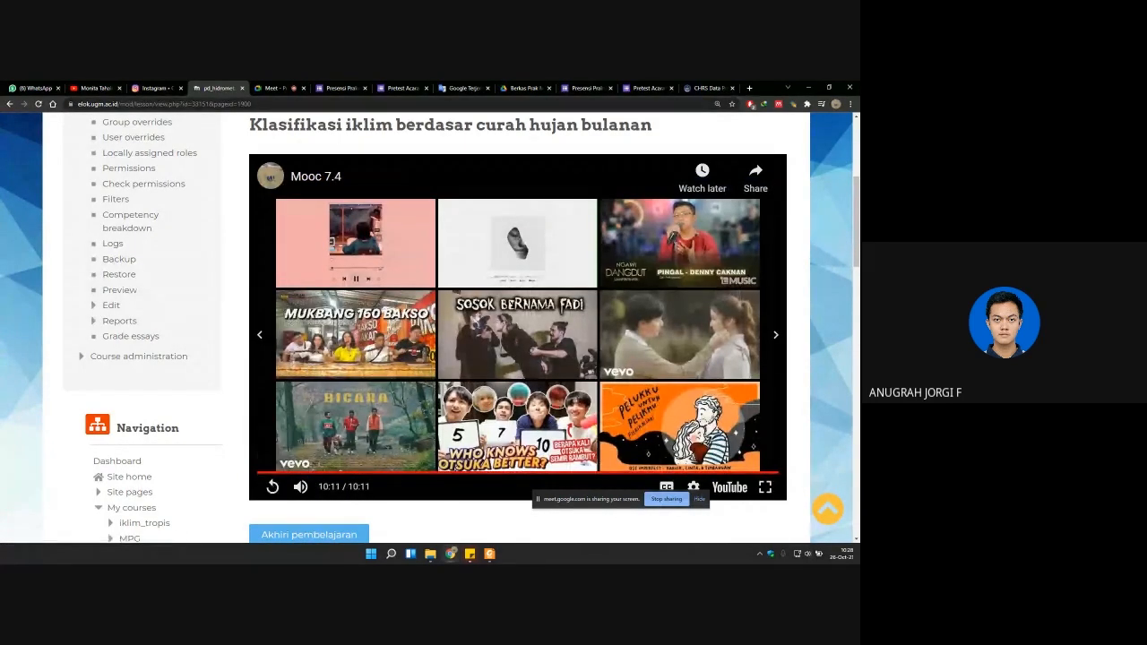
Step: End the lesson and return to the course page's section 7, Analisis data curah hujan satelit
left_click(314, 534)
key("ctrl+minus")
key("ctrl+minus")
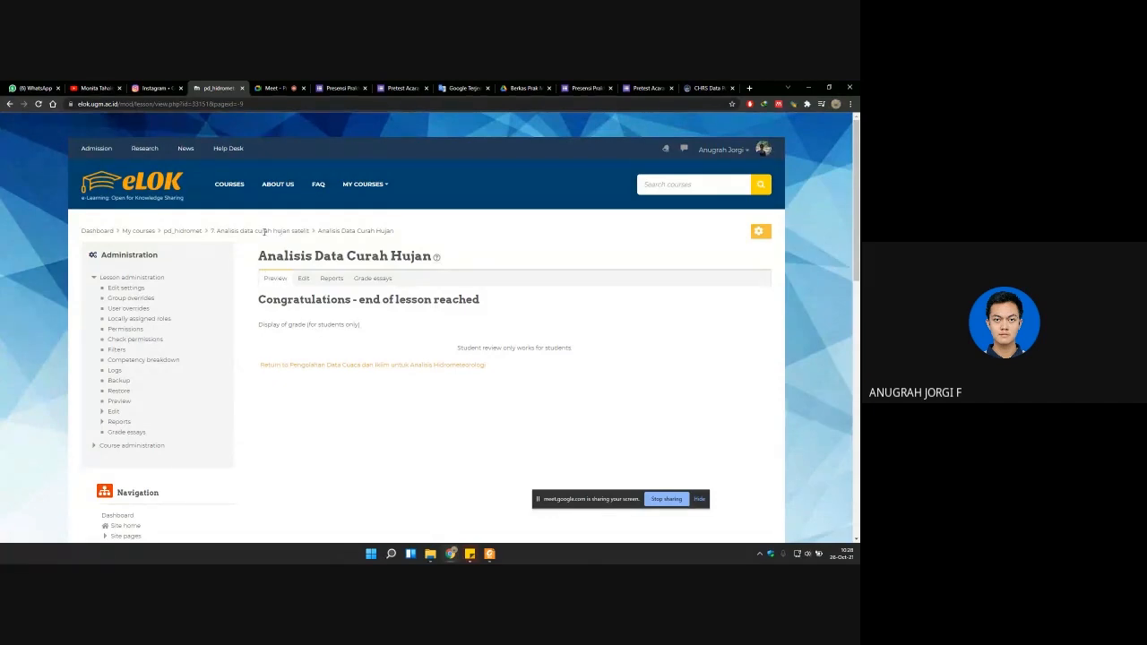
left_click(343, 365)
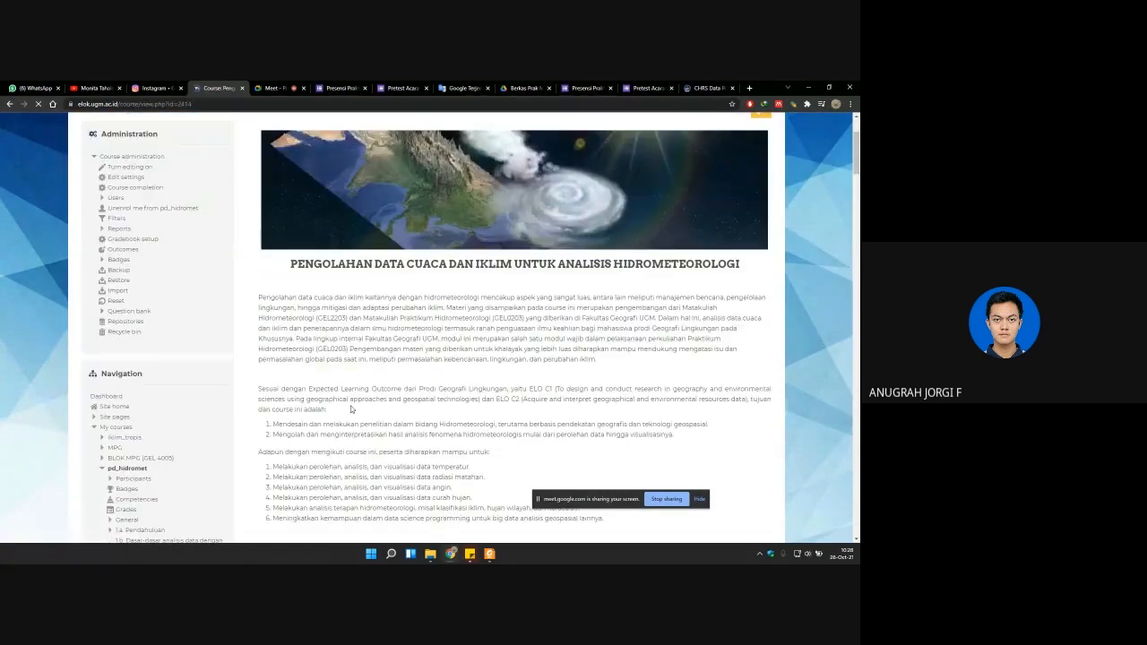
scroll(398, 388, "down", 5)
scroll(398, 388, "down", 20)
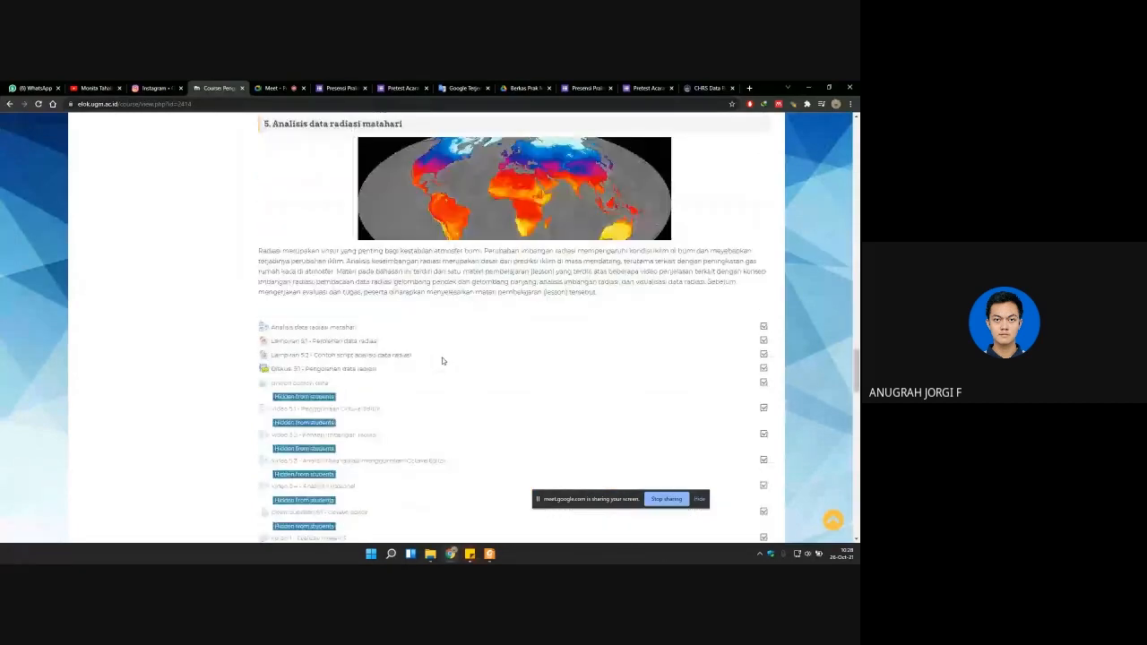
scroll(430, 354, "down", 4)
scroll(415, 359, "up", 2)
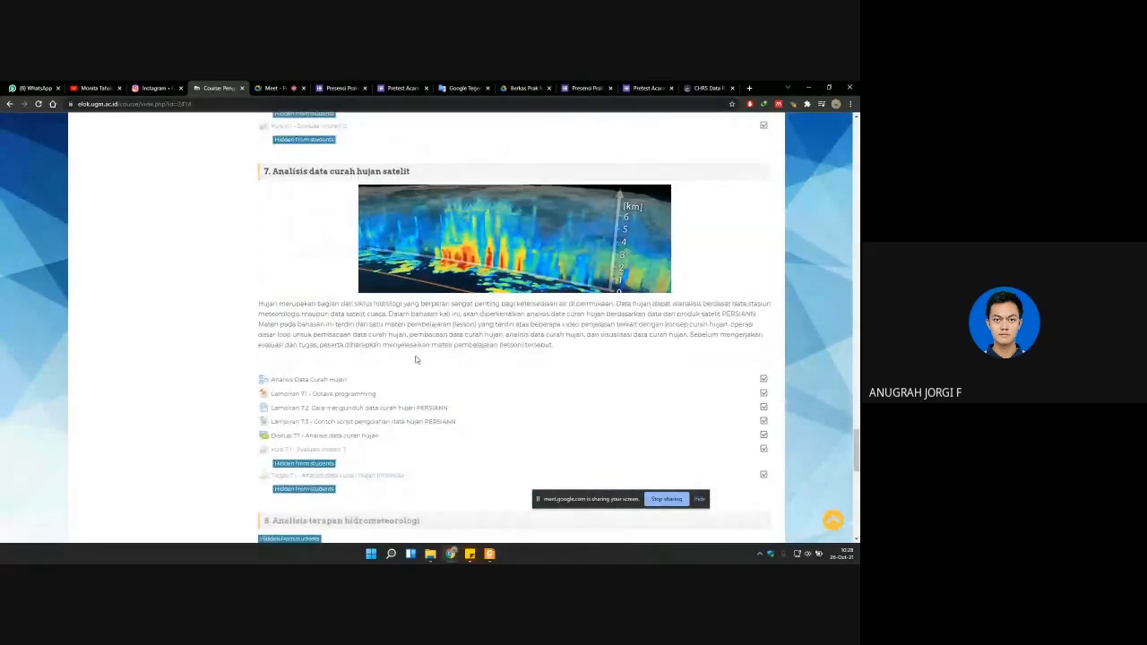
scroll(402, 354, "down", 1)
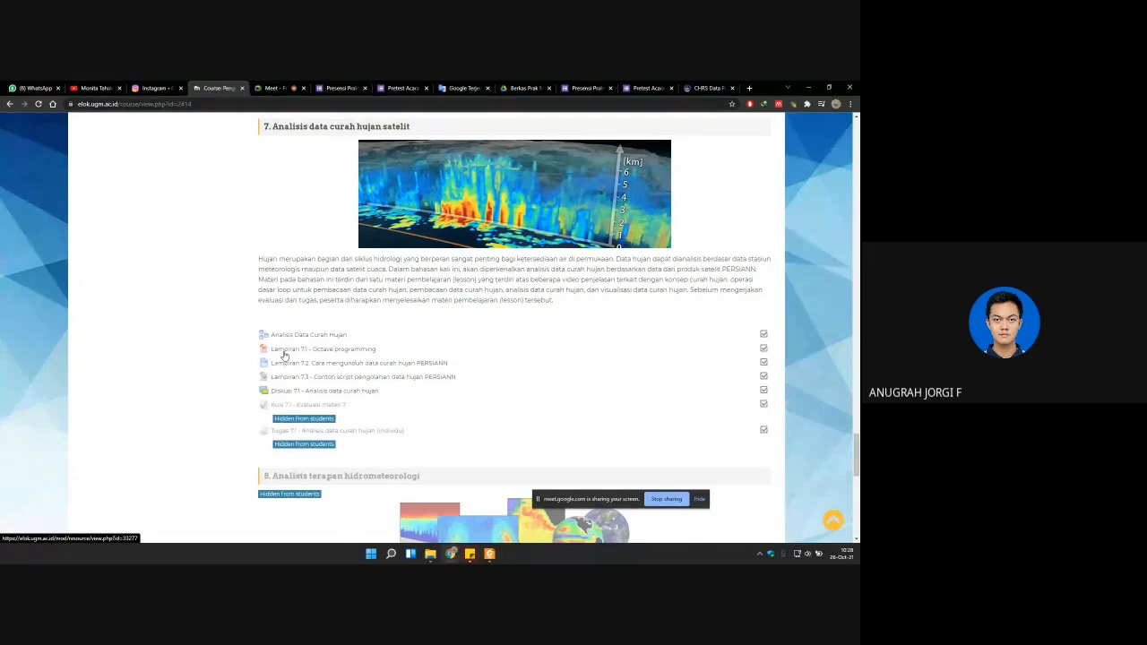
Step: Open the tutorial_part3 presentation from the acara 7 folder and page through to its last slide on built-in Unix commands
left_click(430, 553)
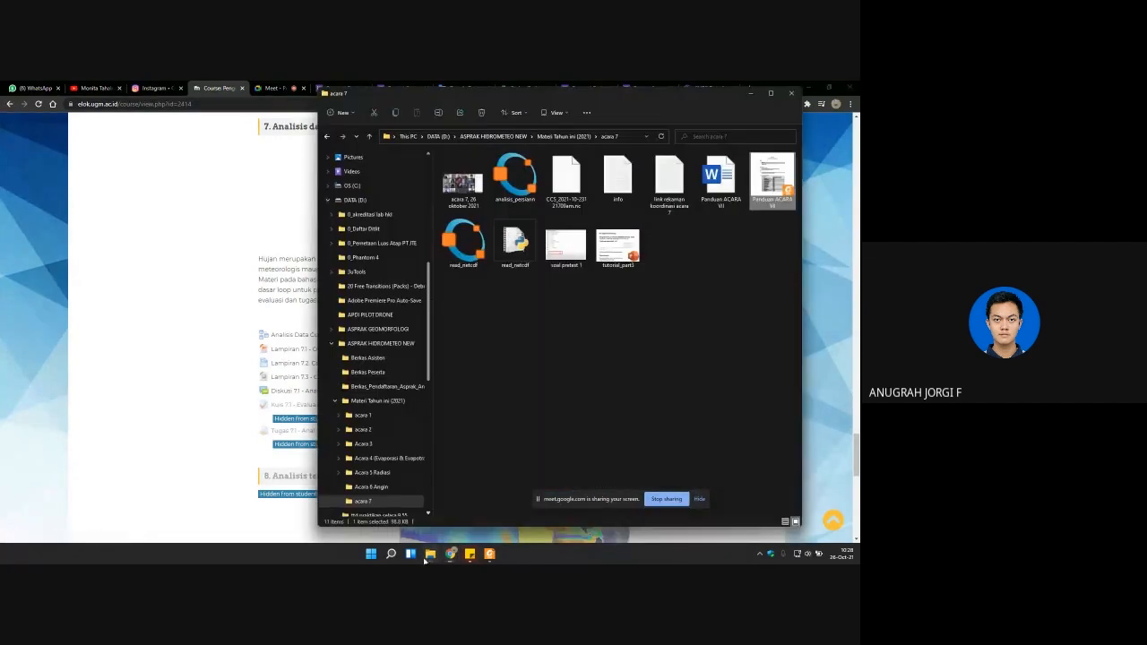
double_click(616, 249)
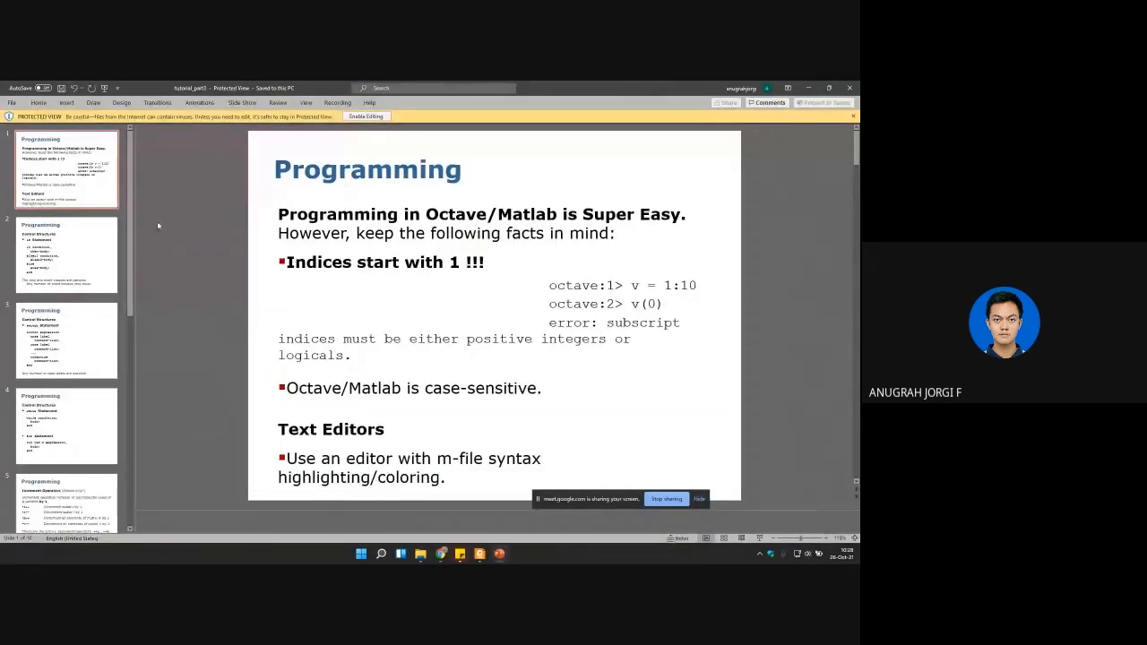
key("Down")
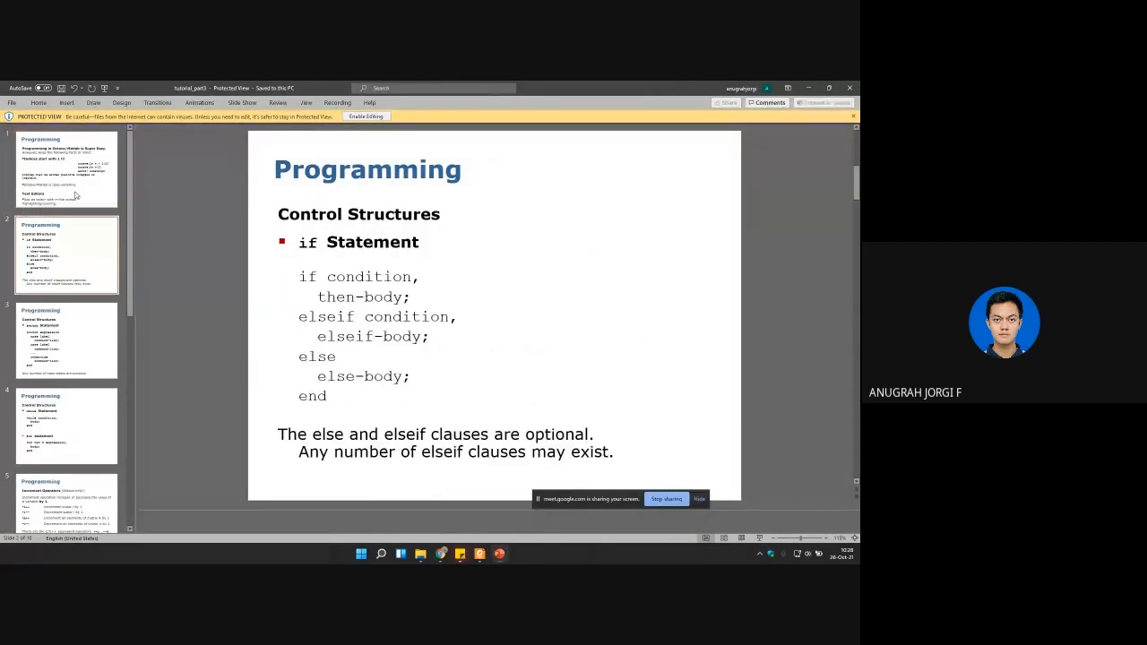
key("Down")
key("Down")
key("Down")
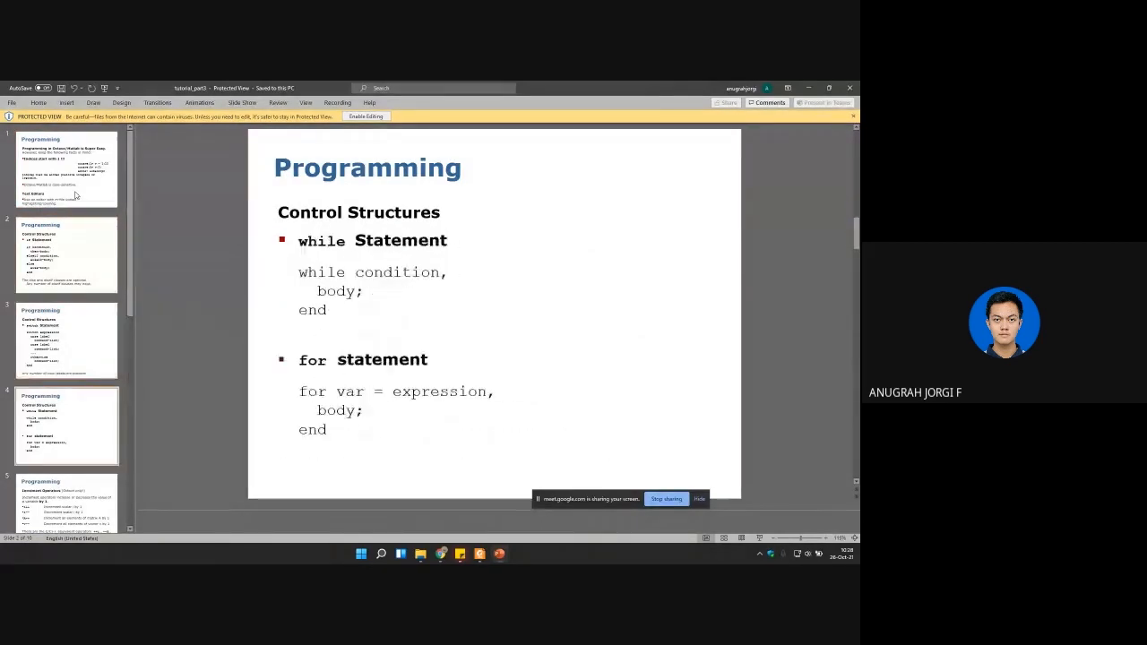
key("Down")
key("Down")
key("Down")
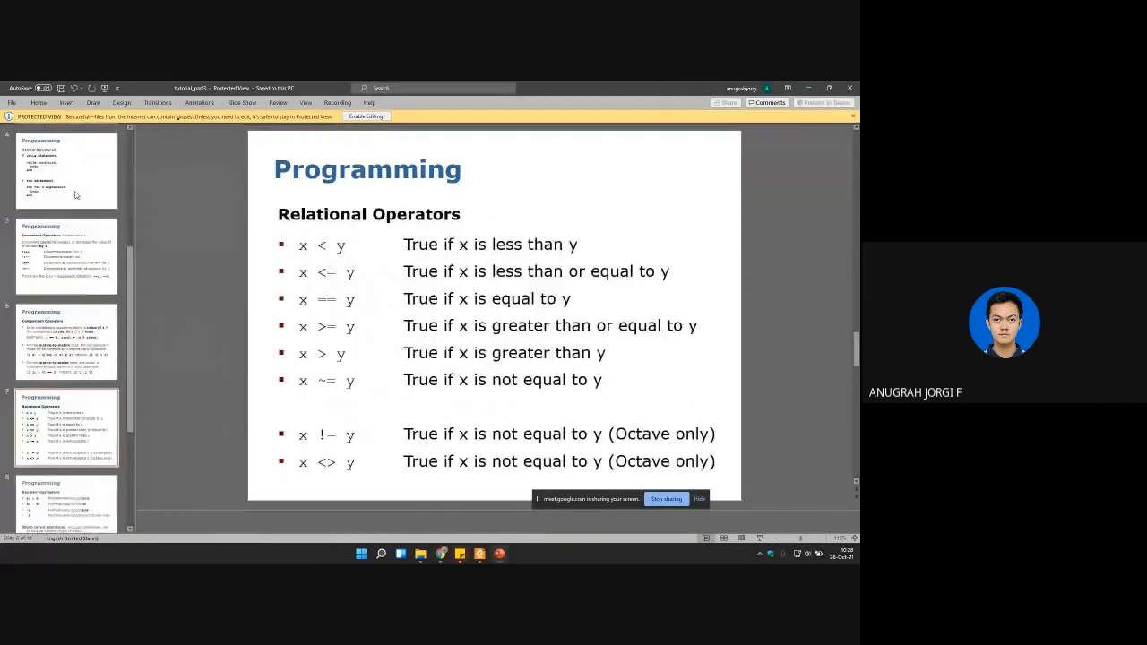
key("Down")
key("Down")
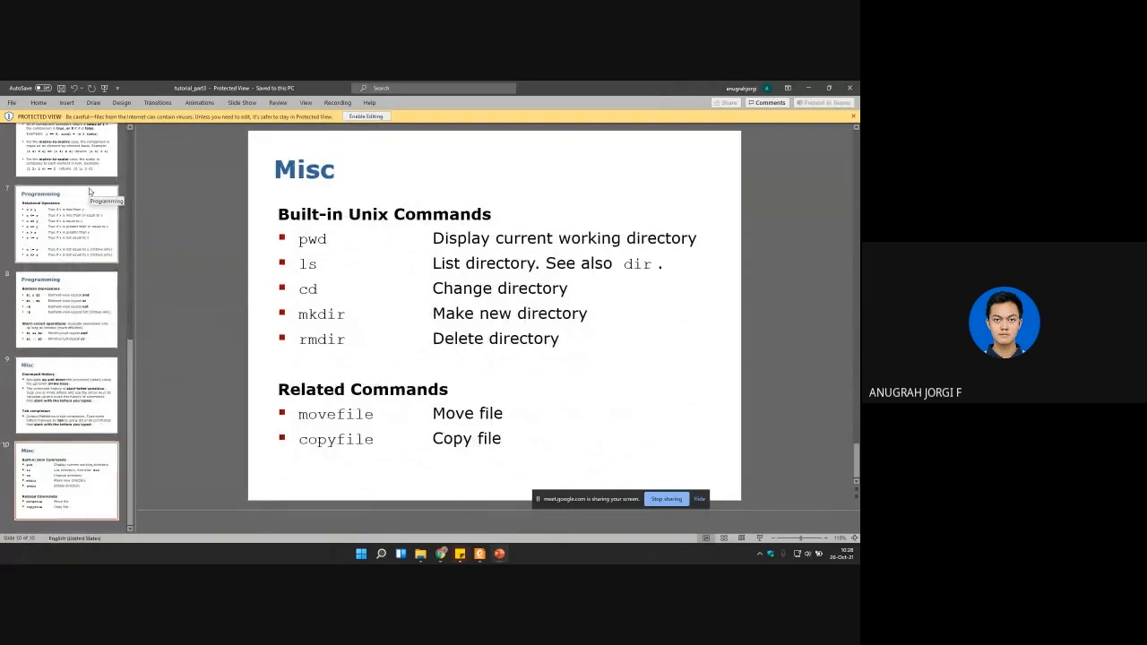
Step: Page back through the presentation to the switch statement slide and close the presentation
key("Up")
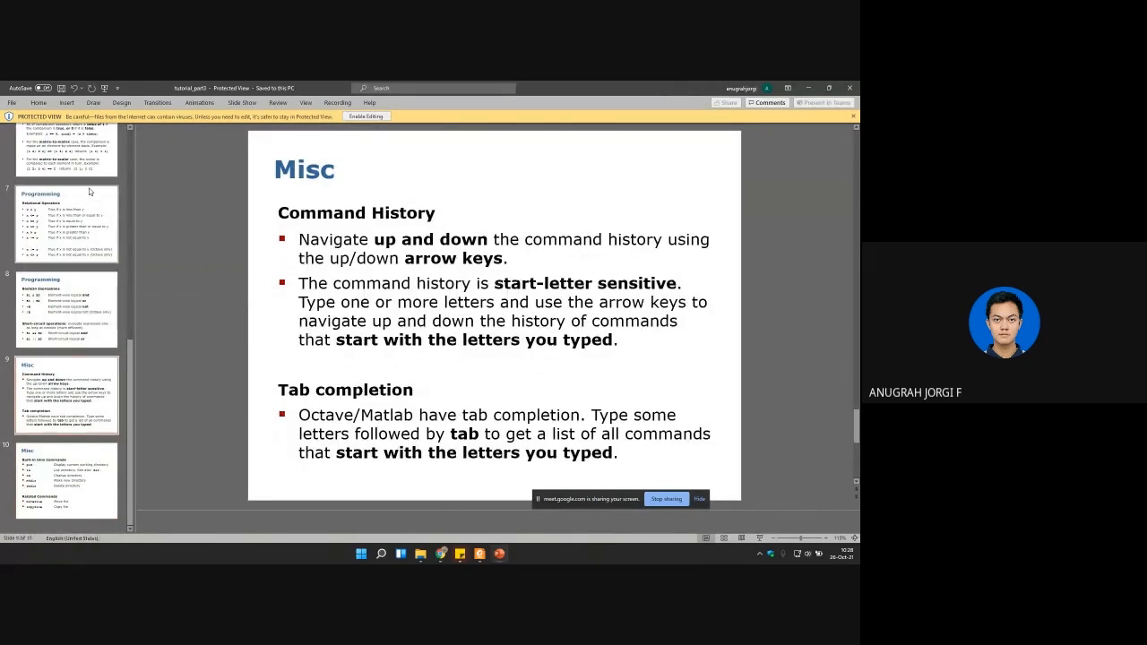
key("Down")
key("Up")
key("Up")
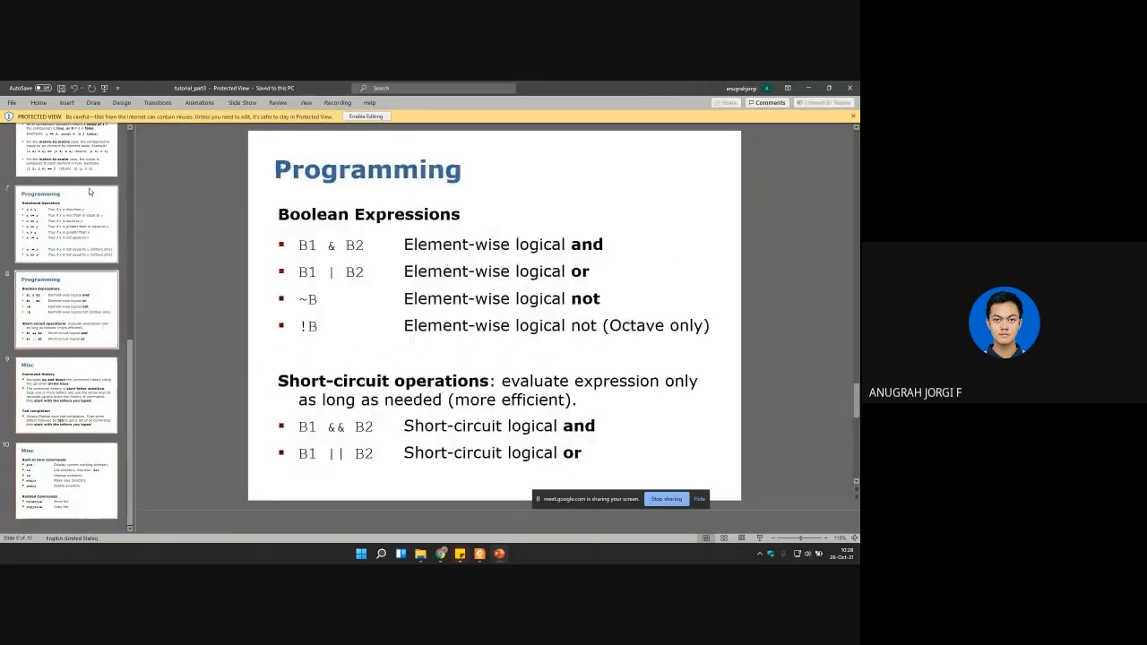
key("Up")
key("Up")
key("Up")
key("Up")
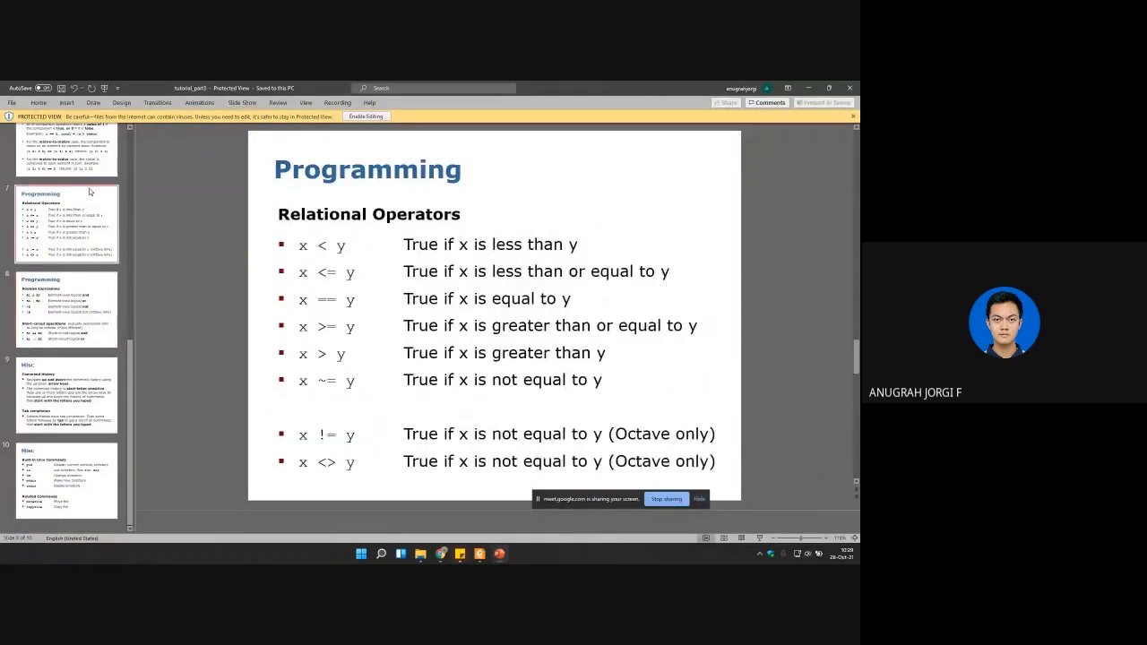
key("Up")
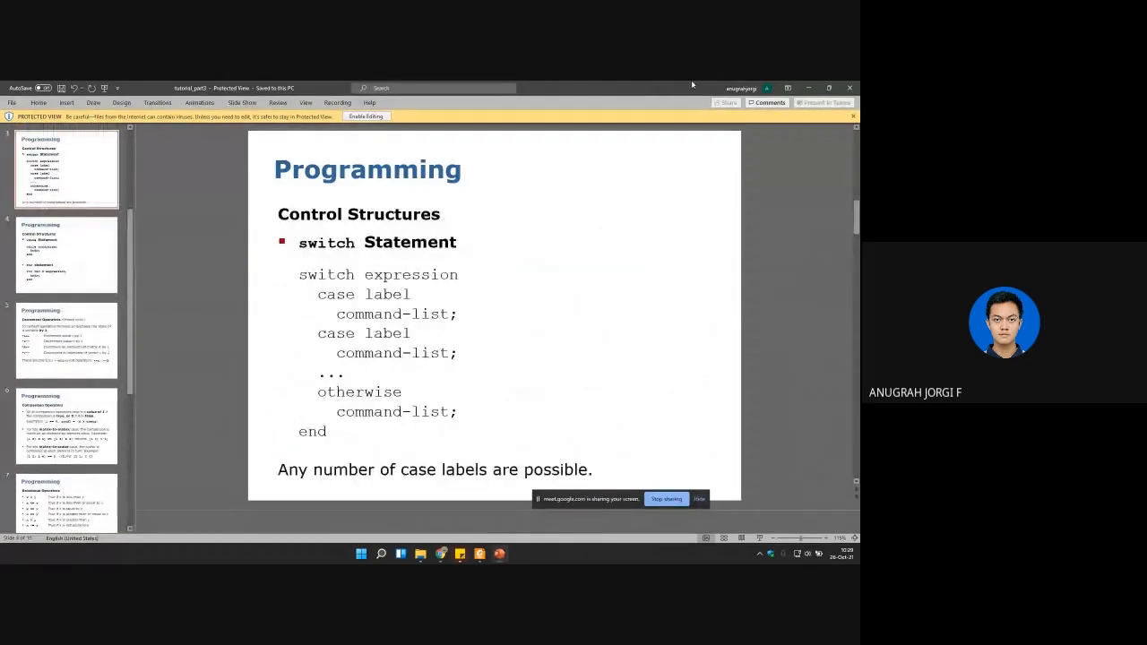
left_click(849, 87)
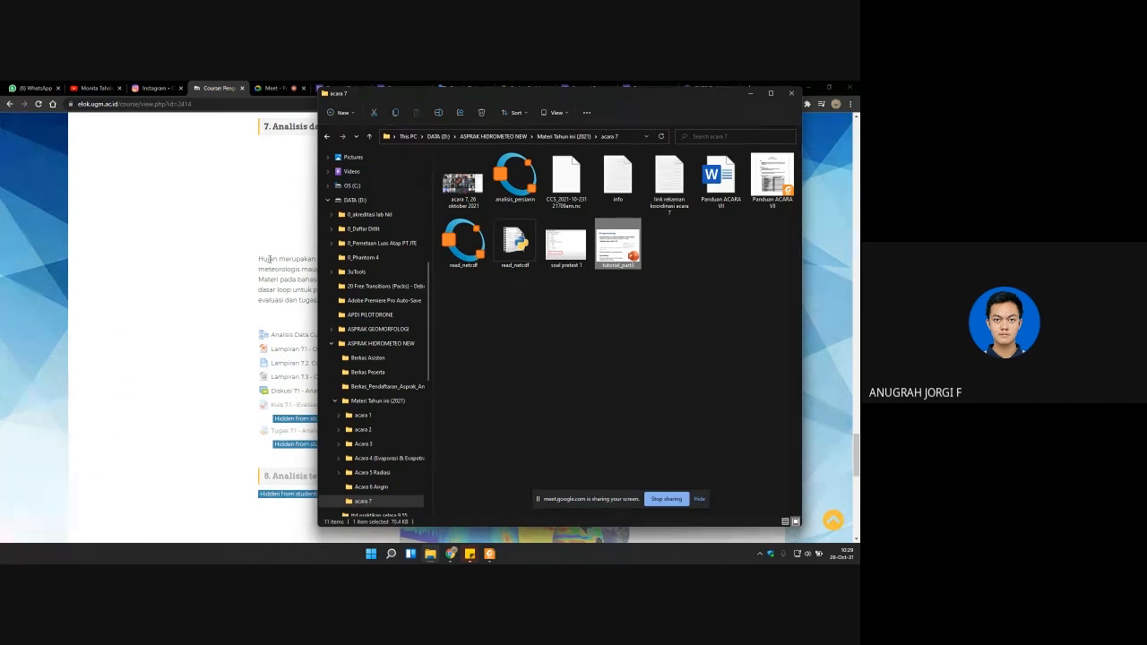
Step: Switch back to the eLOK course page and open Lampiran 7.2, Cara mengunduh data curah hujan PERSIANN
left_click(232, 283)
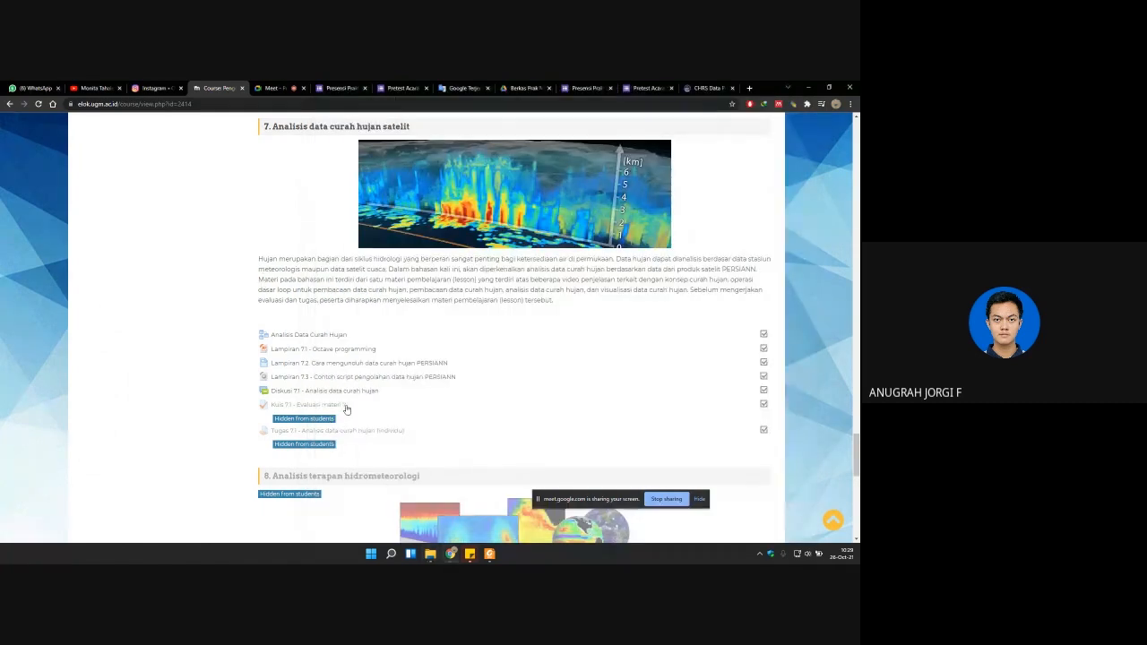
left_click(350, 365)
right_click(351, 365)
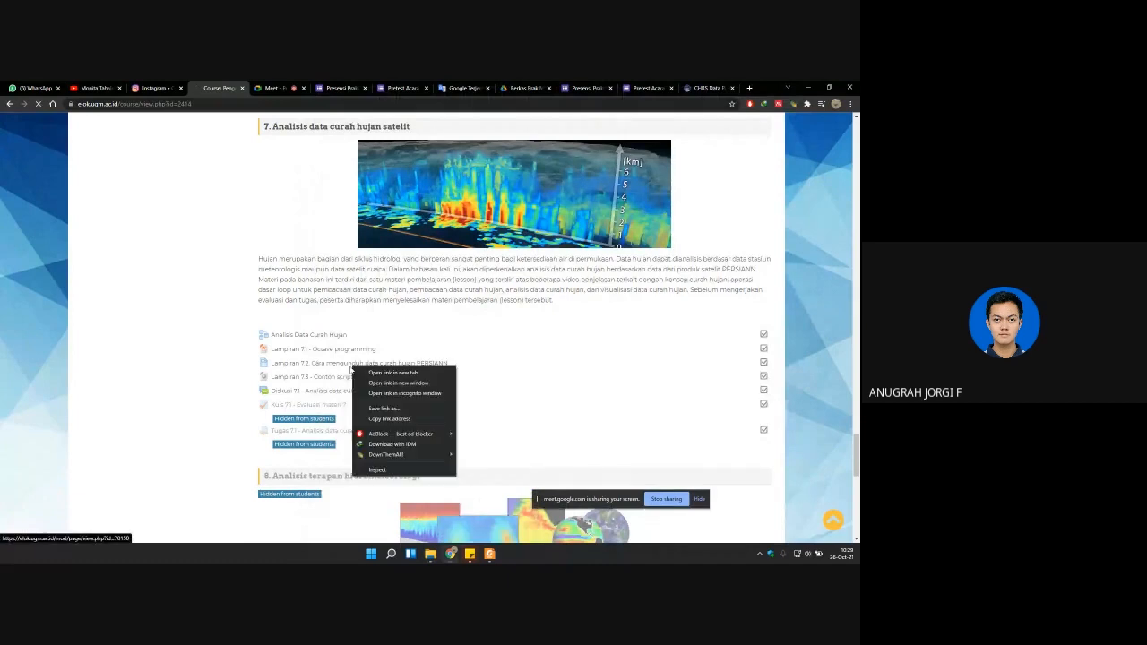
left_click(213, 362)
left_click_drag(213, 362, 245, 343)
left_click(244, 344)
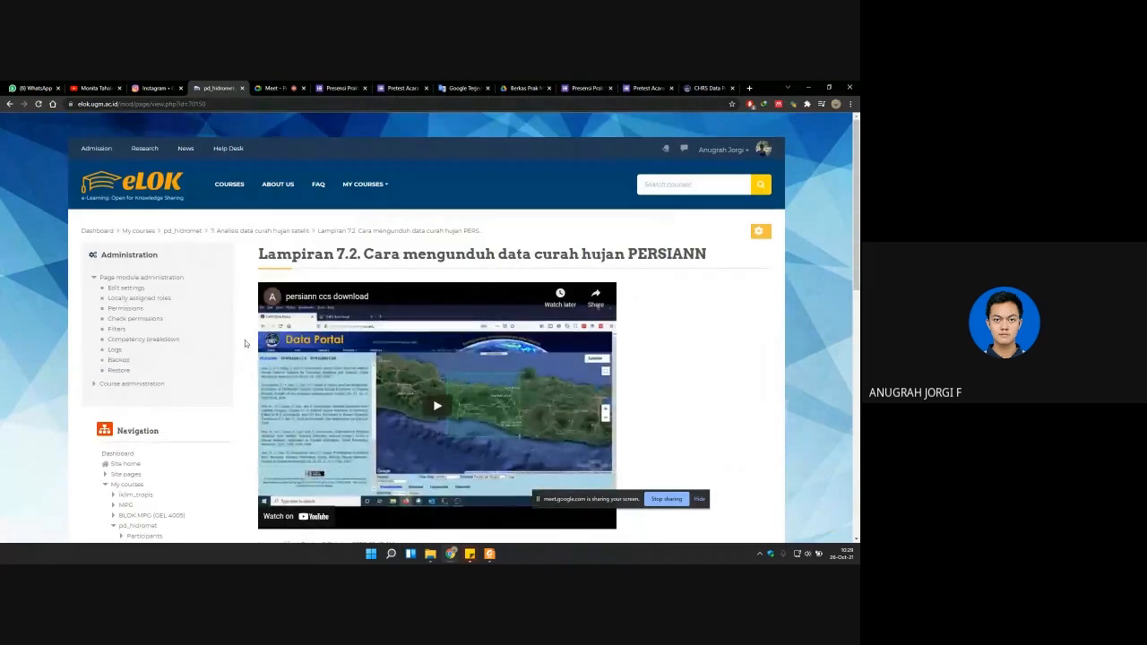
Step: Play the persiann ccs download video, skip ahead to the CHRS Data Portal part and pause it
scroll(244, 343, "down", 1)
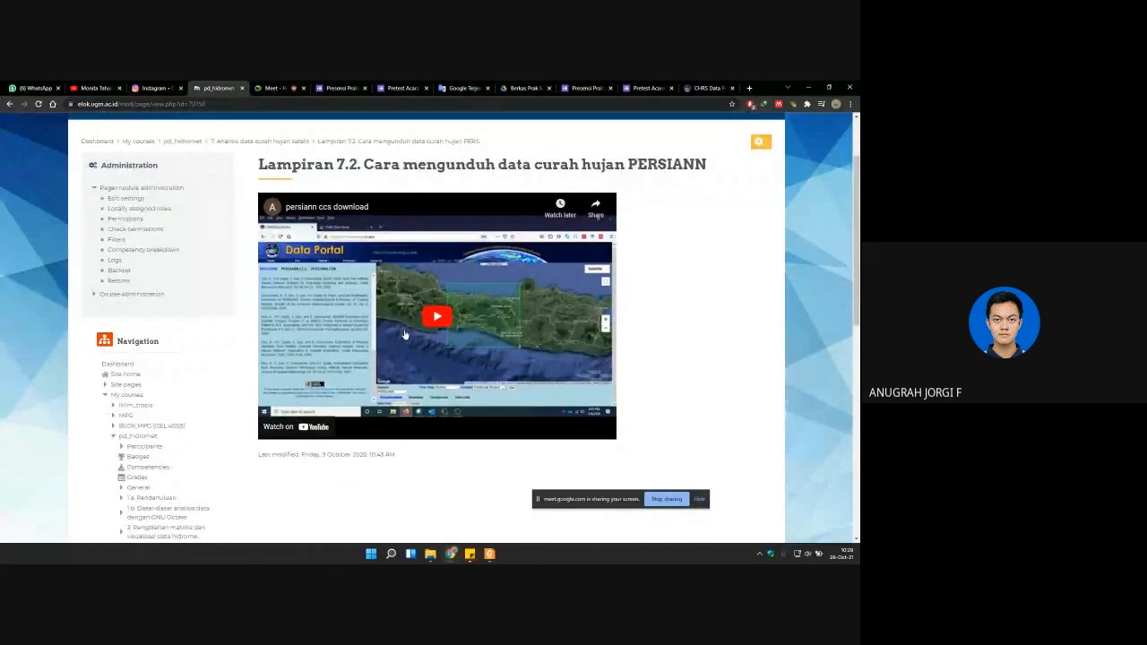
left_click(402, 333)
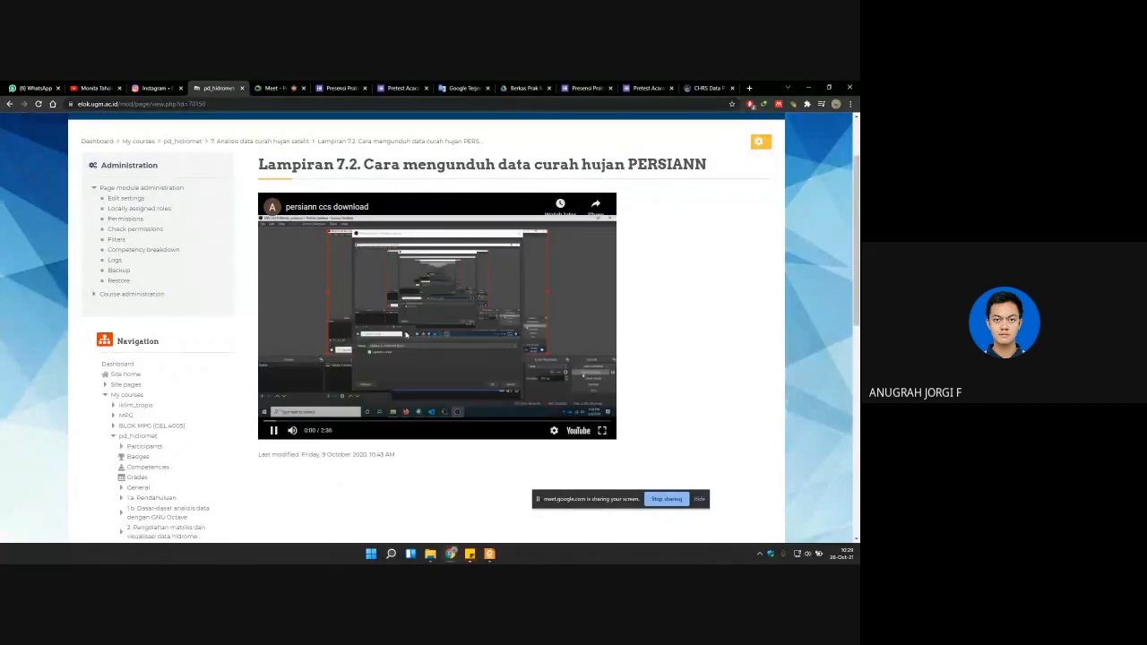
key("Right")
key("Right")
key("Right")
key("Right")
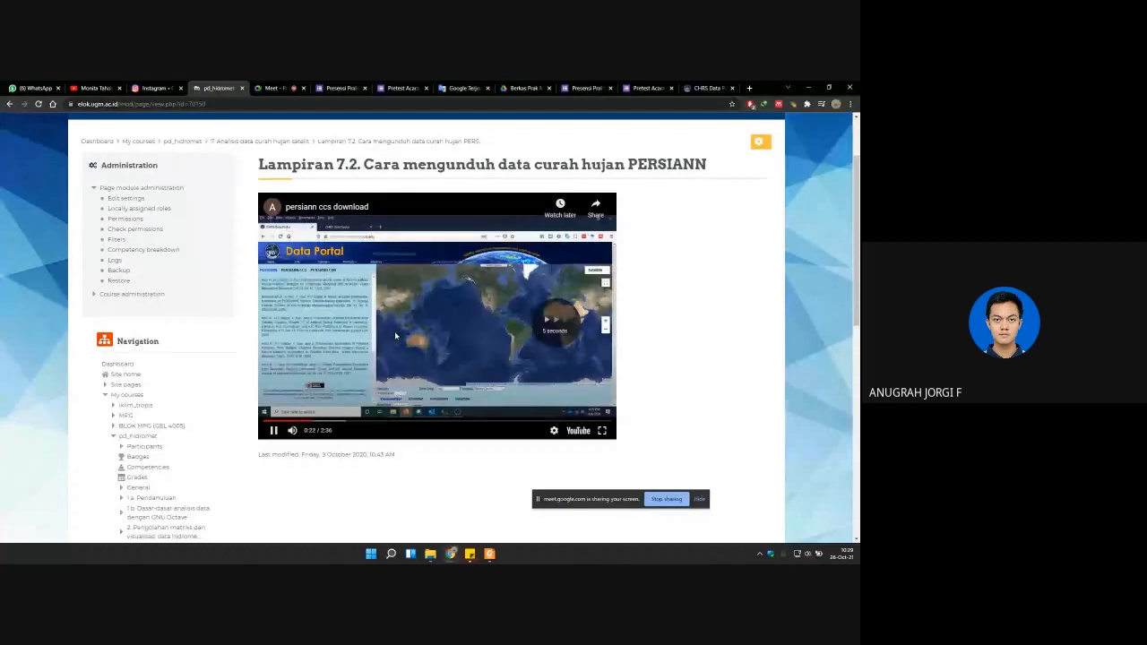
key("space")
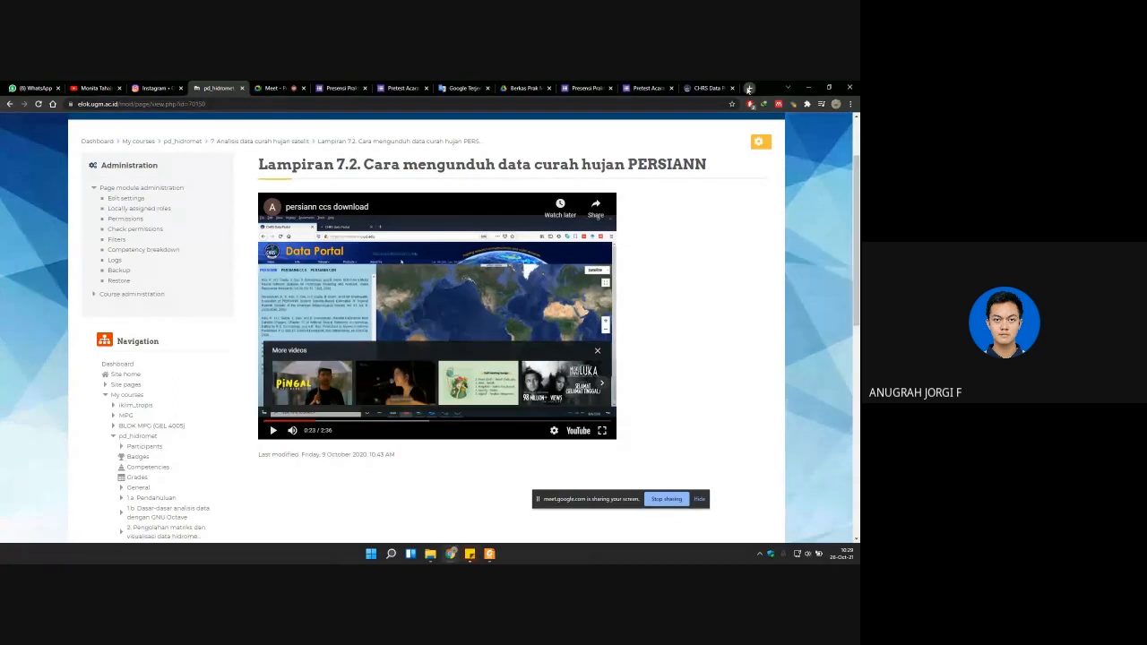
Step: Search the web for "chrs data" in a new browser tab and open the CHRS Data Portal
left_click(749, 90)
type("chrs")
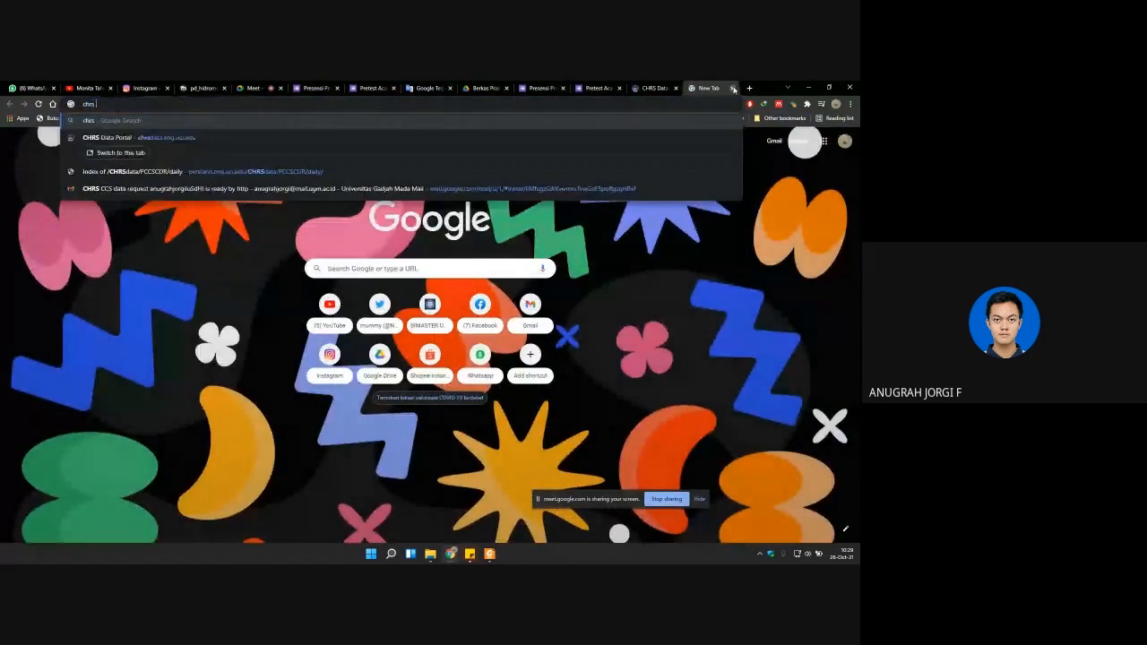
type(" data")
key("Return")
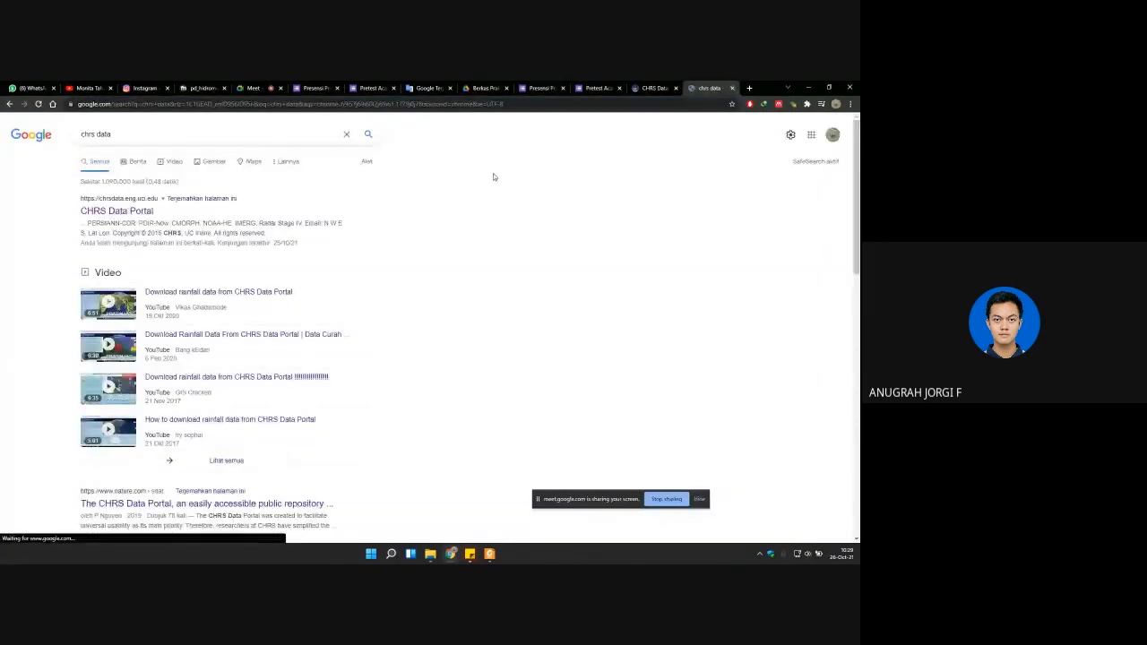
left_click(140, 213)
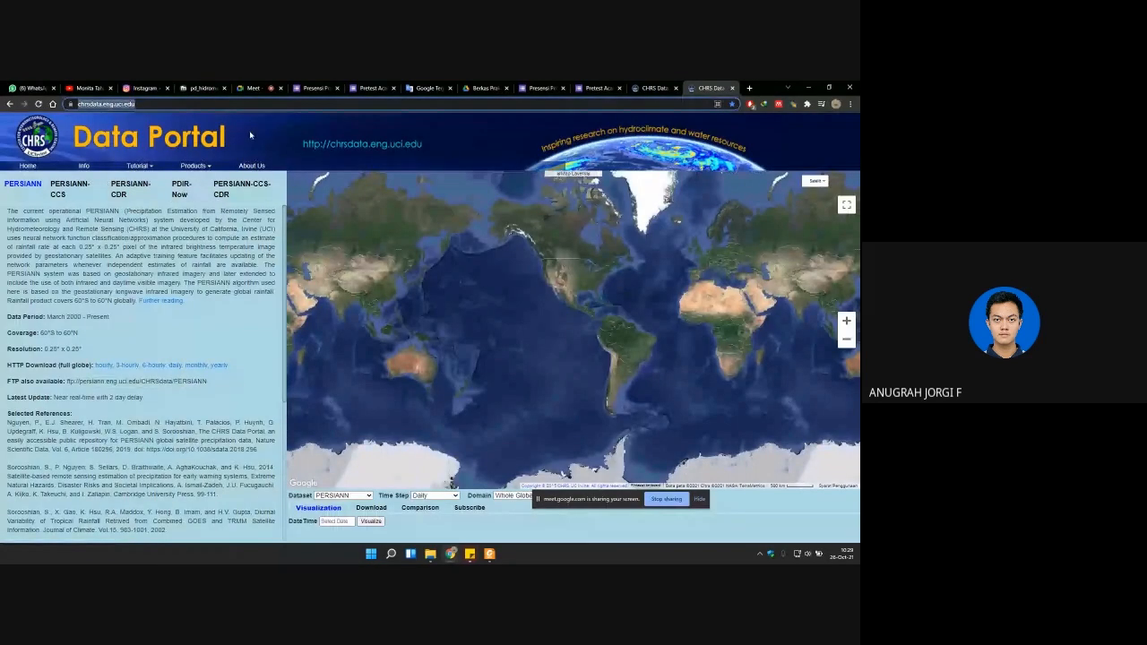
left_click(253, 88)
left_click(797, 525)
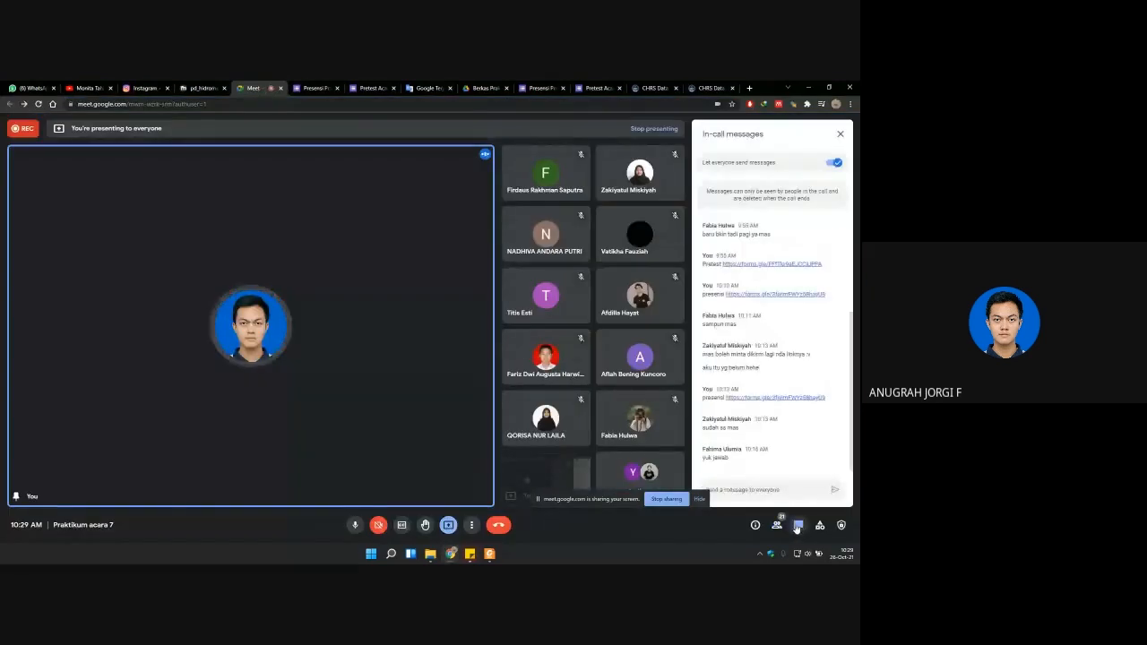
type("https://chrsdata.eng.uci.edu/")
key("Return")
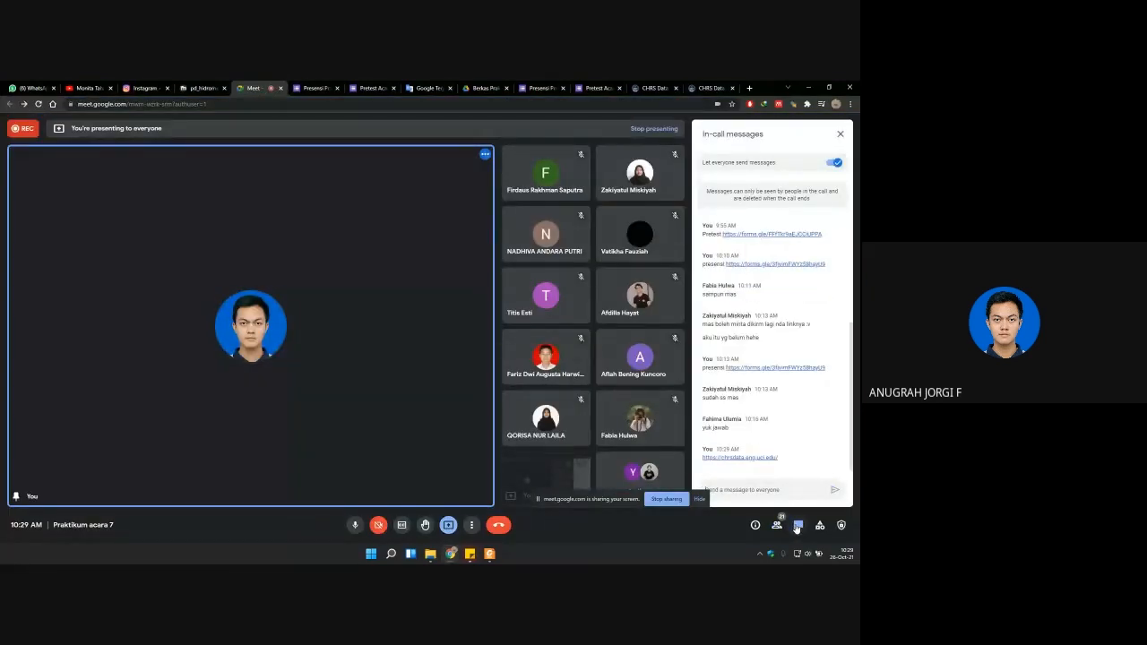
left_click(710, 88)
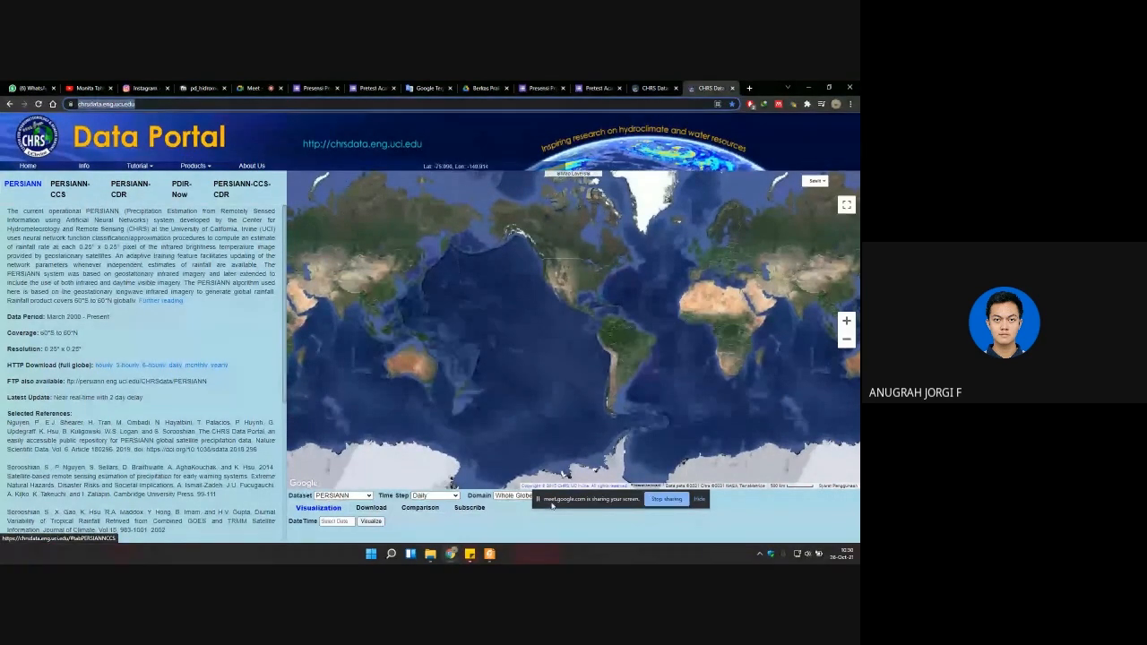
Step: Move the screen-sharing bar clear of the Domain setting and show the portal's PERSIANN-CCS description
left_click_drag(551, 505, 492, 537)
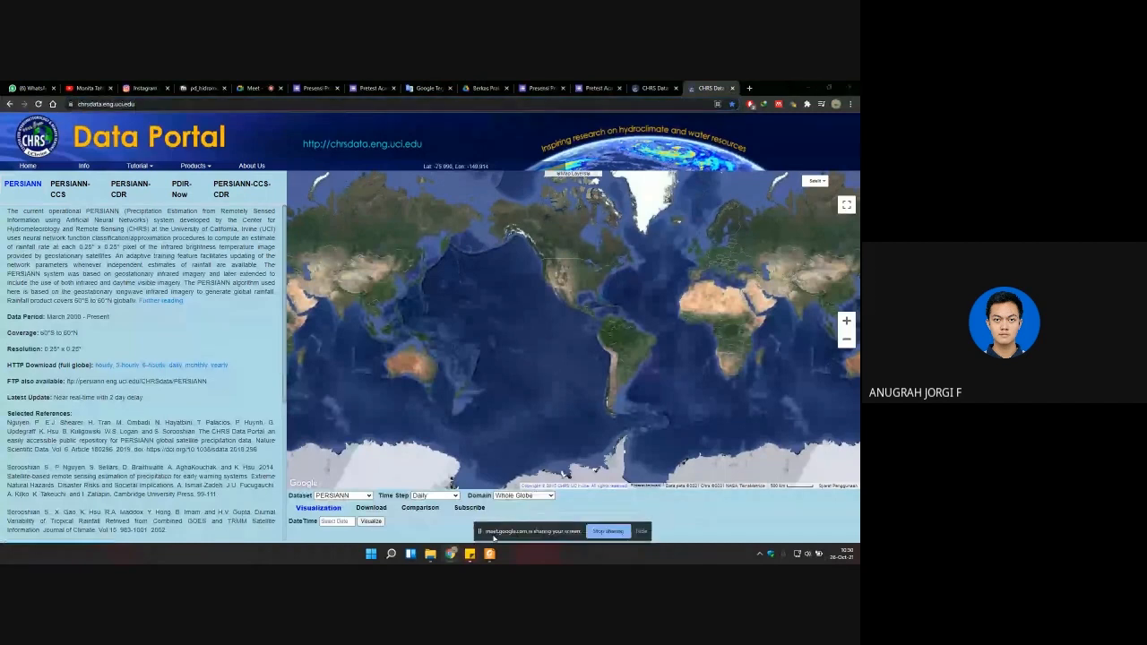
left_click(63, 188)
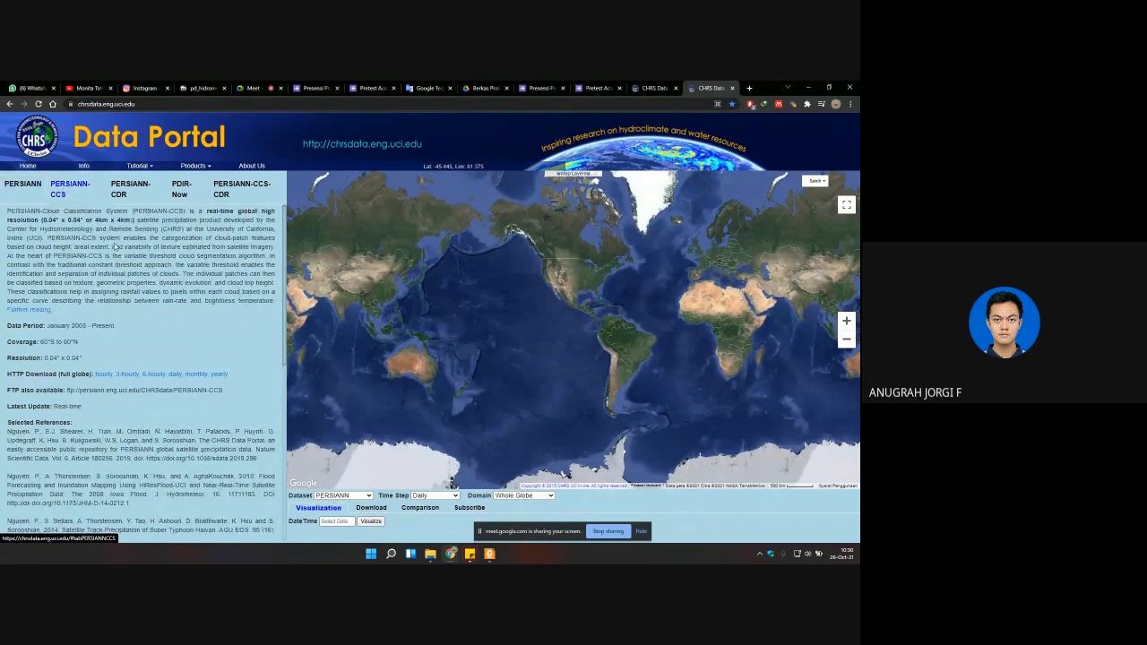
left_click(490, 555)
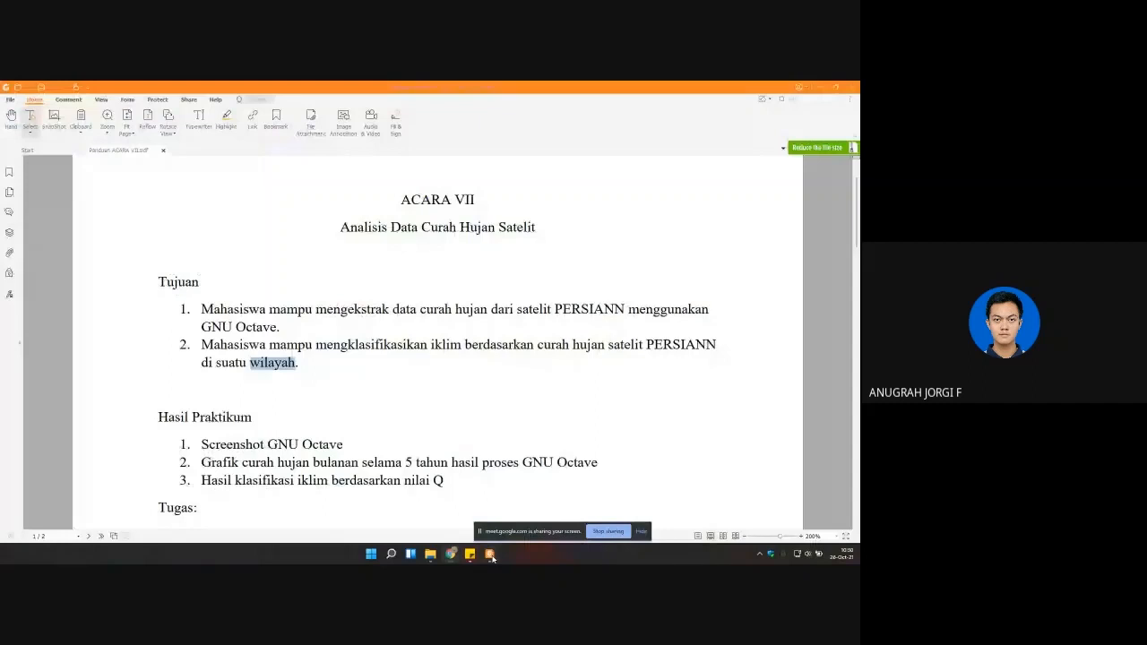
left_click(835, 88)
Step: Explore Indonesia on the portal map and frame the view on Java, from Bandung to Surabaya
left_click(541, 348)
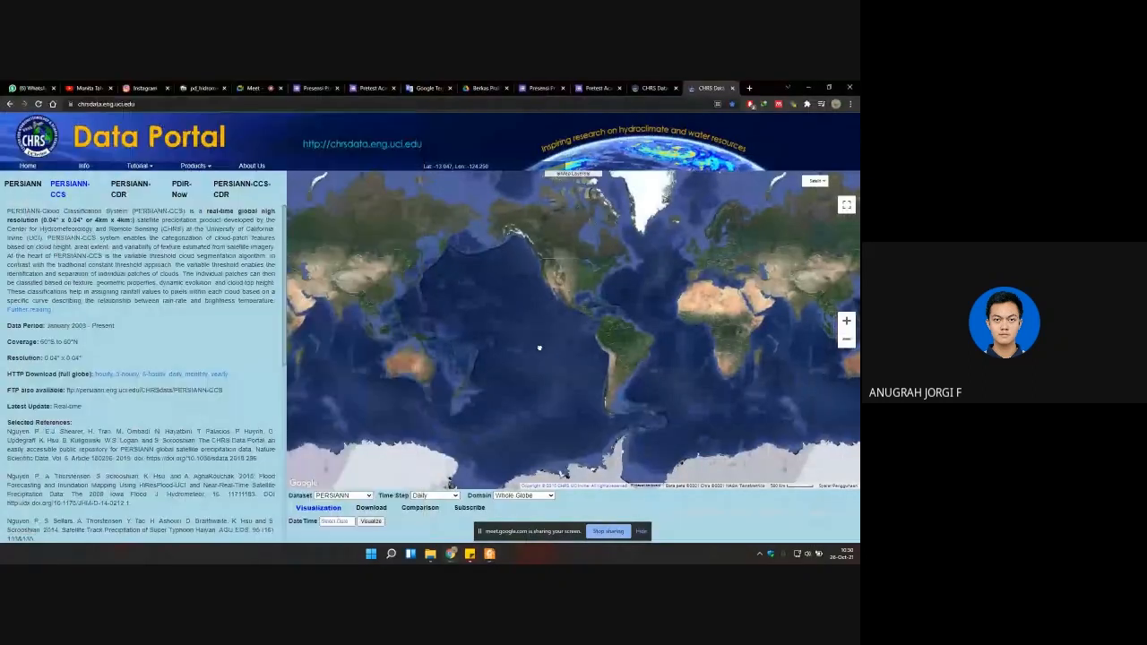
left_click_drag(412, 361, 526, 366)
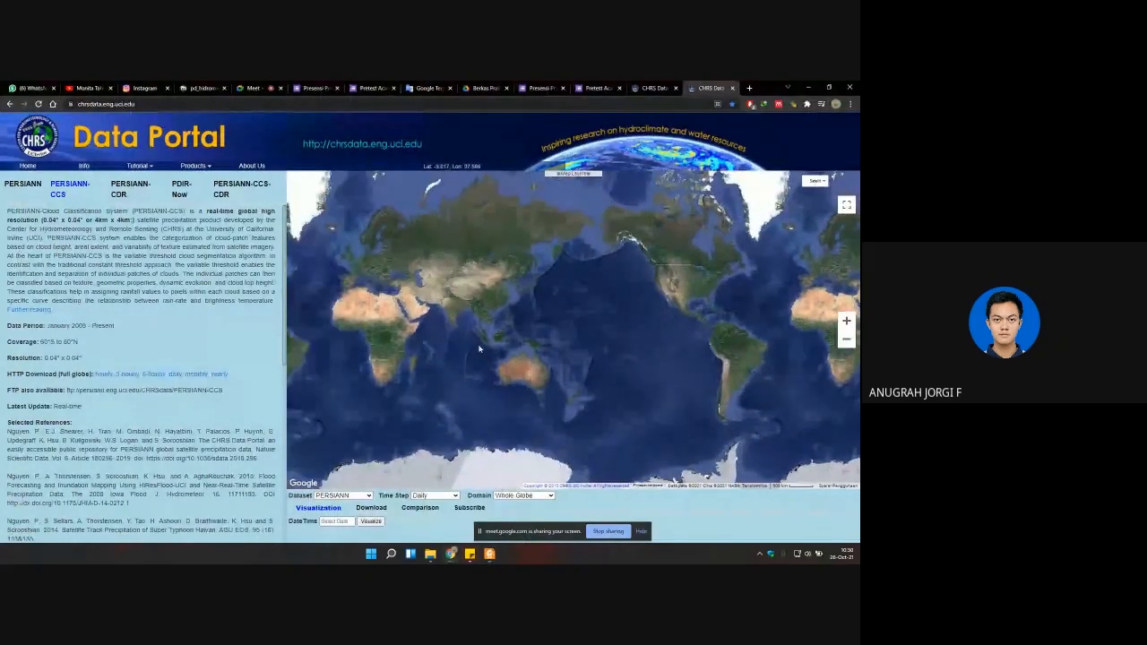
scroll(479, 349, "up", 2)
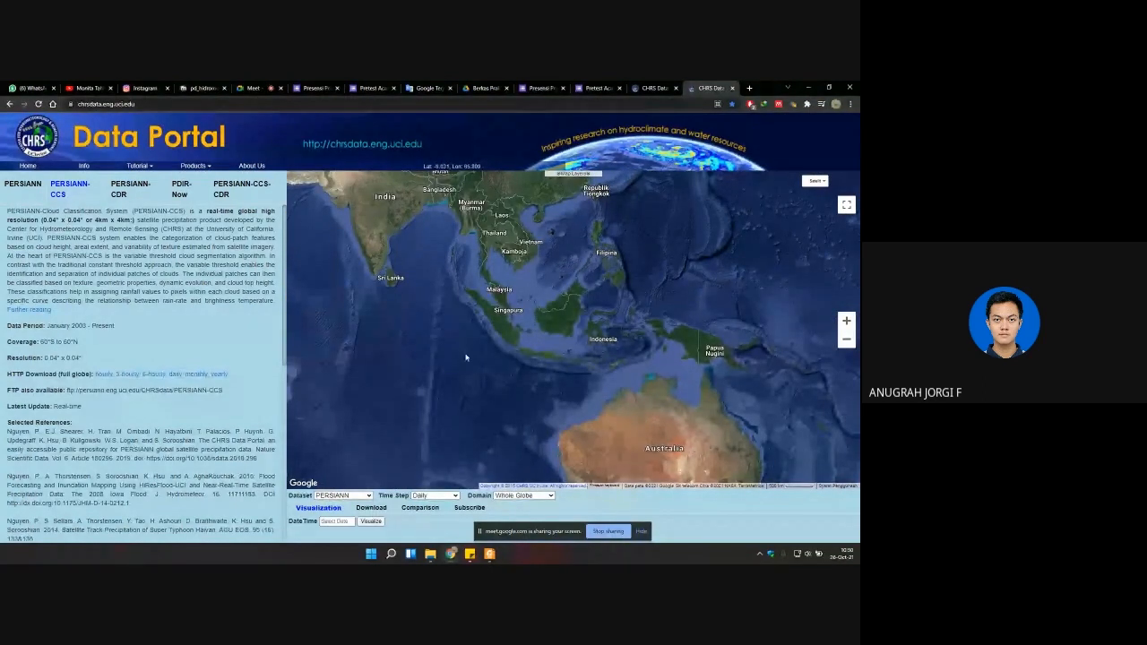
scroll(529, 358, "up", 1)
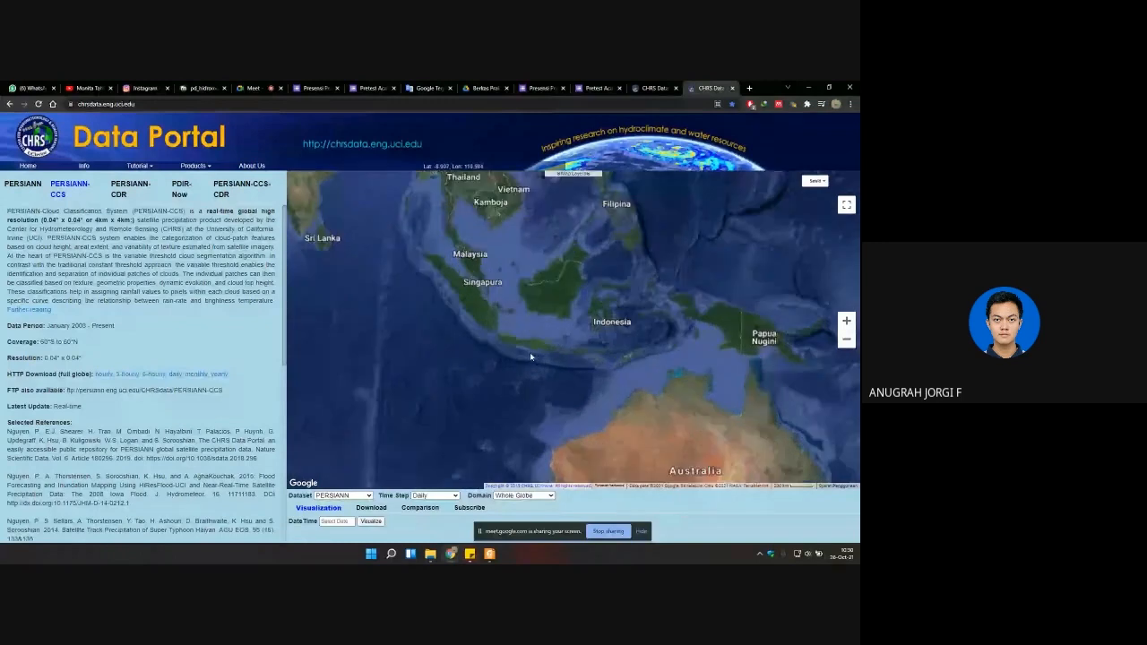
scroll(530, 358, "up", 1)
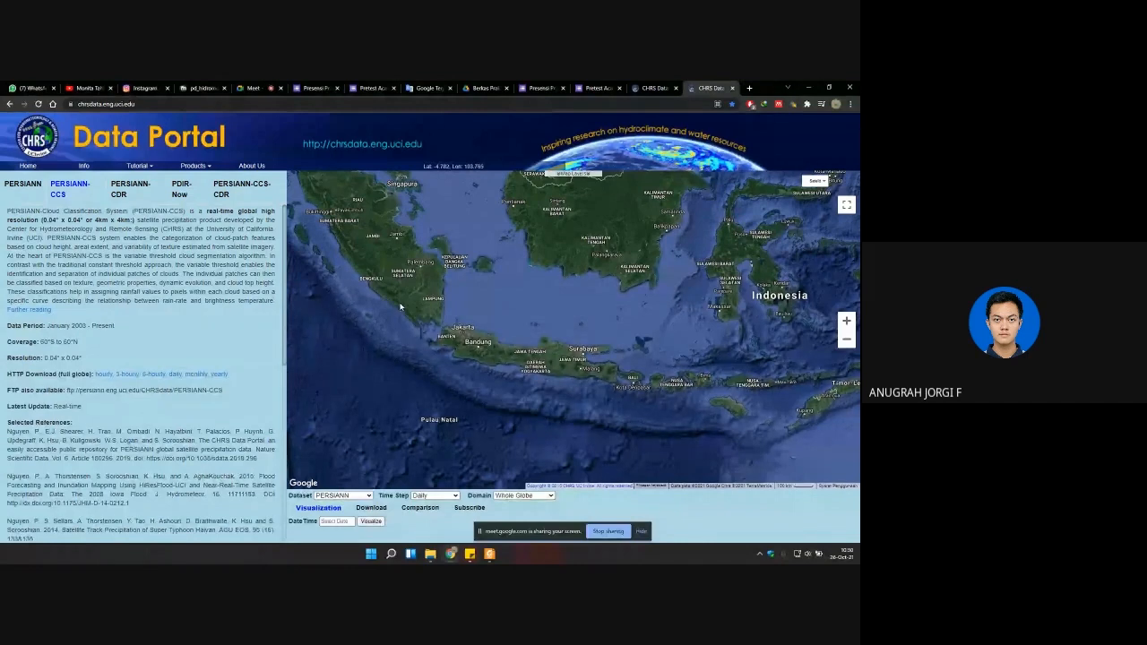
left_click_drag(382, 307, 2, 536)
right_click(2, 535)
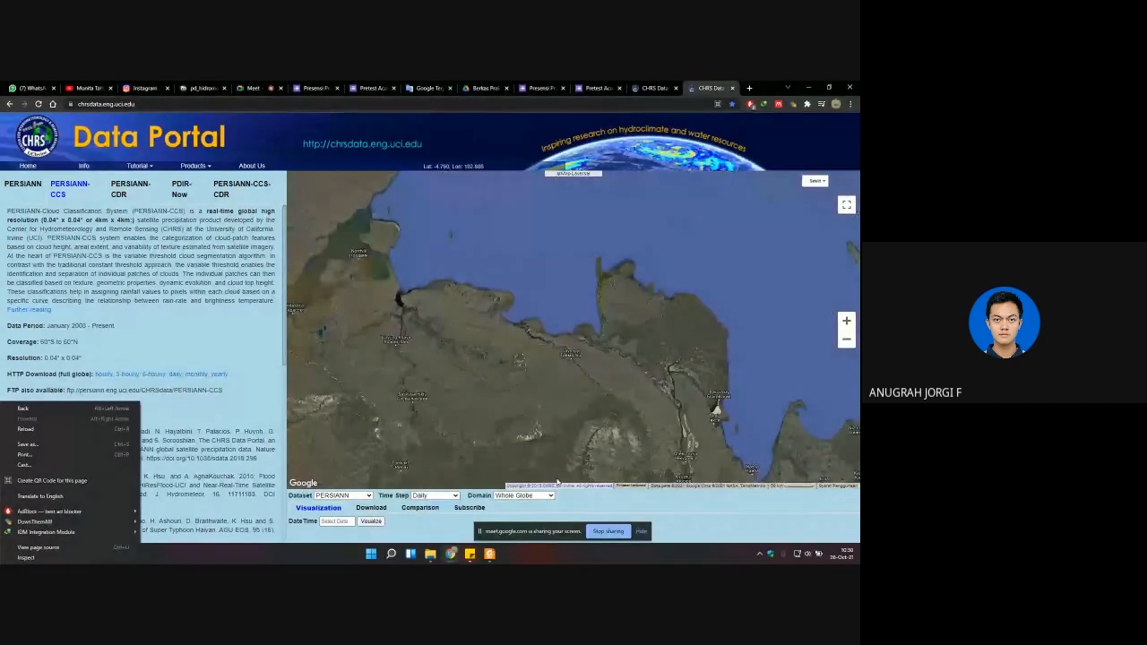
scroll(585, 370, "down", 3)
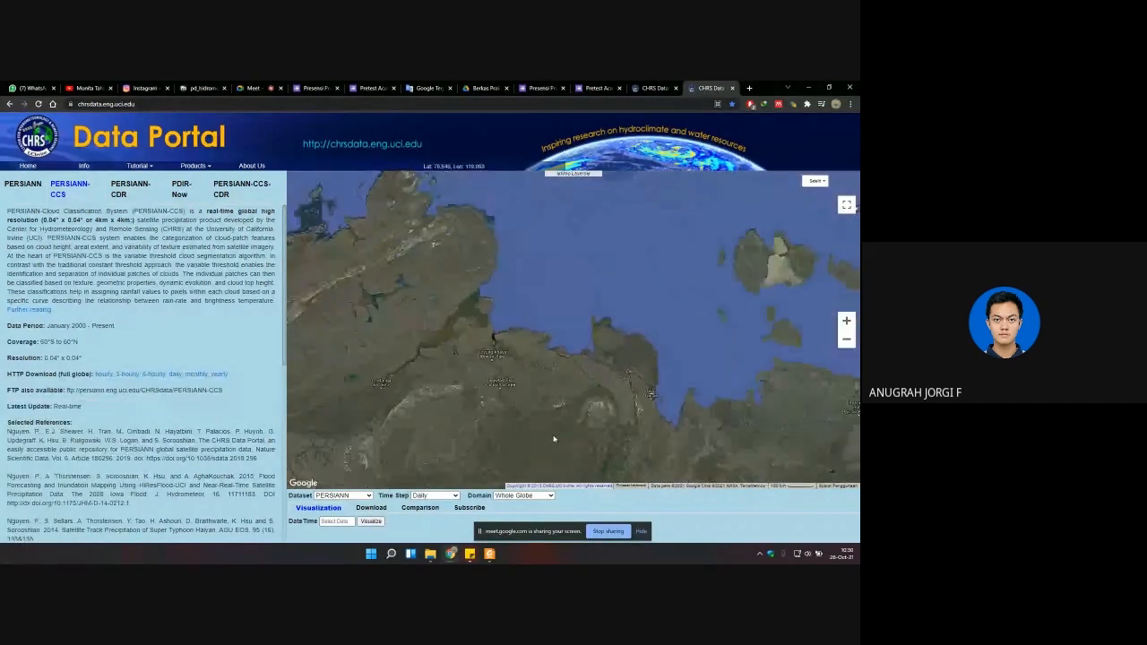
left_click_drag(597, 415, 589, 279)
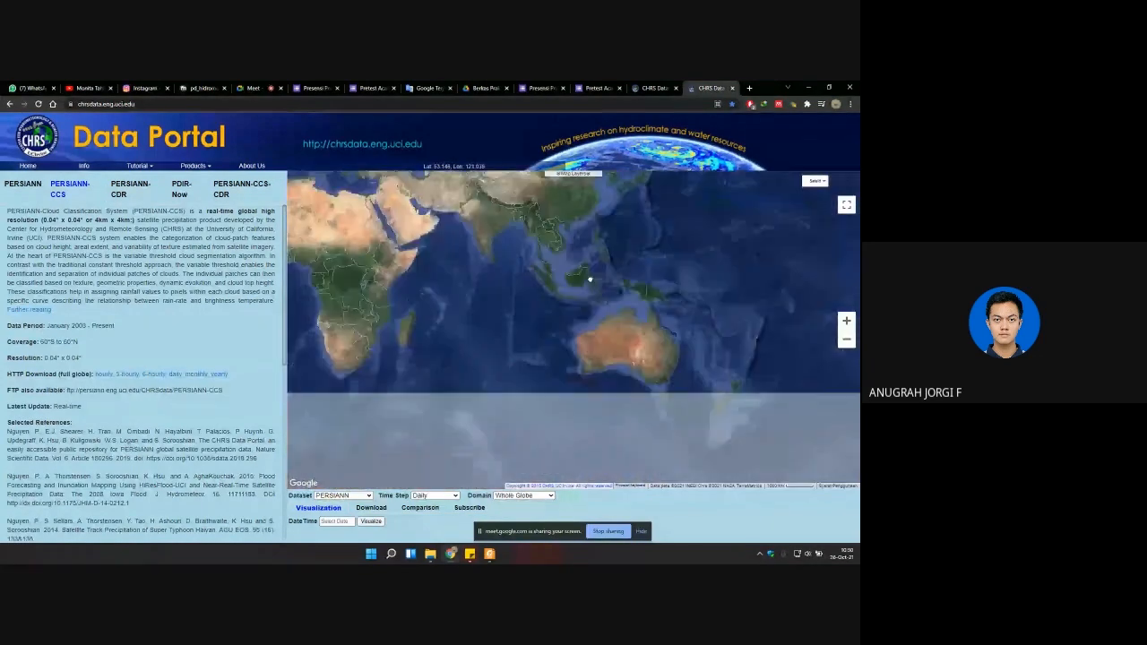
scroll(564, 305, "up", 2)
scroll(557, 309, "up", 4)
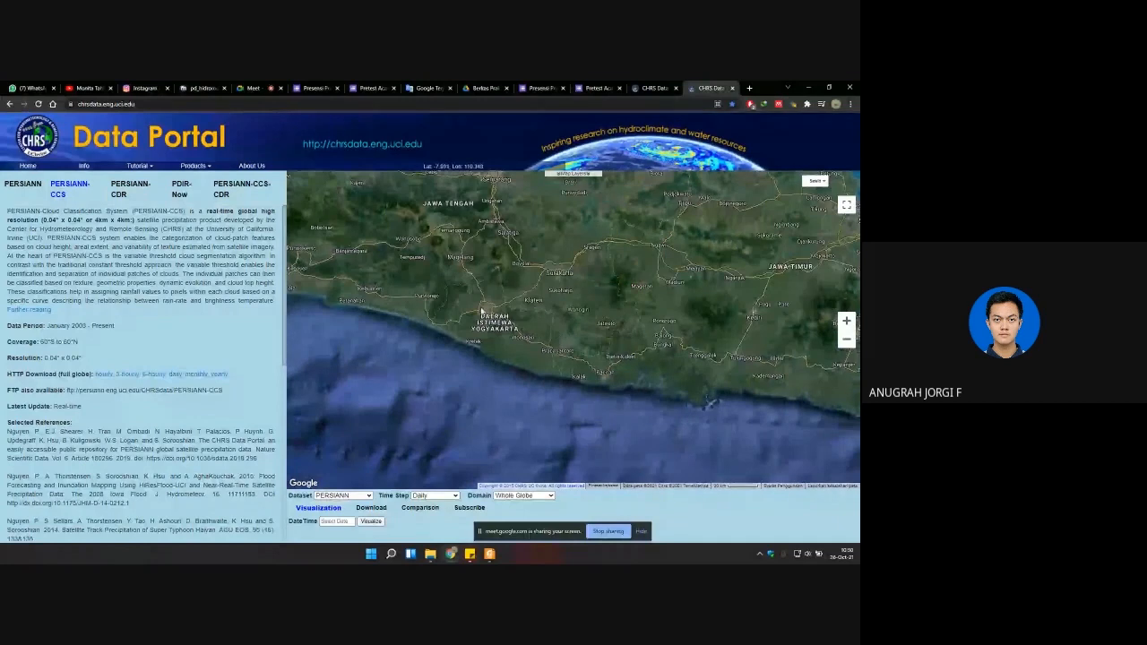
scroll(557, 335, "down", 2)
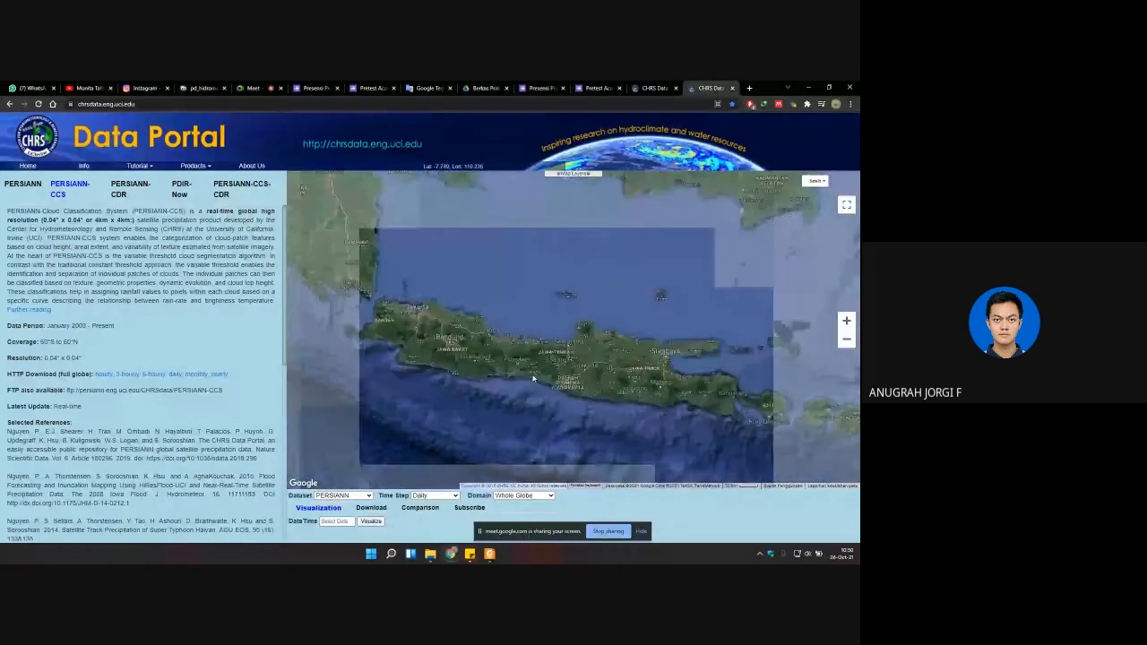
scroll(559, 380, "up", 3)
left_click_drag(559, 373, 525, 379)
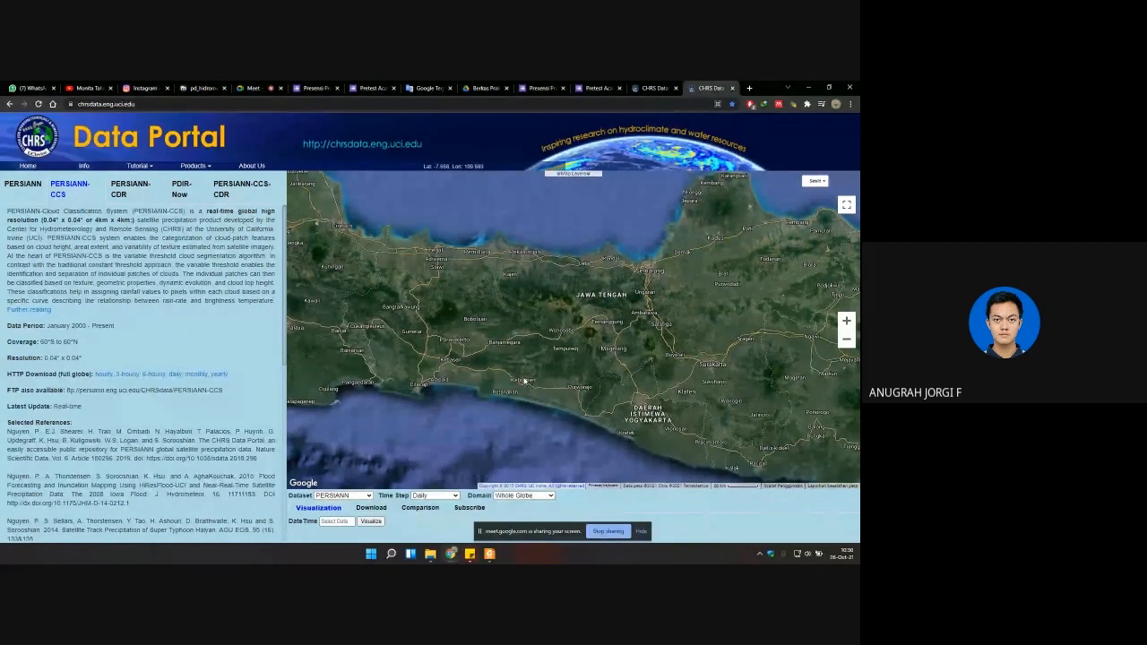
scroll(519, 384, "up", 1)
left_click_drag(519, 383, 516, 379)
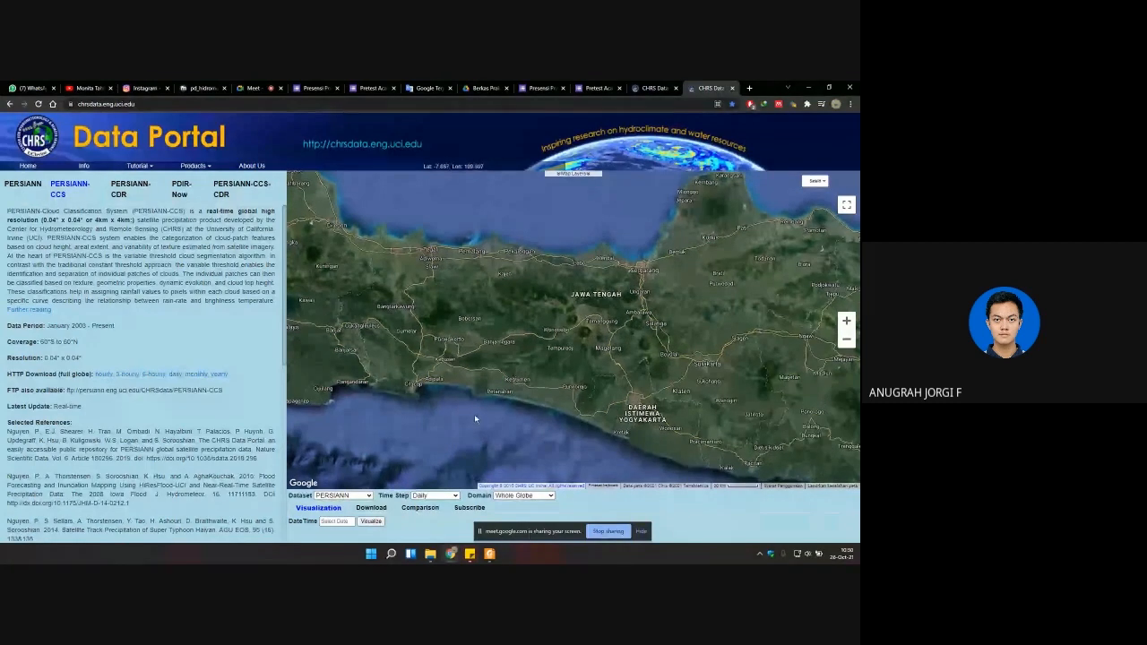
scroll(473, 401, "down", 1)
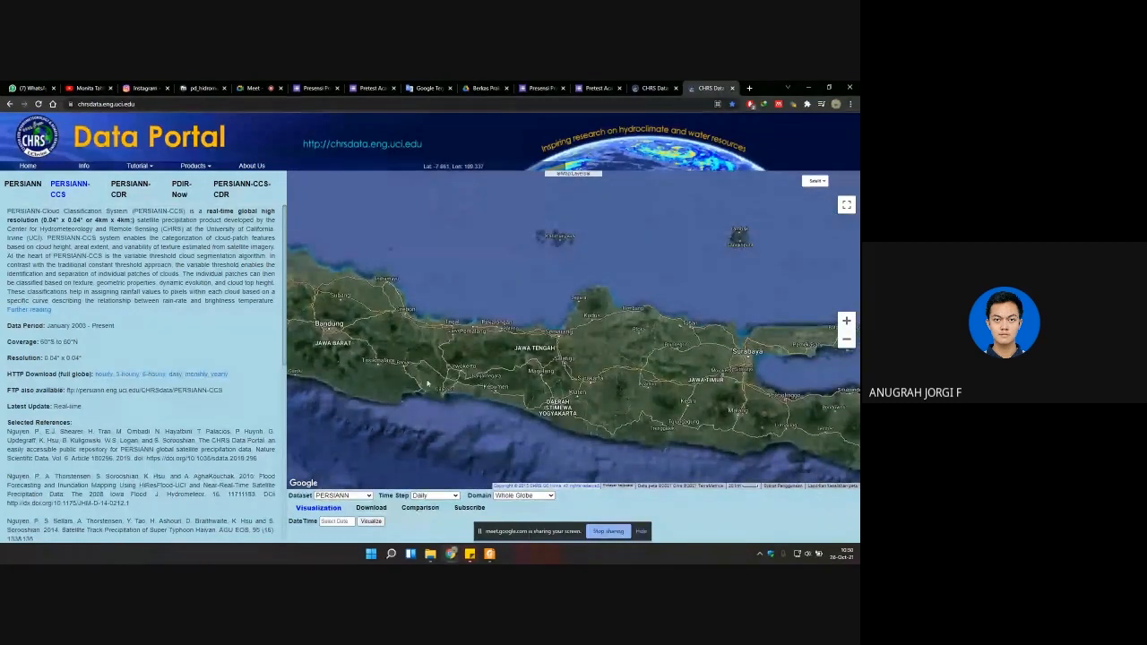
Step: Set the portal's dataset to PERSIANN-CCS and highlight the resolution in the PERSIANN description
left_click(352, 496)
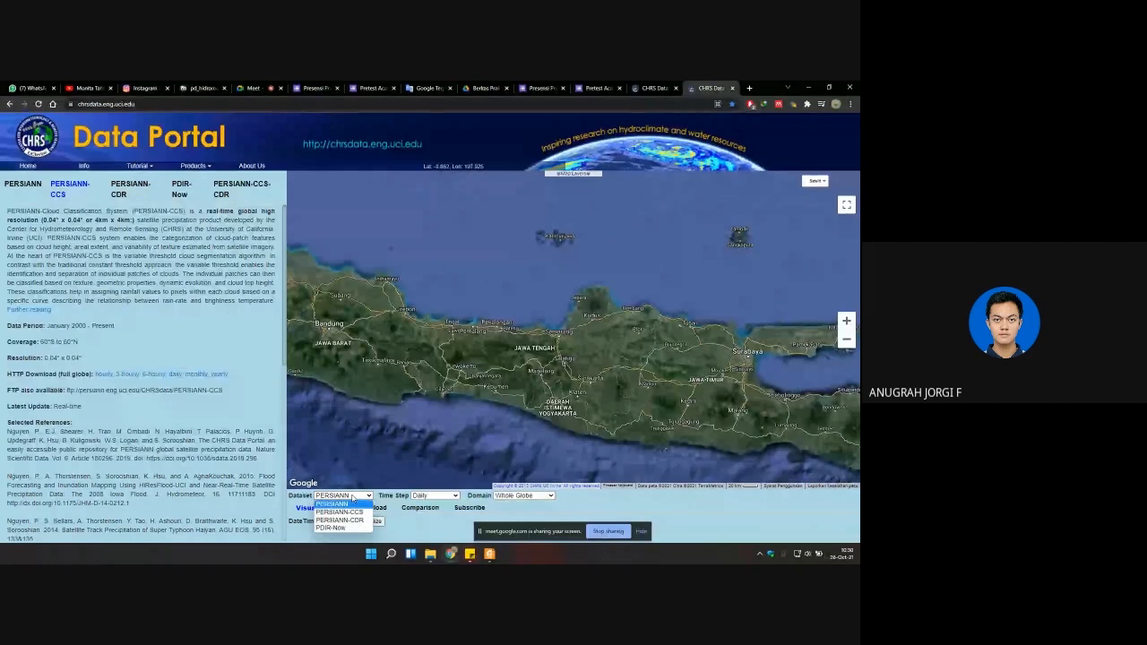
left_click(339, 511)
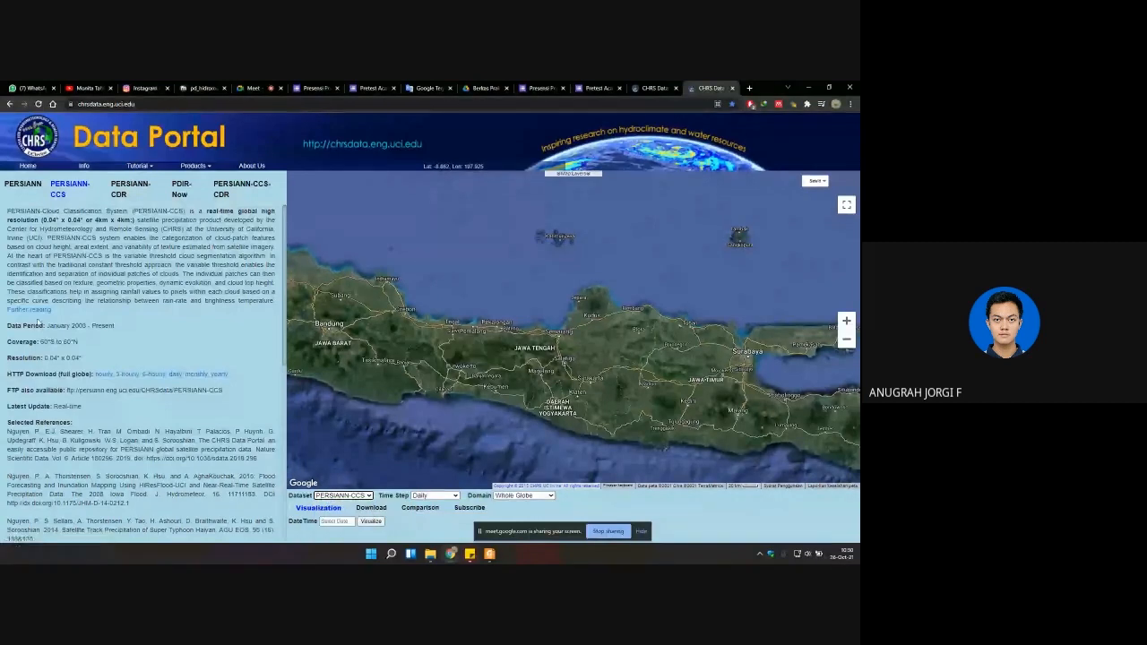
left_click(25, 194)
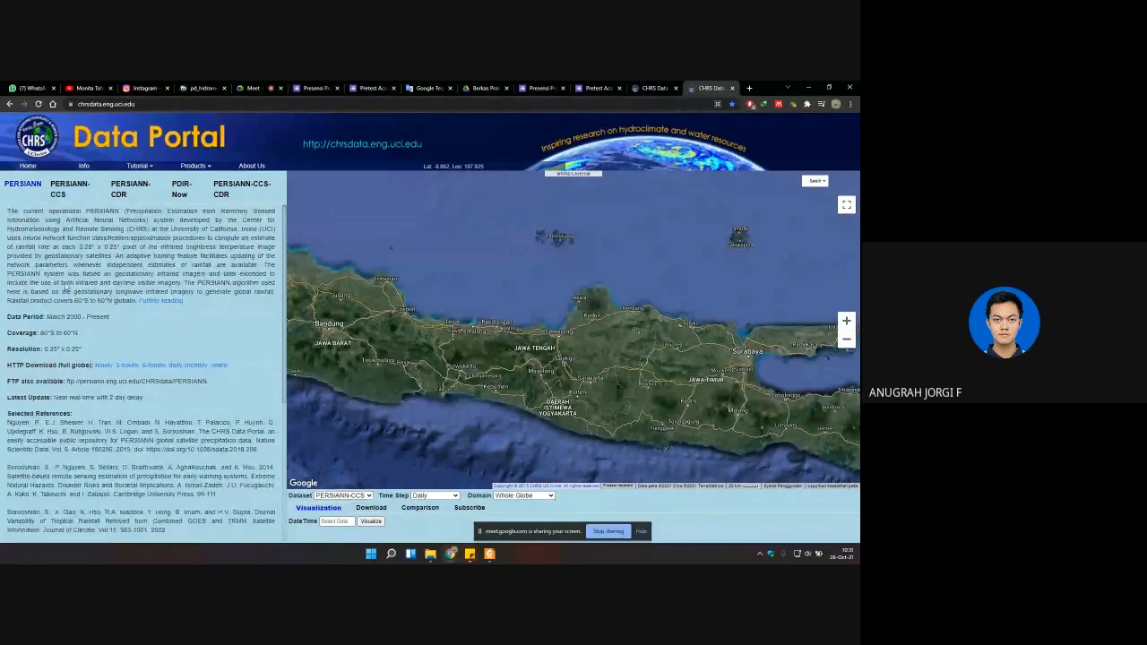
left_click_drag(83, 349, 6, 354)
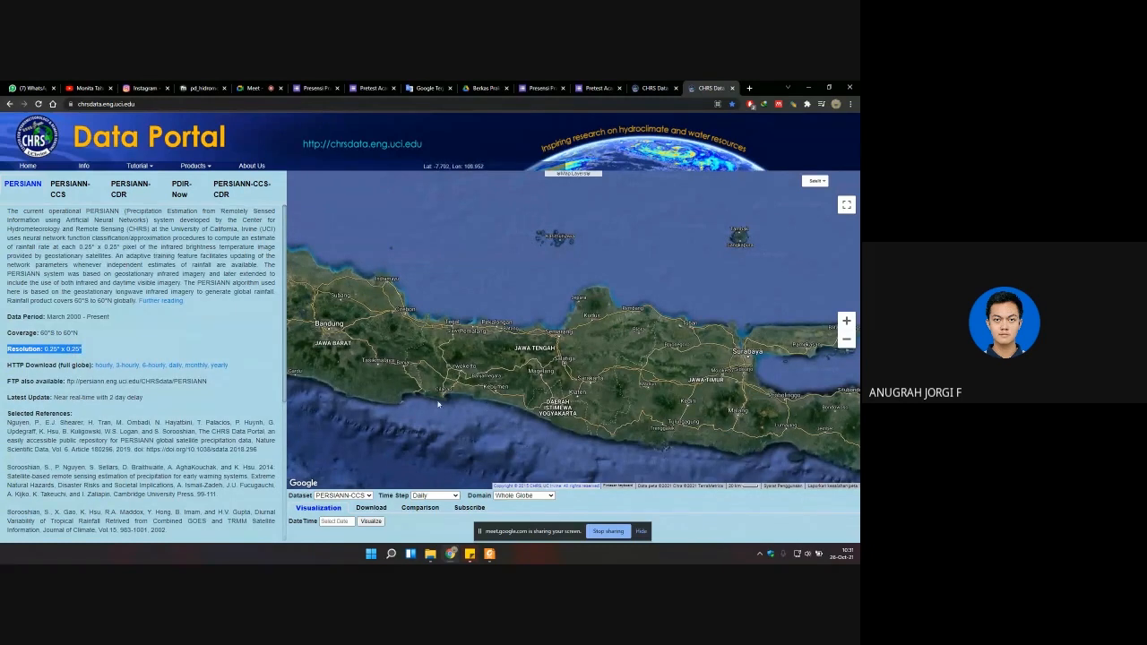
Step: Compare the data period and coverage in the PERSIANN-CCS and PERSIANN descriptions, ending on PERSIANN-CCS
left_click(62, 197)
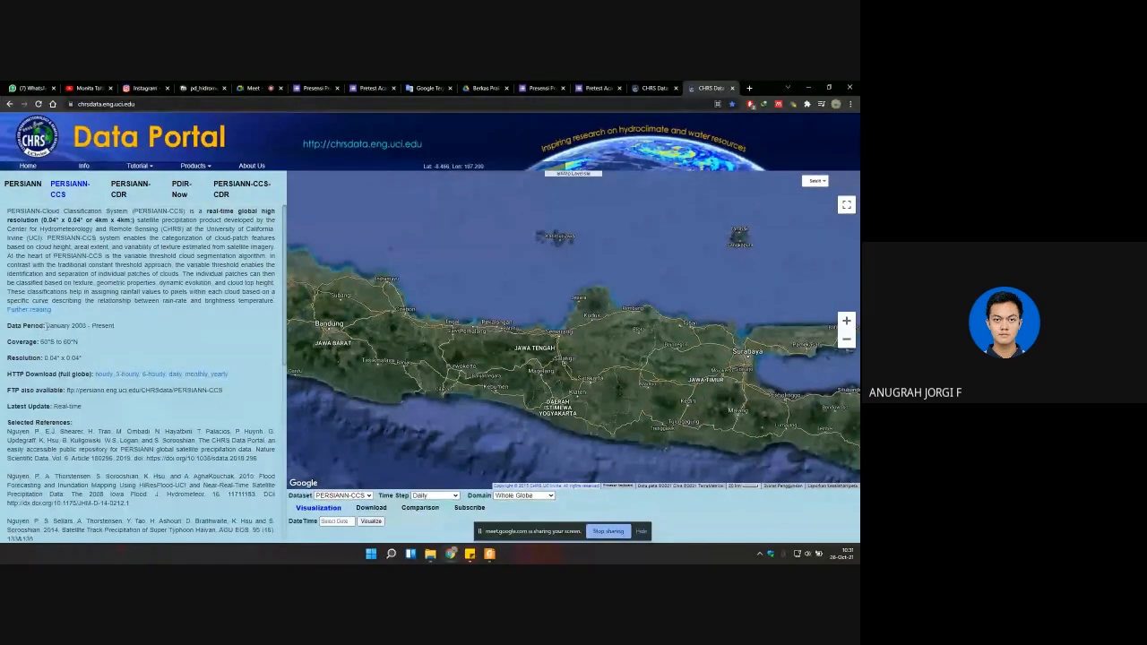
left_click_drag(48, 325, 87, 326)
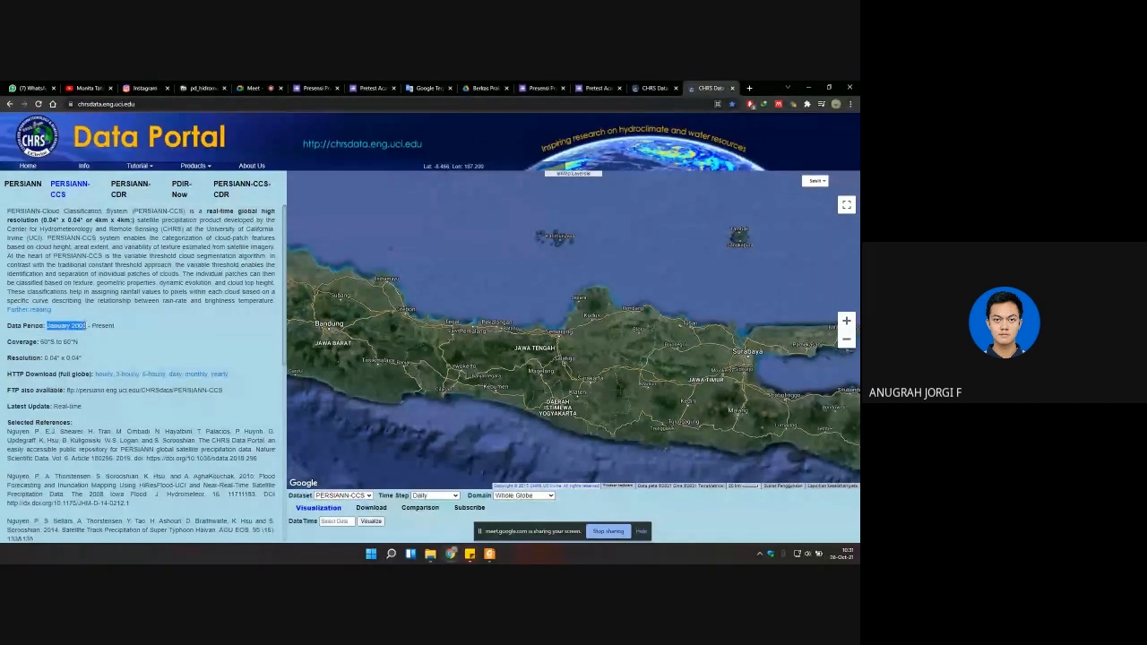
left_click(22, 184)
left_click_drag(47, 319, 40, 341)
left_click(69, 188)
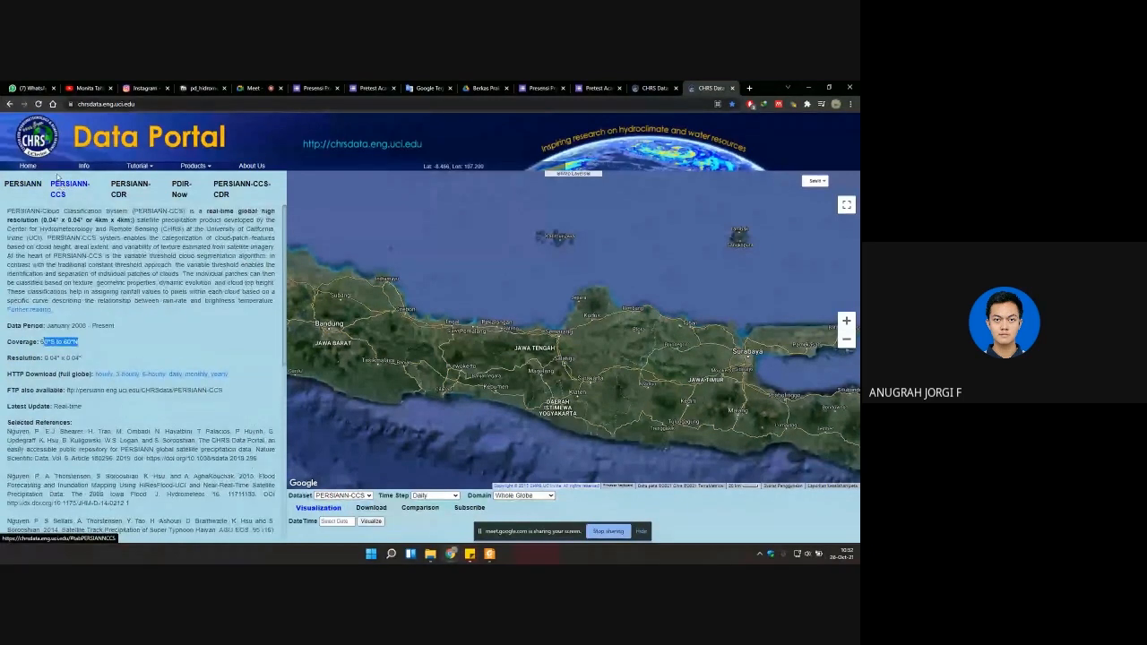
Step: Open the PERSIANN-CDR description and highlight its resolution and the start and end of its data period
left_click(119, 194)
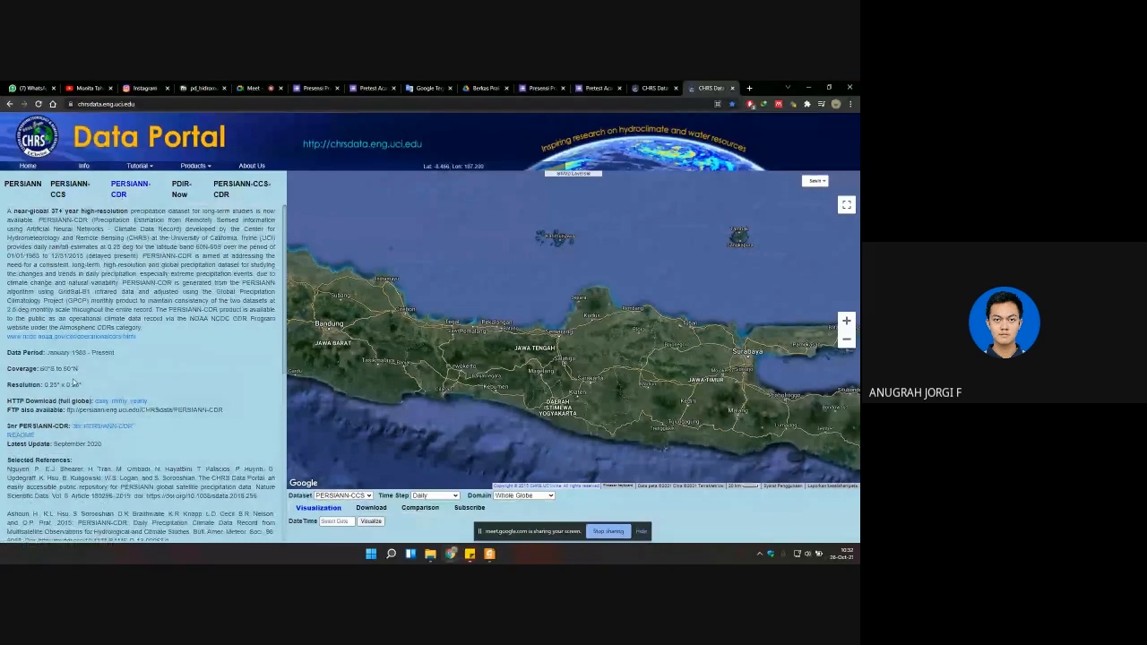
left_click_drag(43, 386, 85, 387)
left_click(47, 353)
left_click_drag(47, 352, 89, 352)
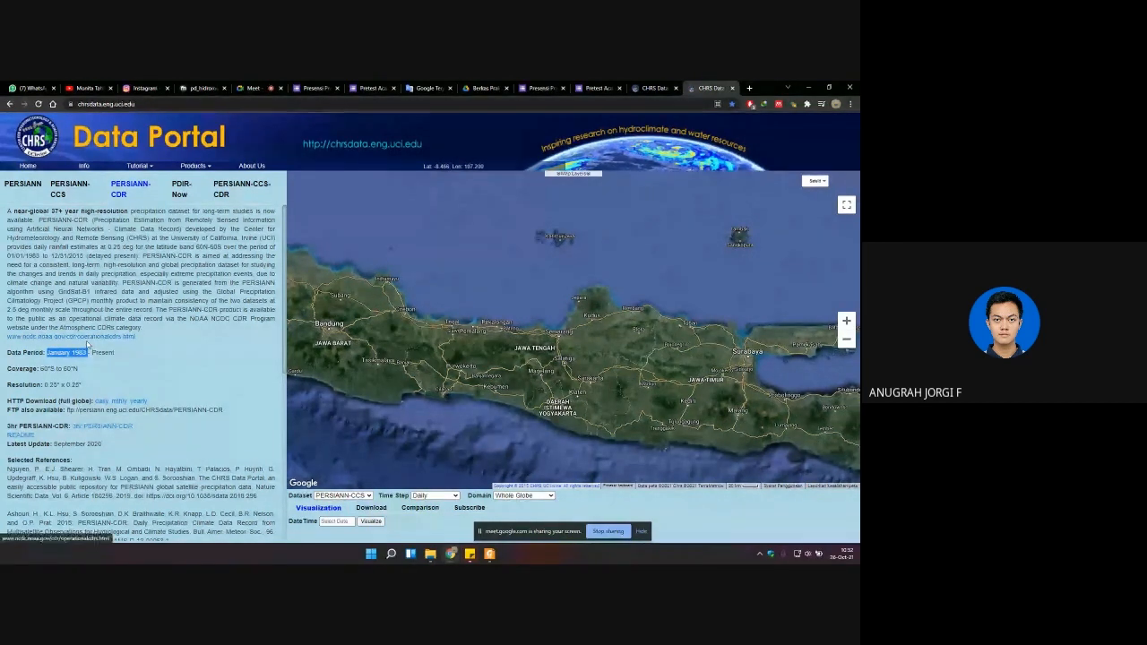
double_click(94, 352)
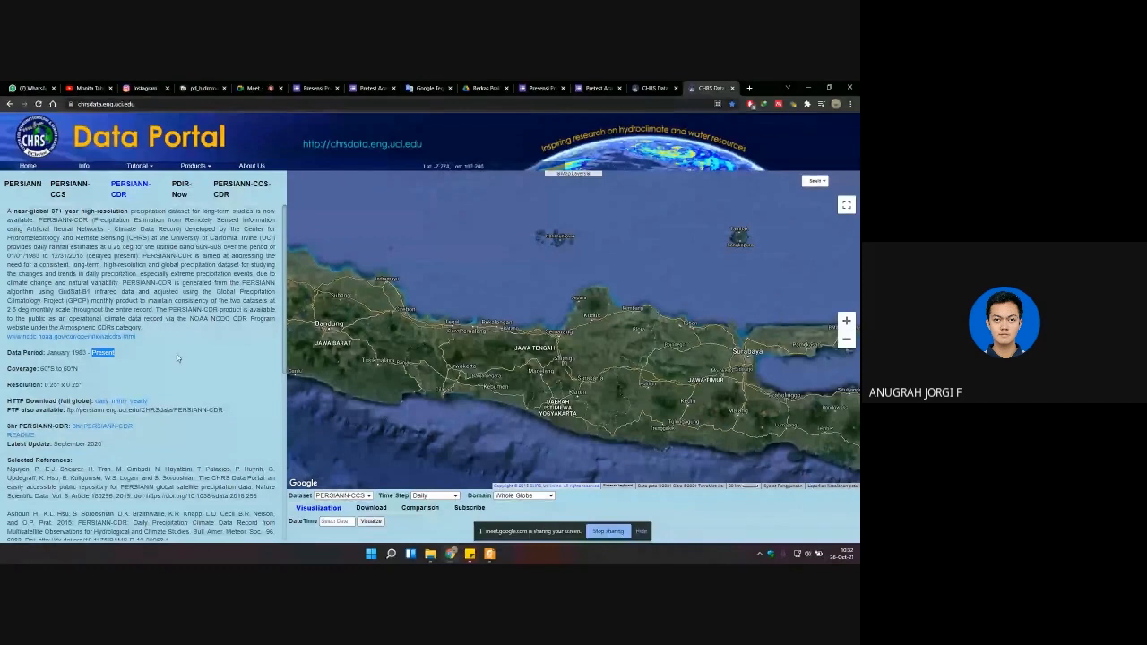
Step: Highlight the resolution in the PERSIANN-CDR description and compare it with the PERSIANN-CCS description, ending on PERSIANN-CDR
left_click(101, 282)
left_click_drag(43, 384, 66, 384)
left_click(66, 384)
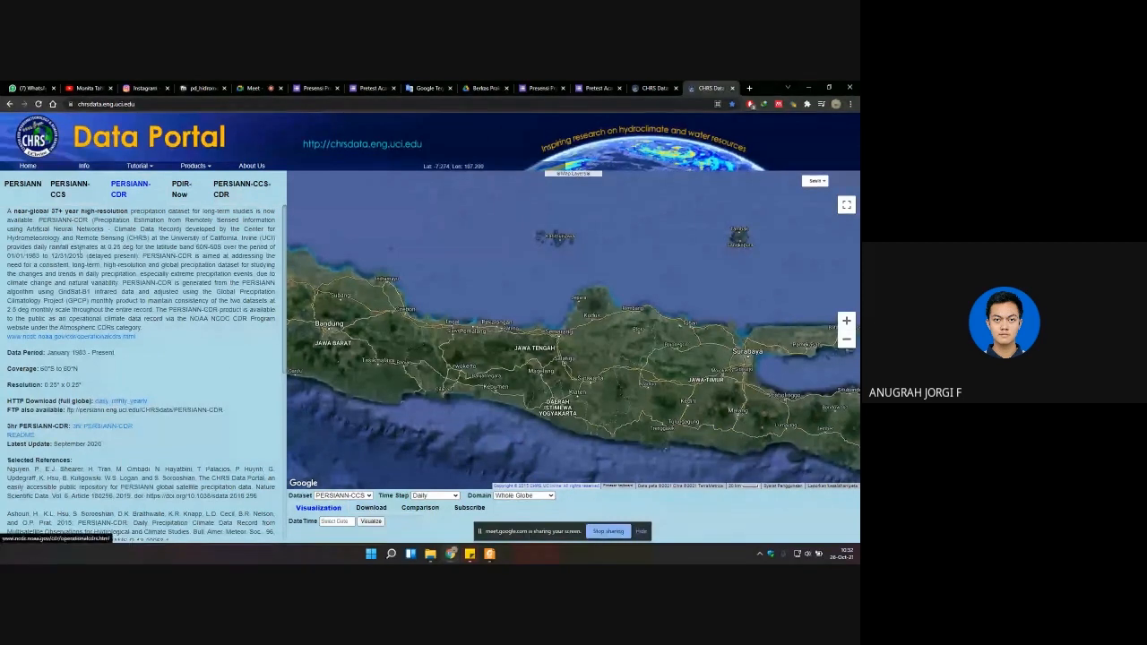
left_click(76, 190)
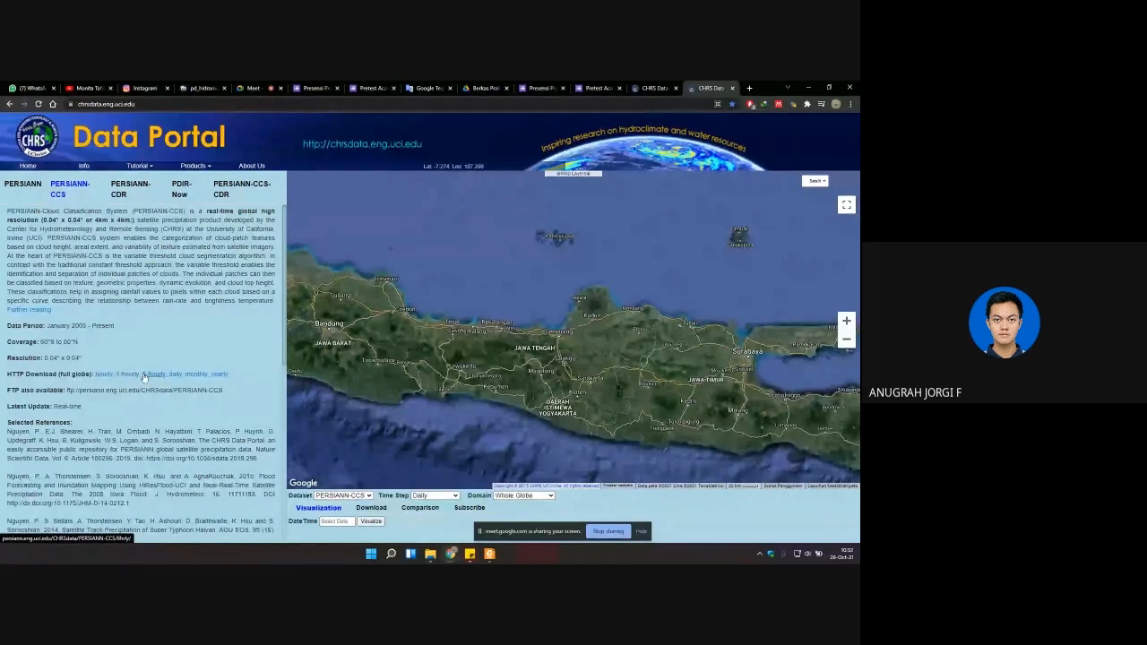
left_click(126, 194)
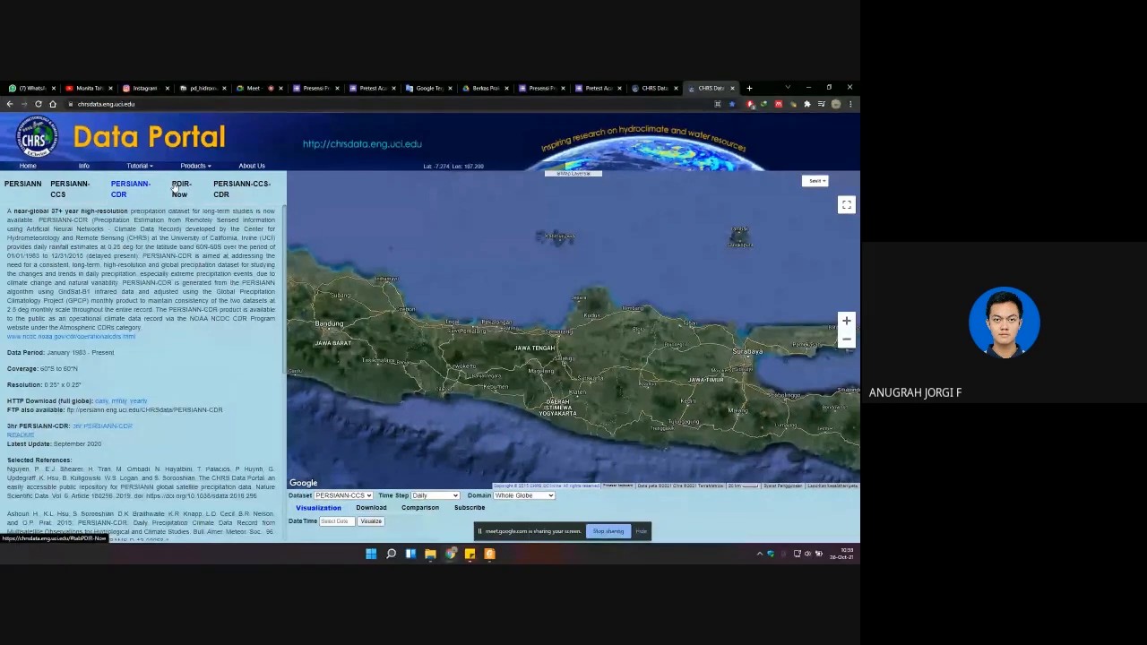
Step: Open the PDIR-Now description and highlight its resolution and the phrase "Dynamic Infrared Rain Rate near real-time"
left_click(175, 190)
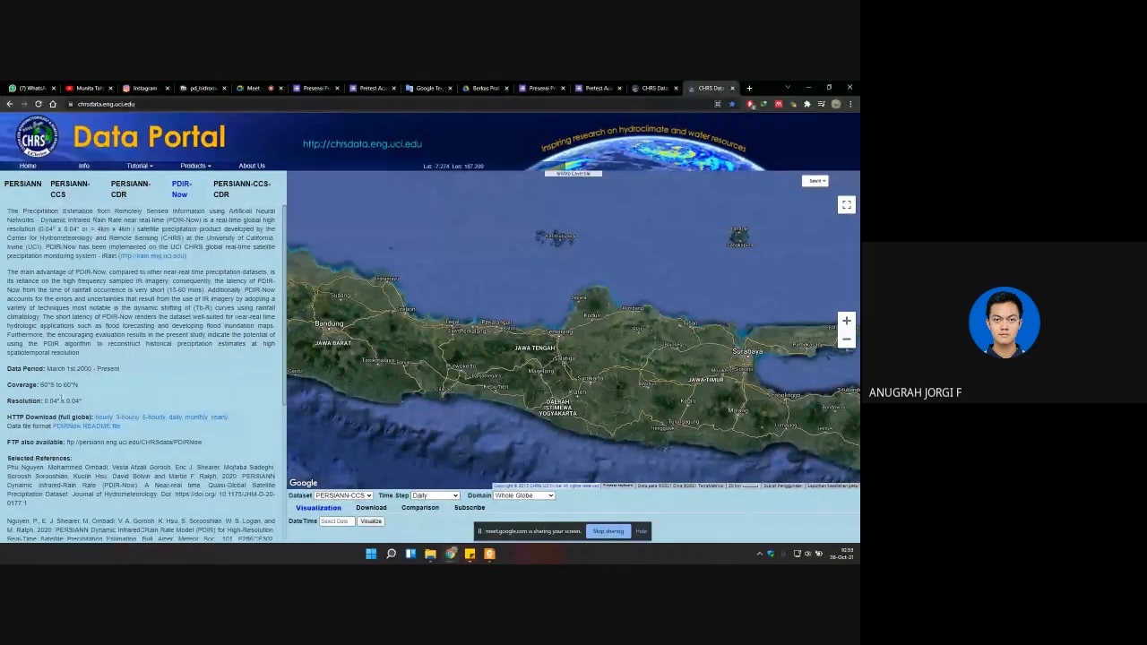
left_click_drag(60, 402, 46, 401)
left_click_drag(43, 220, 166, 220)
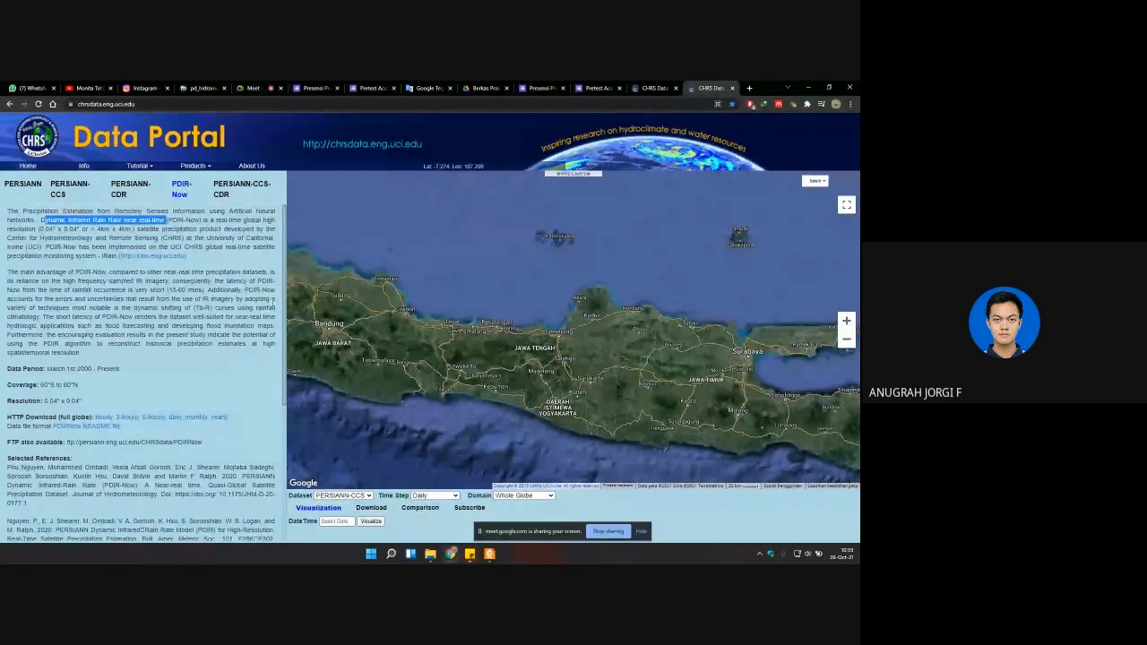
left_click_drag(535, 402, 528, 389)
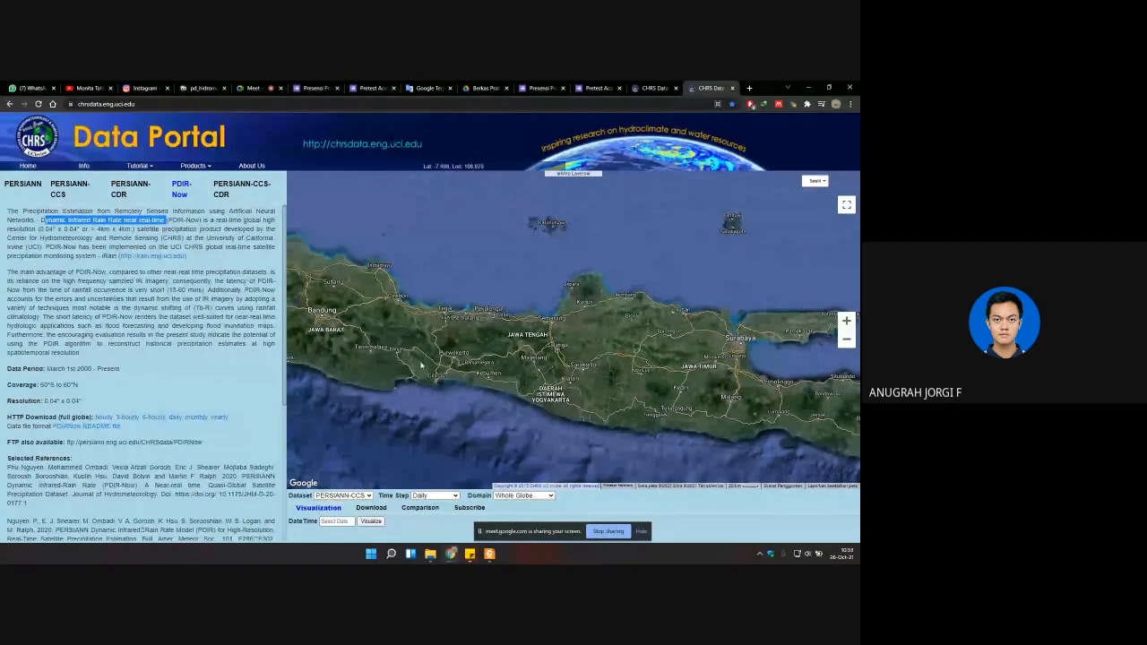
left_click(162, 348)
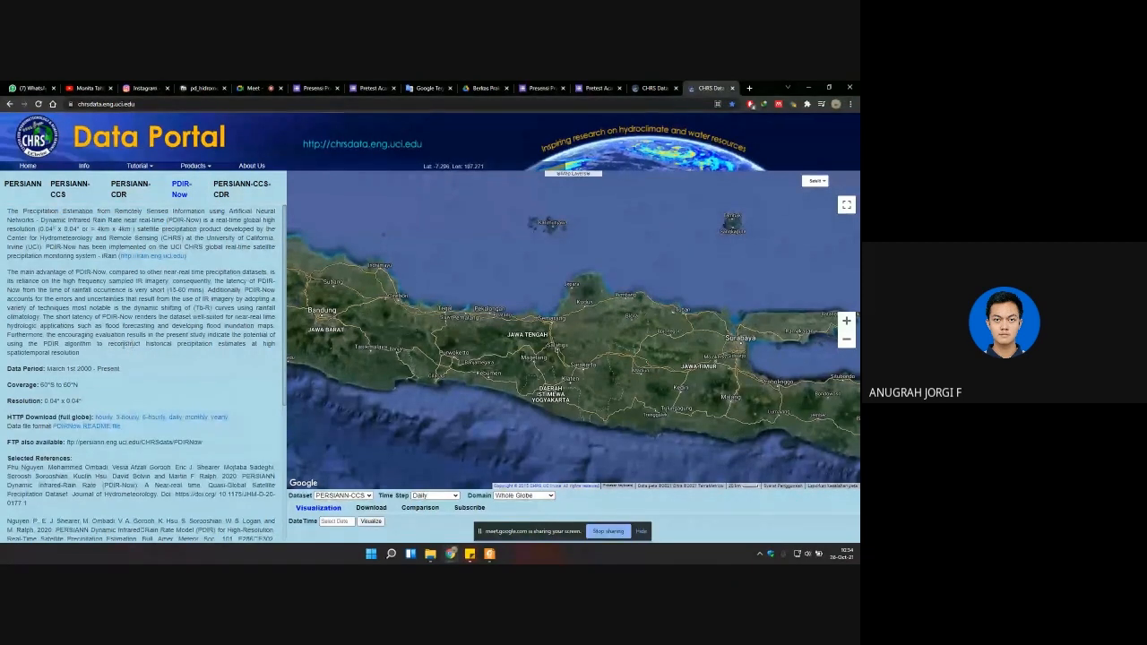
double_click(90, 346)
double_click(105, 344)
Step: Open the PERSIANN-CCS-CDR description, highlight its resolution and data period, and look through its download links and references
left_click(224, 190)
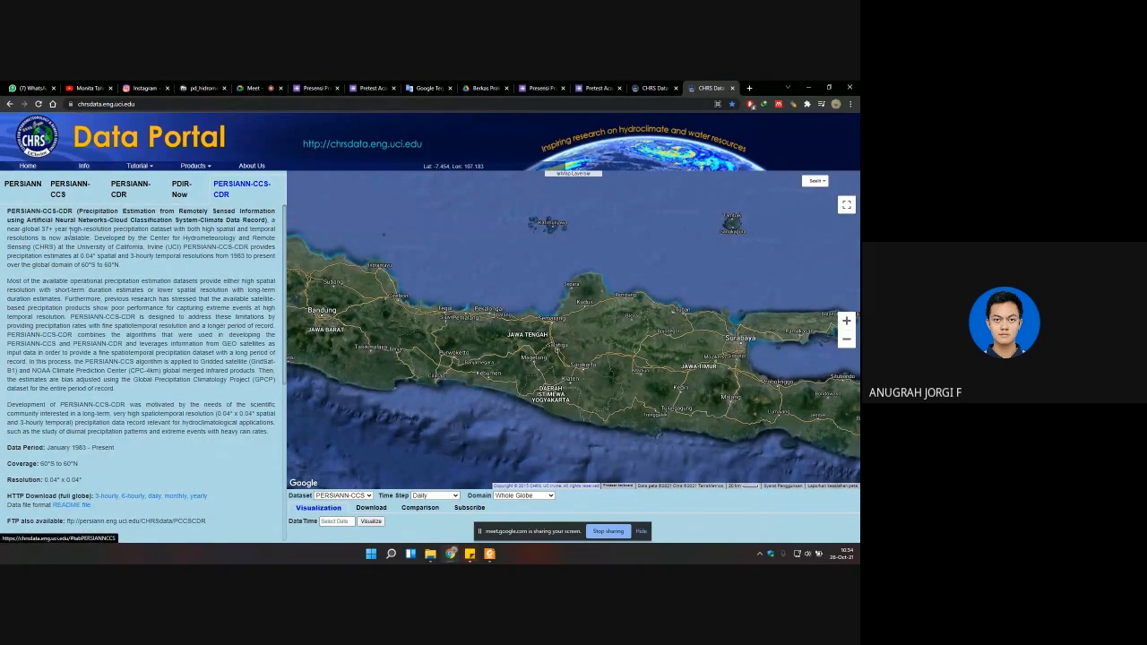
left_click_drag(83, 484, 45, 479)
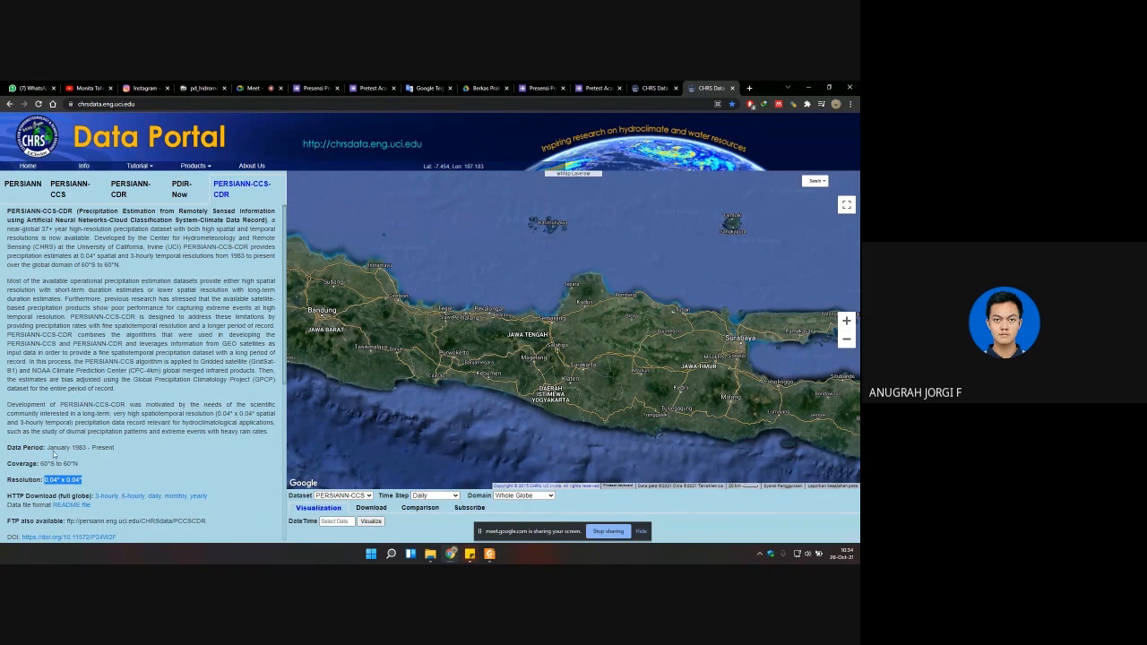
left_click_drag(47, 449, 115, 449)
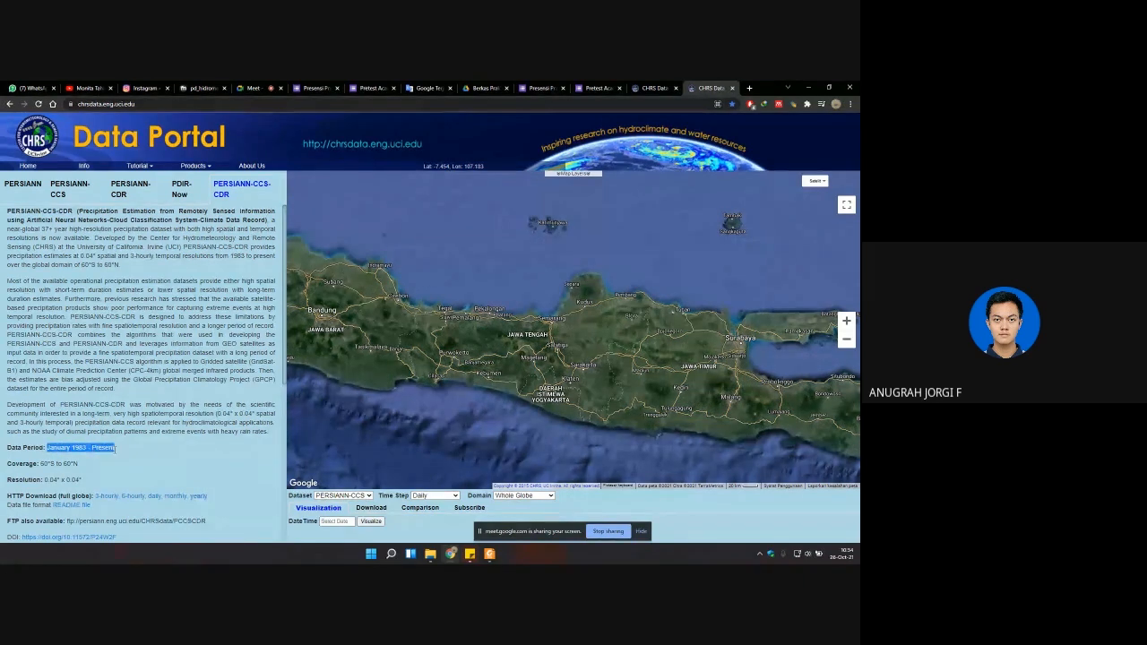
left_click_drag(65, 480, 80, 479)
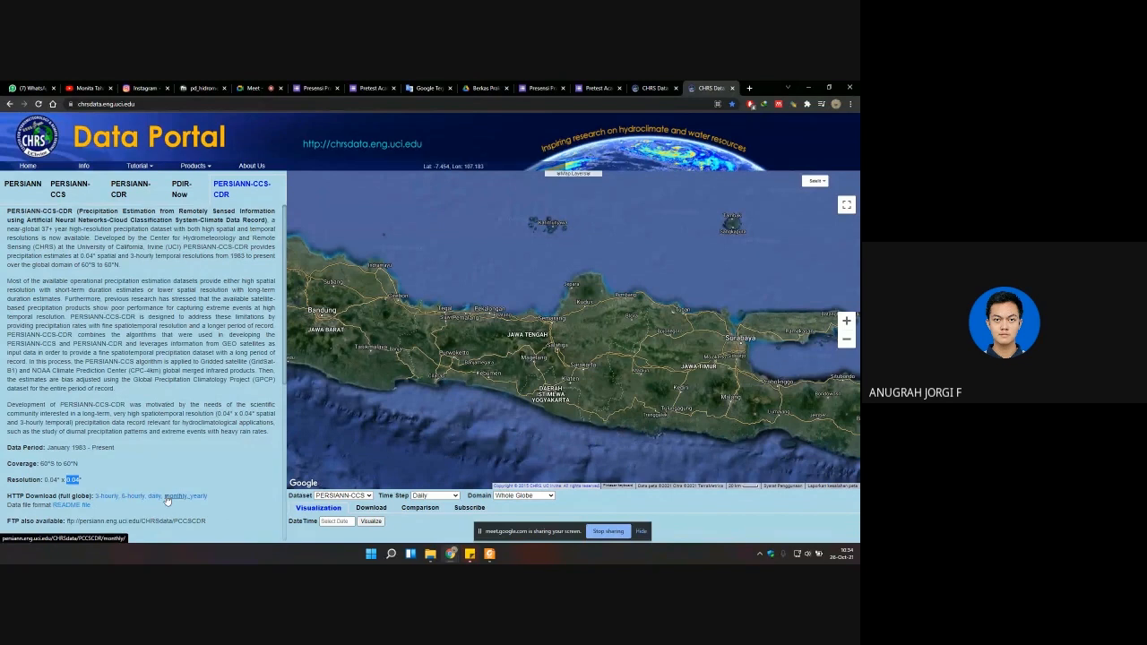
scroll(121, 473, "down", 1)
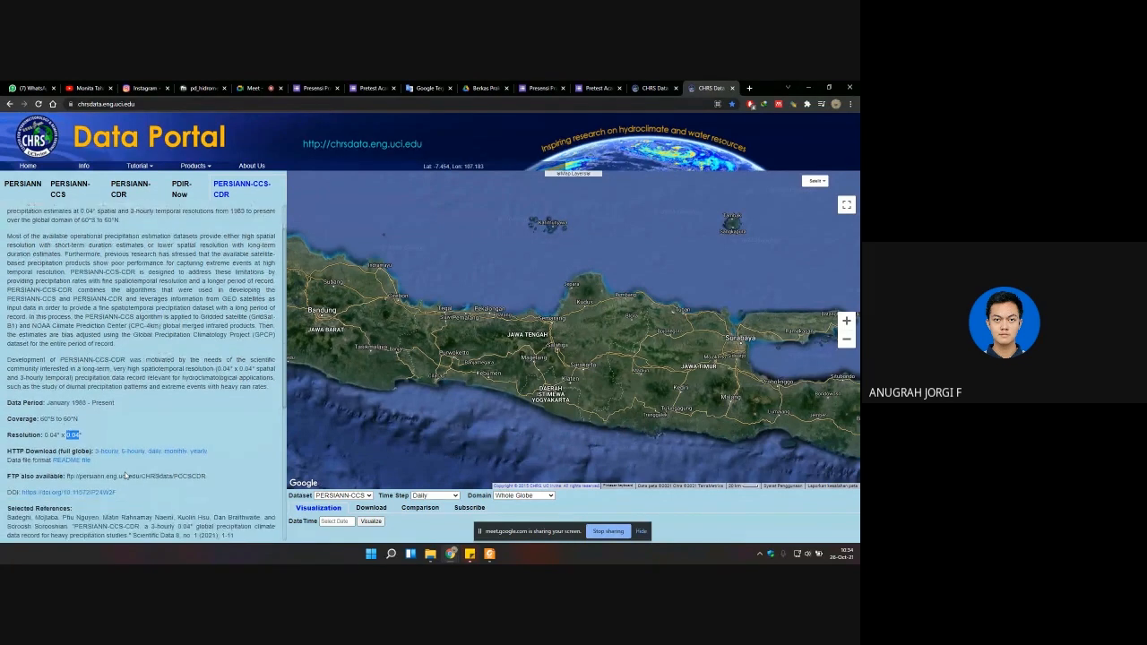
scroll(126, 476, "down", 4)
scroll(136, 435, "up", 5)
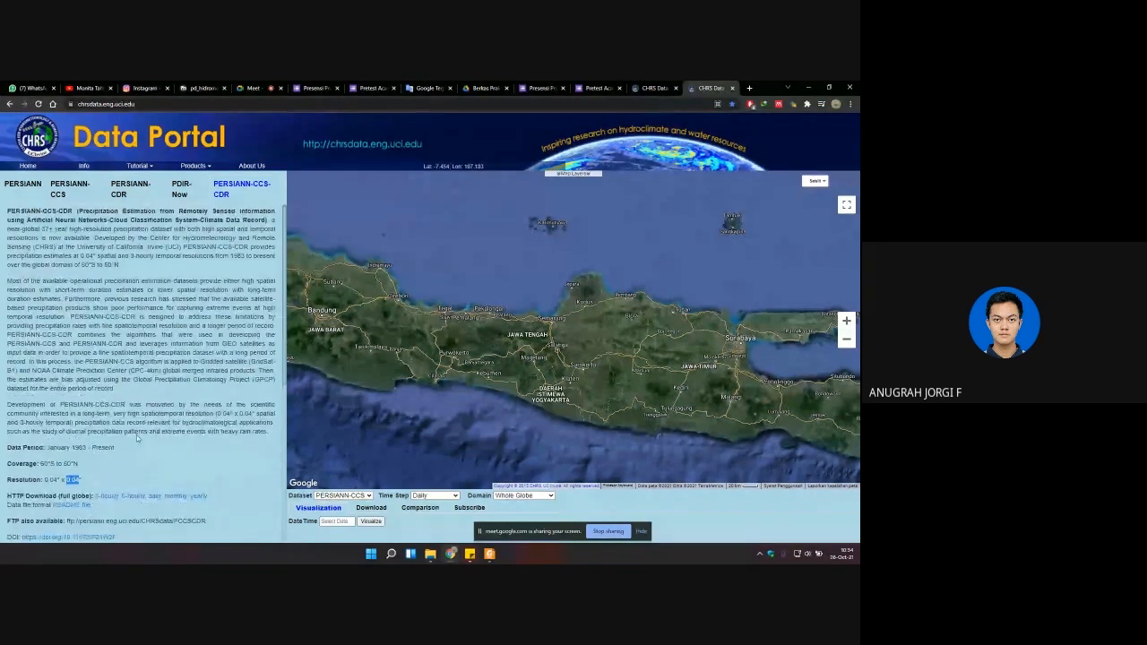
Step: Return to the PERSIANN-CCS description, keep PERSIANN-CCS as the dataset, and set the time step to Monthly
left_click(73, 193)
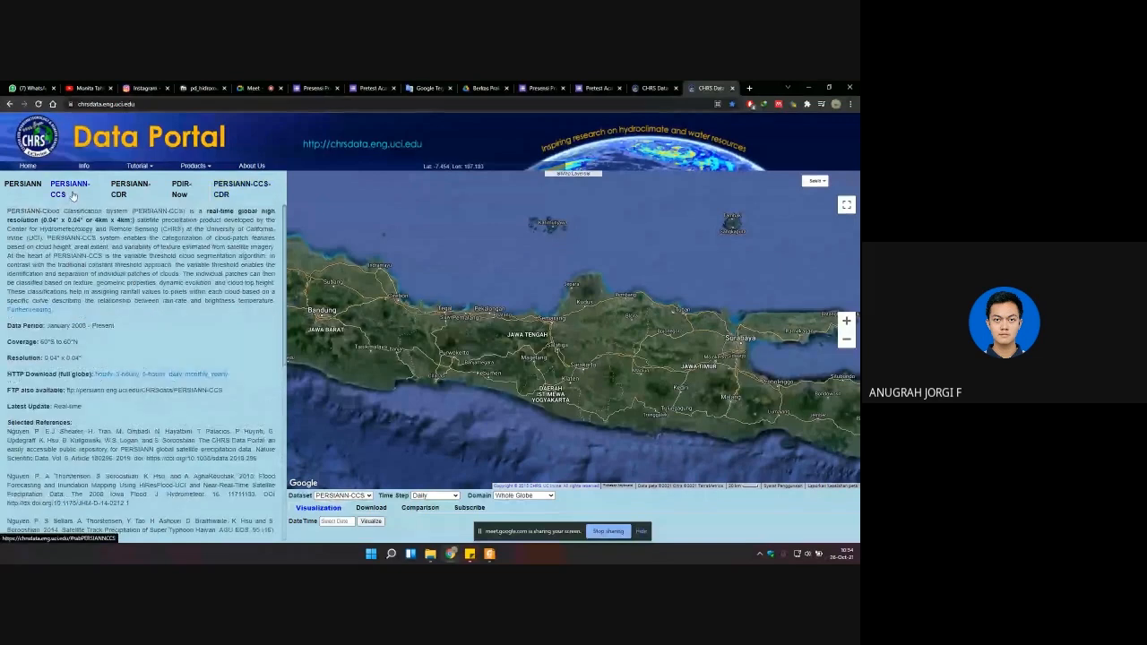
left_click(358, 497)
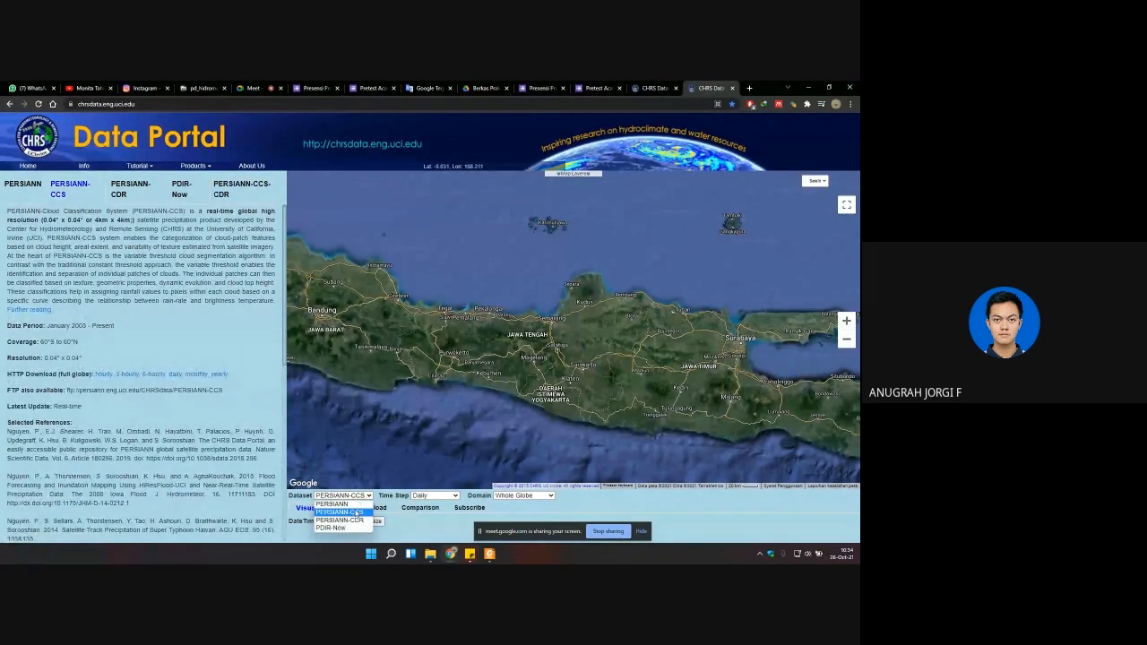
left_click(356, 512)
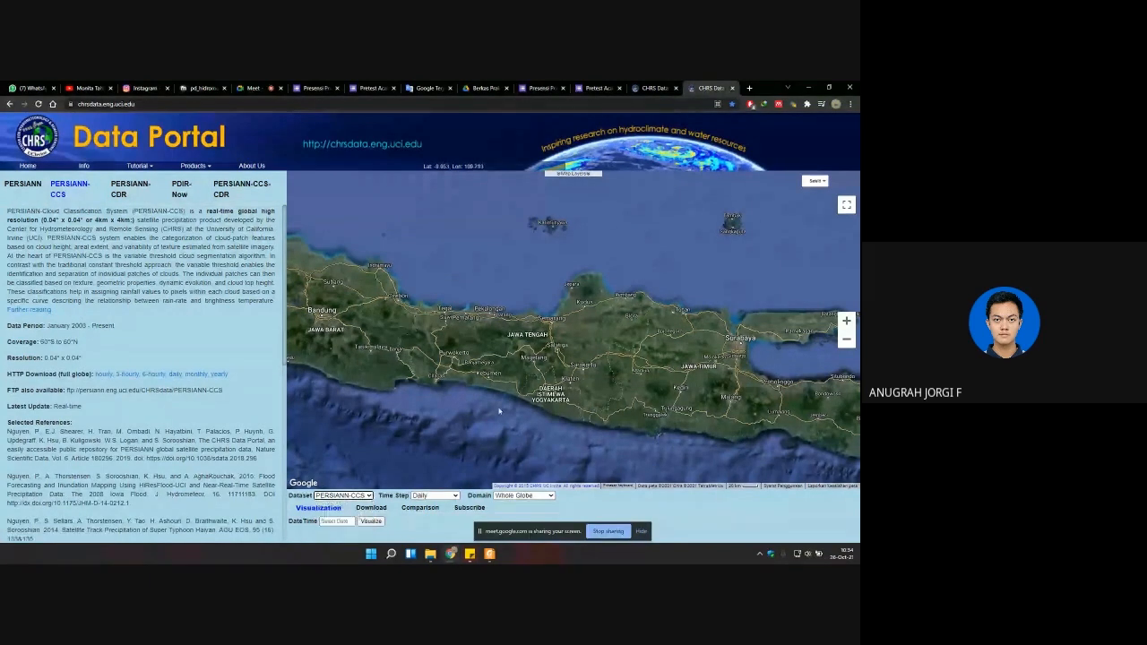
left_click(443, 499)
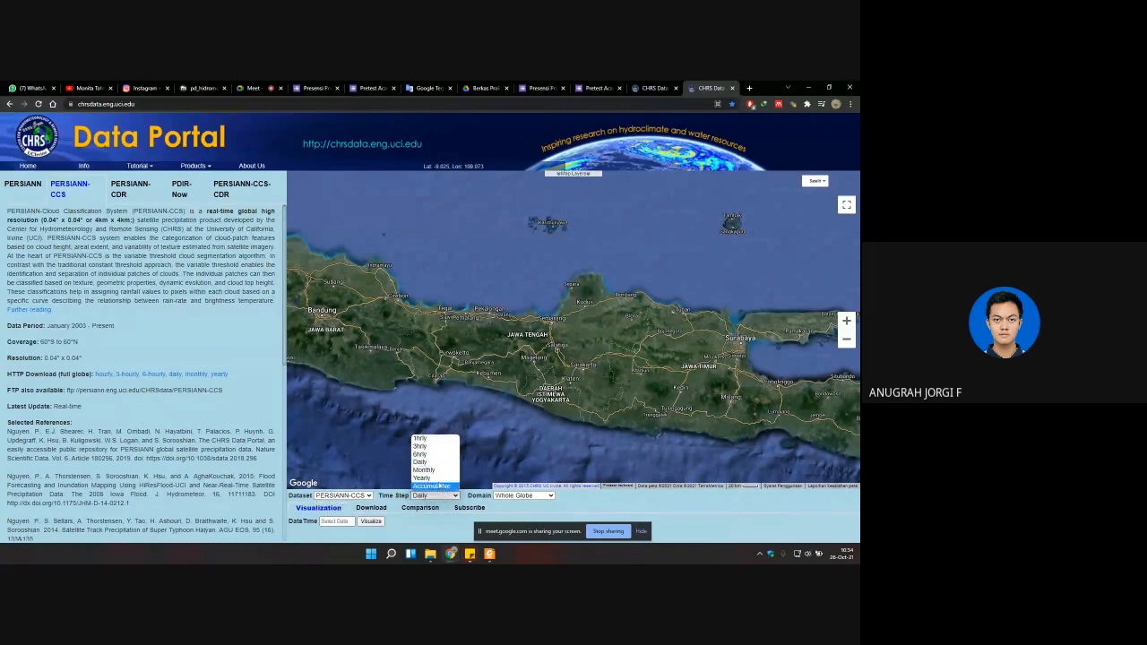
left_click(435, 471)
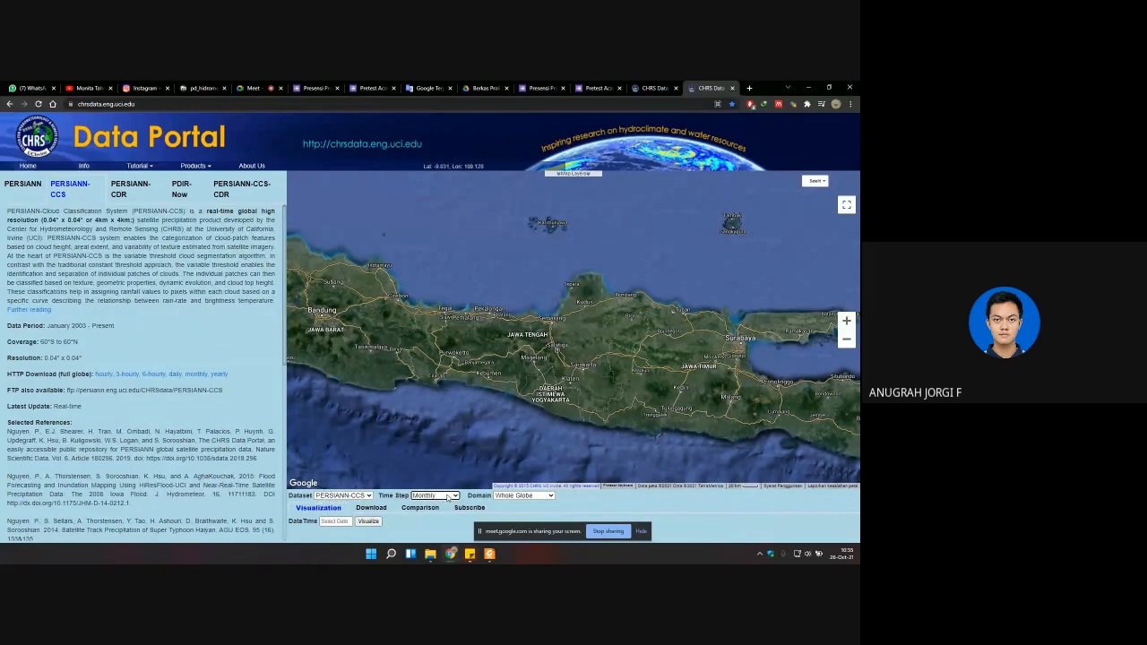
left_click_drag(500, 435, 494, 418)
left_click(437, 498)
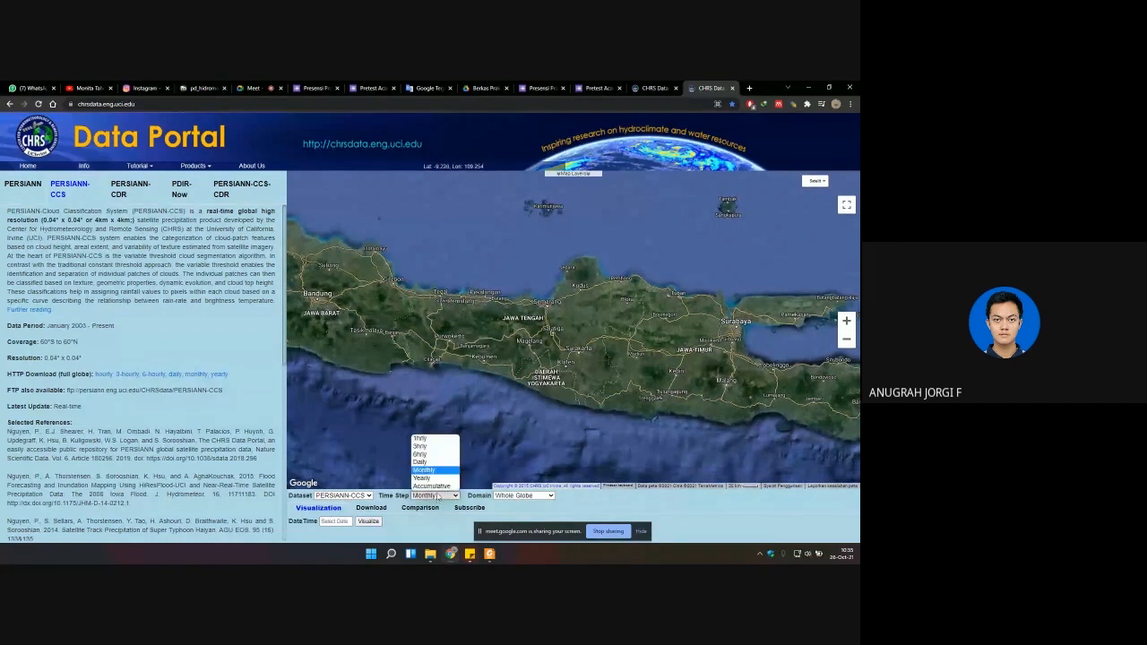
left_click(437, 474)
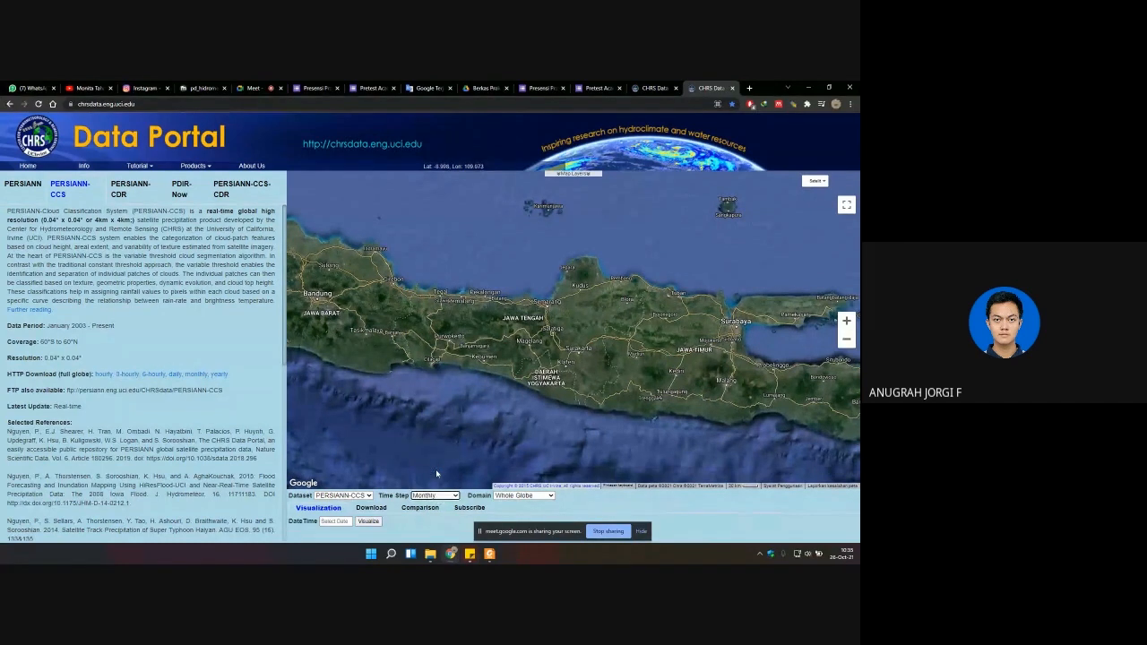
Step: Set the domain to Rectangle Region and draw a rectangle on the map enclosing Jawa Tengah and Yogyakarta
left_click(508, 498)
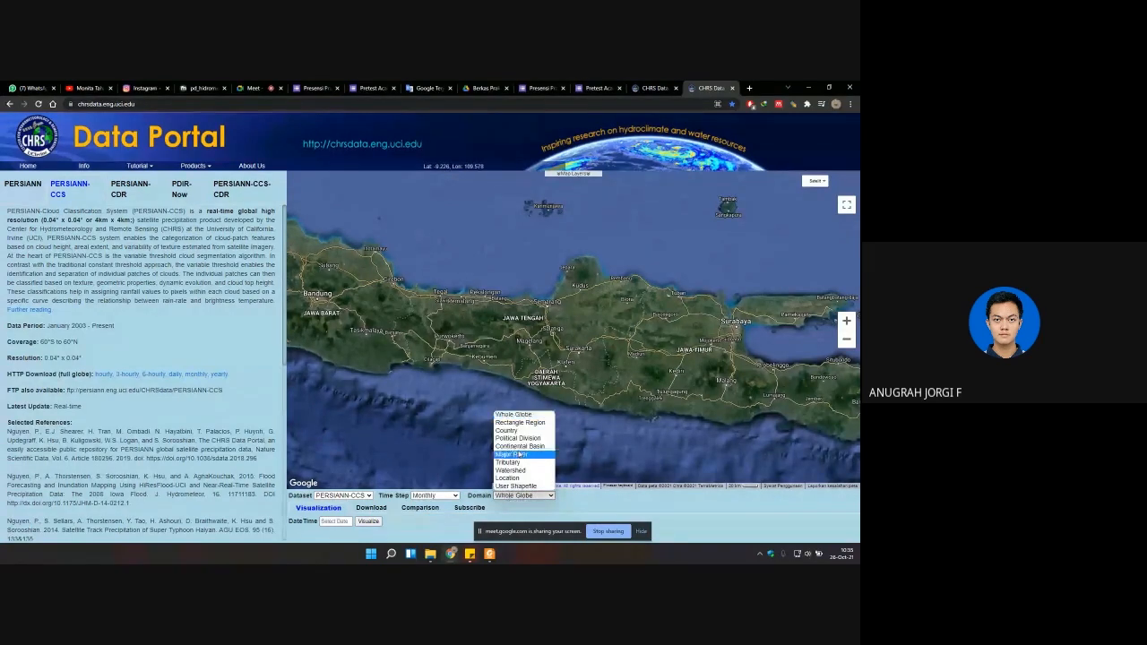
left_click(524, 415)
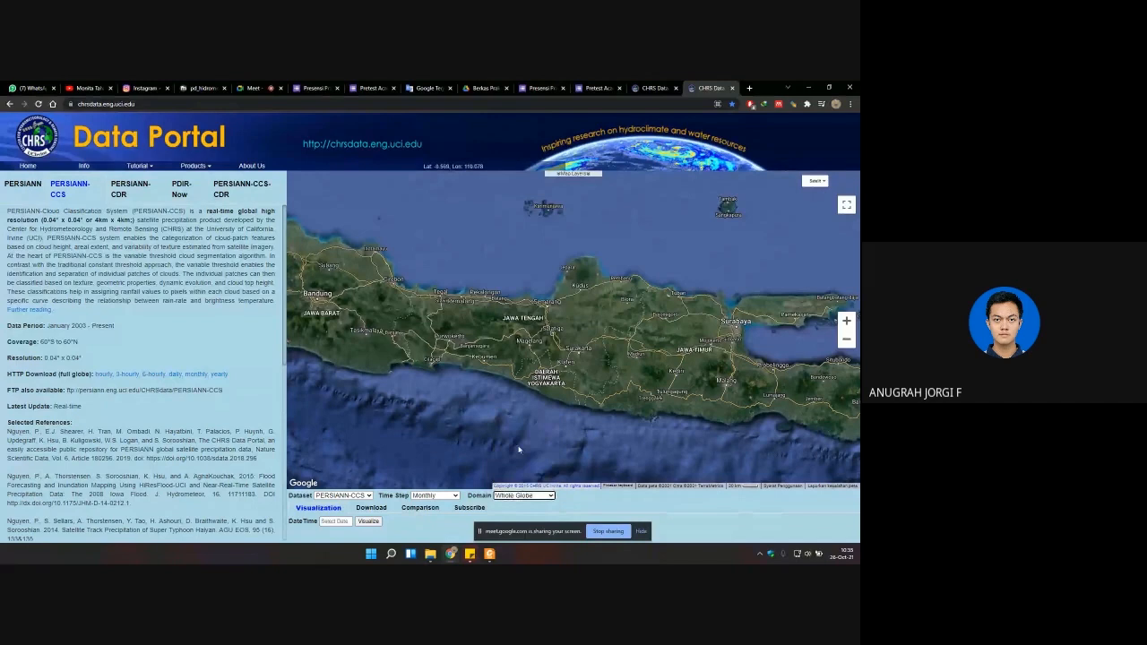
left_click(526, 498)
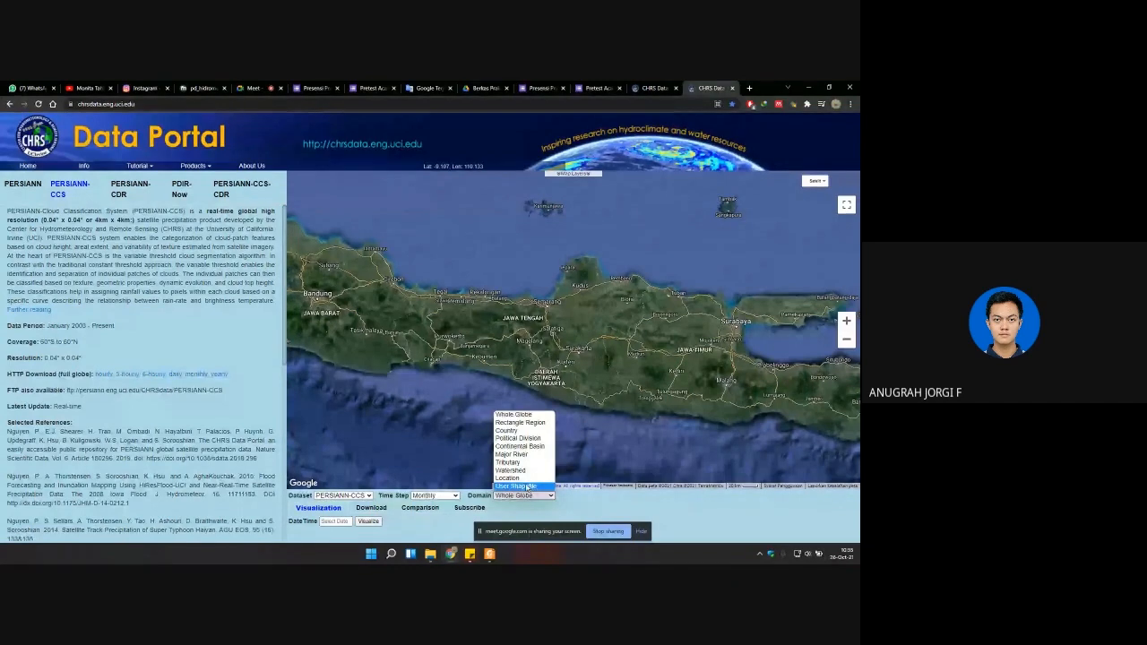
left_click(518, 423)
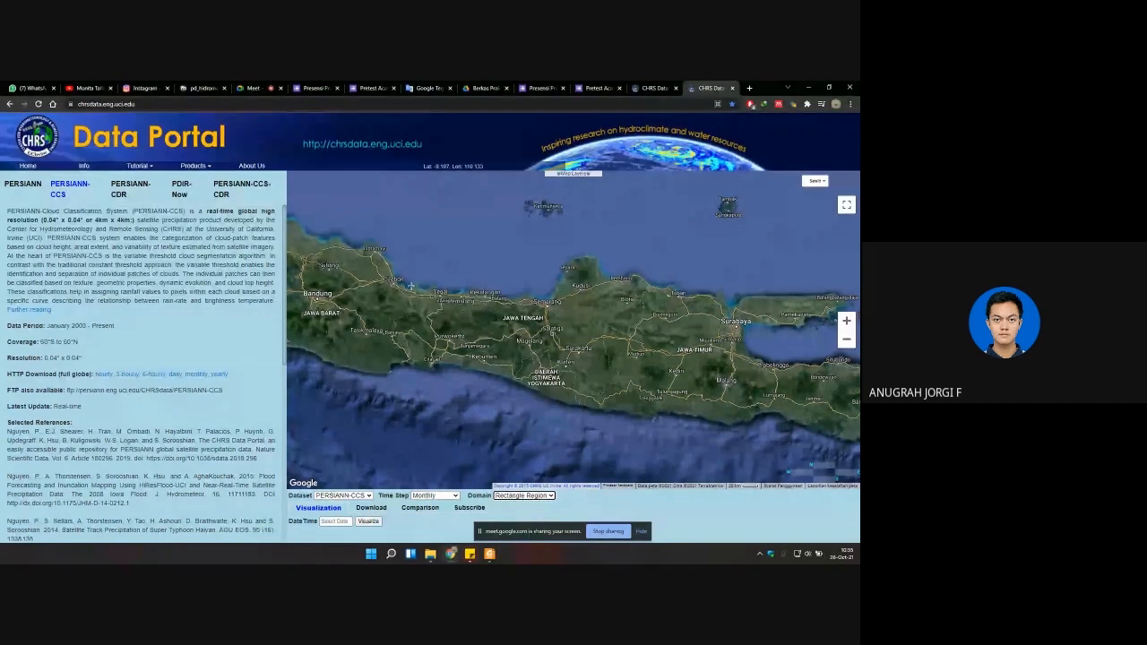
left_click_drag(409, 277, 621, 405)
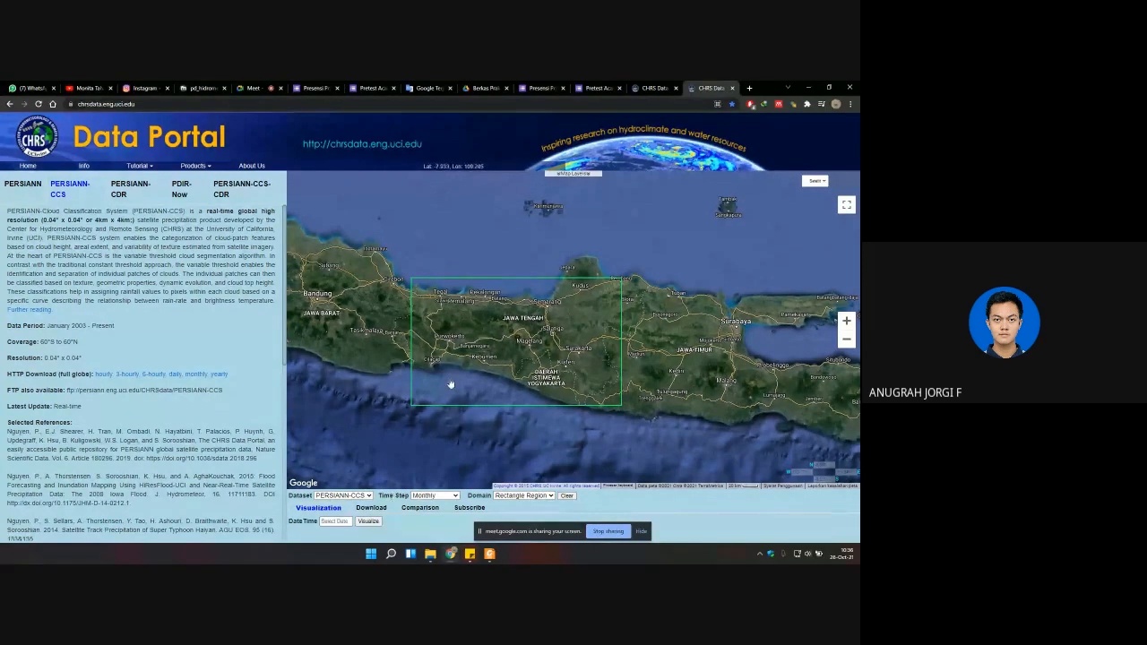
scroll(502, 349, "up", 1)
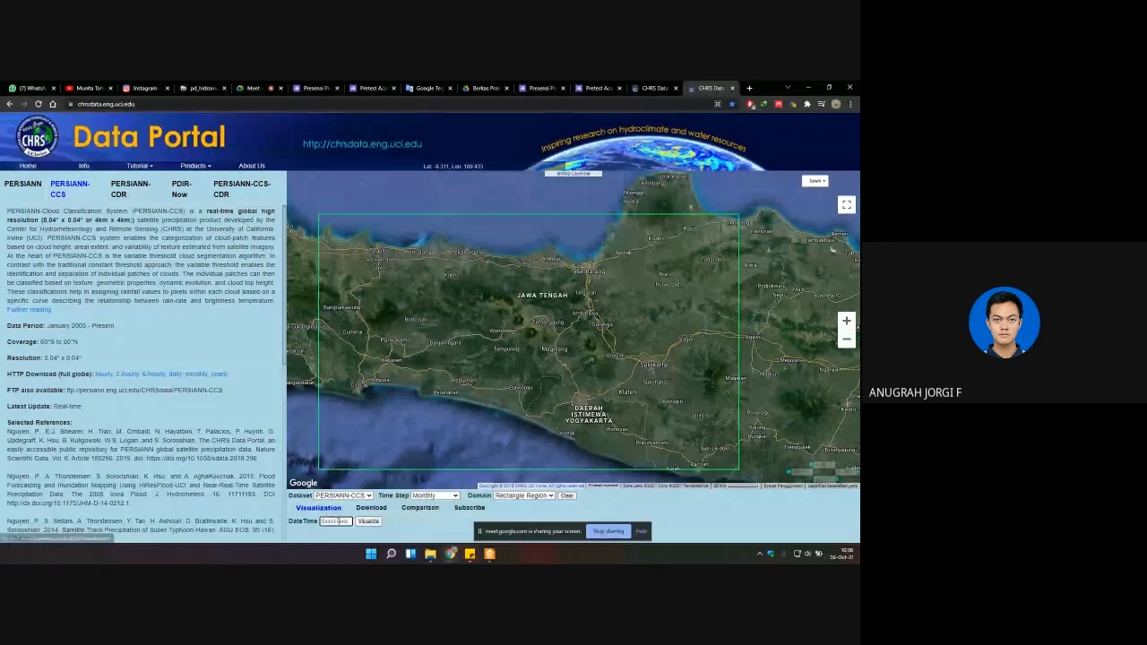
Step: Set the visualization date to January 2021, visualize the rainfall in the rectangle, and clear the resulting image
left_click(336, 520)
left_click(367, 478)
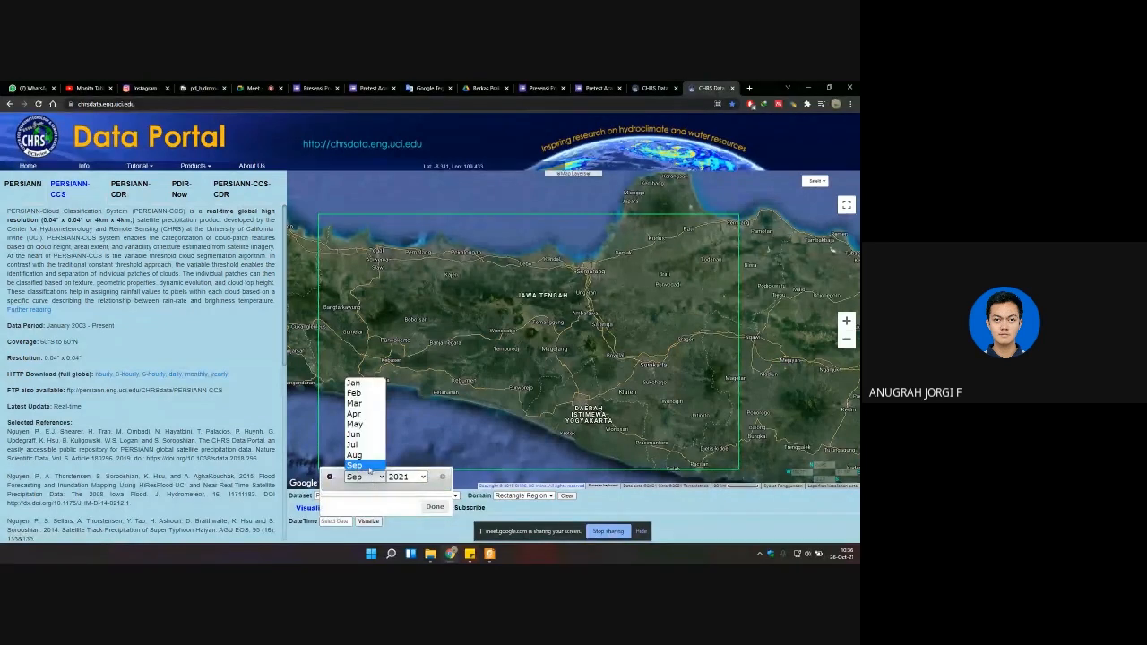
left_click(366, 386)
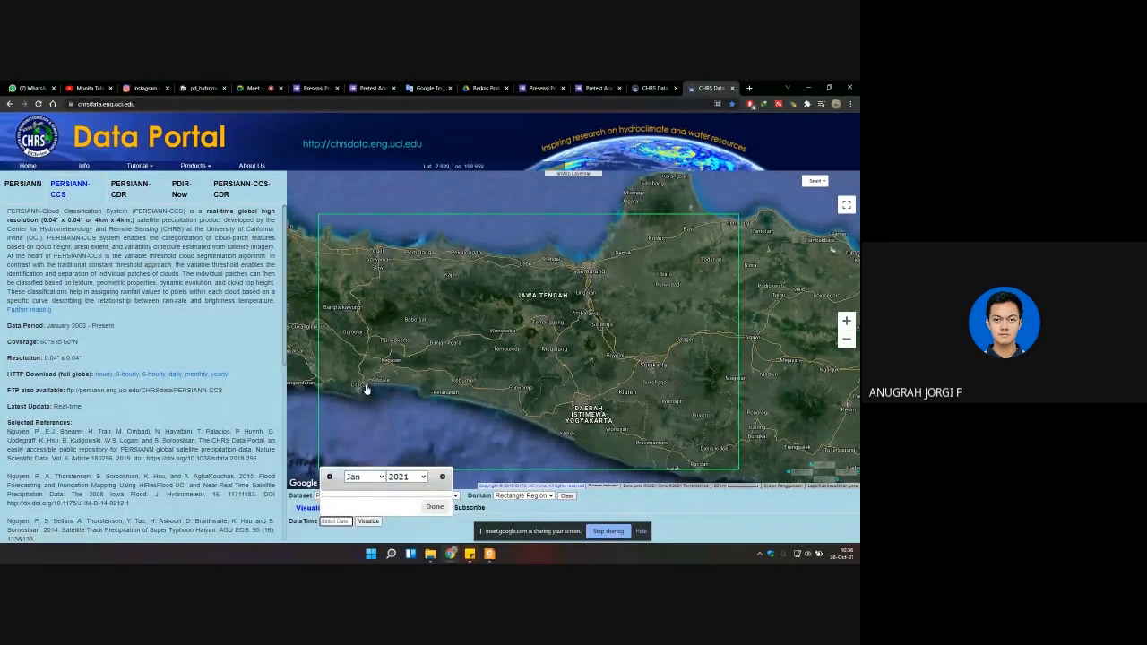
left_click(435, 507)
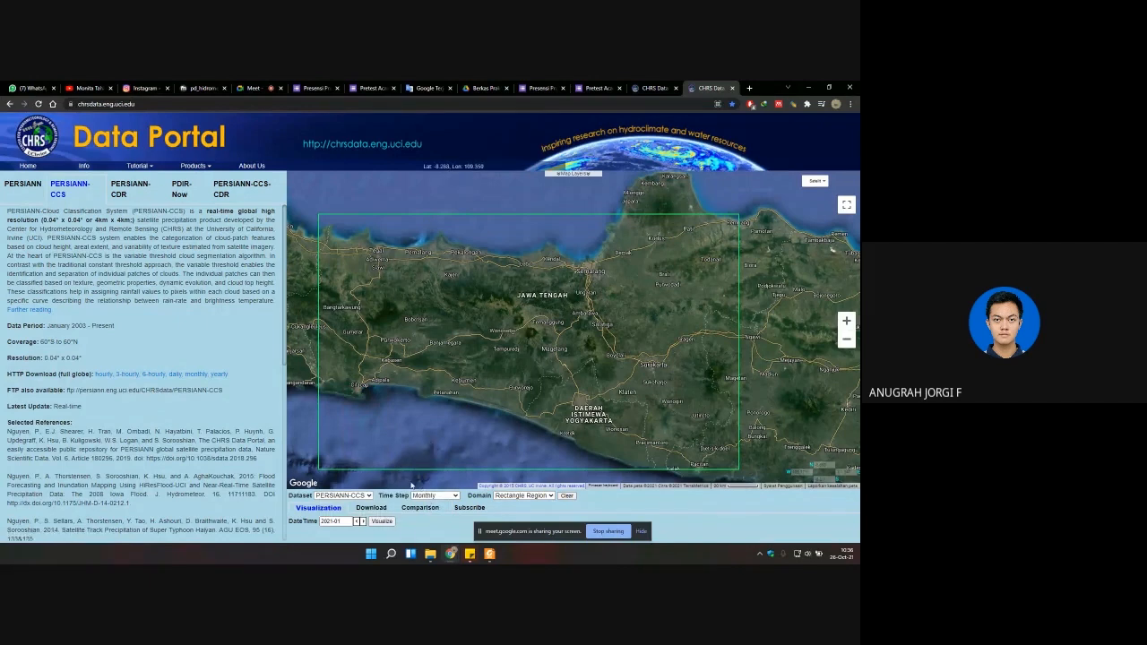
left_click(383, 524)
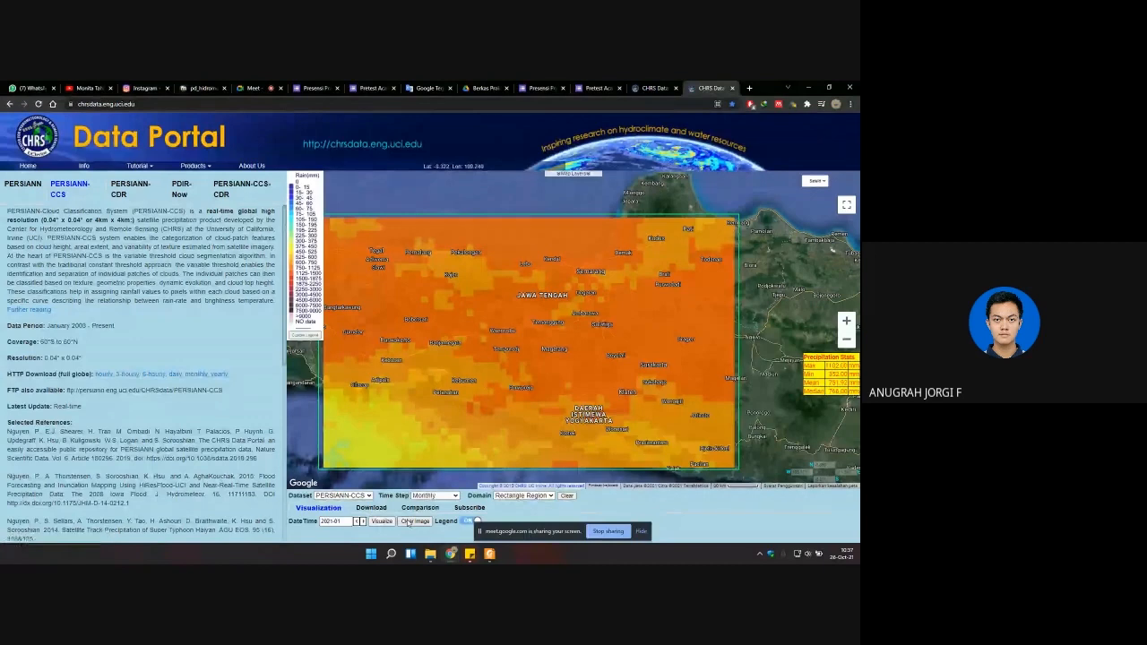
left_click(407, 524)
Step: Open the download settings for the rectangle region and bring up the month choices for the start date
left_click(371, 507)
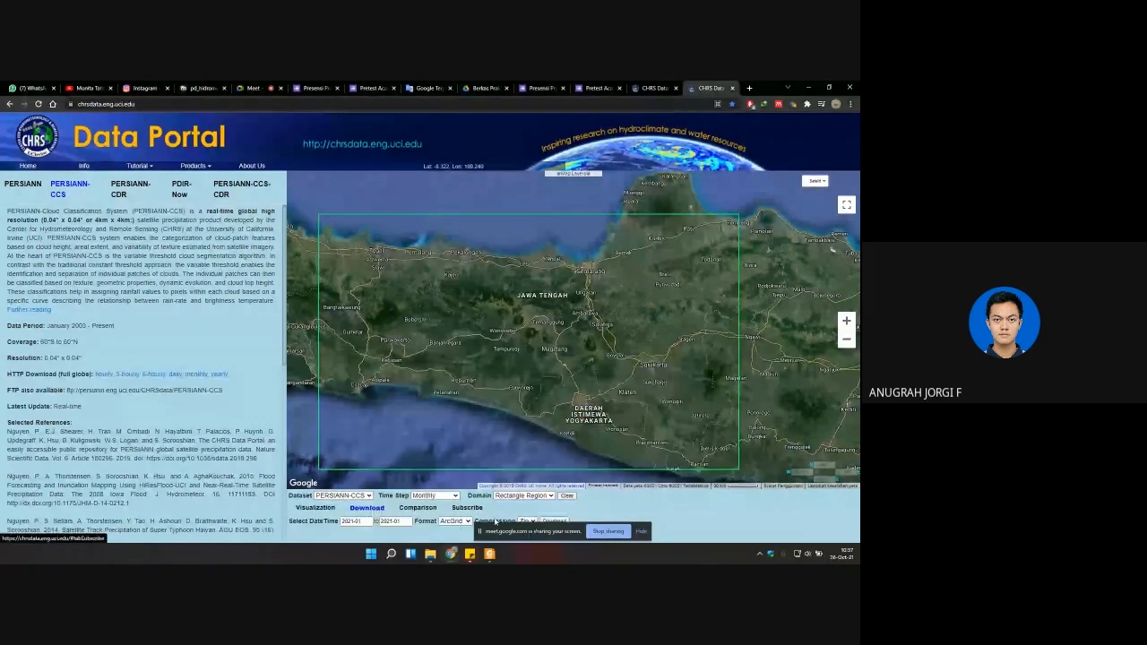
left_click_drag(505, 531, 656, 533)
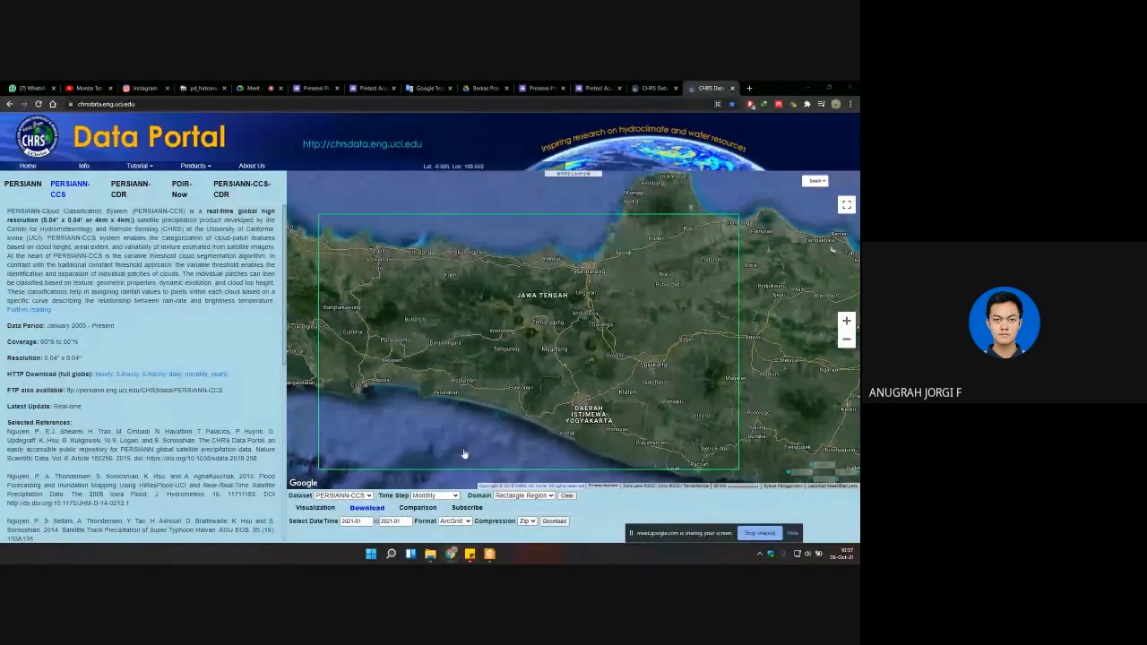
left_click(363, 523)
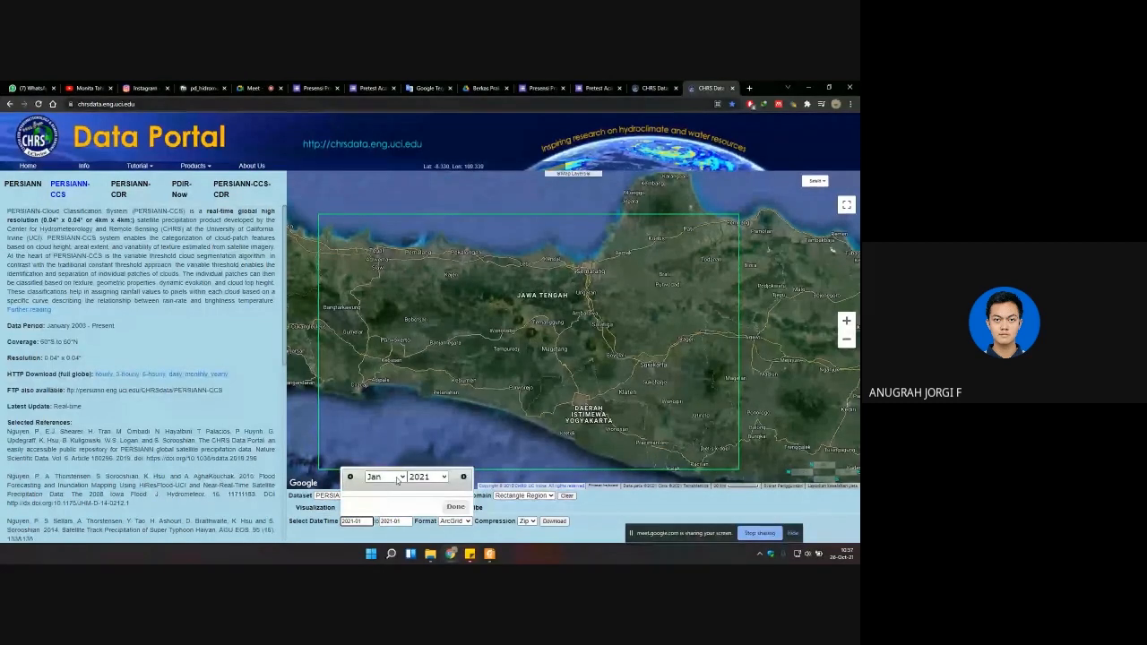
left_click(391, 478)
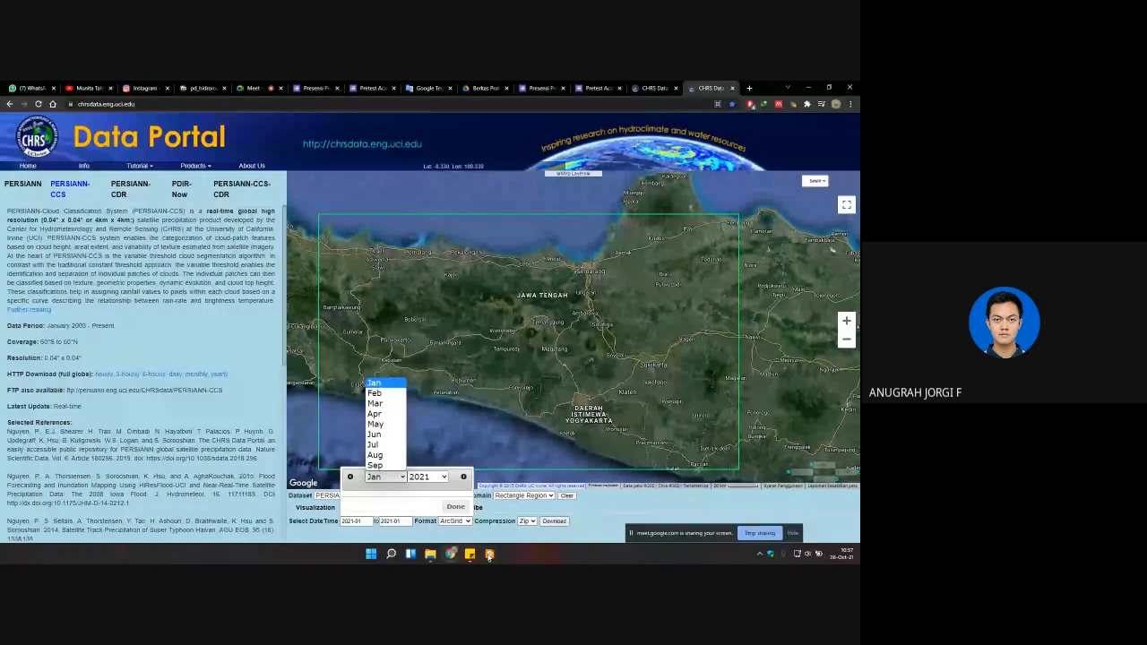
Step: Switch to the Panduan ACARA VII guide in Foxit PDF Reader and view its rainfall-year assignment table in a maximized window
left_click(489, 555)
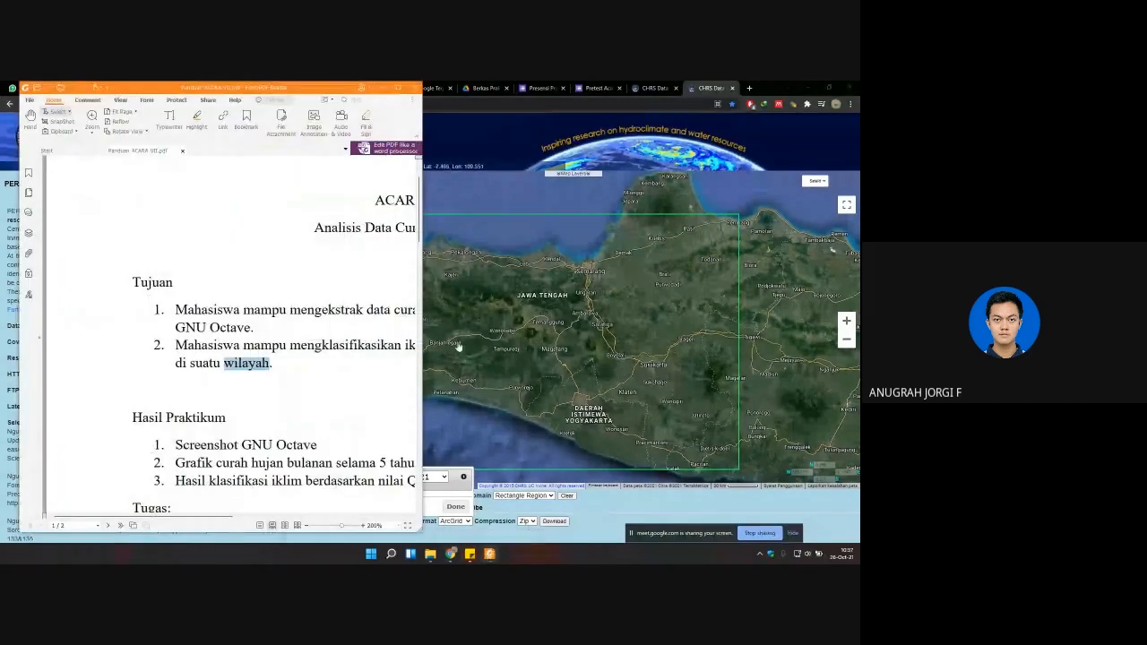
left_click_drag(423, 345, 705, 348)
scroll(529, 345, "down", 10)
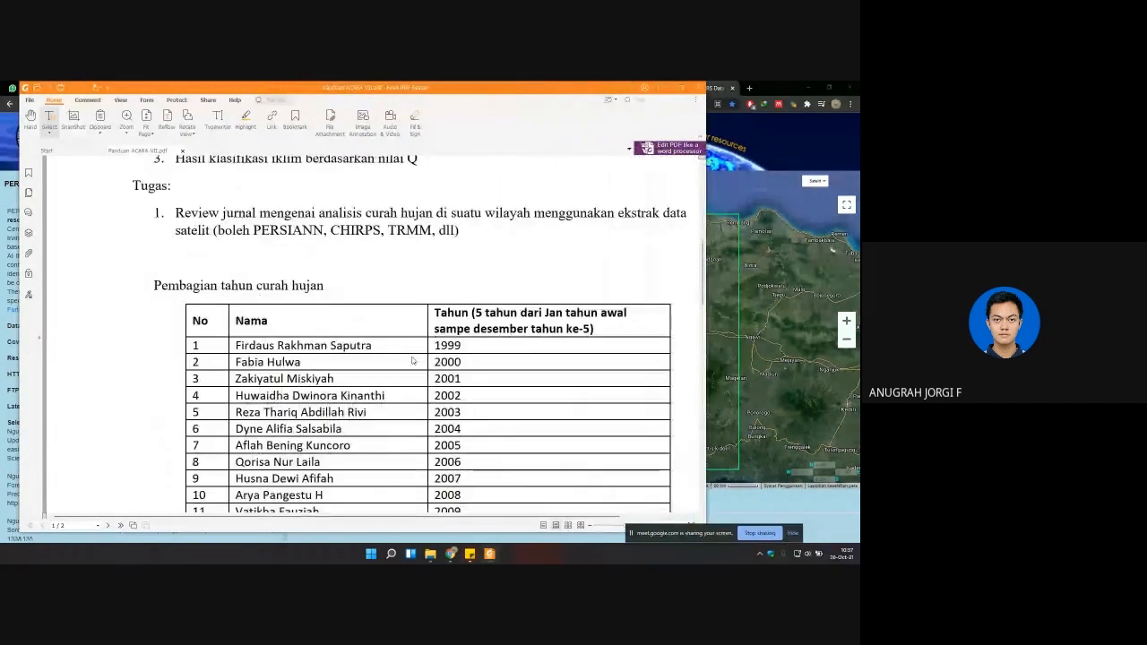
scroll(550, 340, "up", 1)
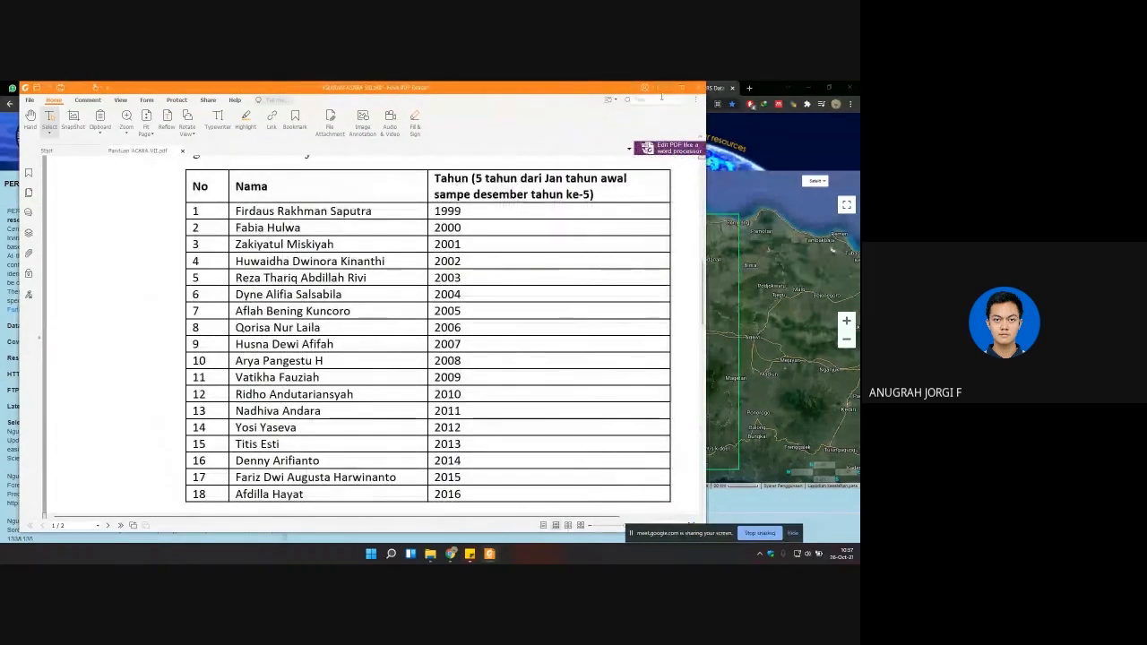
left_click(681, 88)
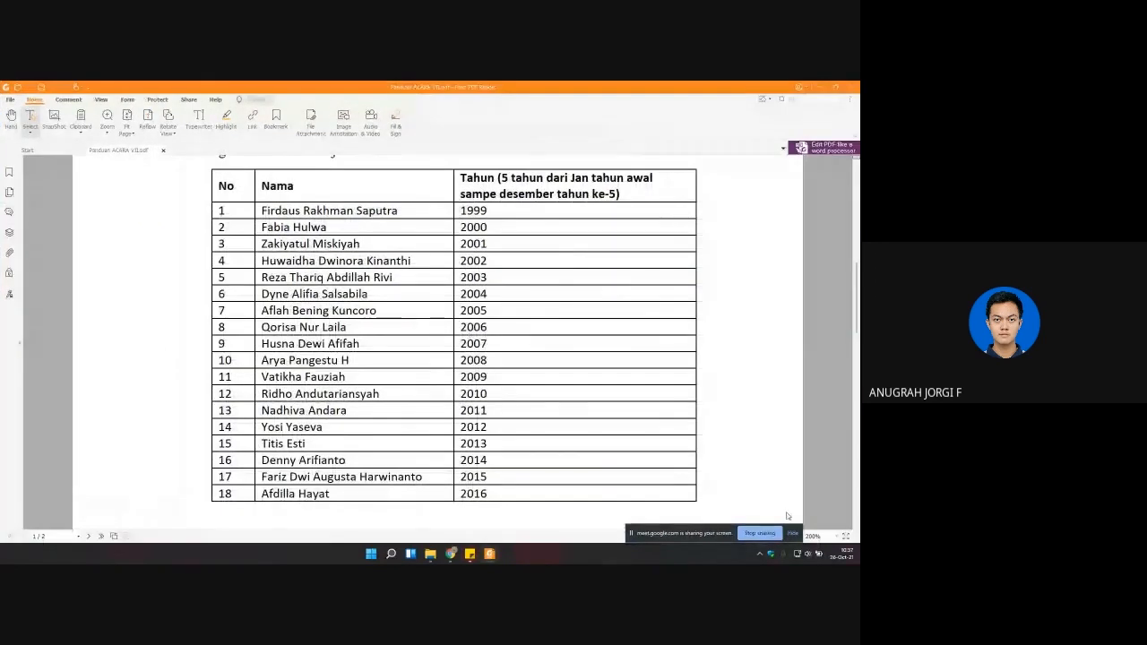
left_click(833, 556)
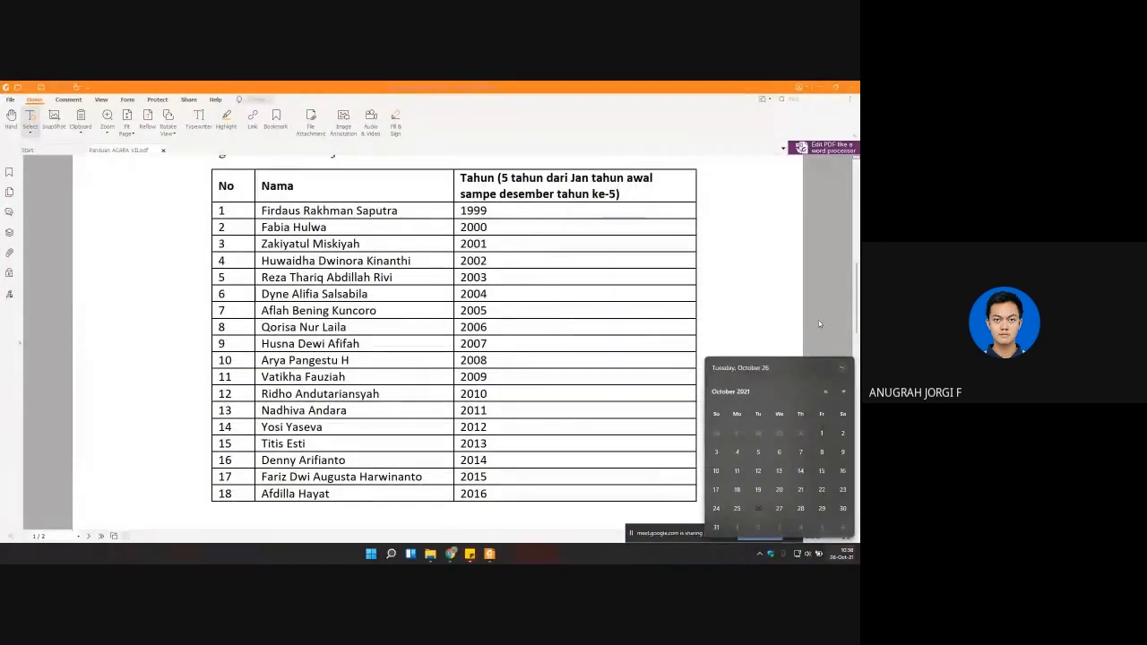
left_click(542, 343)
left_click_drag(663, 535, 451, 535)
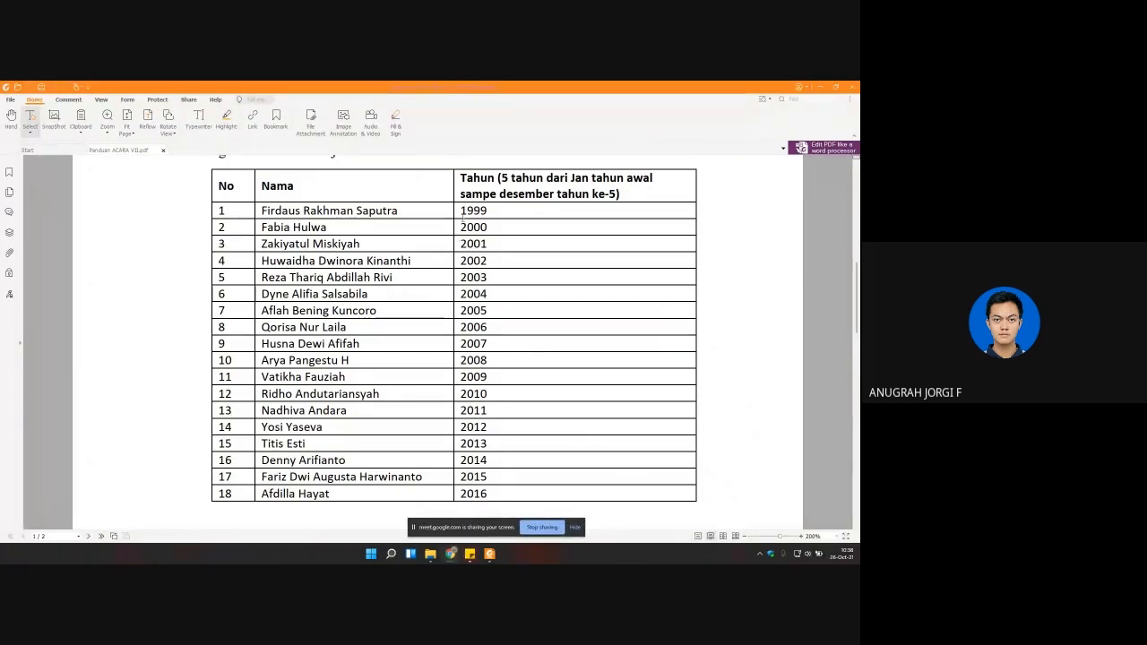
Step: Highlight the years 1999 to 2001 in the assignment table, and mark all 18 rows from 1999 to 2016
left_click_drag(462, 215, 490, 238)
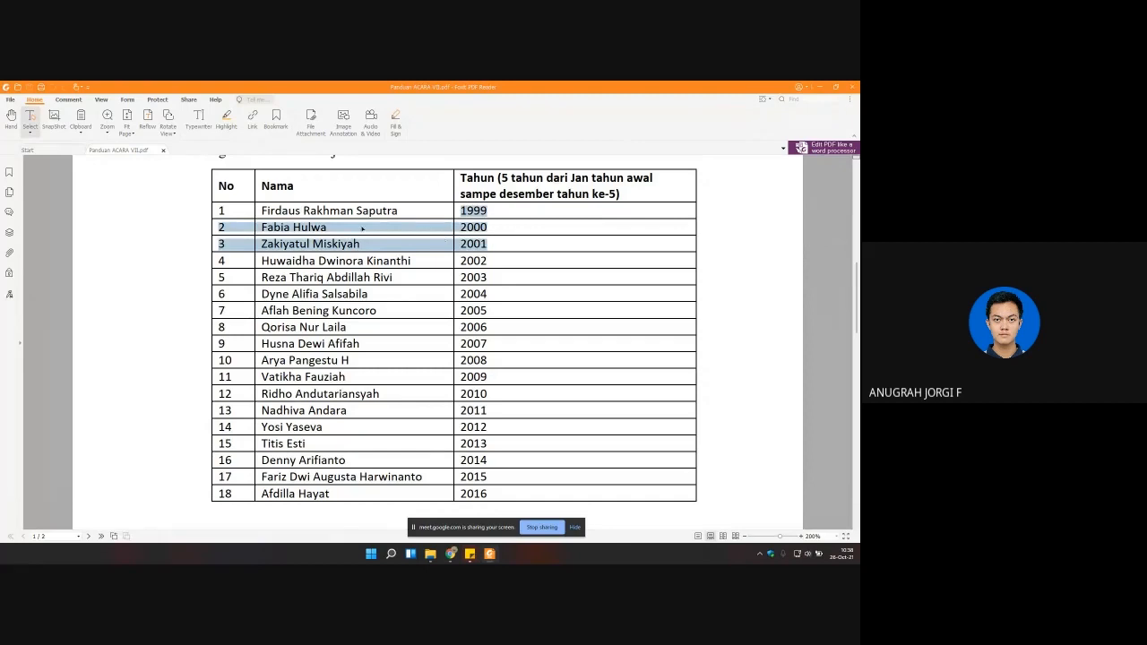
left_click(272, 241)
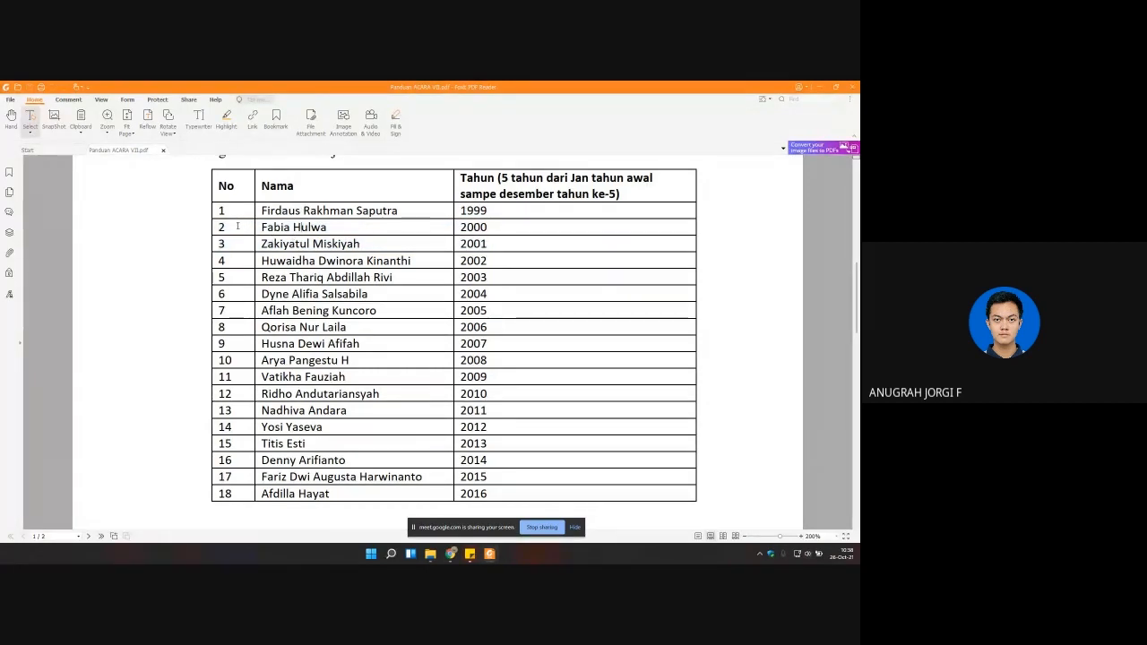
left_click_drag(223, 212, 495, 490)
left_click(448, 411)
left_click_drag(496, 528, 457, 524)
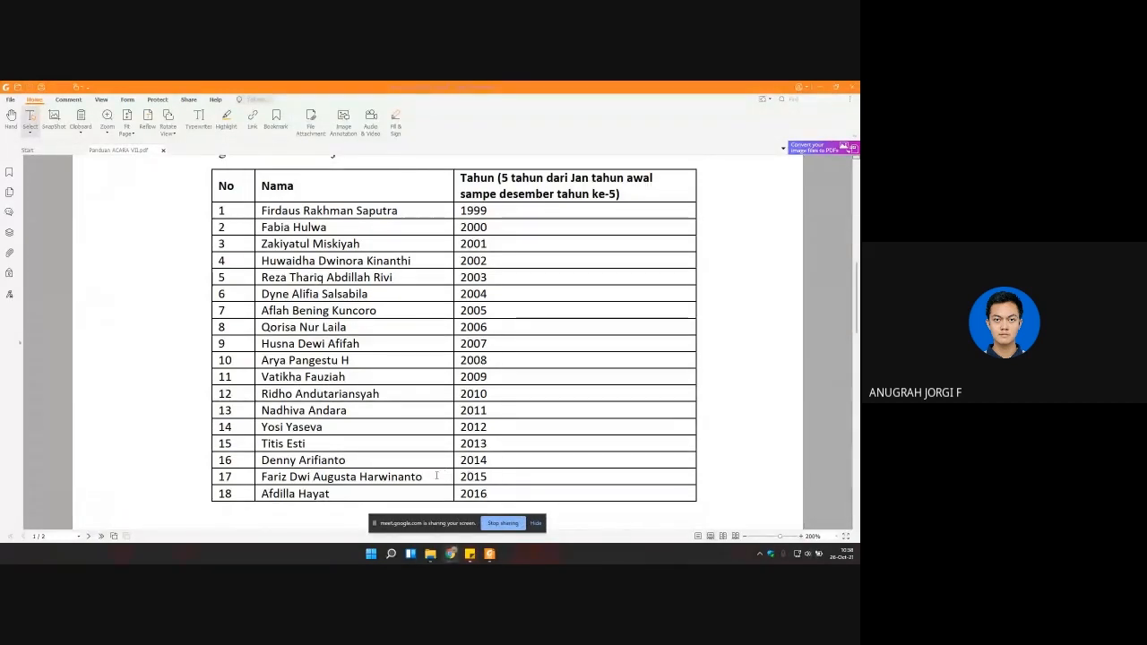
key("XF86AudioRaiseVolume")
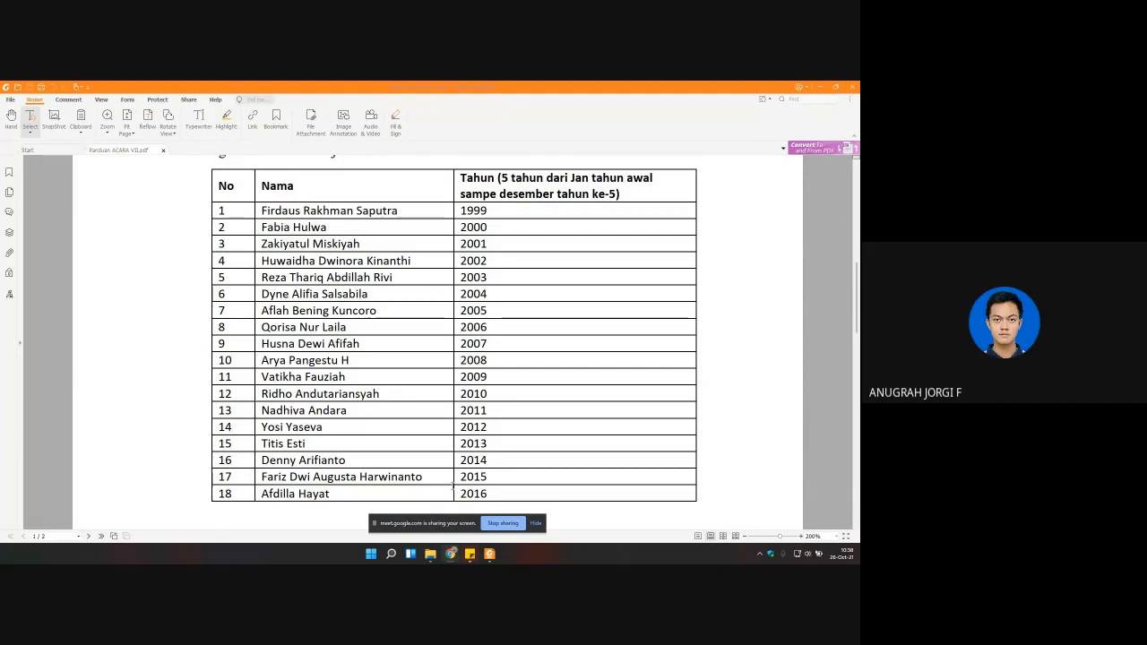
Step: Highlight the years 2011 to 2016 in the table, and mark the individual start years 2016 and 1999
left_click_drag(488, 492, 371, 392)
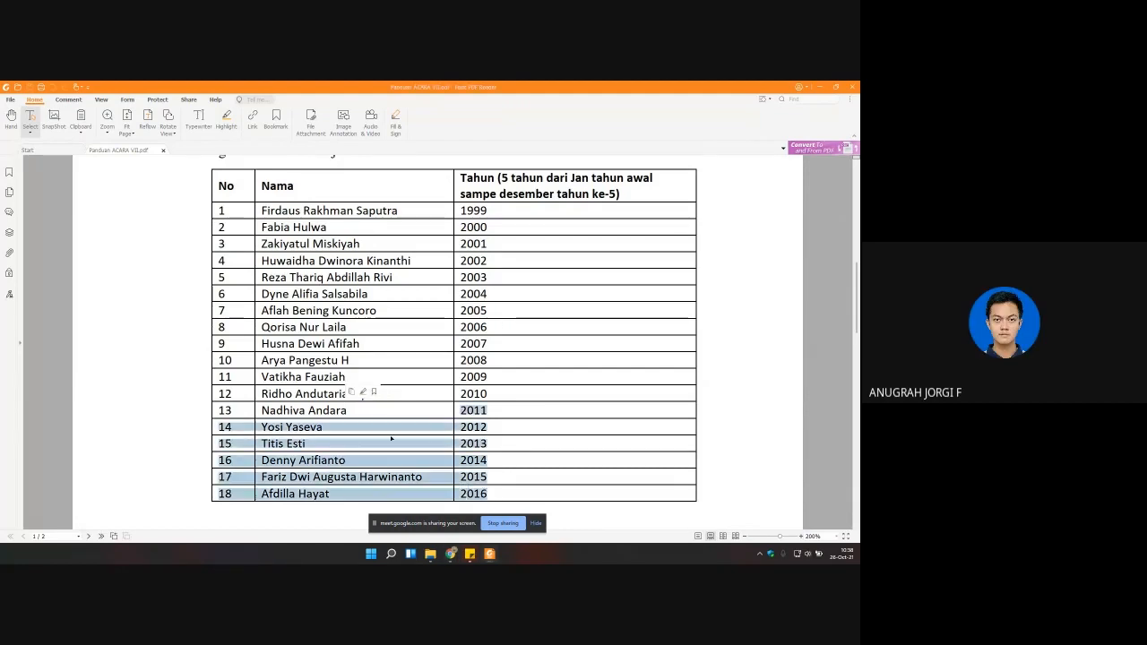
left_click(334, 491)
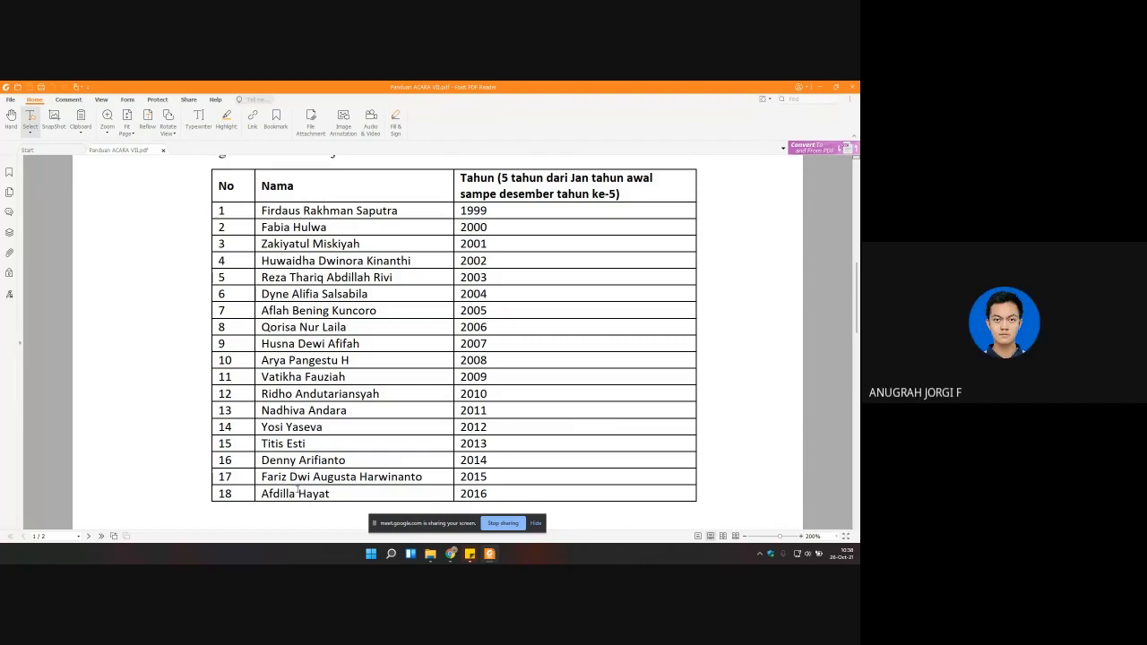
double_click(473, 492)
double_click(473, 493)
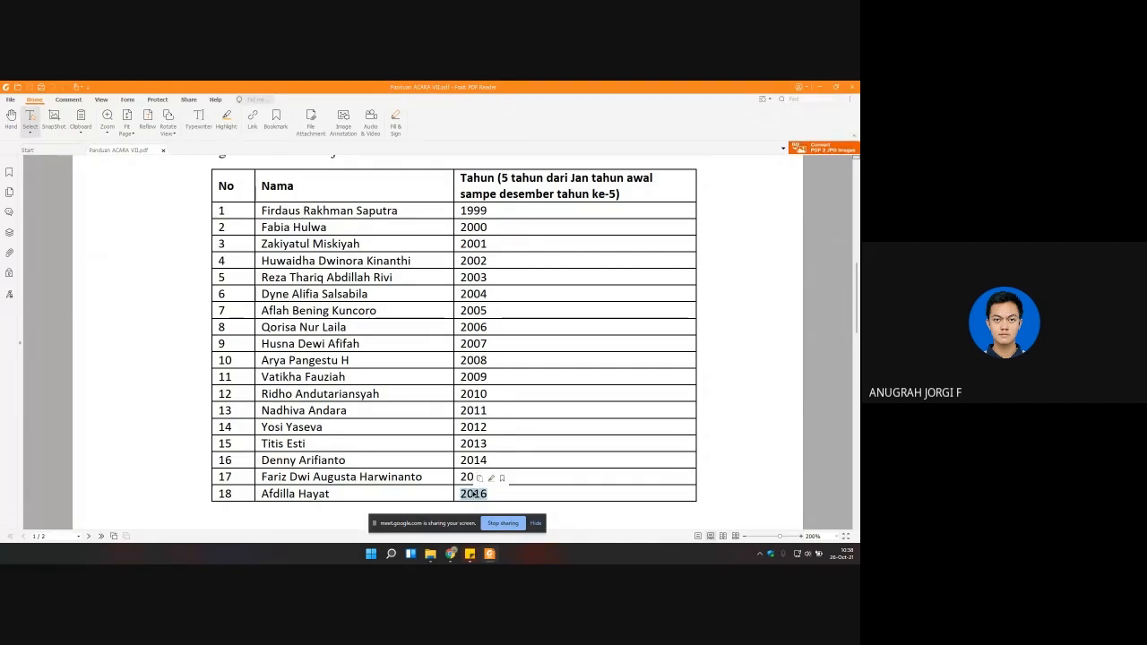
left_click(296, 210)
double_click(484, 210)
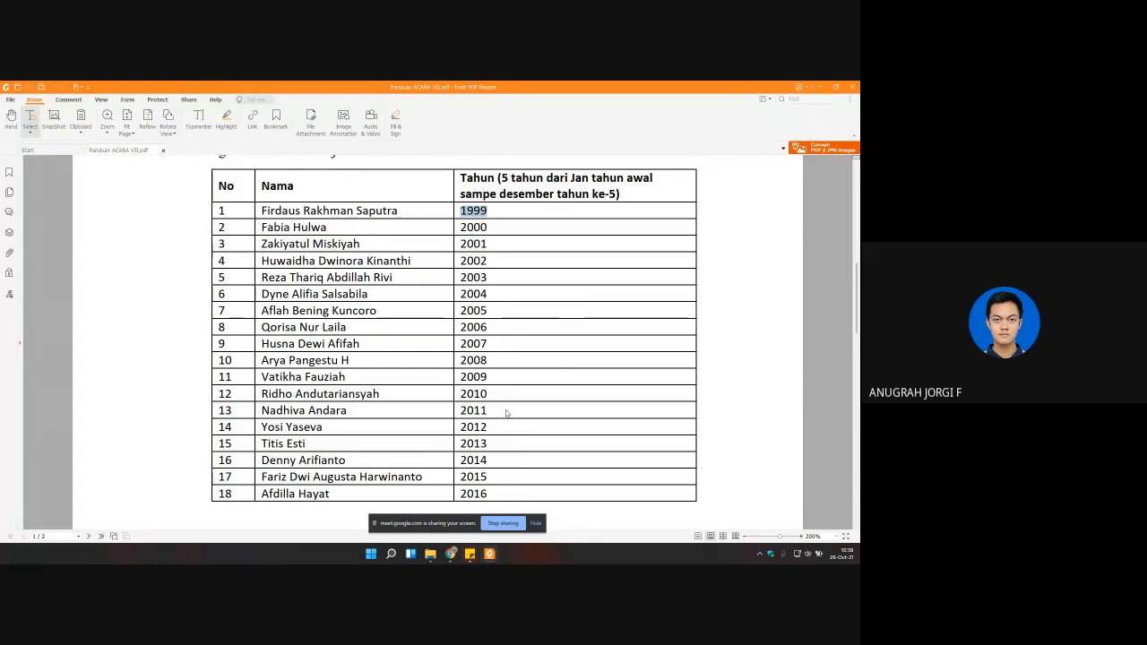
Step: Switch back to the CHRS Data Portal in Chrome and set the download start date to January 2016
mouse_move(454, 553)
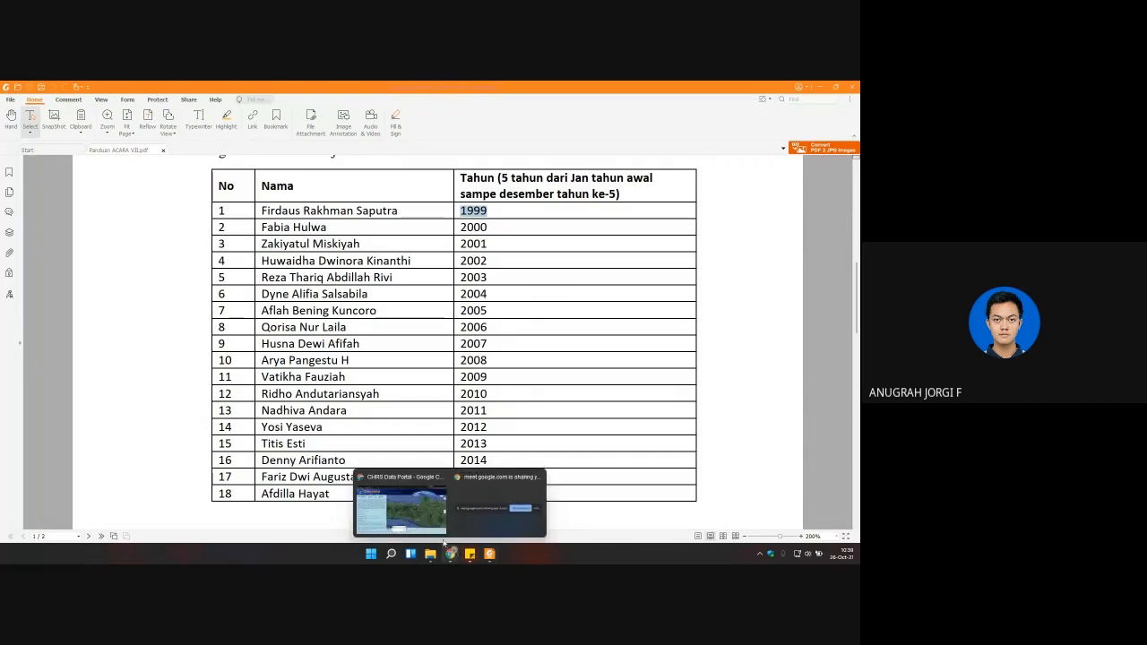
left_click(403, 518)
left_click_drag(432, 527, 656, 521)
left_click(360, 521)
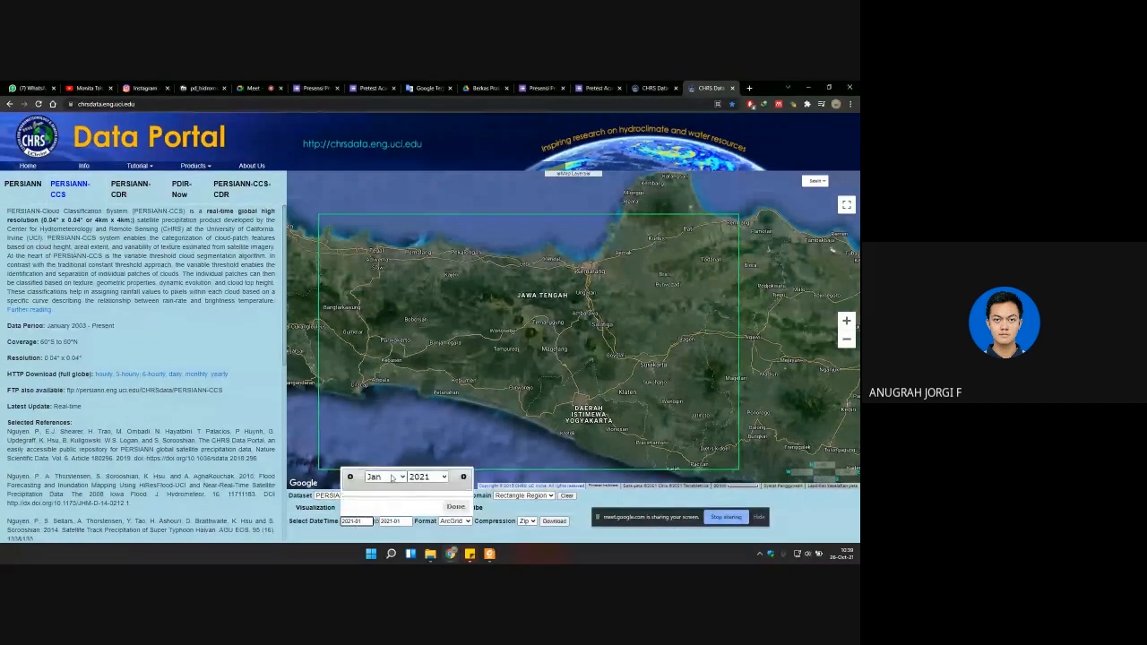
left_click(386, 476)
left_click(385, 380)
left_click(428, 476)
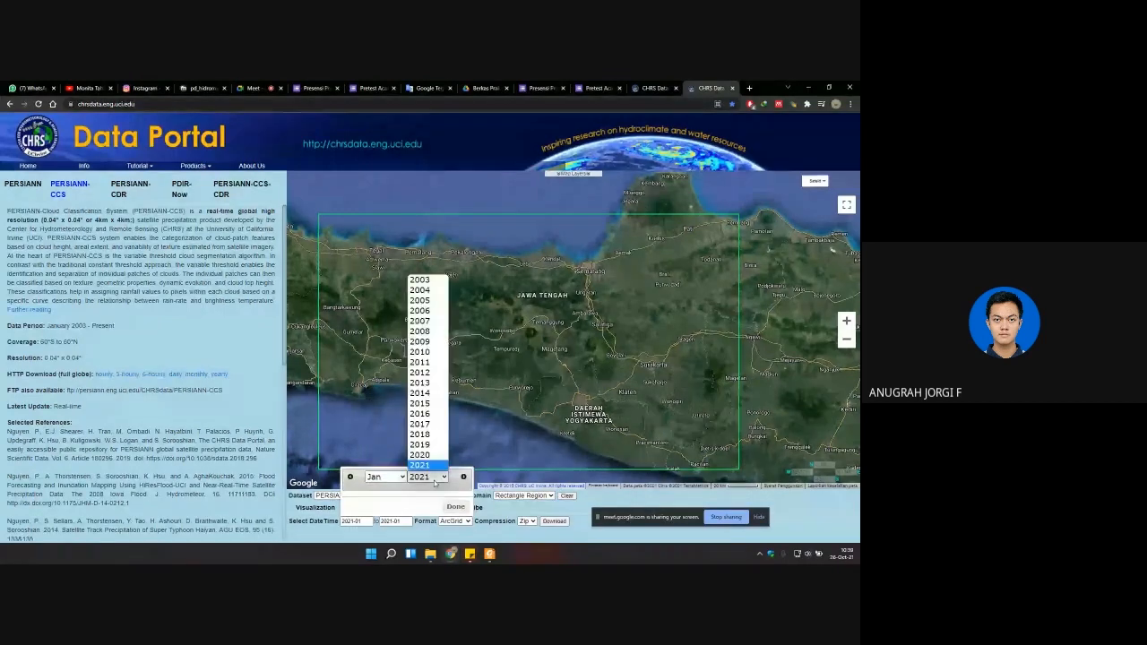
left_click(431, 419)
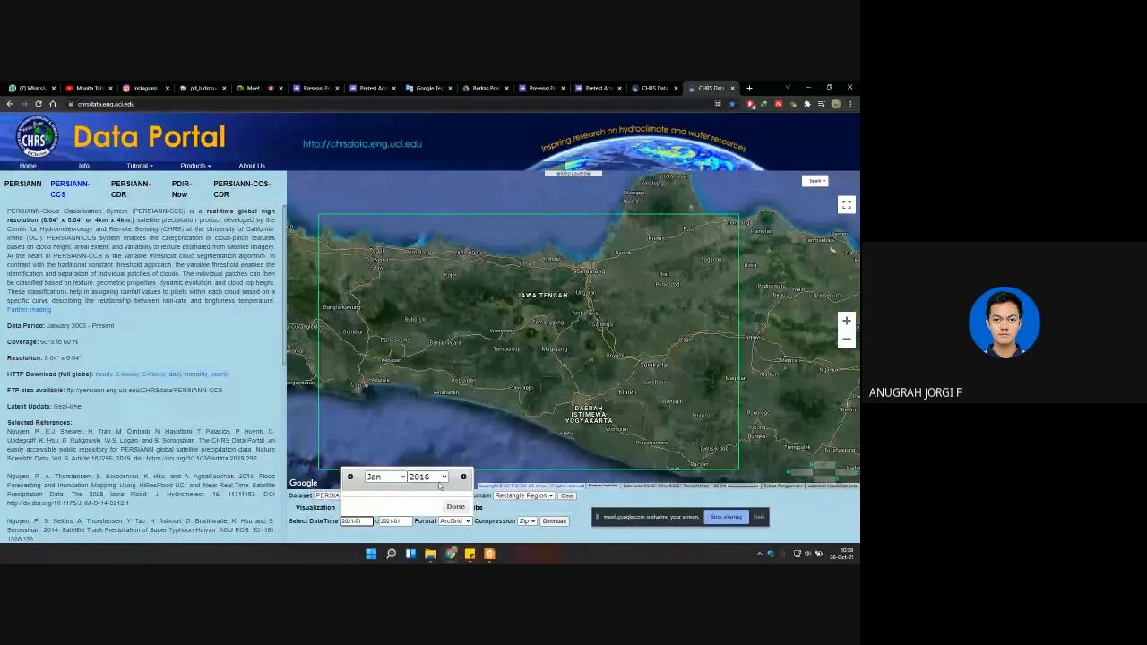
left_click(455, 506)
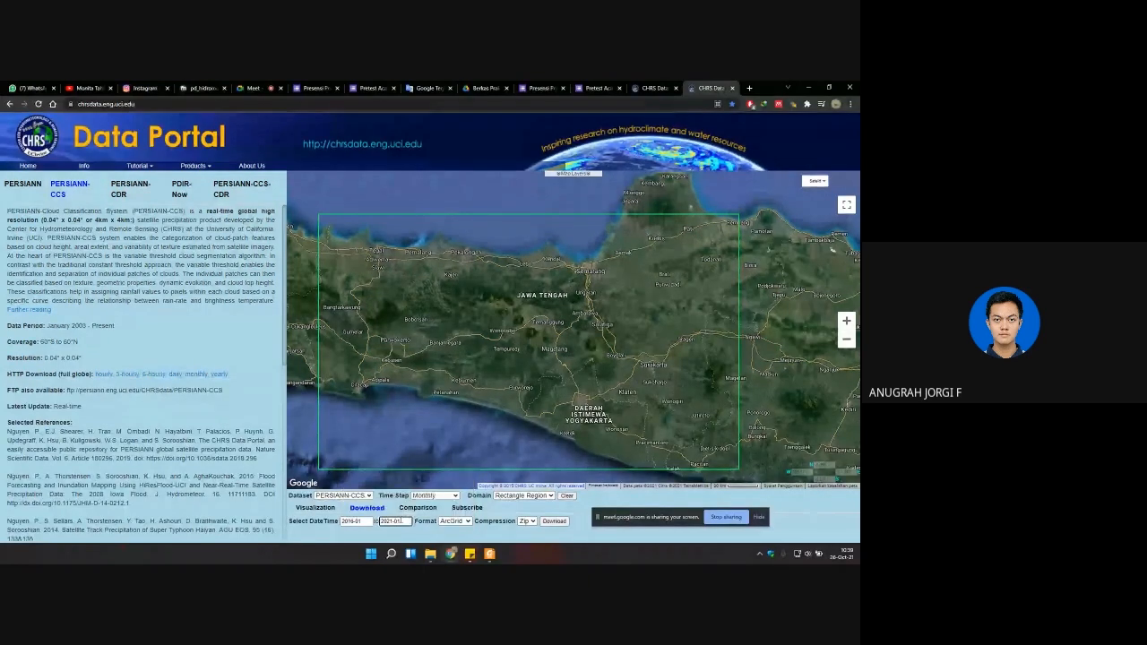
Step: Set the download end date to December 2020
left_click(400, 519)
left_click(430, 476)
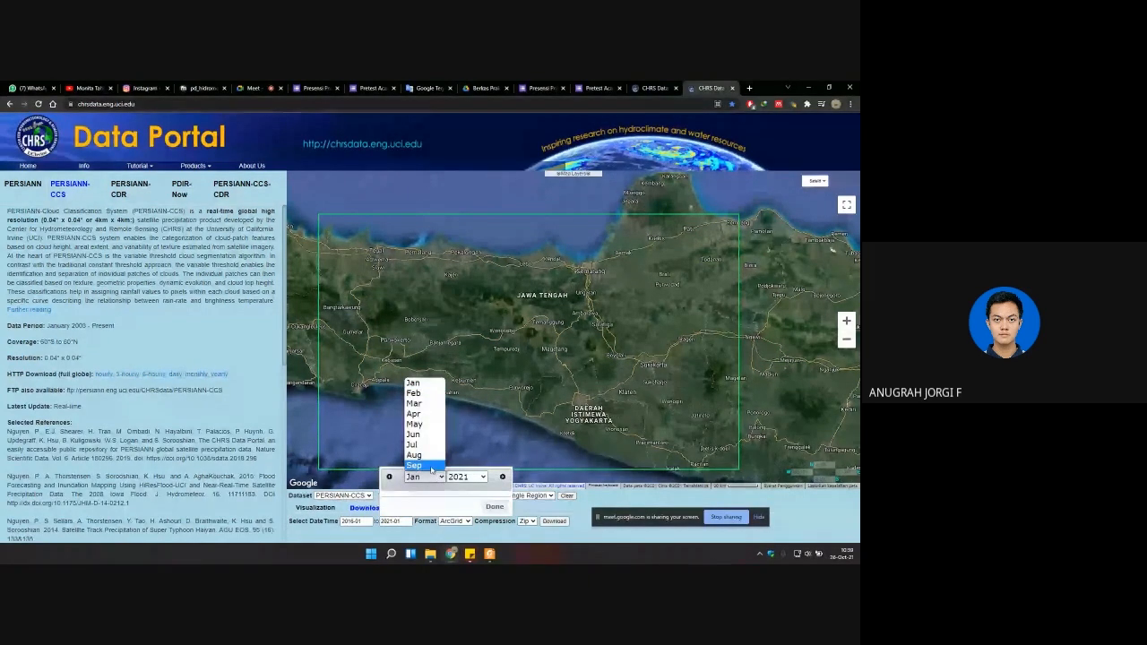
left_click(466, 476)
left_click(461, 456)
left_click(423, 476)
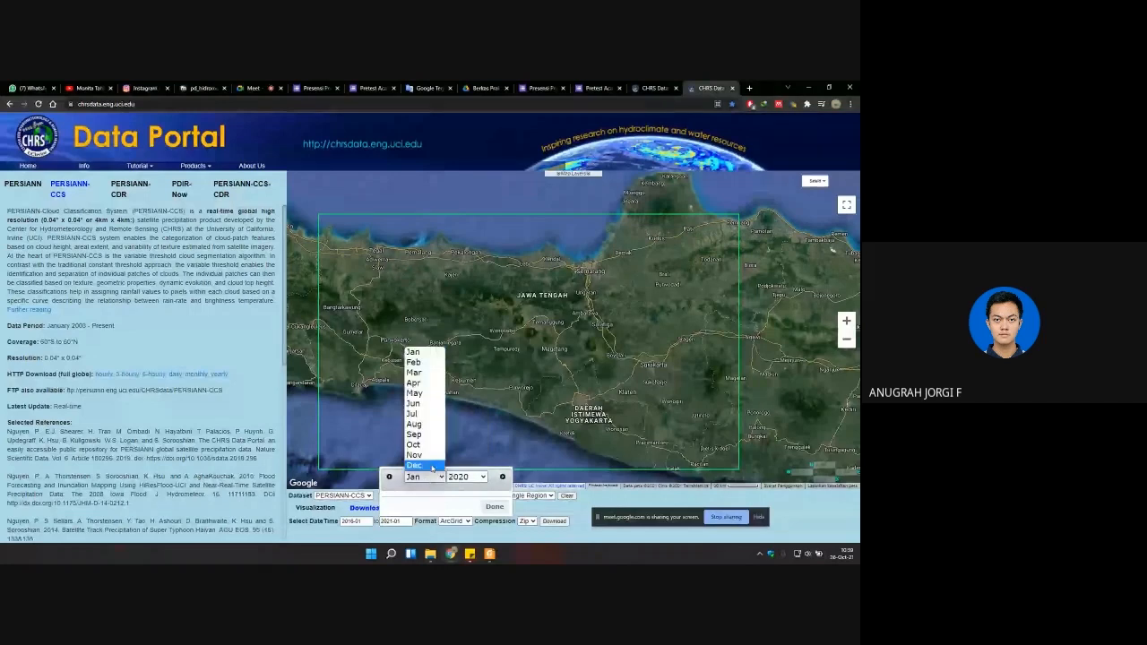
left_click(421, 464)
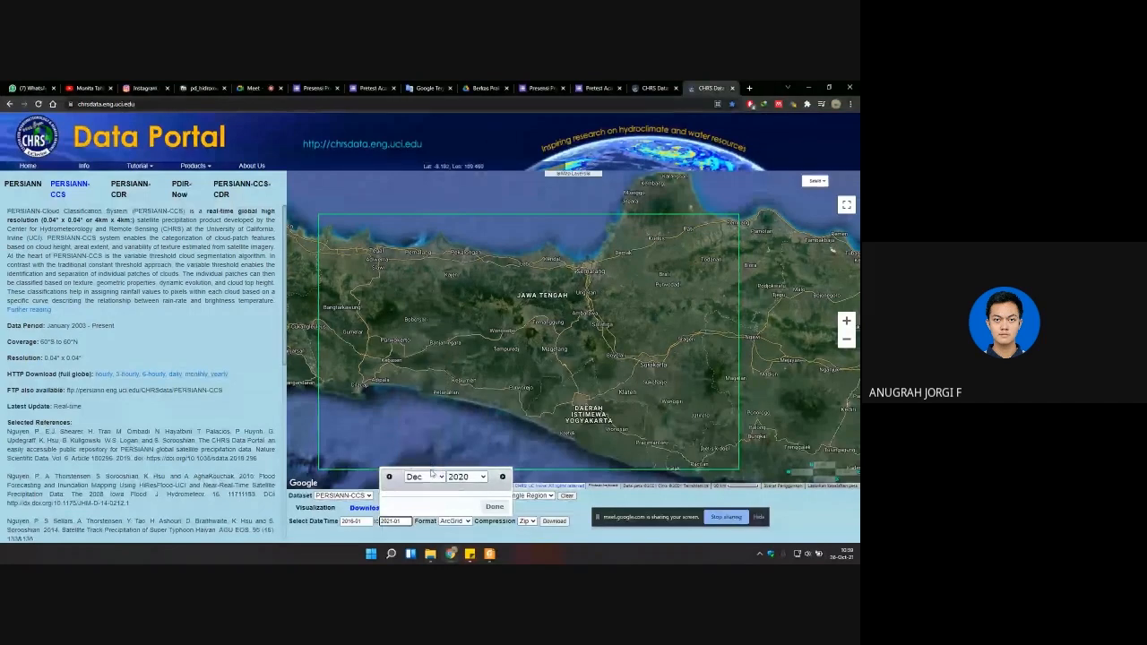
left_click(492, 507)
Step: Set the download format to NetCDF and keep Zip as the compression
left_click(455, 520)
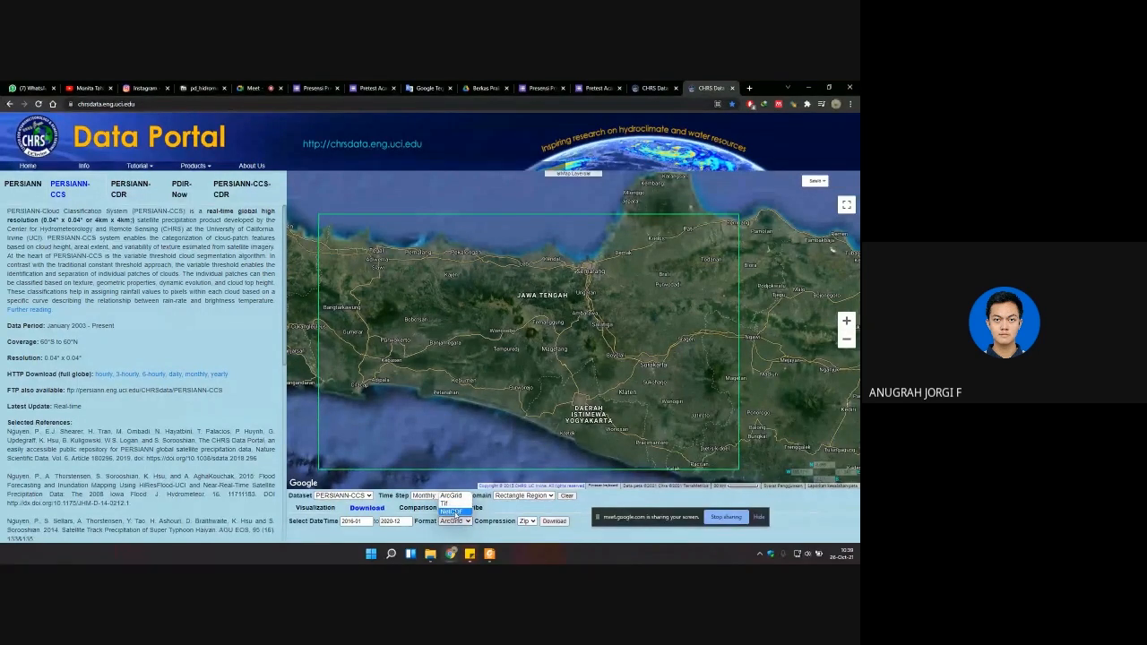
left_click(451, 513)
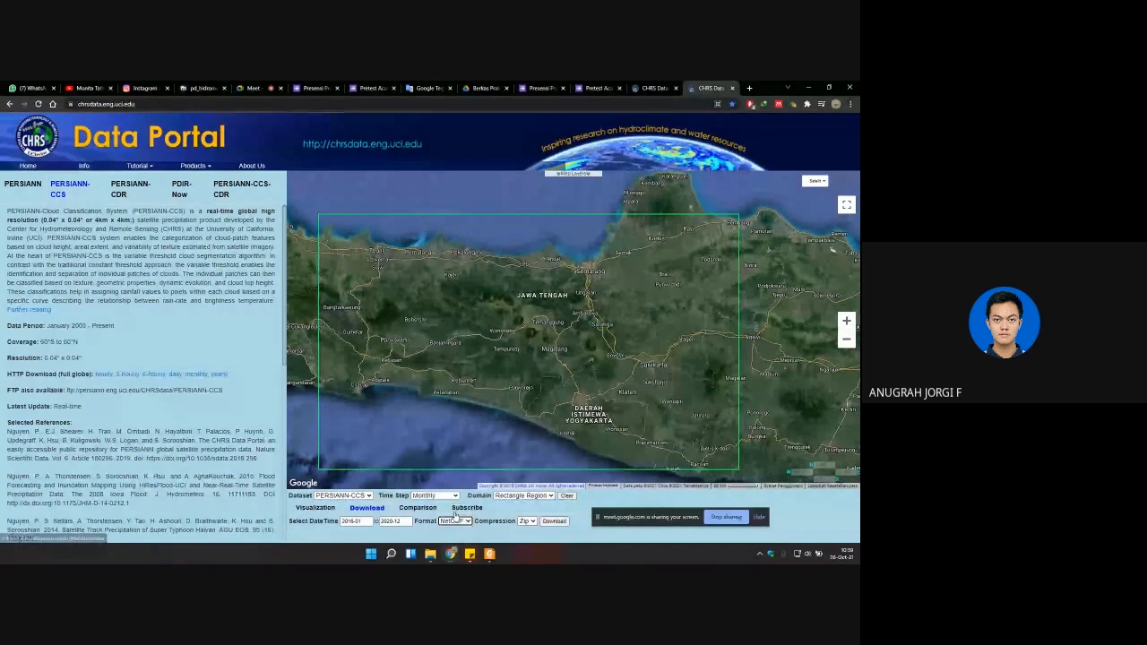
left_click(527, 520)
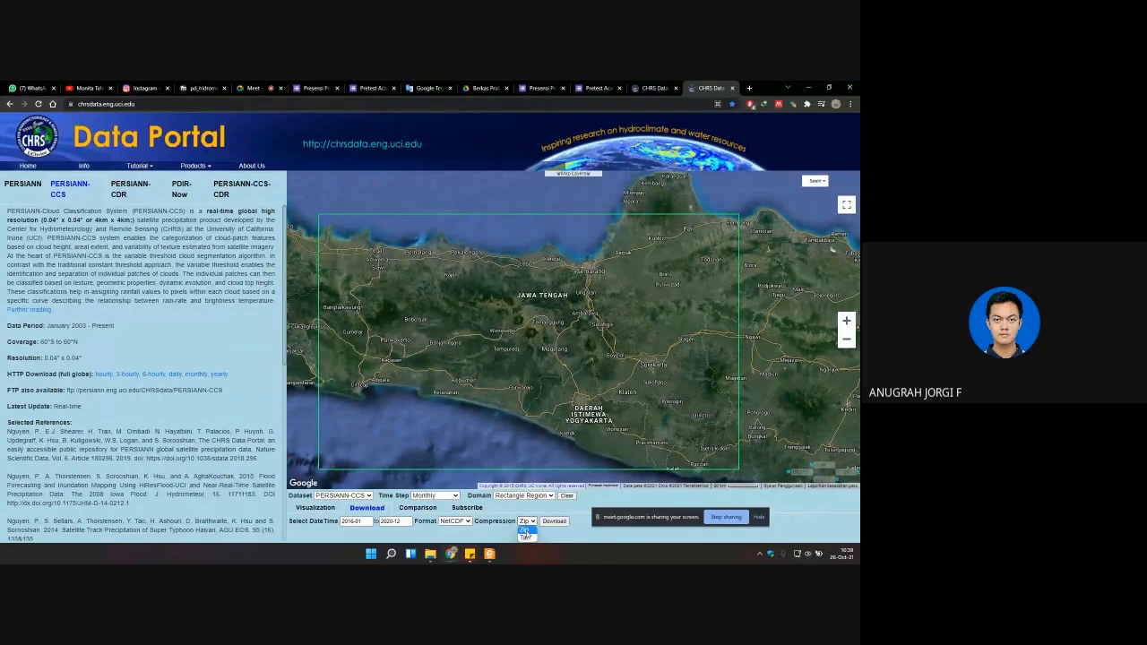
left_click(524, 530)
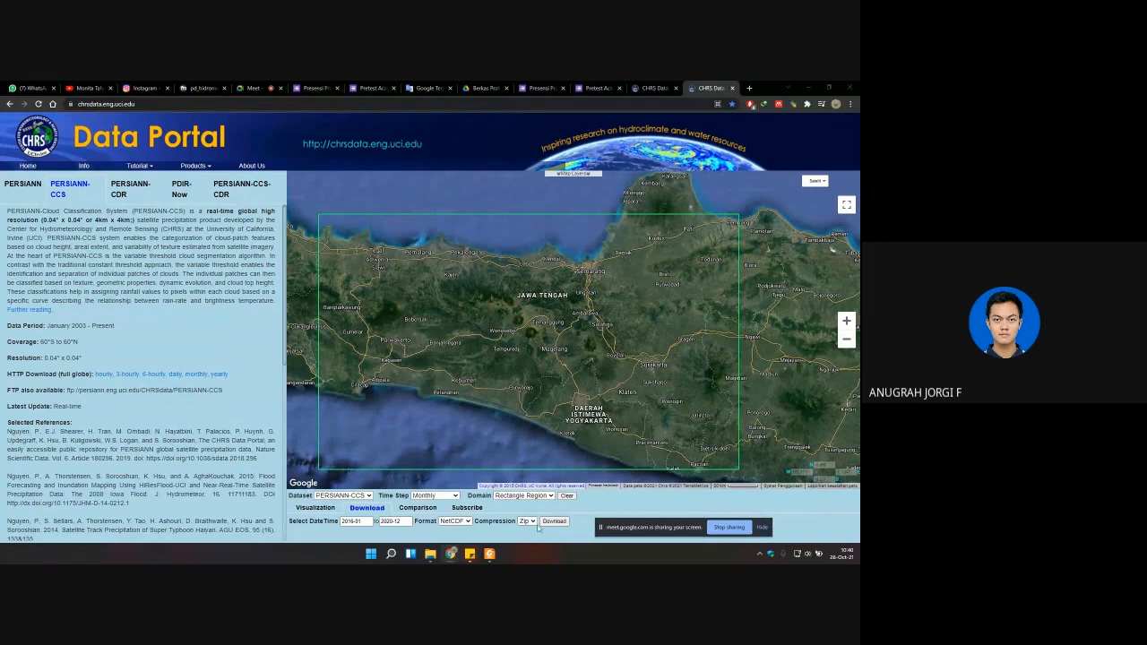
Step: Request the data download with the recipient's e-mail address, highlight the request's status text, and close the dialog
left_click(553, 522)
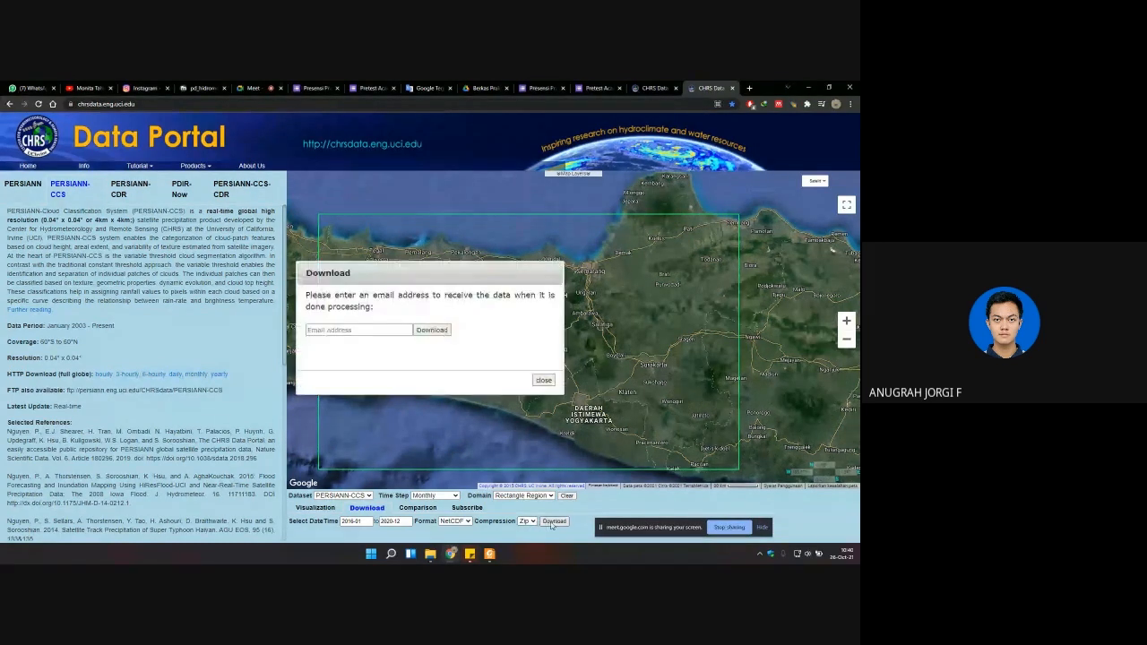
left_click(367, 330)
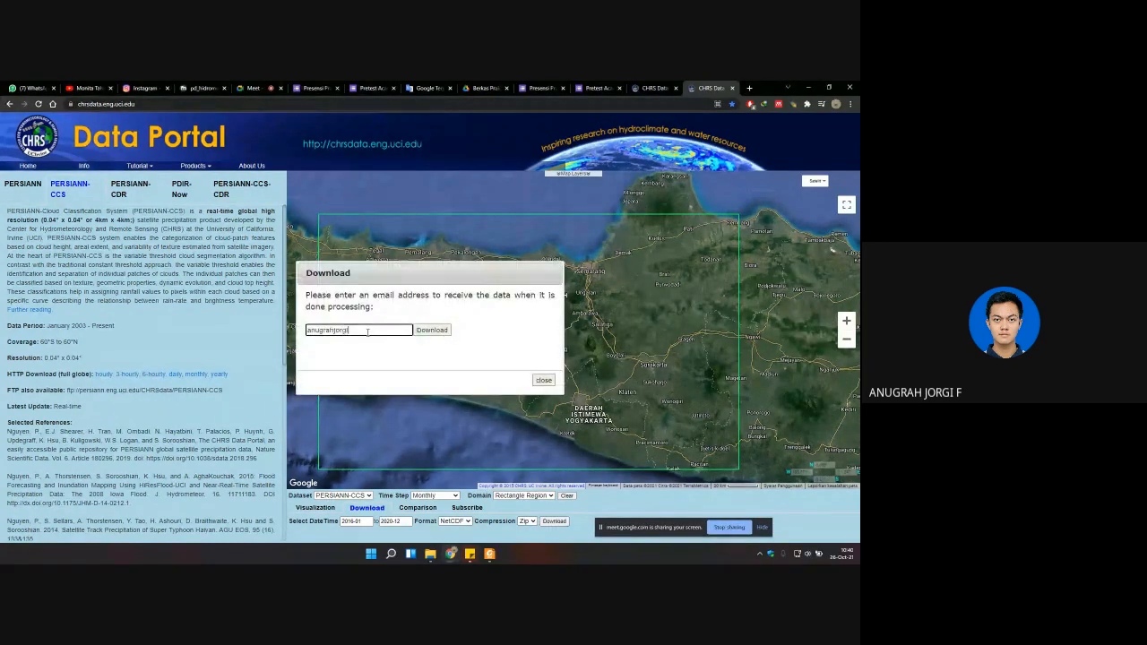
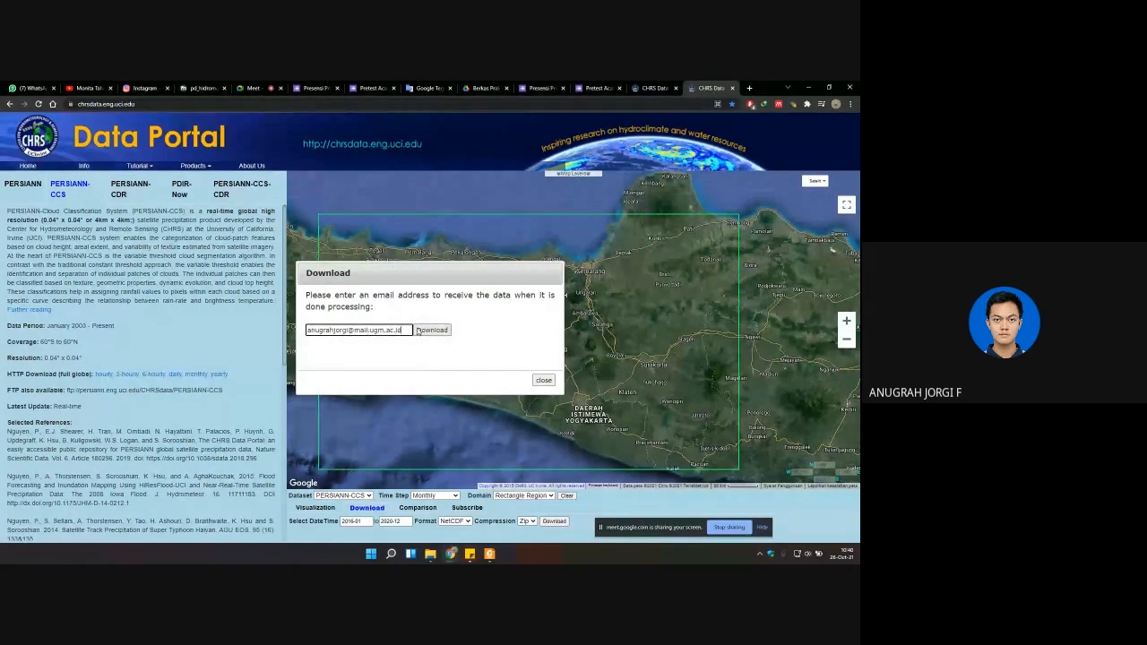
left_click(431, 330)
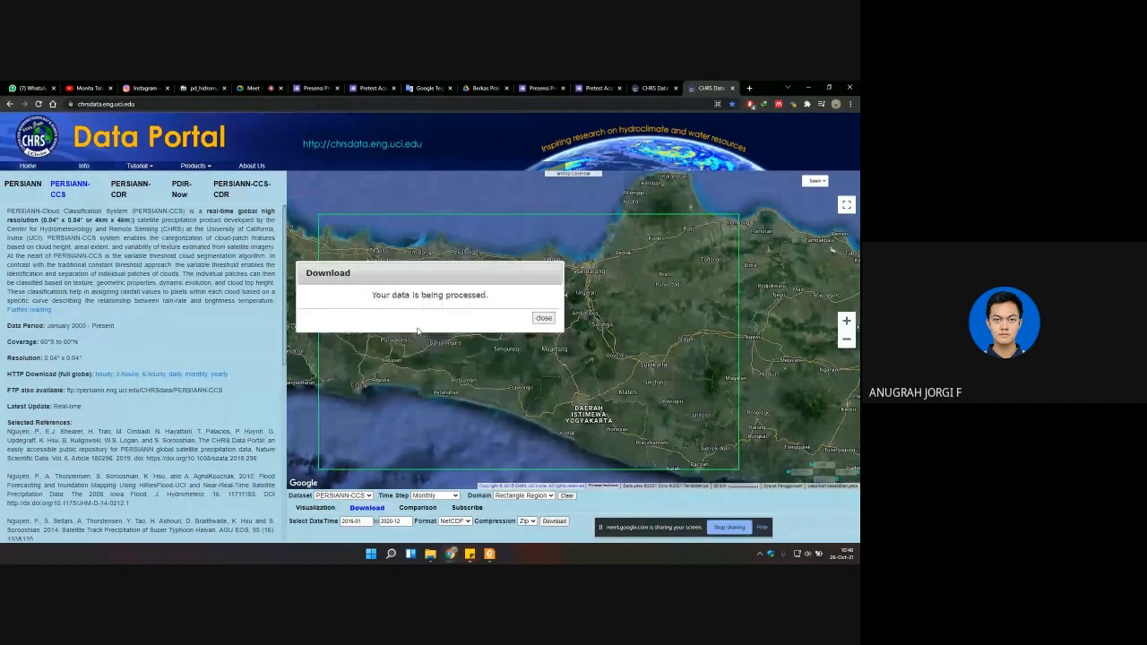
left_click_drag(354, 296, 496, 296)
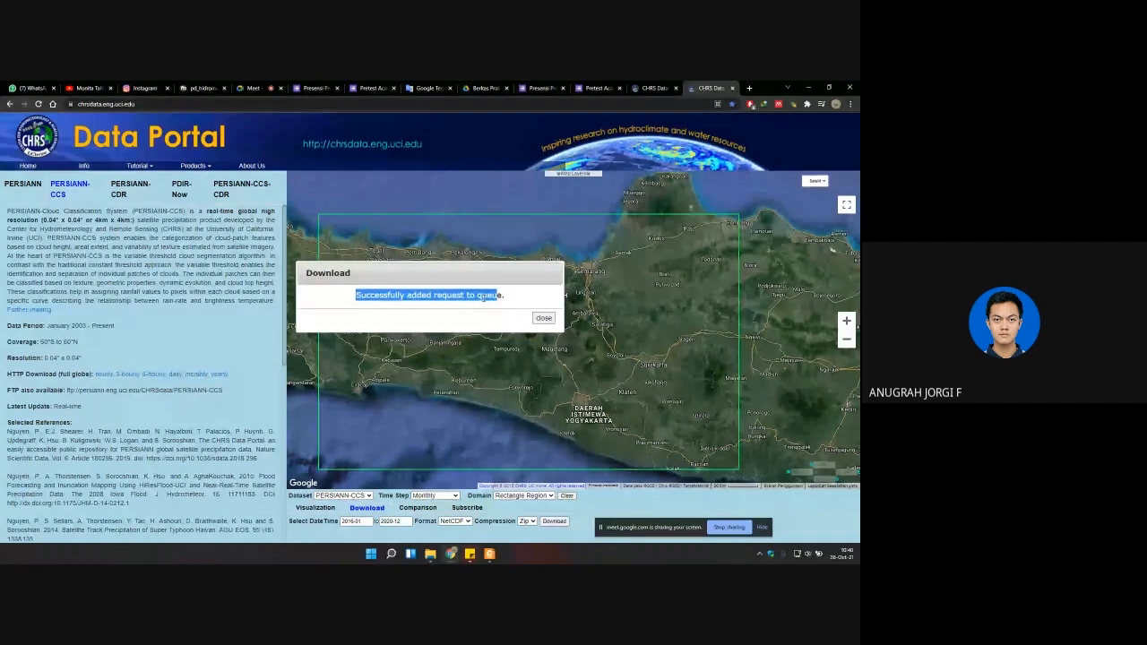
left_click(544, 320)
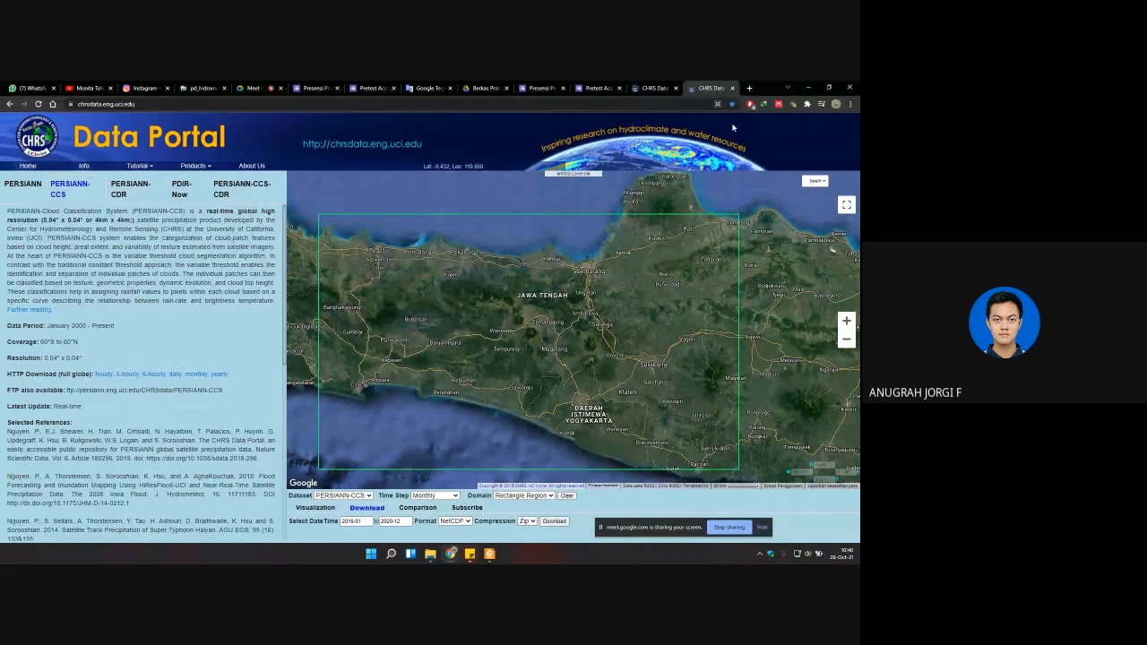
Step: Open Gmail in a new browser tab, switch to the university account, and open the CHRS CCS data request e-mail
left_click(751, 88)
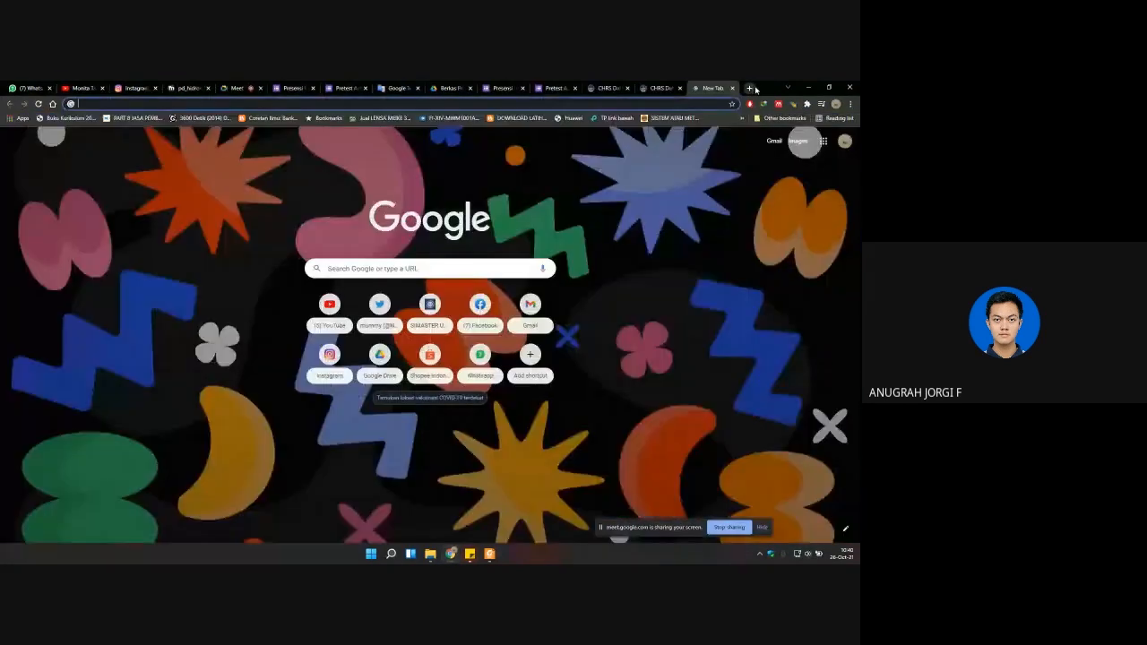
type("gmail.com")
key("Return")
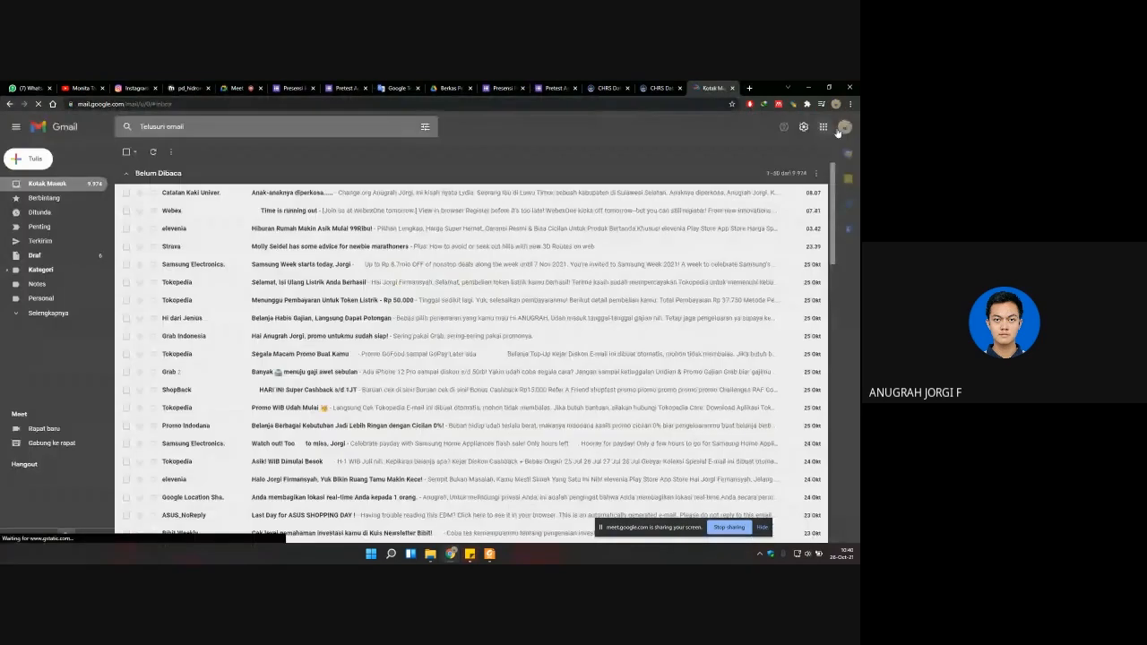
left_click(842, 129)
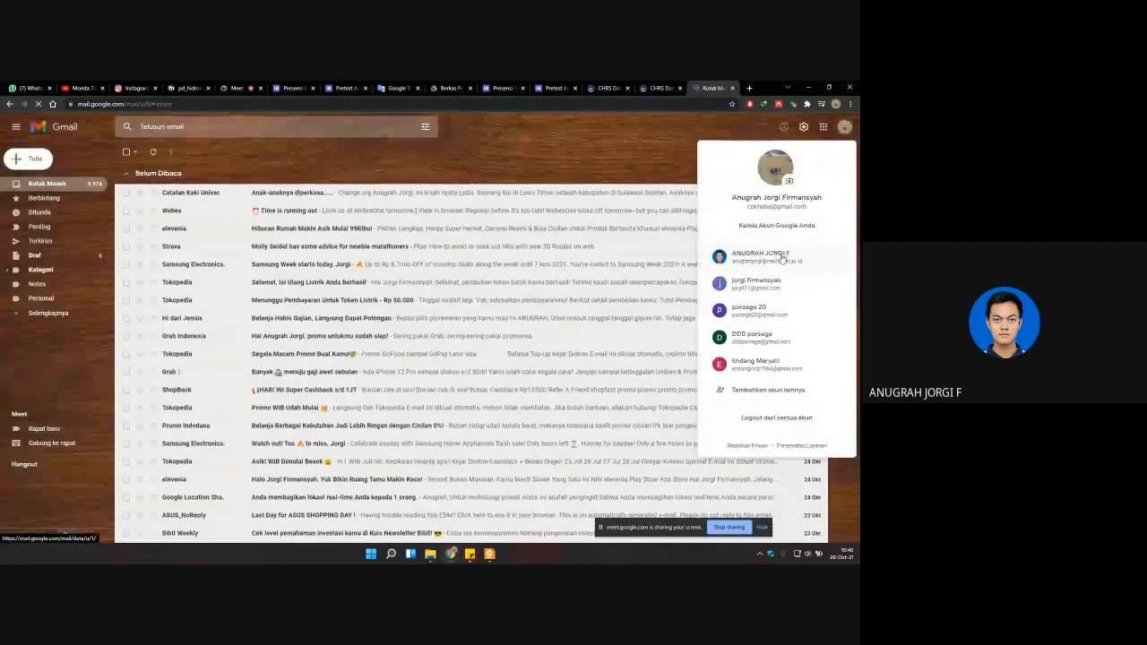
left_click(743, 261)
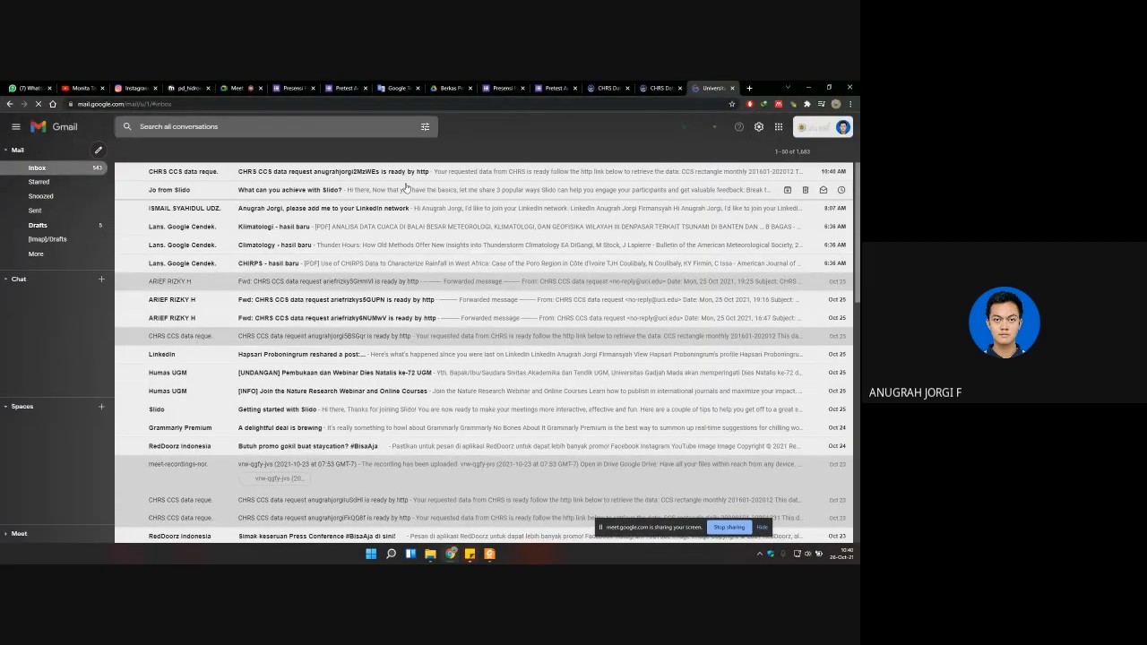
left_click(405, 174)
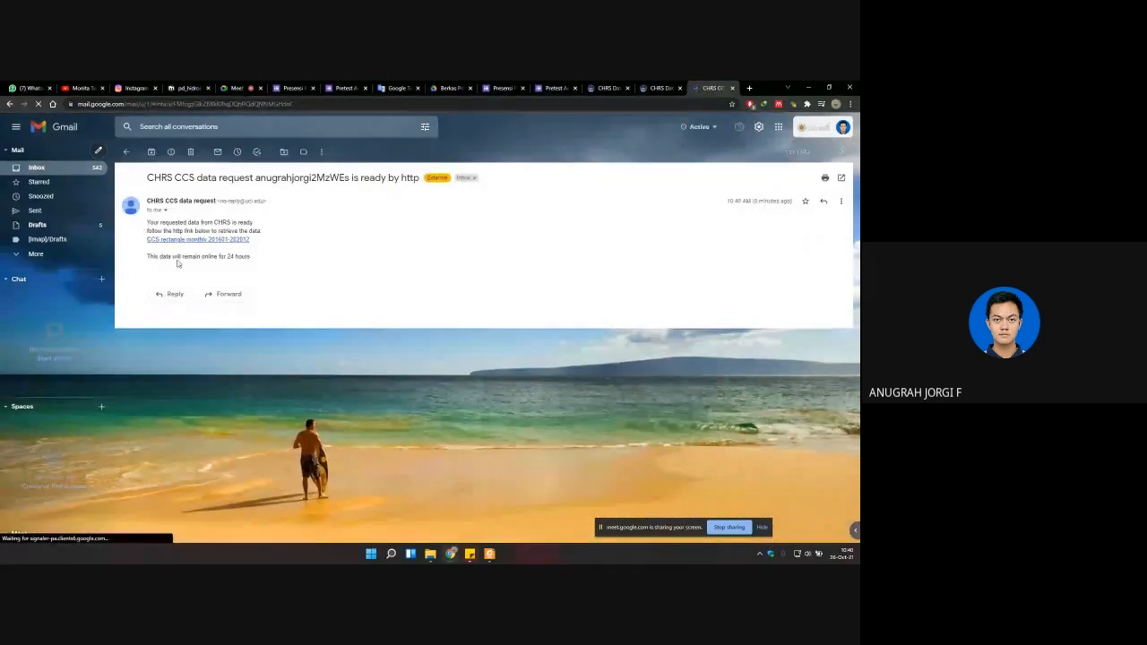
left_click_drag(251, 258, 141, 226)
left_click(148, 226)
left_click(213, 230)
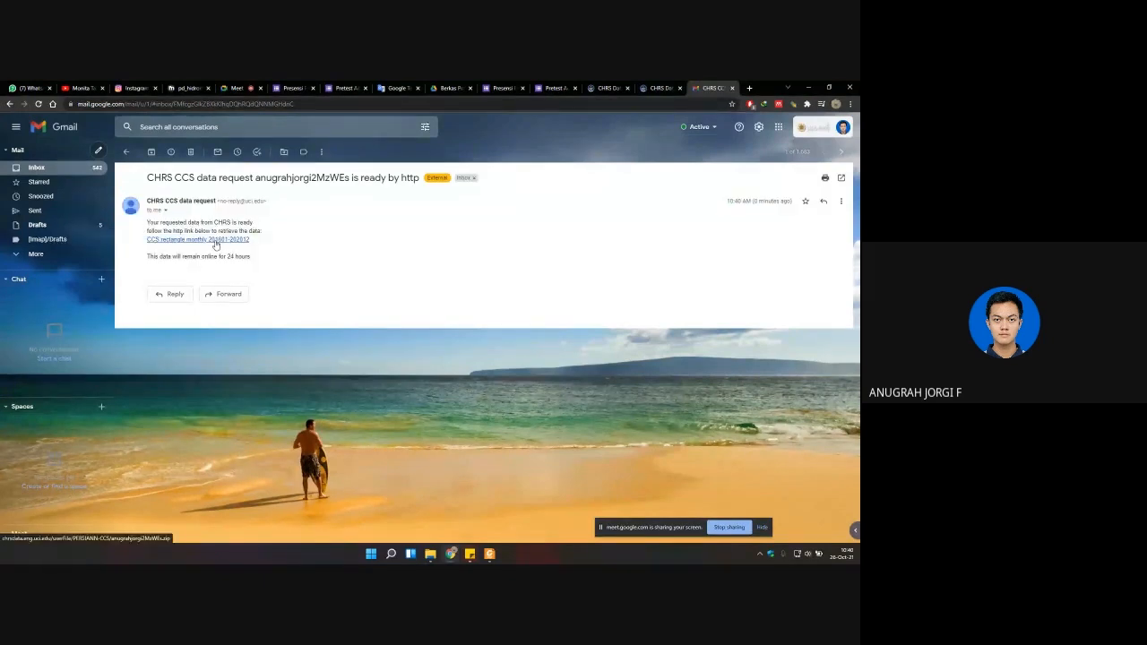
left_click(215, 240)
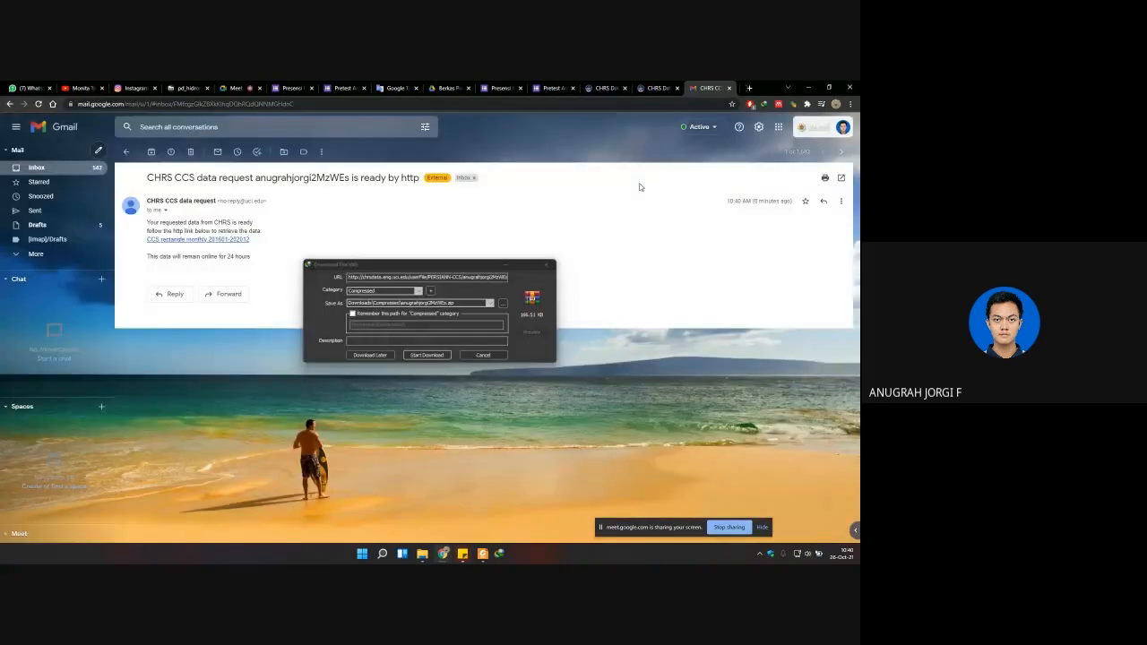
left_click(427, 355)
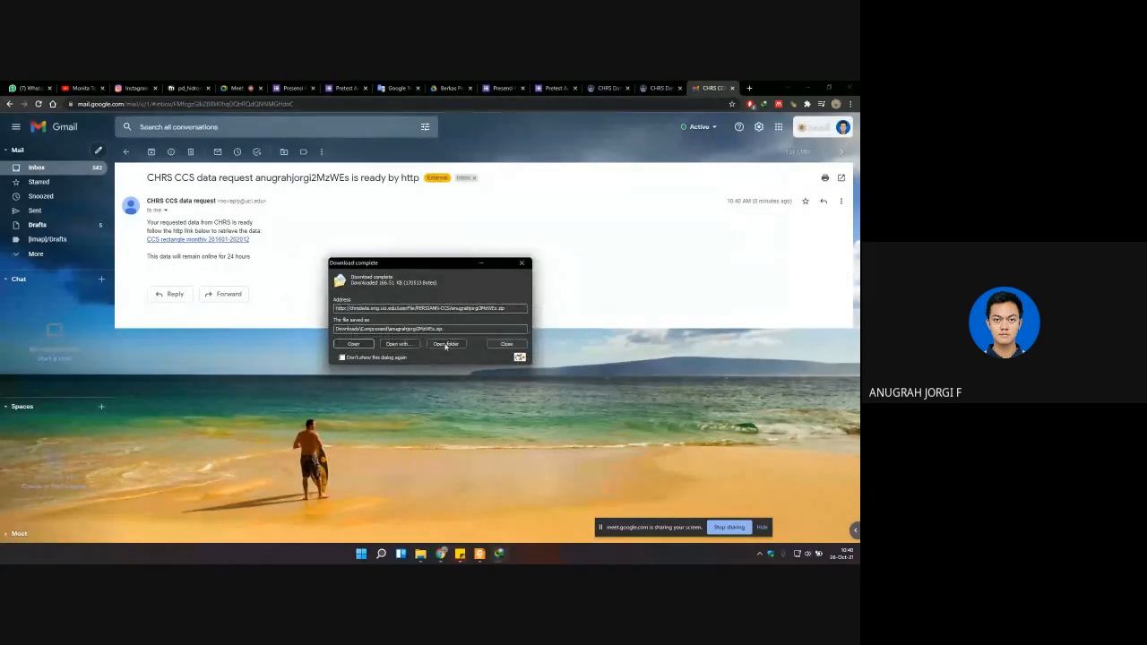
left_click(502, 344)
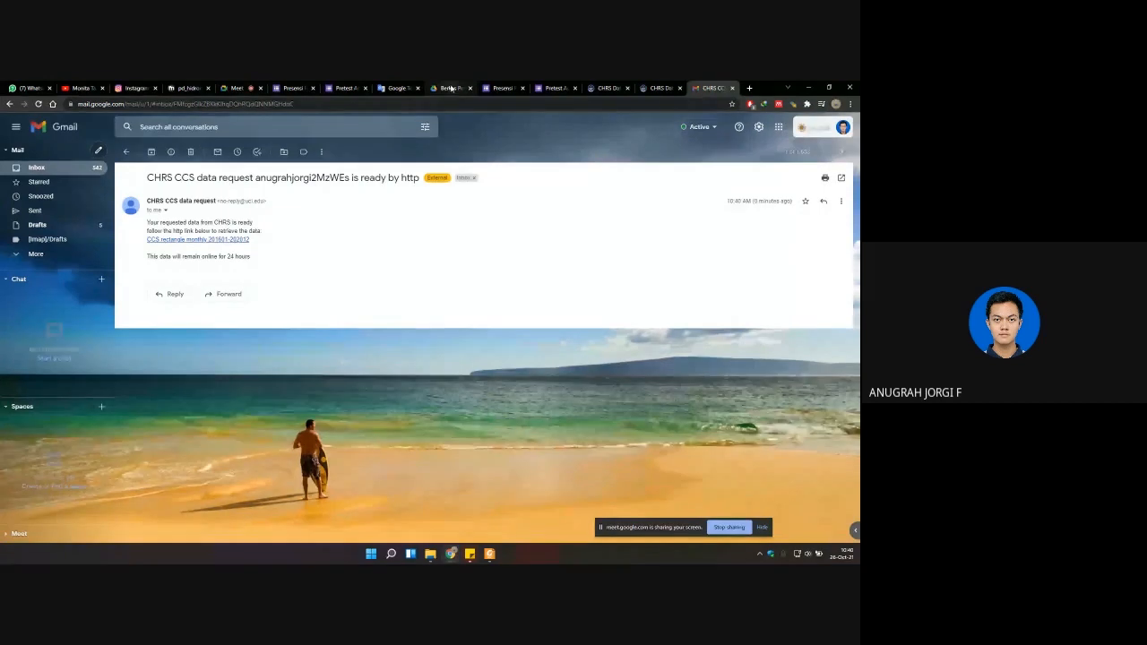
Step: Close the first pair of attendance and pretest form tabs and return to the first CHRS Data Portal tab
left_click(235, 88)
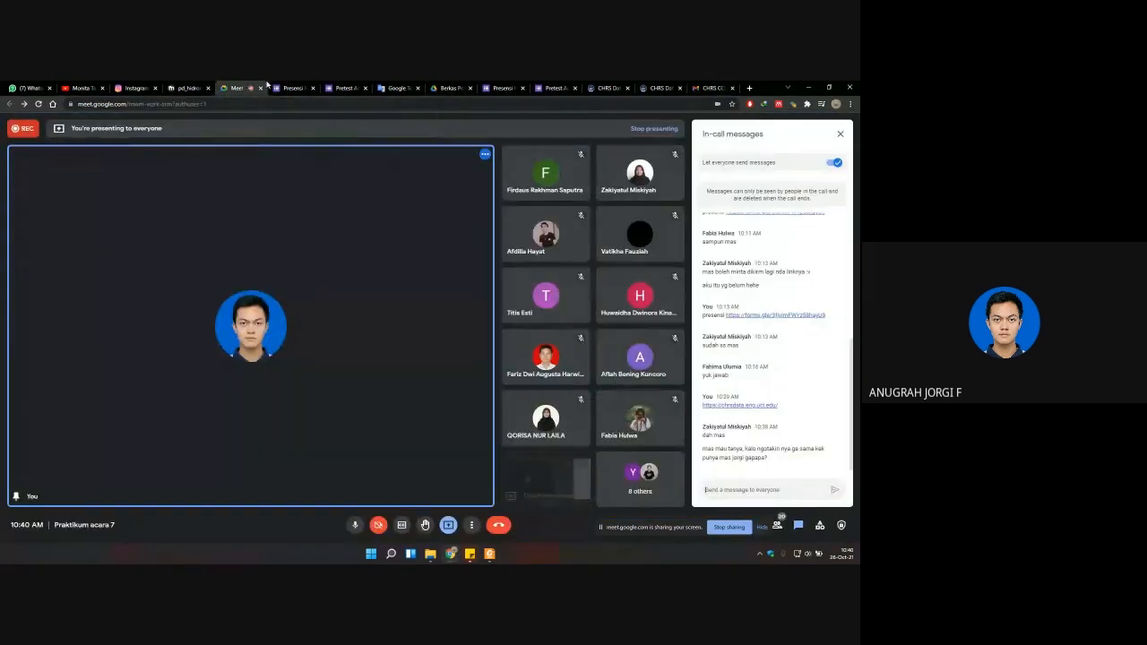
left_click(292, 87)
left_click(345, 88)
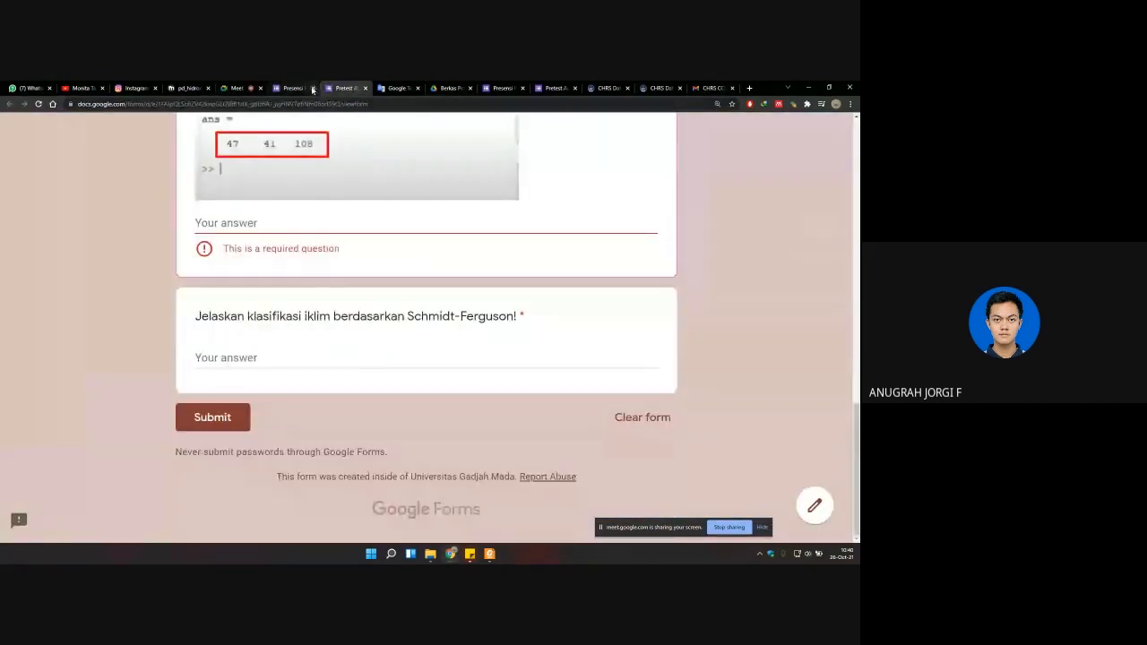
left_click(305, 88)
left_click(313, 88)
left_click(313, 88)
left_click(357, 87)
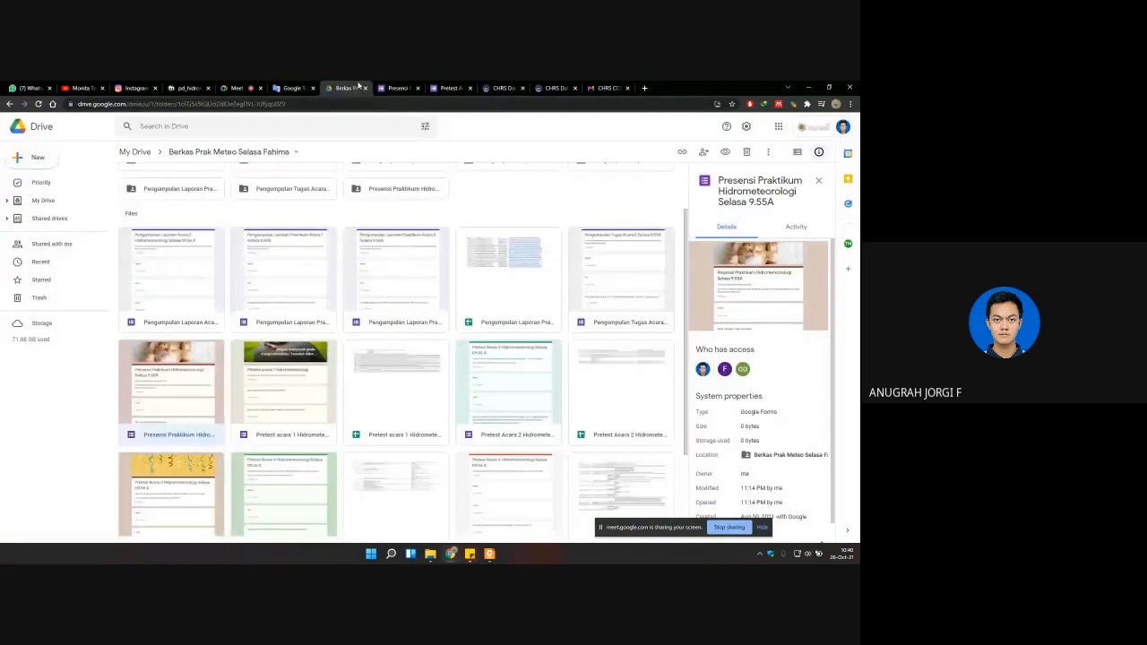
left_click(399, 87)
left_click(451, 88)
left_click(502, 88)
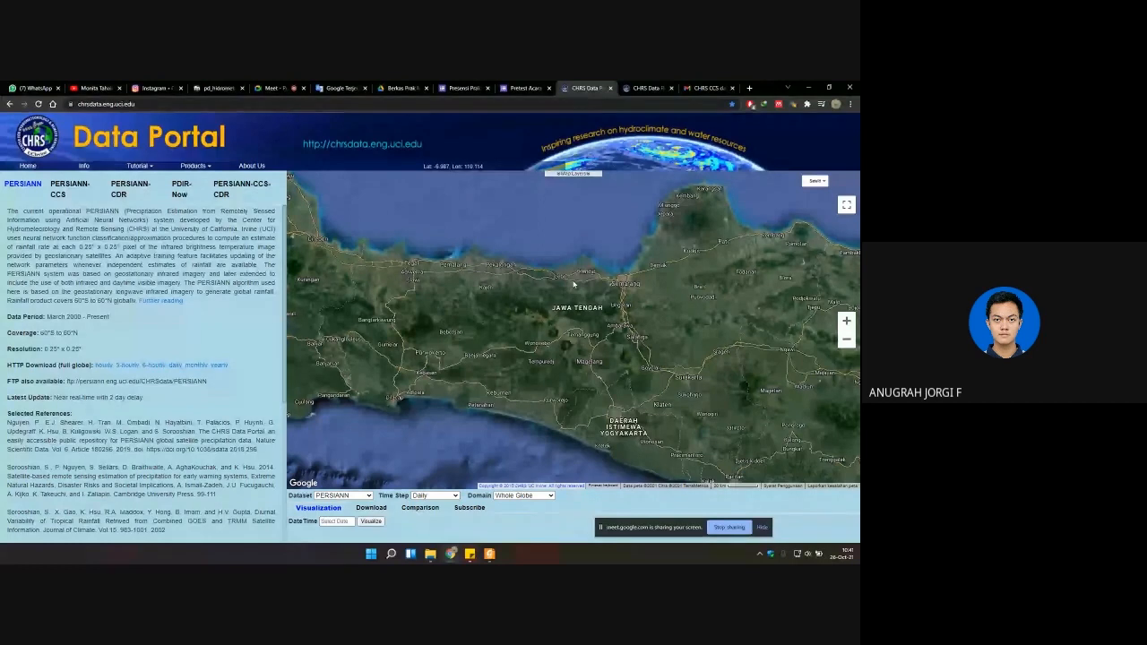
Step: Switch the portal to data download and choose the PERSIANN-CCS dataset with a Monthly time step
left_click(367, 508)
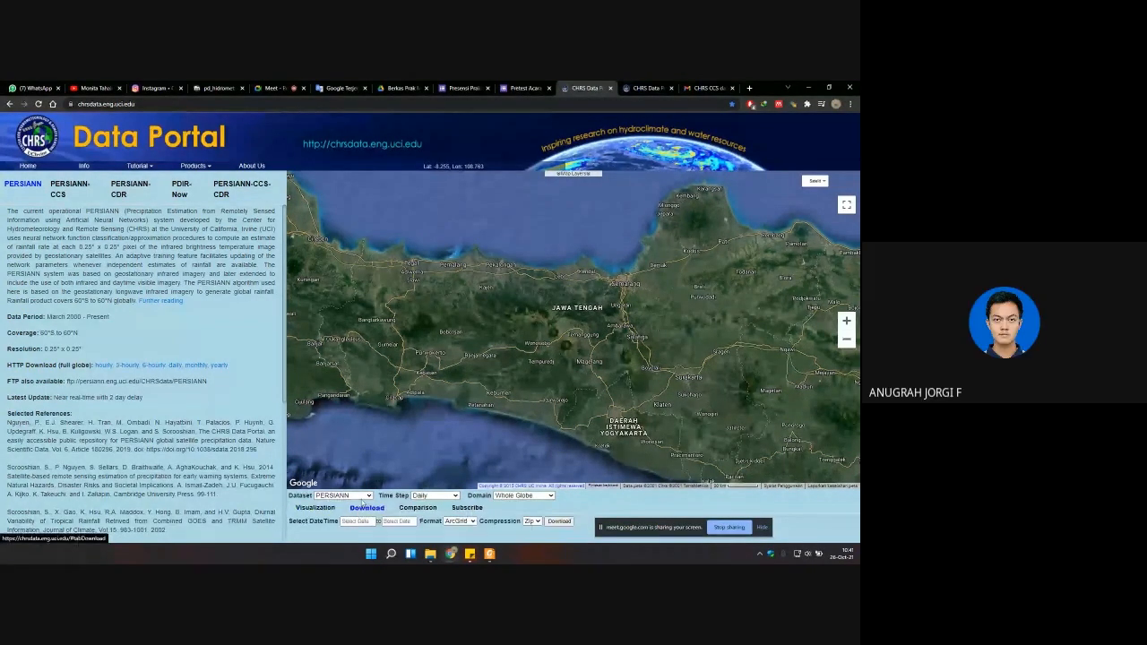
left_click(367, 495)
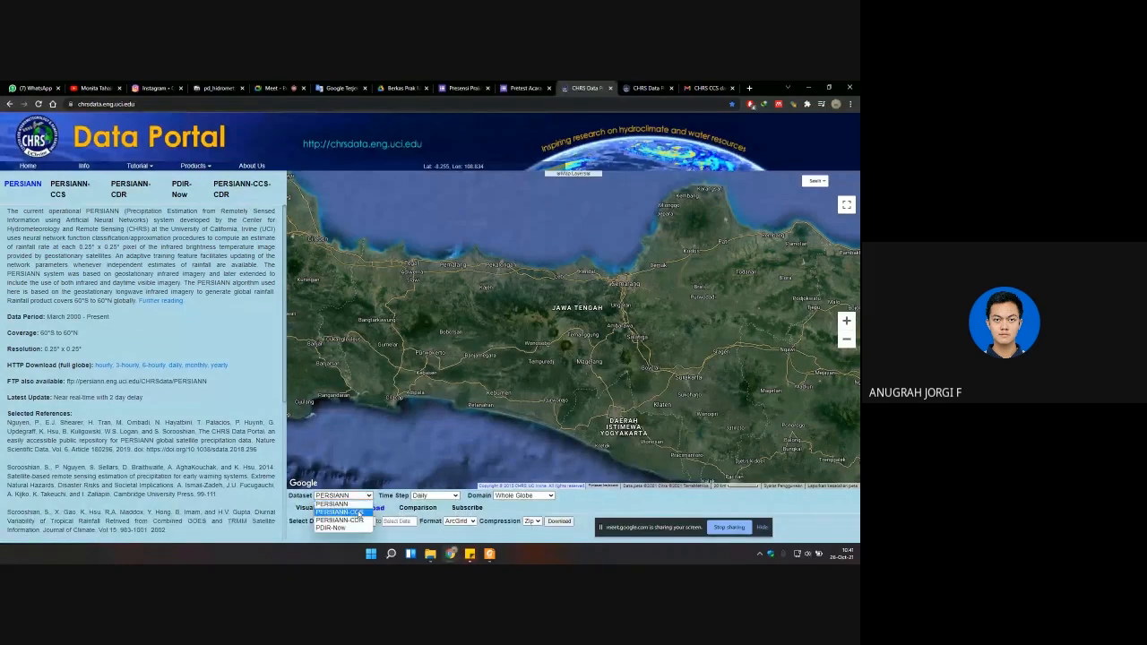
left_click(360, 509)
left_click(434, 495)
left_click(432, 473)
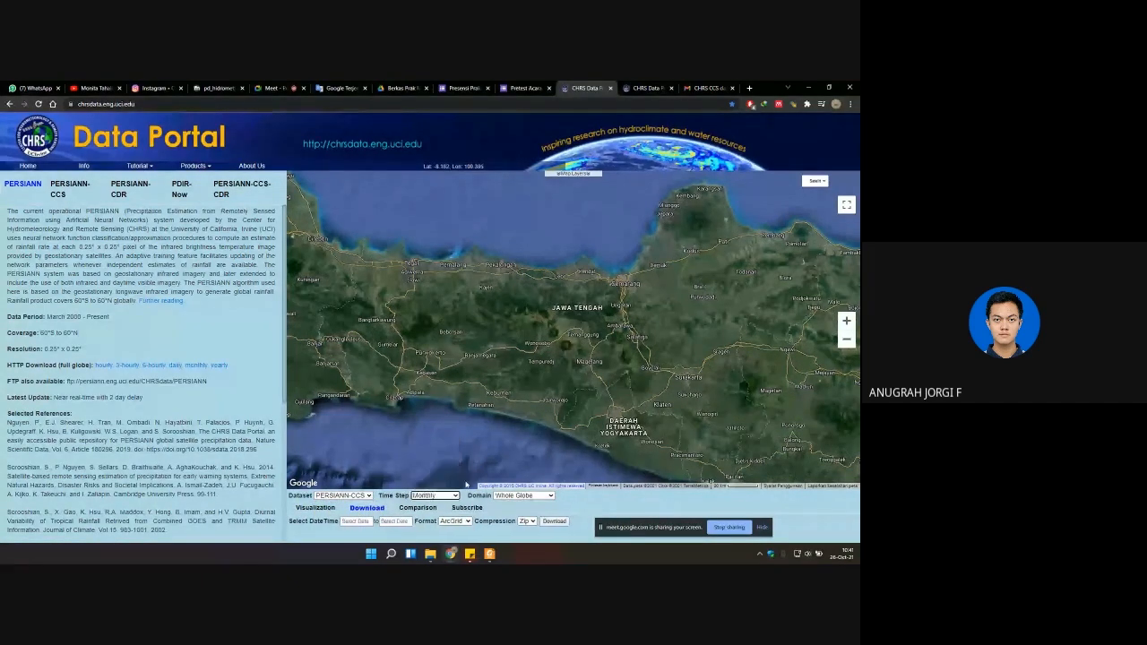
Step: Set the domain to Rectangle Region and draw a rectangle over Central Java and Yogyakarta on the map
left_click(516, 496)
left_click(520, 422)
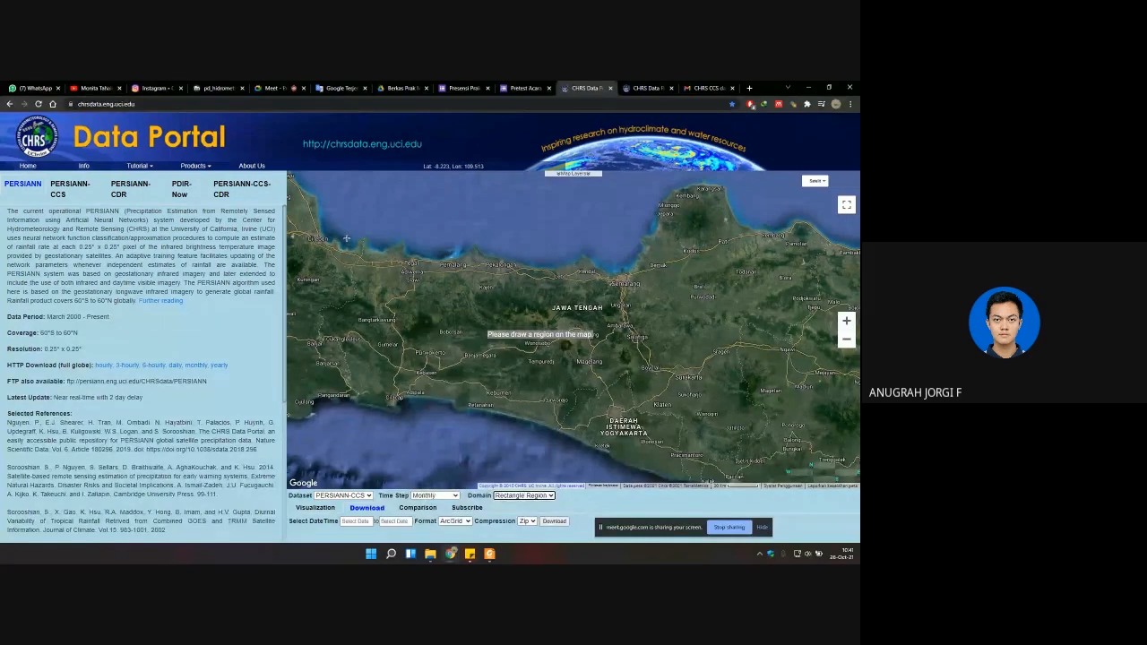
left_click_drag(344, 229, 711, 465)
Step: Check the assigned years in the practicum guide PDF and set the download start date to January 2016
left_click(355, 522)
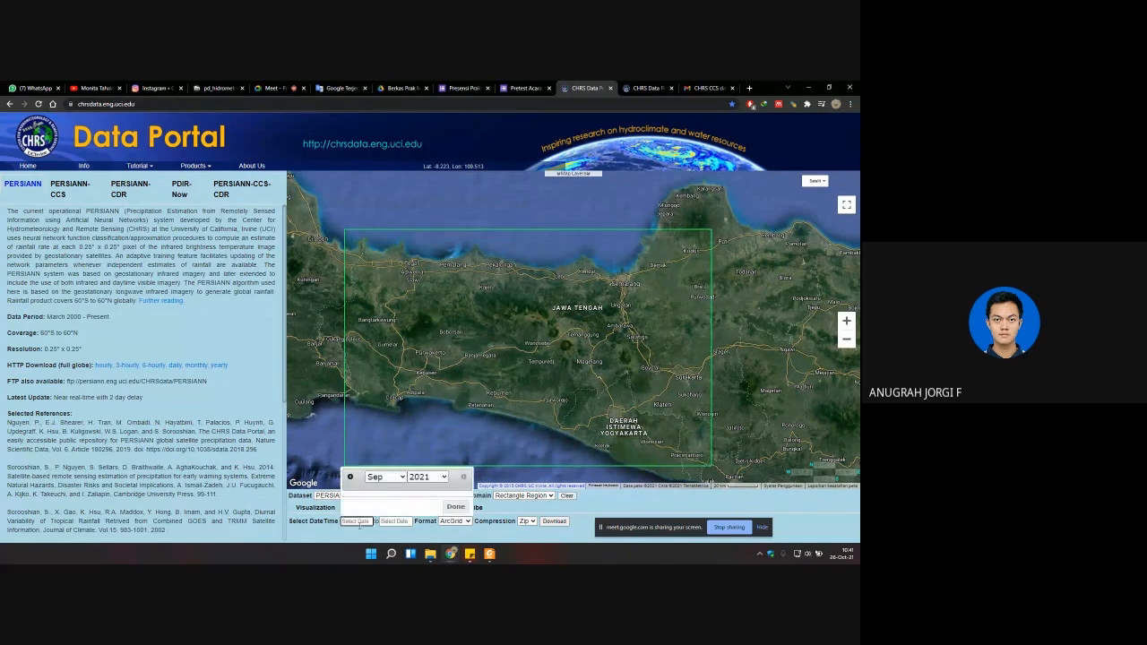
left_click(394, 477)
left_click(381, 387)
left_click(490, 554)
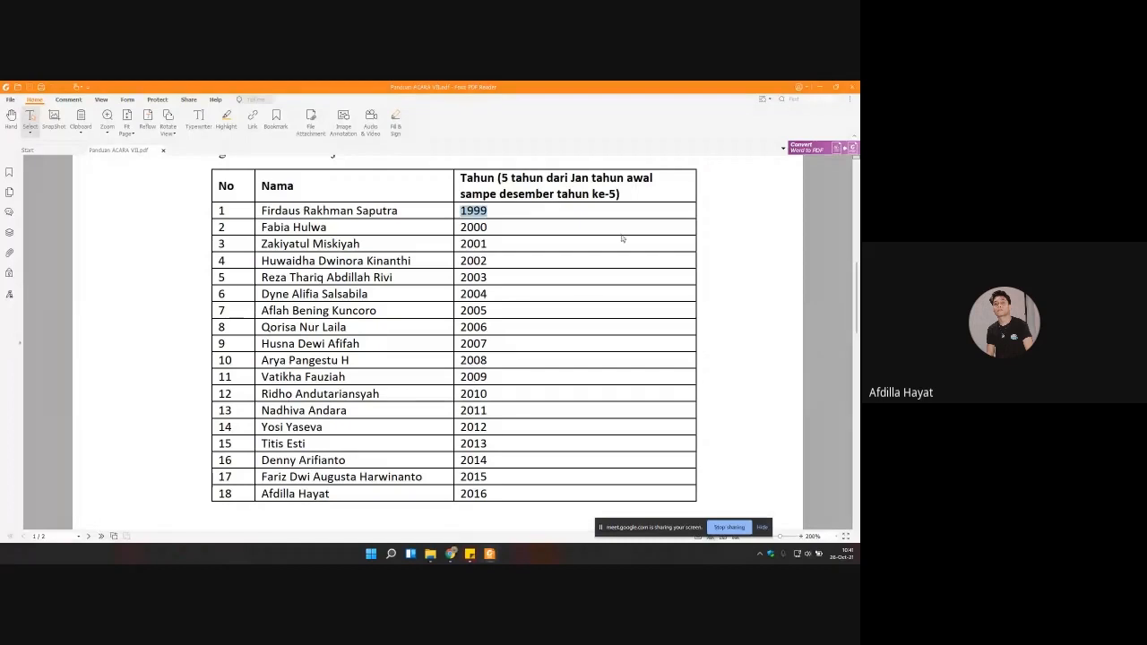
key("alt+Tab")
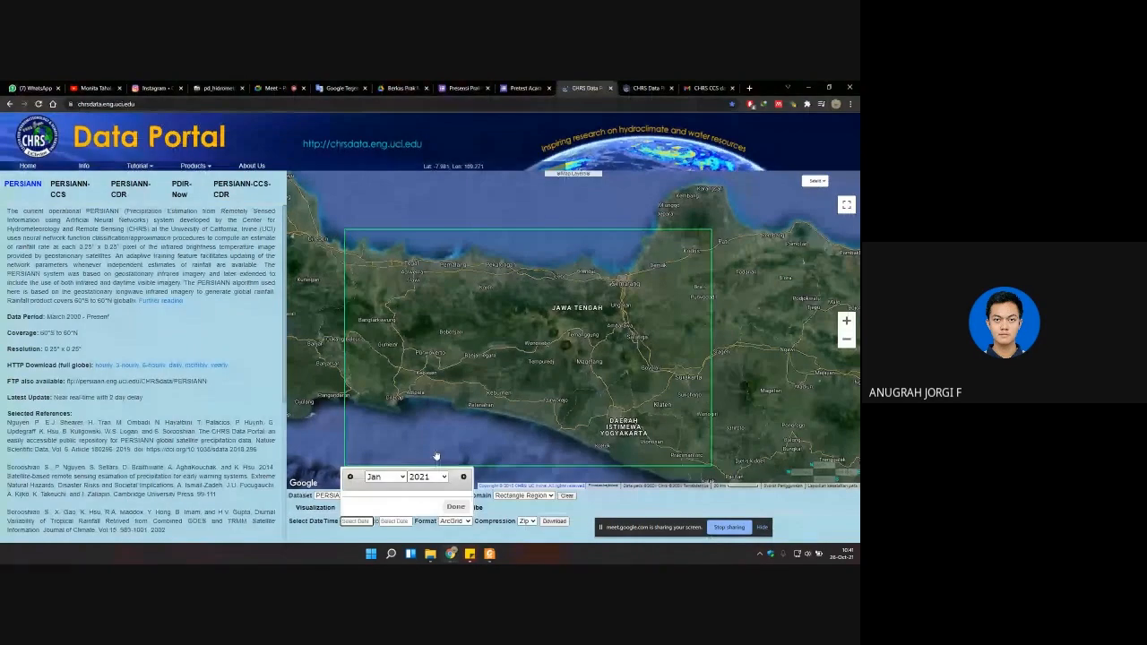
left_click(427, 476)
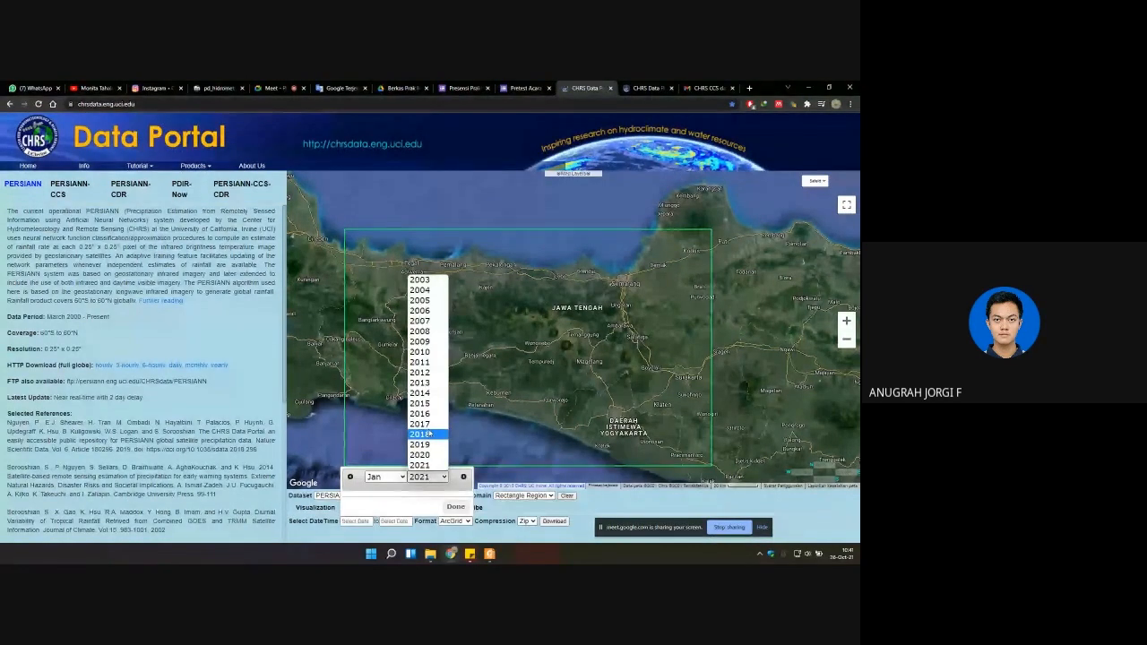
left_click(421, 413)
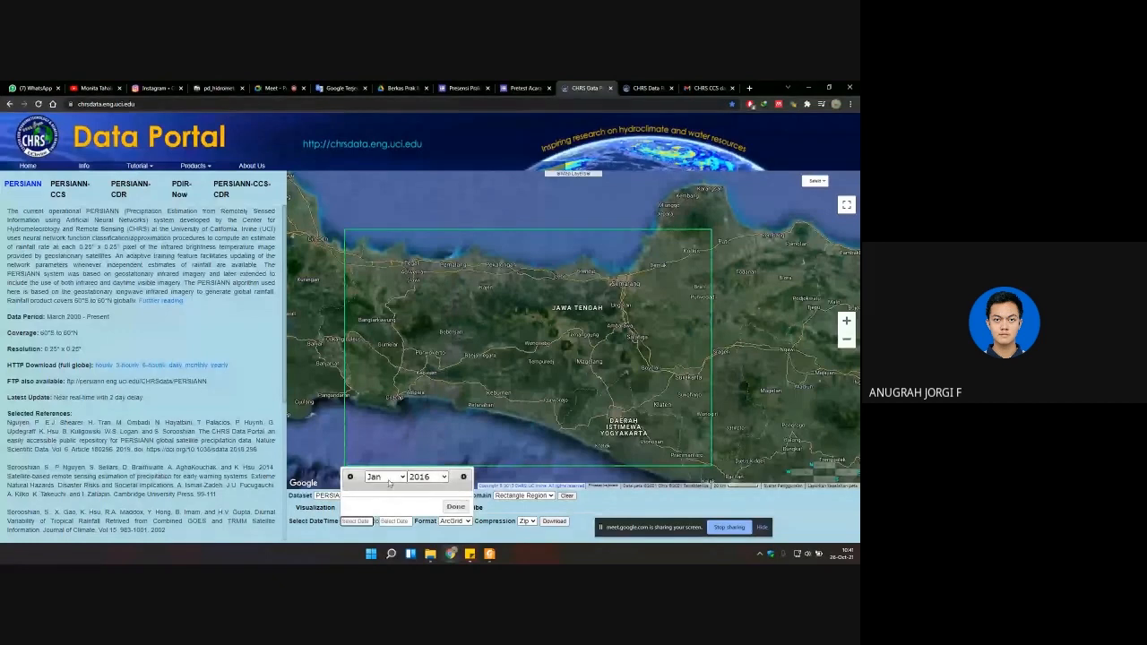
left_click(455, 506)
Step: Set the download end date to December 2020 and the file format to NetCDF
left_click(394, 520)
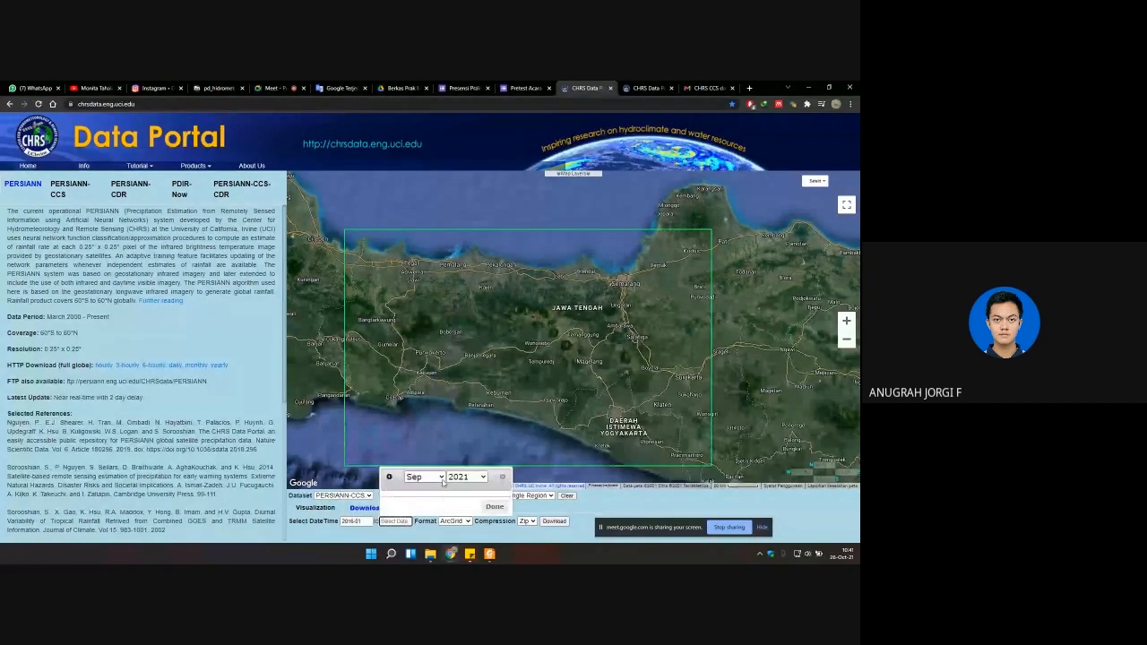
left_click(462, 476)
left_click(461, 472)
left_click(421, 477)
left_click(421, 485)
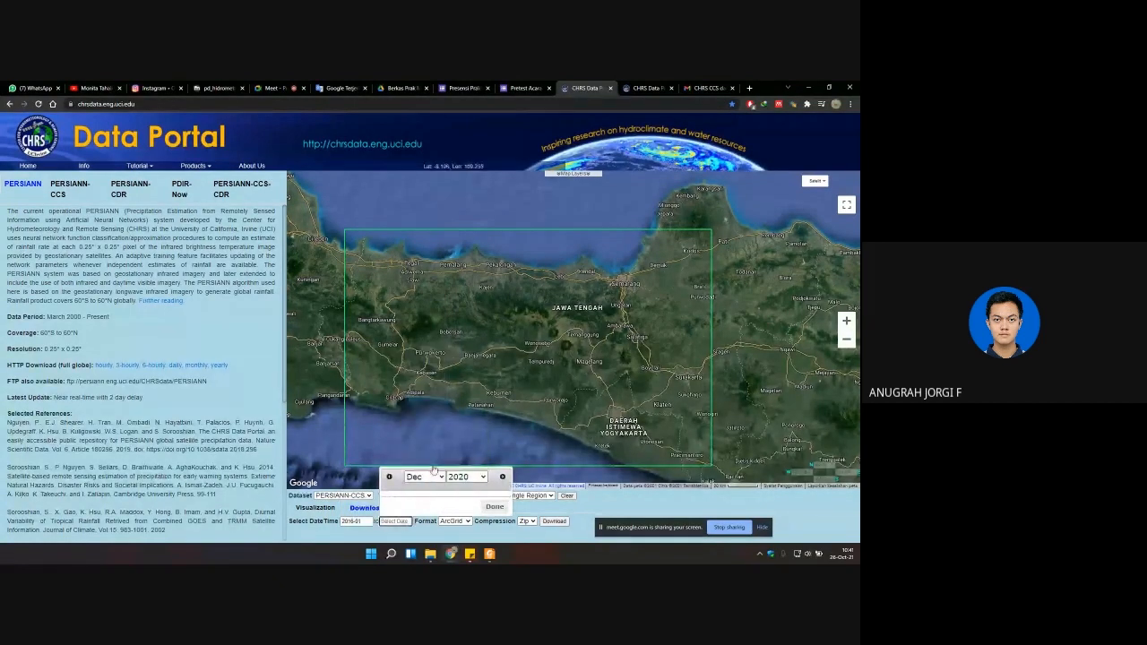
left_click(488, 506)
left_click(454, 521)
left_click(454, 512)
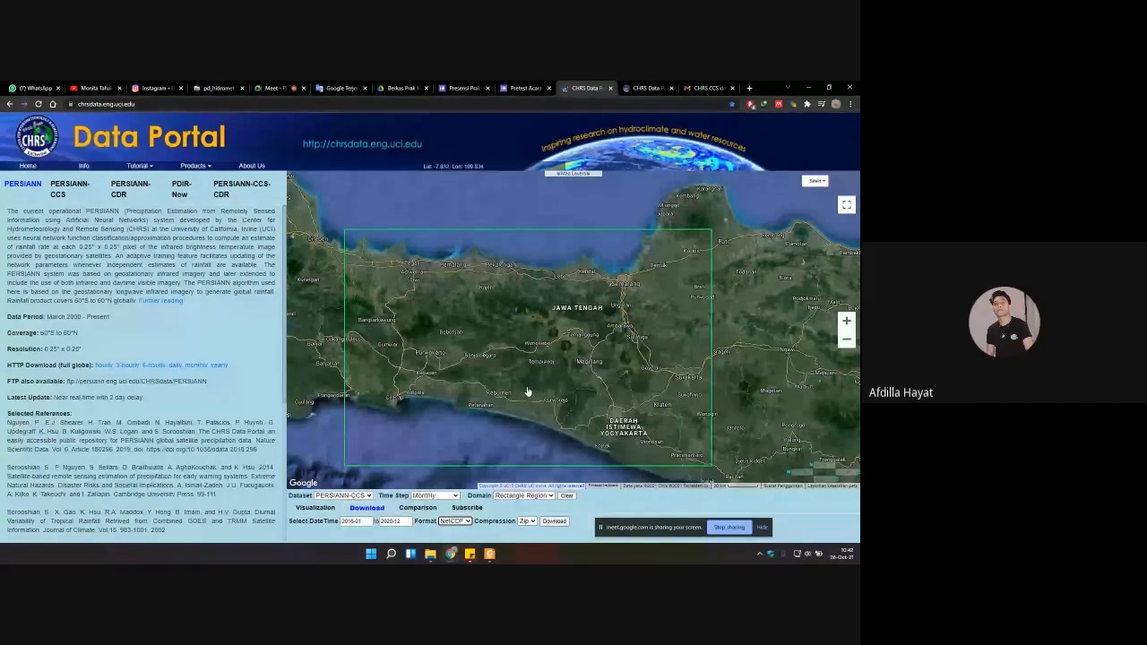
Step: Return to the CHRS e-mail, bring up the acara 7 folder in File Explorer, and open the analisis_persiann script in Octave
left_click(708, 88)
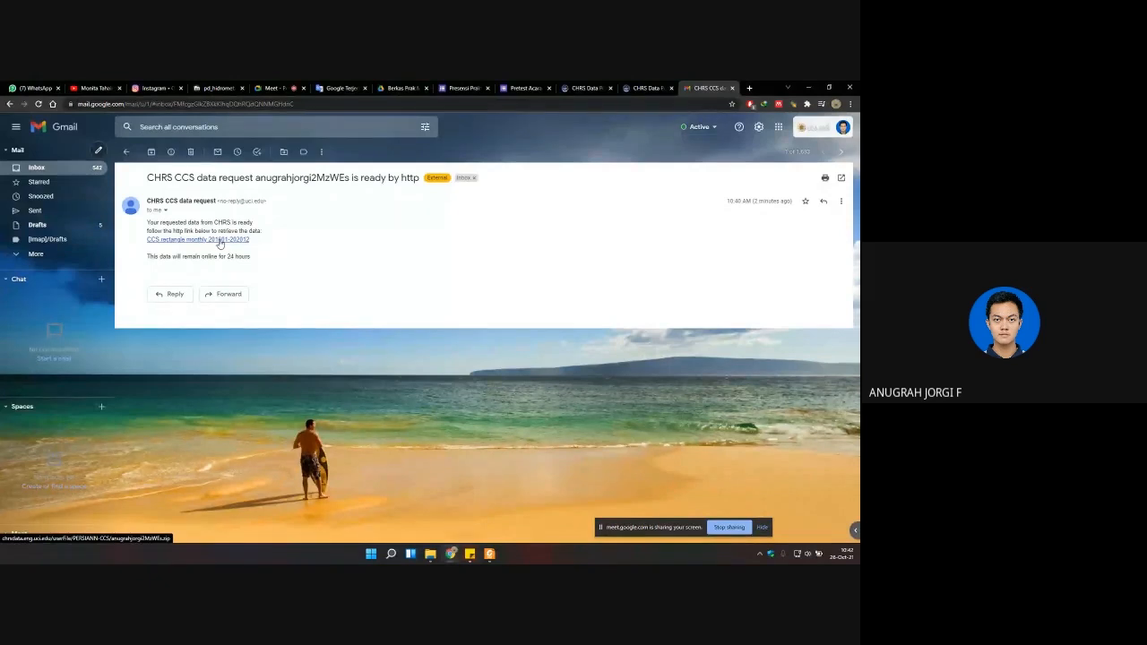
left_click(430, 553)
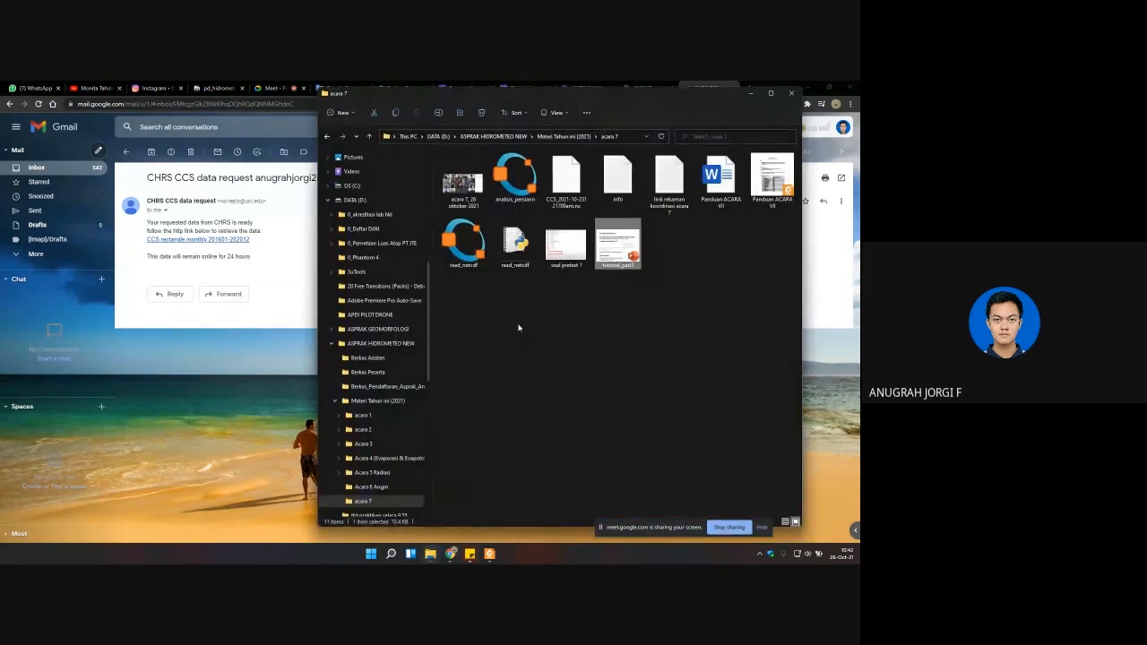
right_click(522, 327)
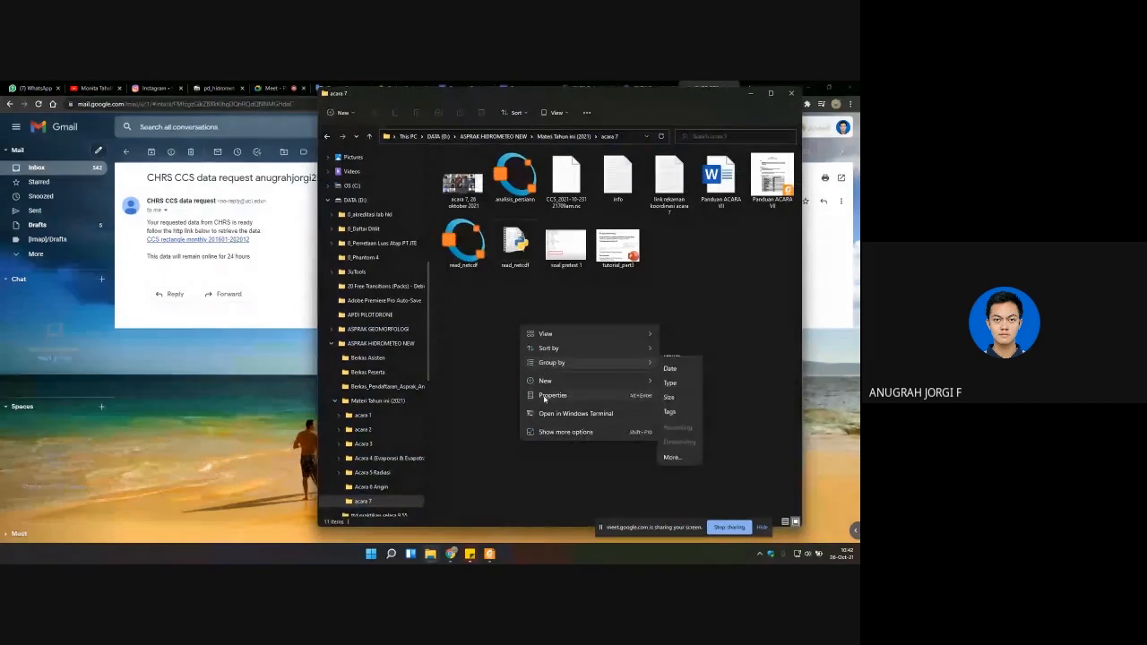
left_click(532, 314)
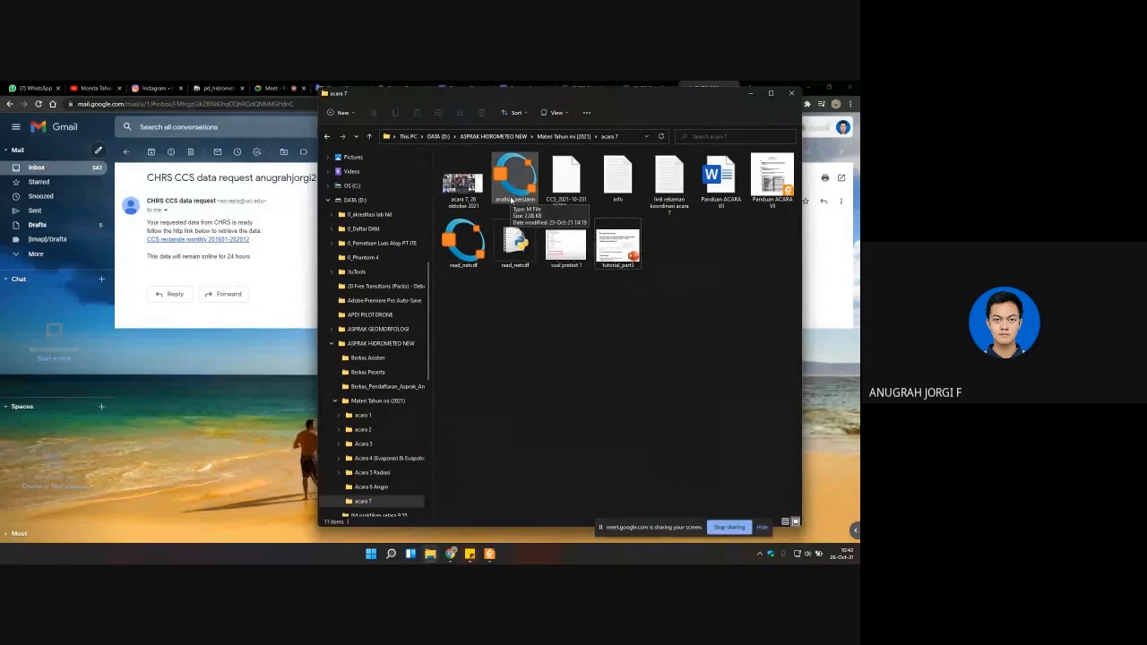
left_click(512, 199)
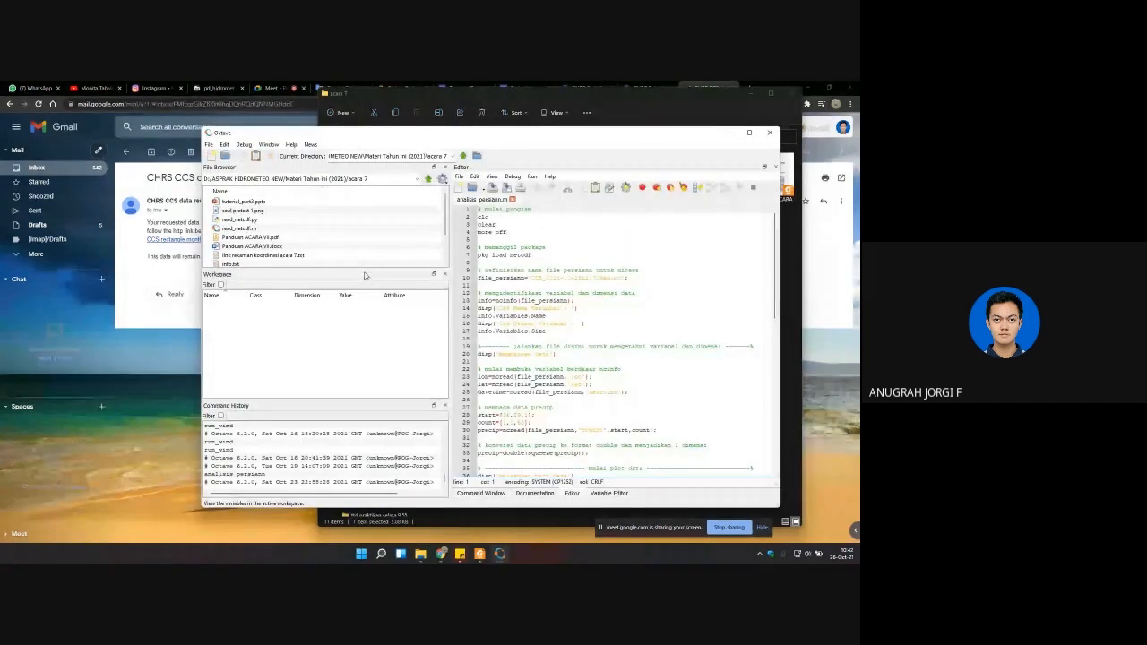
left_click(420, 554)
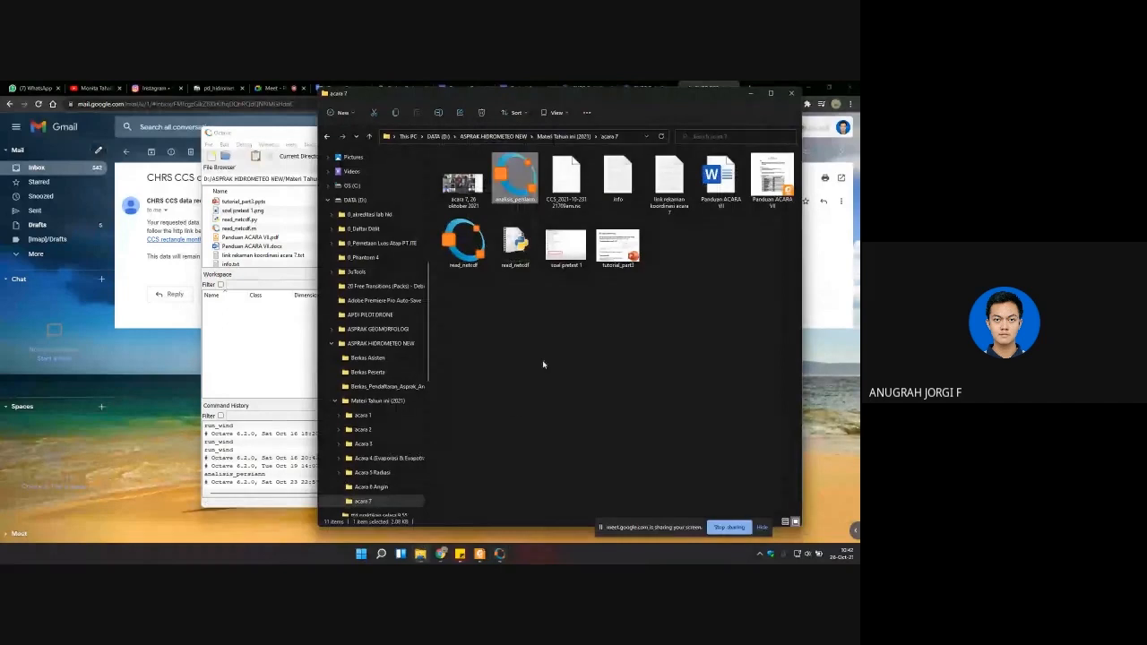
left_click(632, 339)
right_click(636, 328)
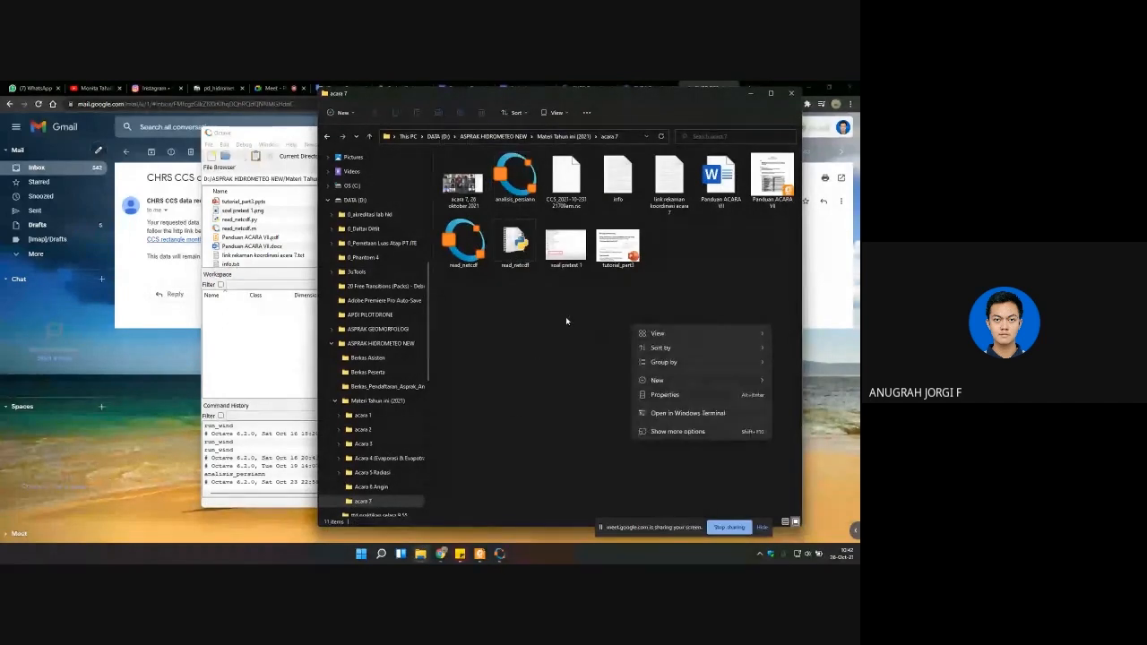
left_click(565, 317)
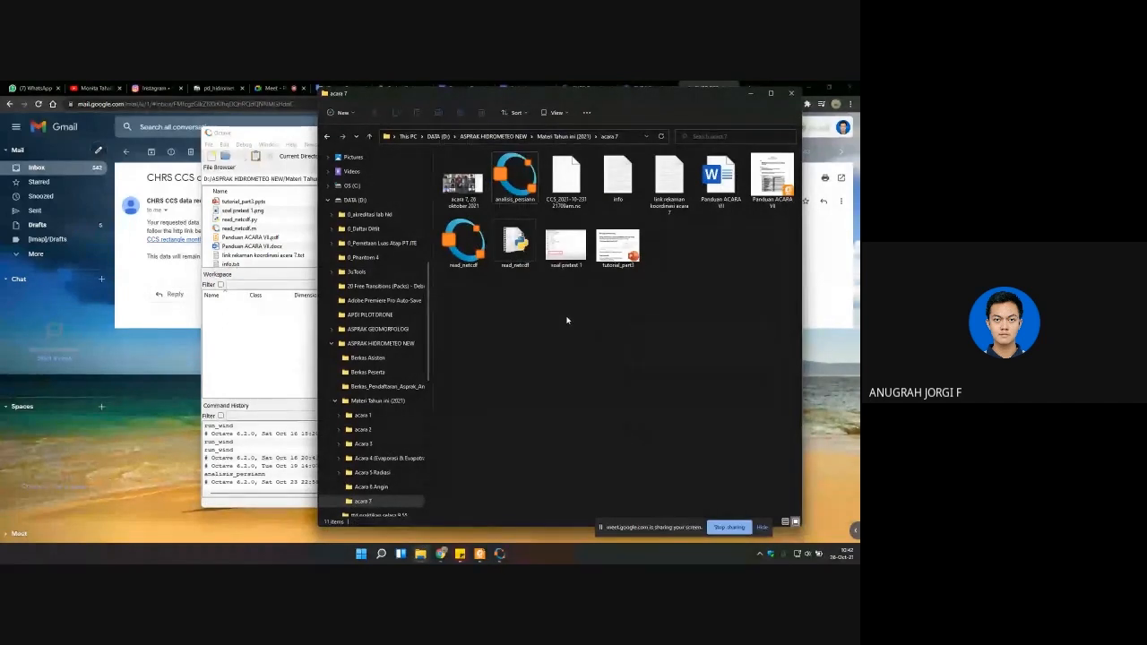
right_click(625, 313)
left_click(504, 331)
left_click(754, 99)
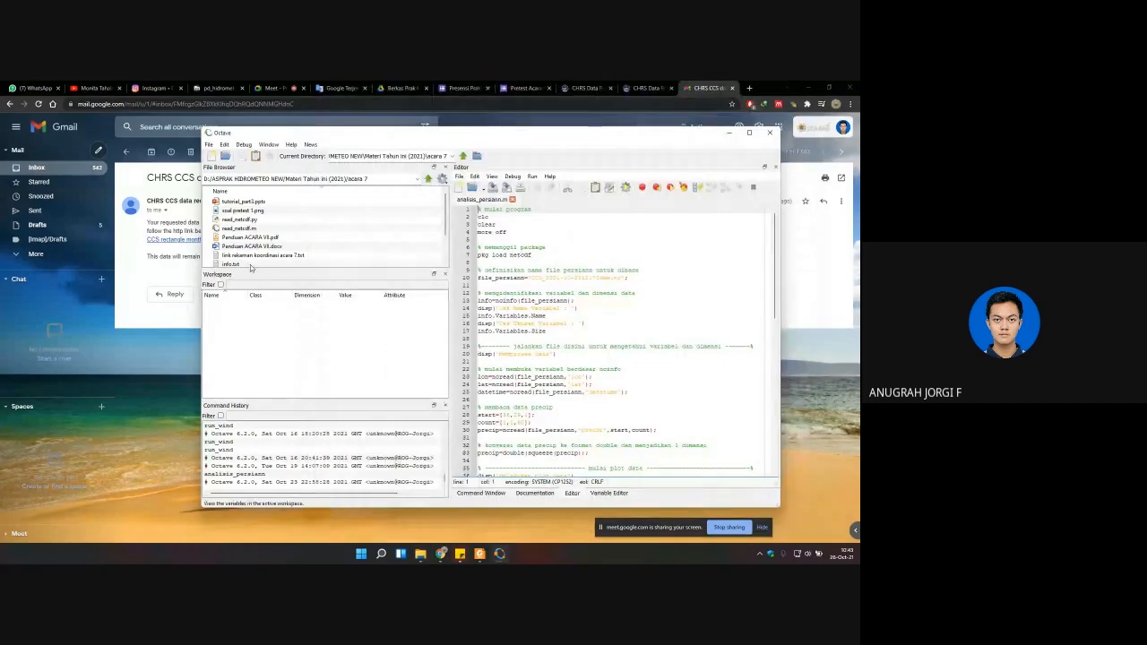
Step: Maximize the Octave window and widen the script editor slightly
left_click(749, 133)
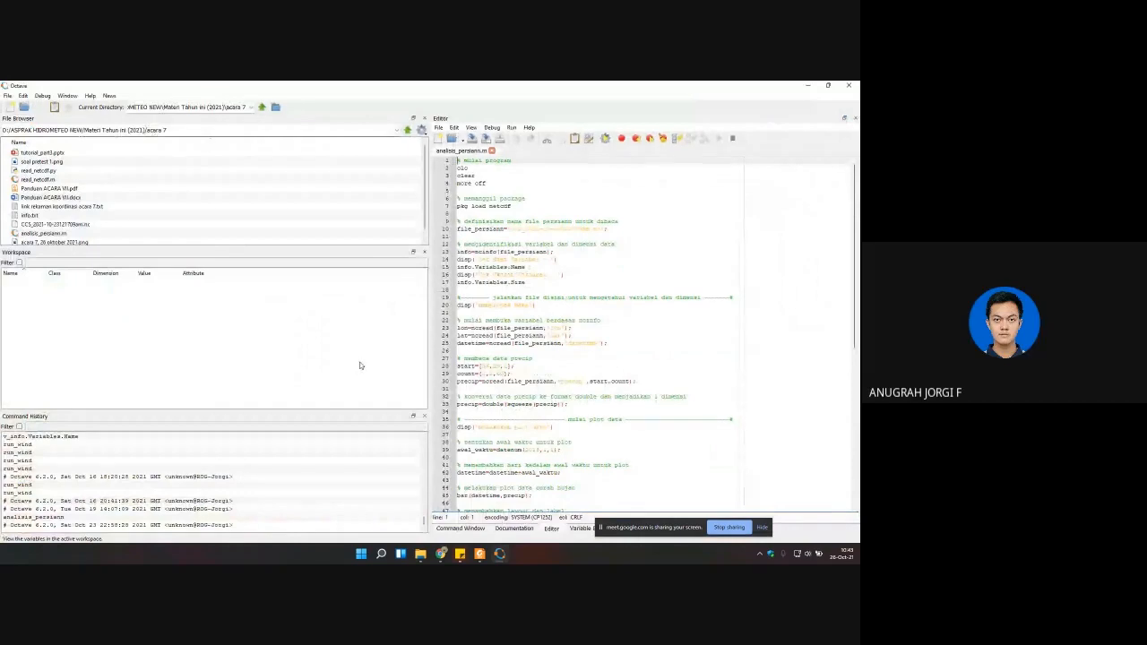
left_click_drag(429, 356, 420, 351)
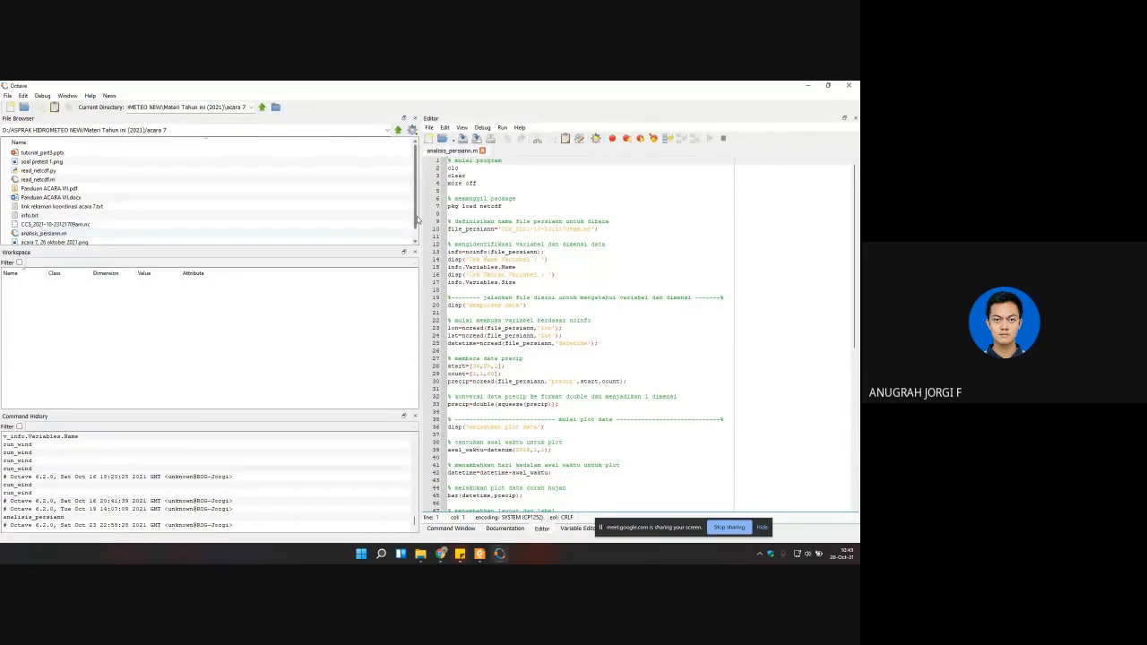
left_click_drag(417, 219, 417, 209)
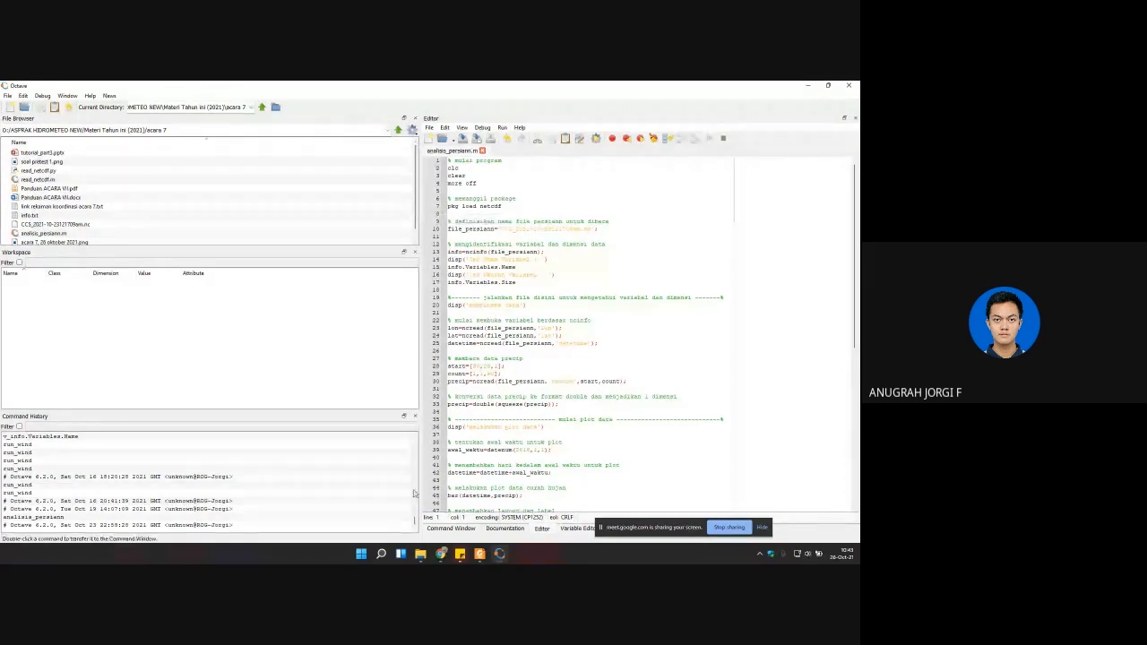
left_click(441, 555)
left_click(390, 504)
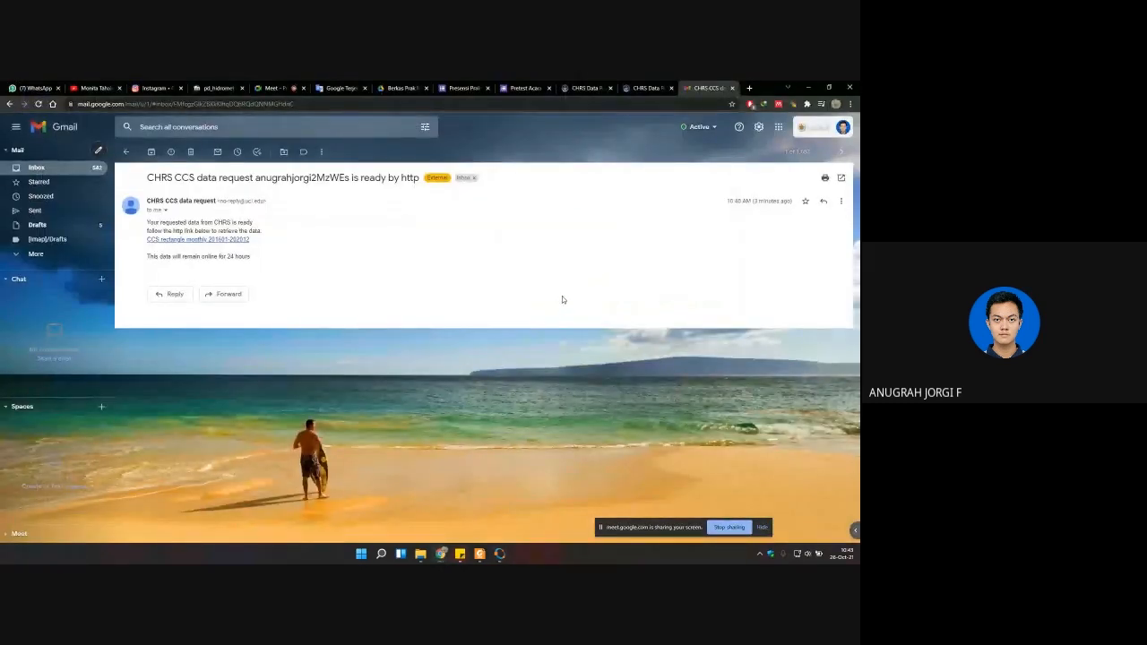
right_click(166, 240)
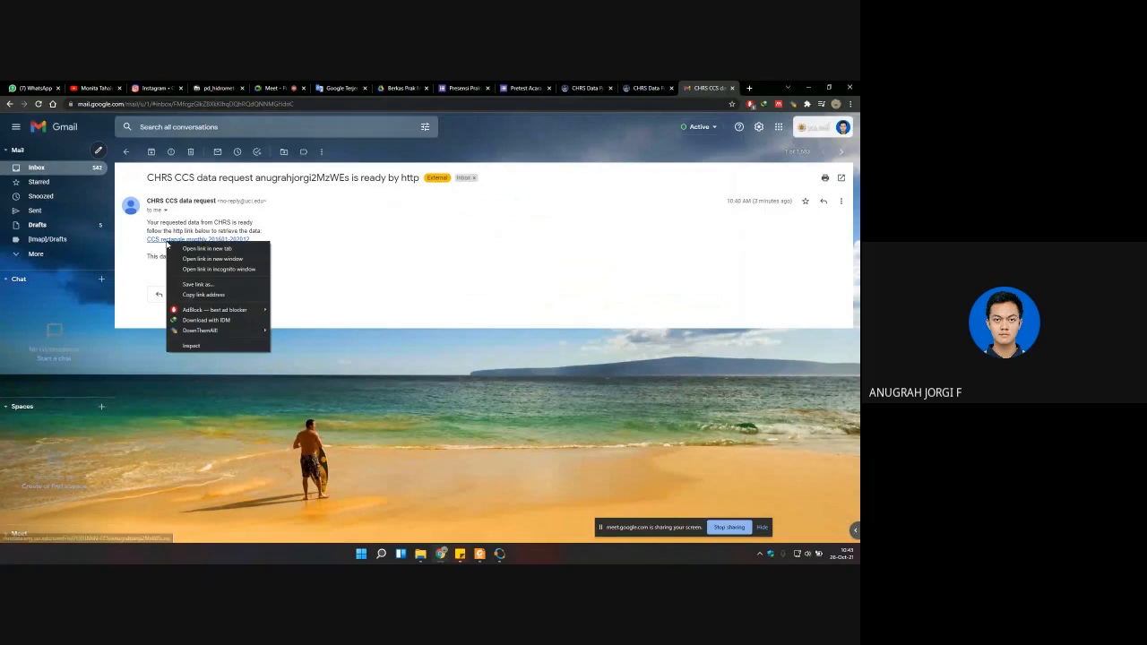
left_click(196, 295)
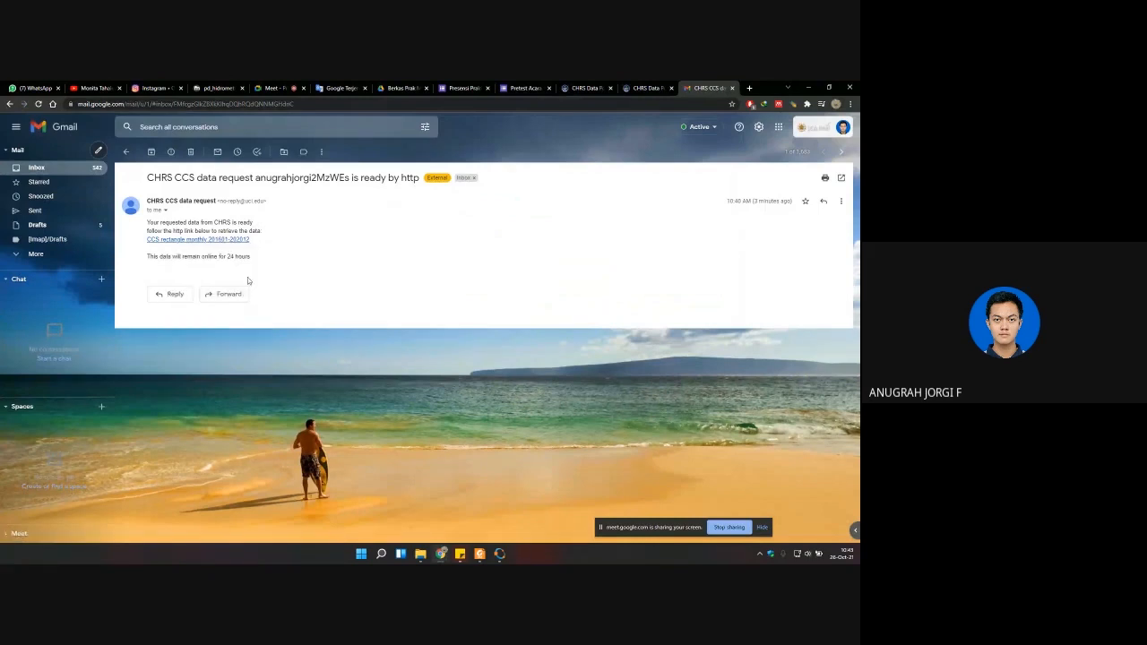
right_click(207, 241)
left_click(229, 295)
Step: Switch to the Google Meet call and send the copied download link as a chat message to everyone
left_click(271, 88)
left_click(752, 490)
key("ctrl+v")
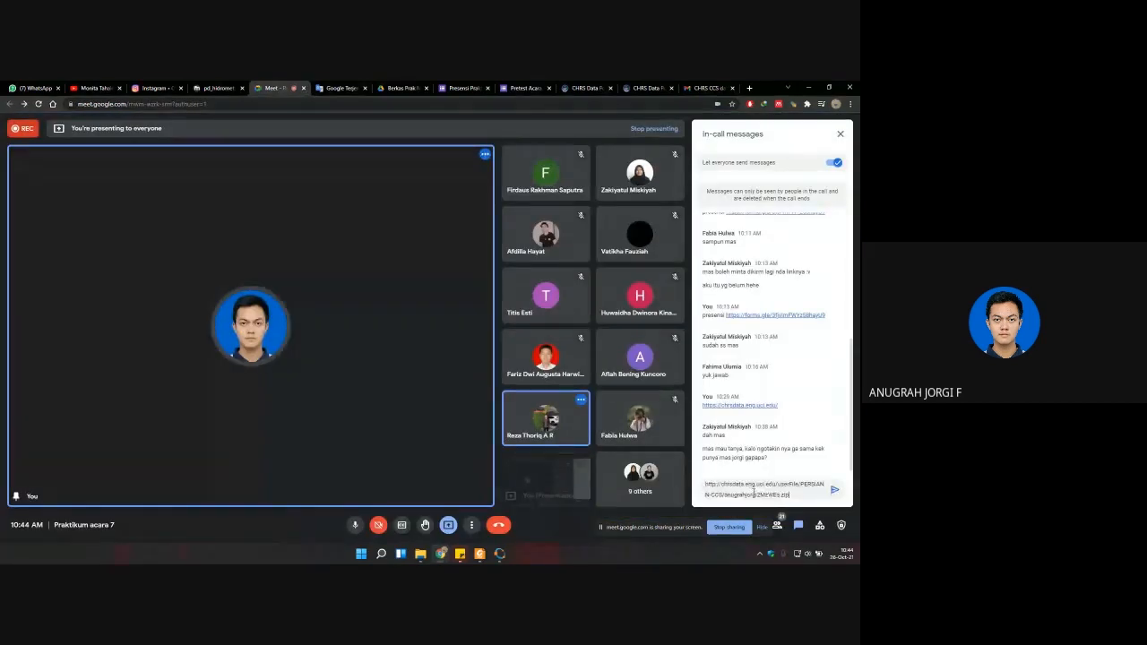
key("Return")
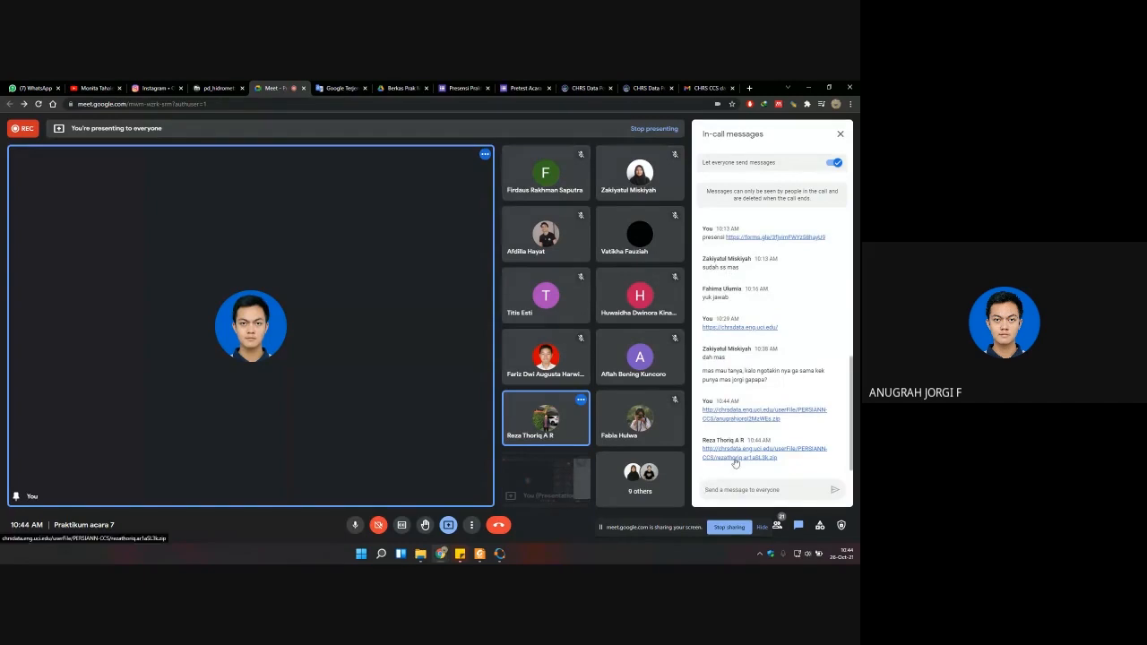
Step: Download the PERSIANN-CCS ZIP archive from the participant's link in the chat and open the folder containing it
left_click(727, 460)
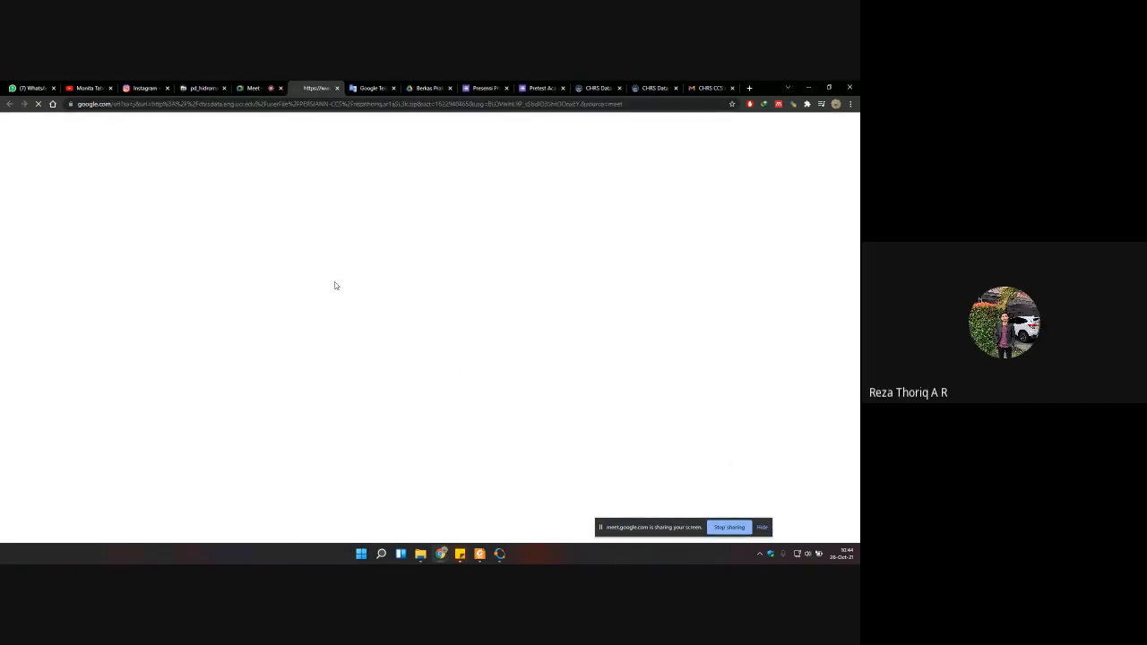
left_click(255, 86)
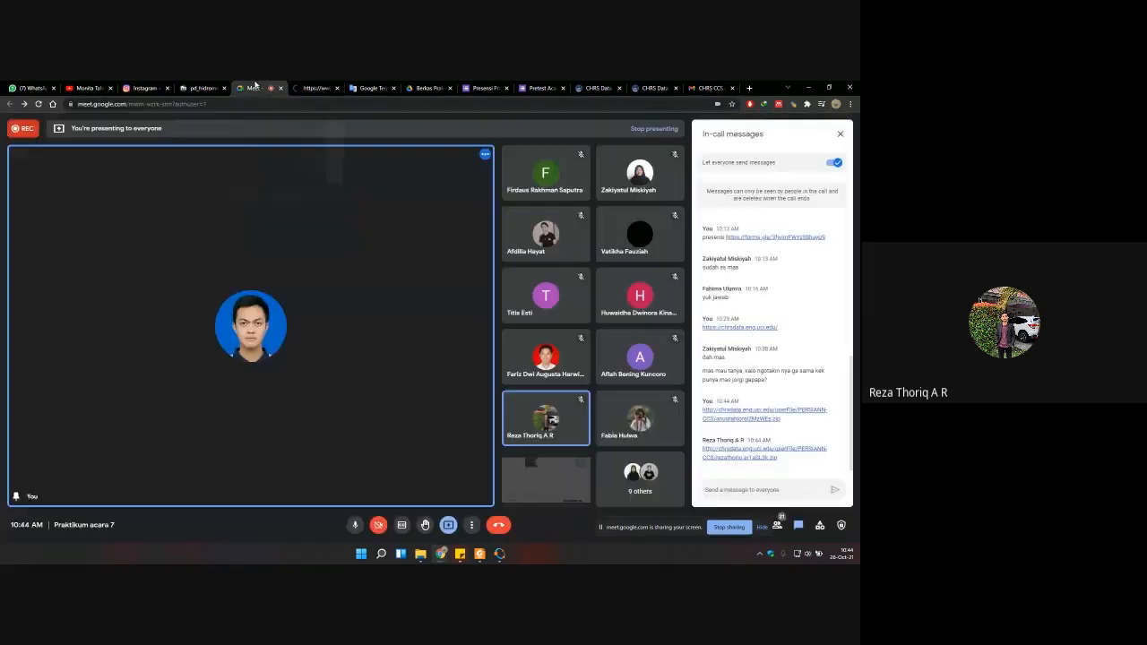
left_click(313, 87)
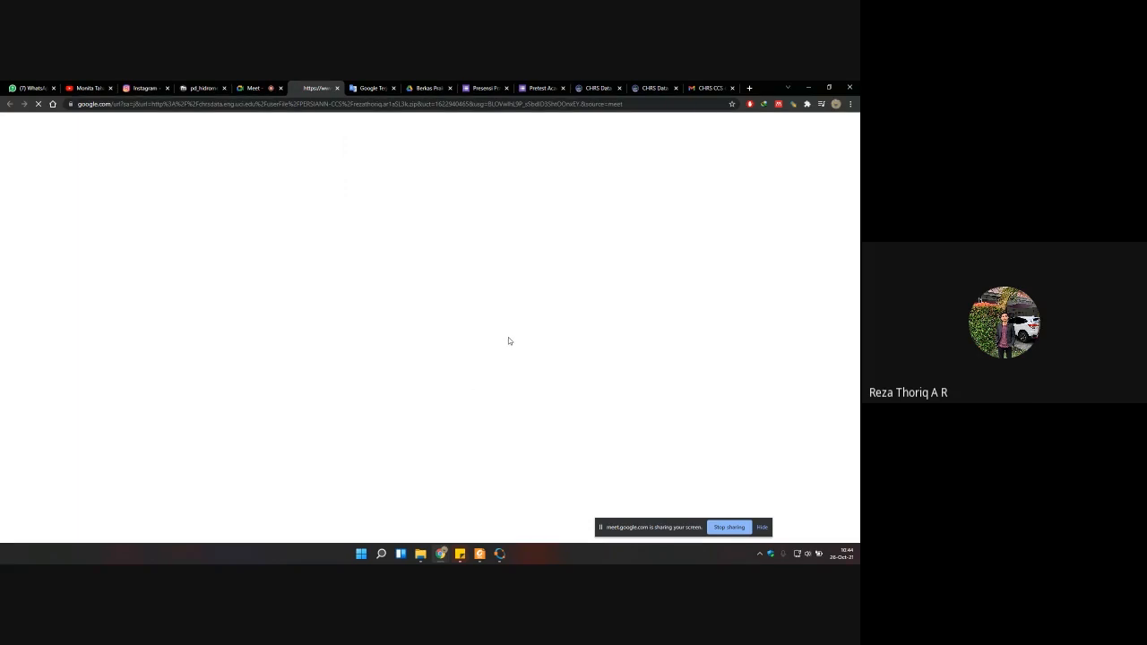
left_click(698, 86)
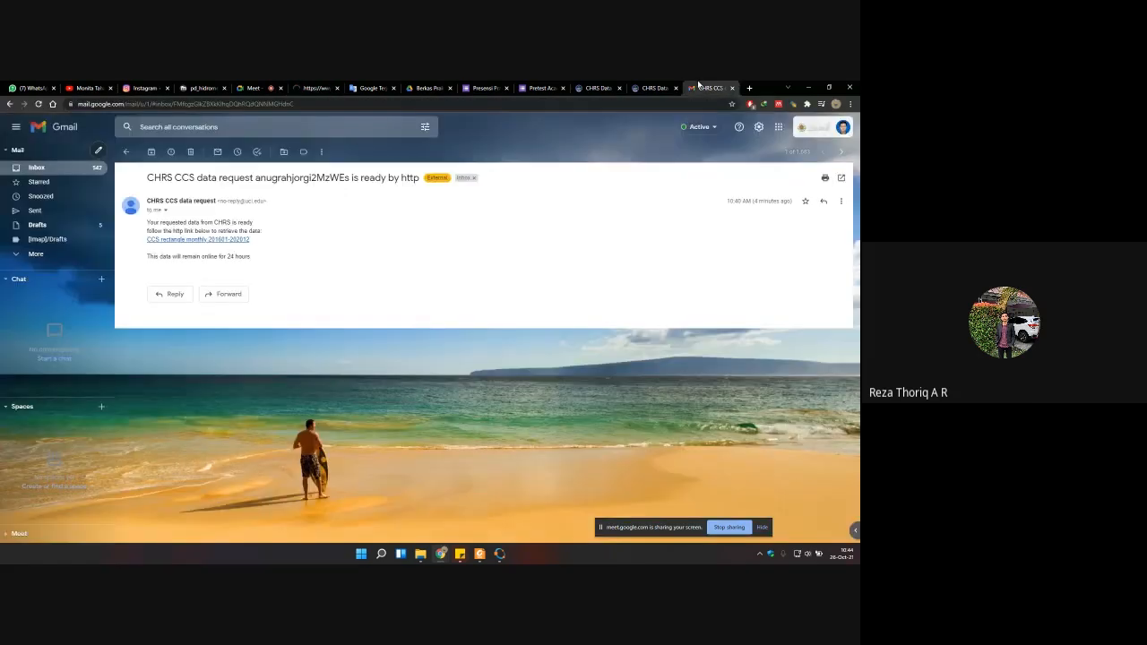
left_click(304, 87)
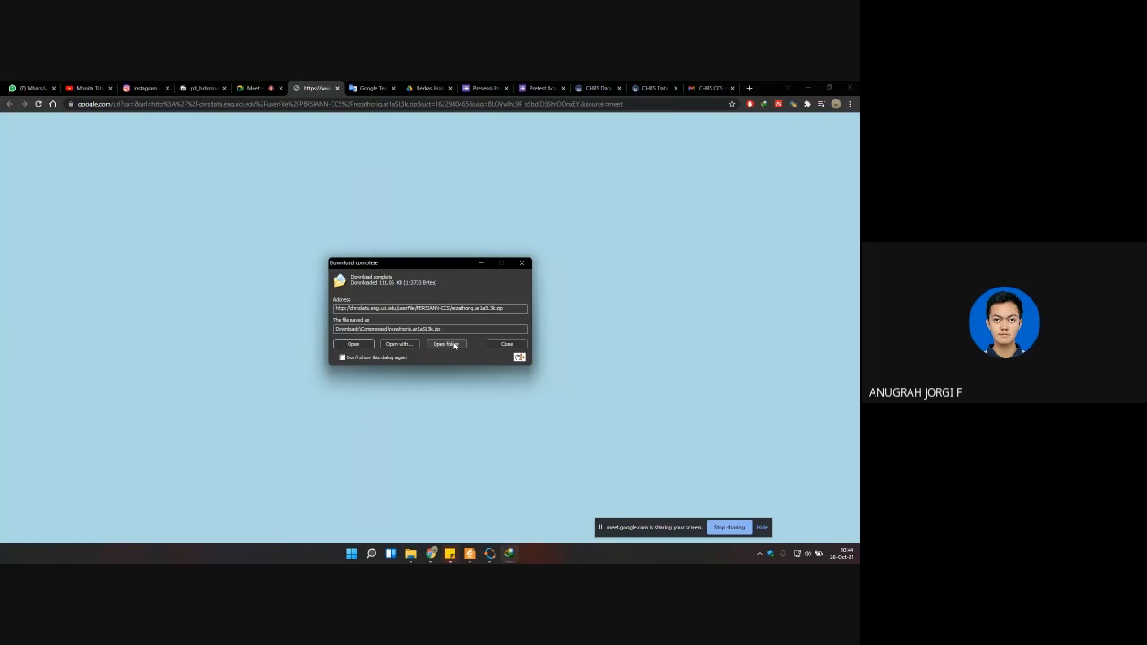
left_click(445, 344)
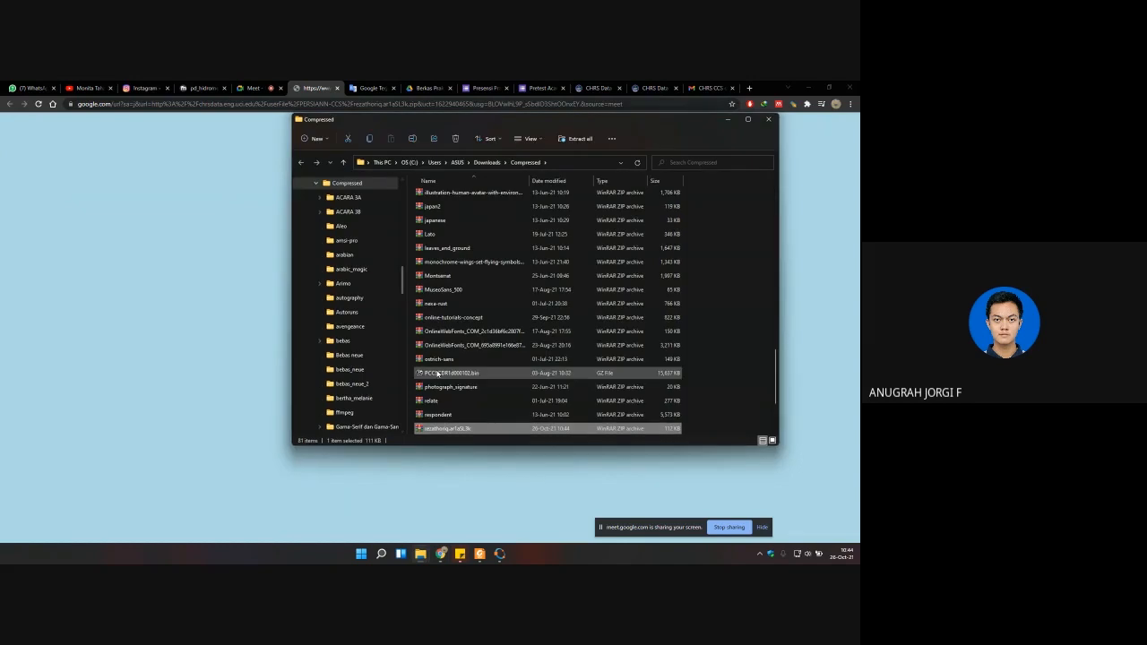
Step: Show the Compressed downloads folder over the Meet call with its window clear of the chat, and return to the message field
left_click(256, 89)
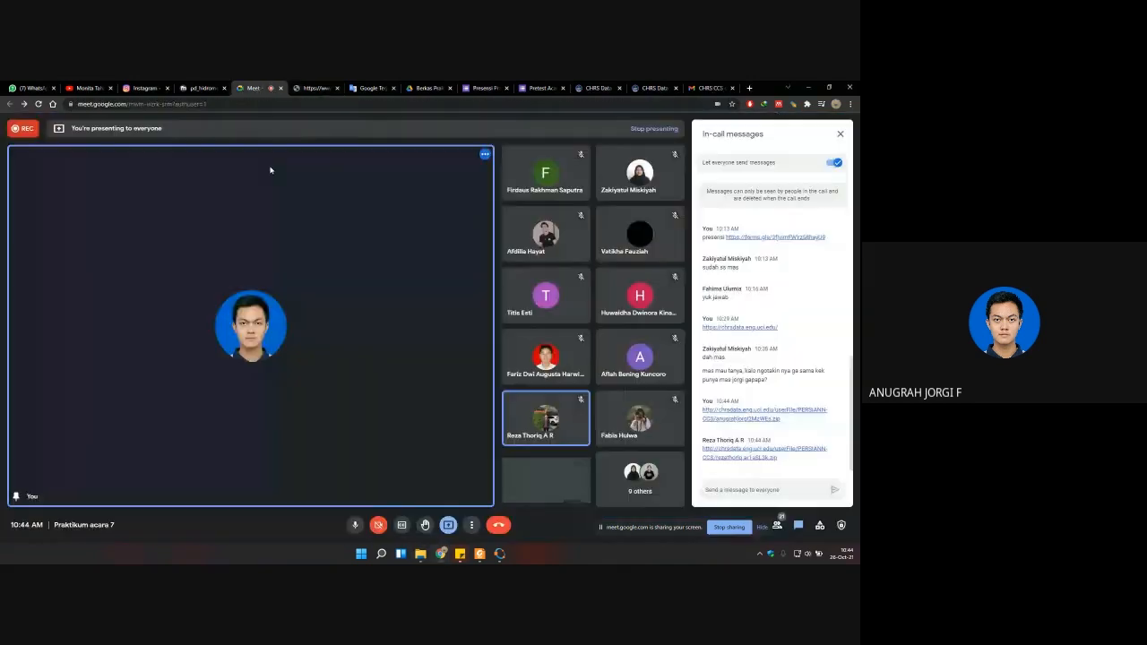
mouse_move(421, 554)
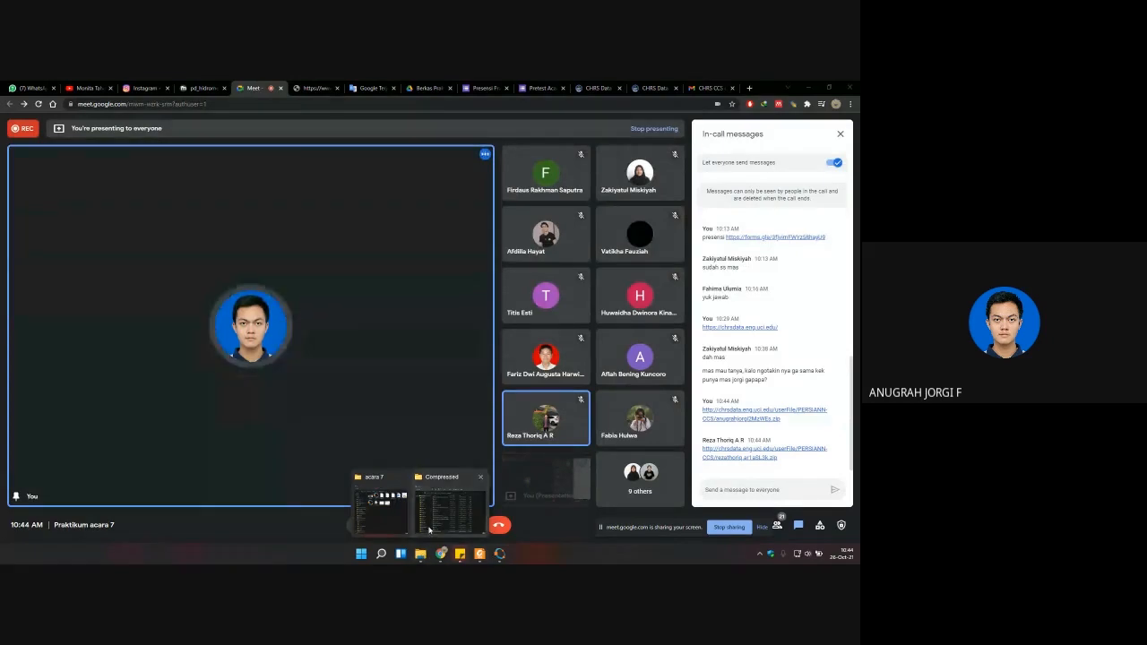
left_click(448, 504)
left_click_drag(514, 124, 321, 100)
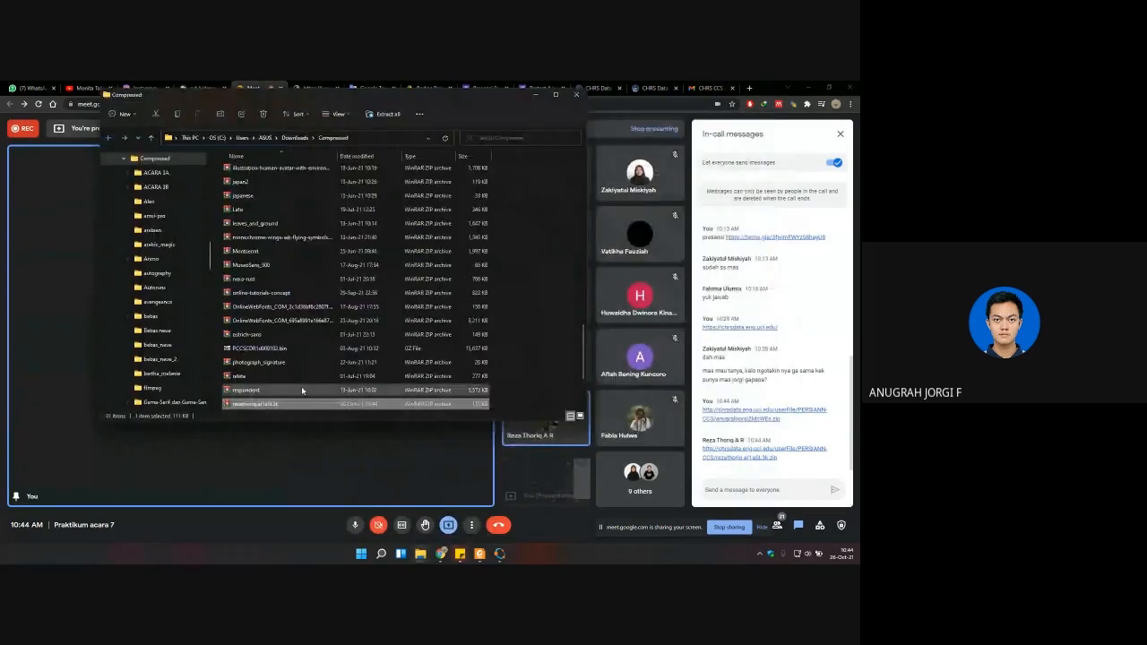
left_click_drag(758, 449, 756, 490)
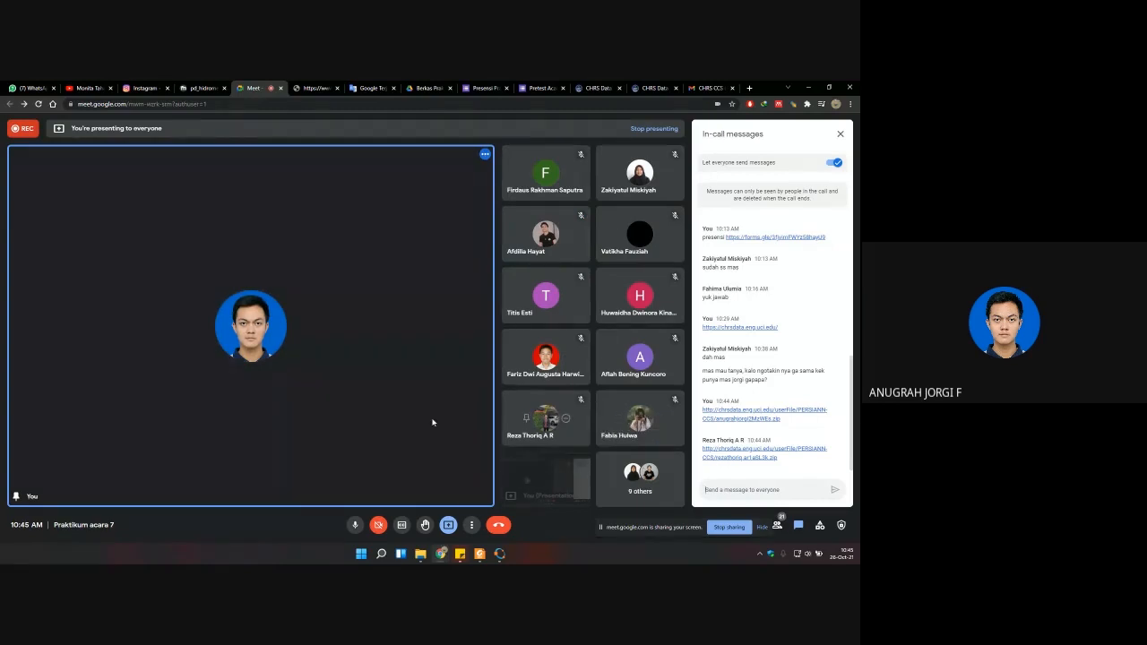
Step: Open an incognito browser window, and return from Octave to the Google Meet call to view the participants' chat replies
key("ctrl+shift+n")
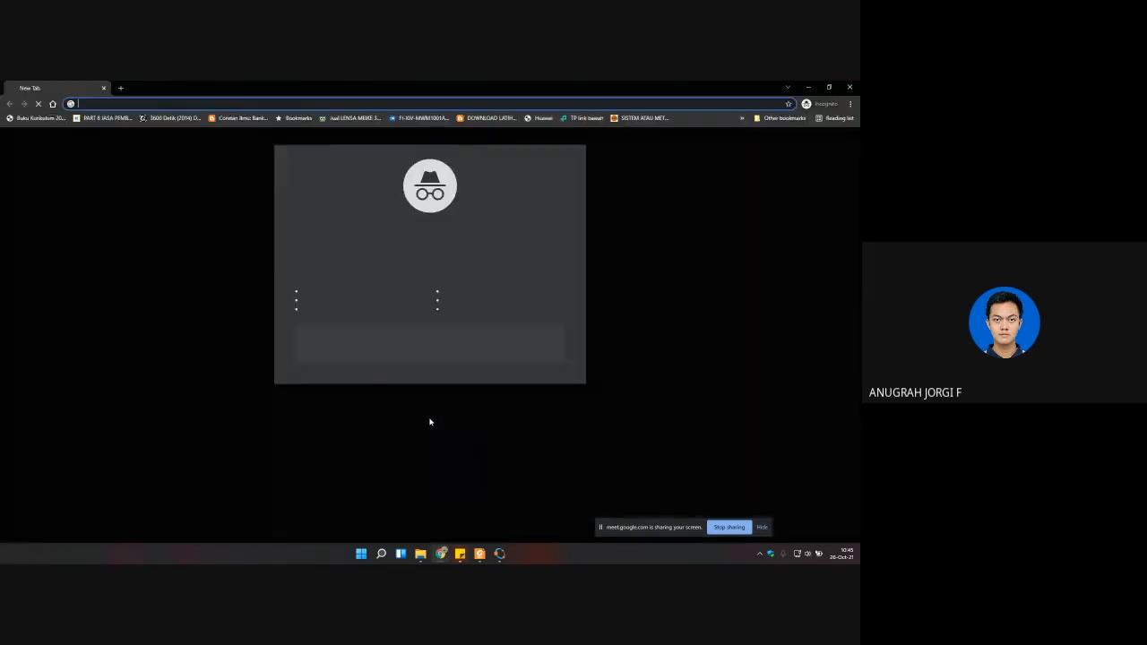
mouse_move(419, 554)
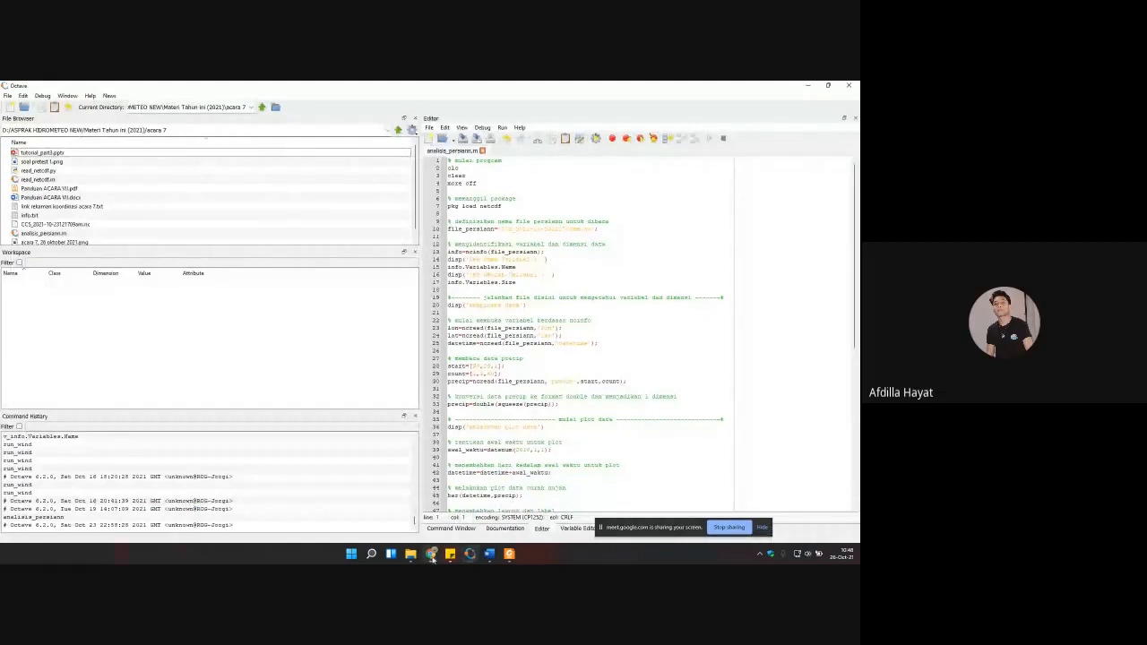
mouse_move(431, 557)
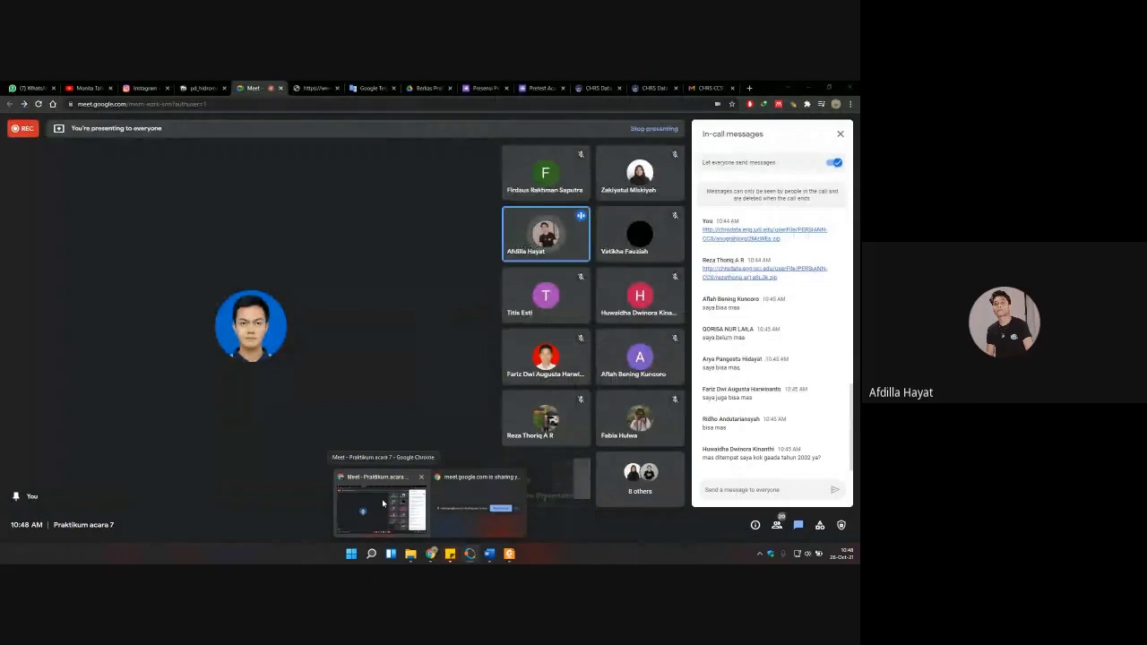
left_click(382, 503)
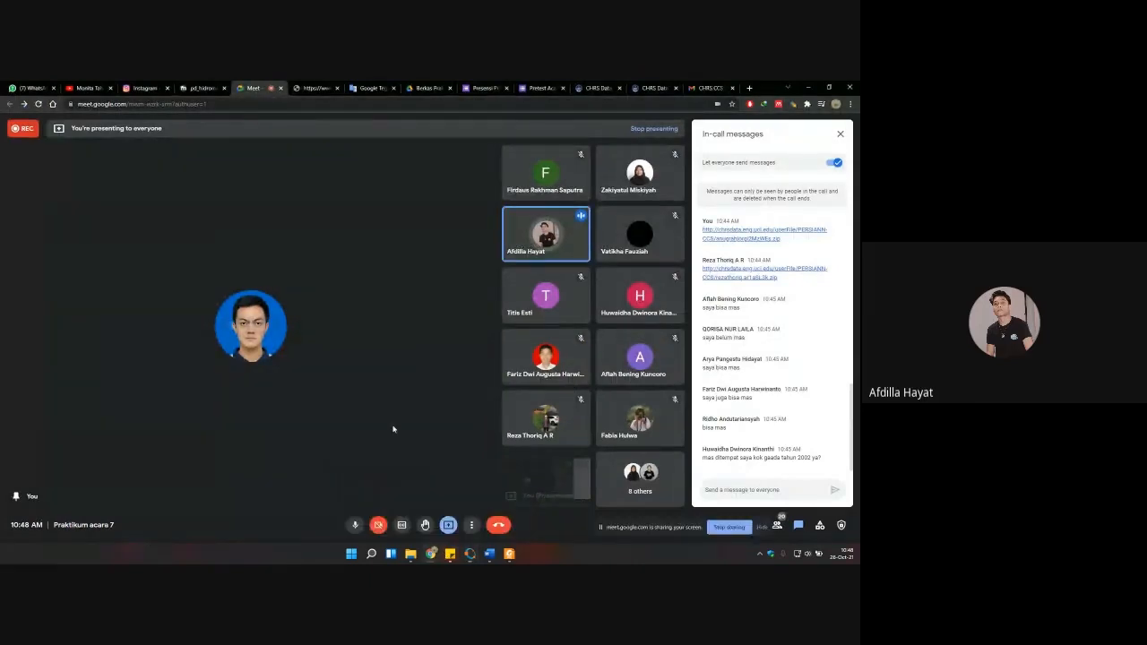
mouse_move(544, 242)
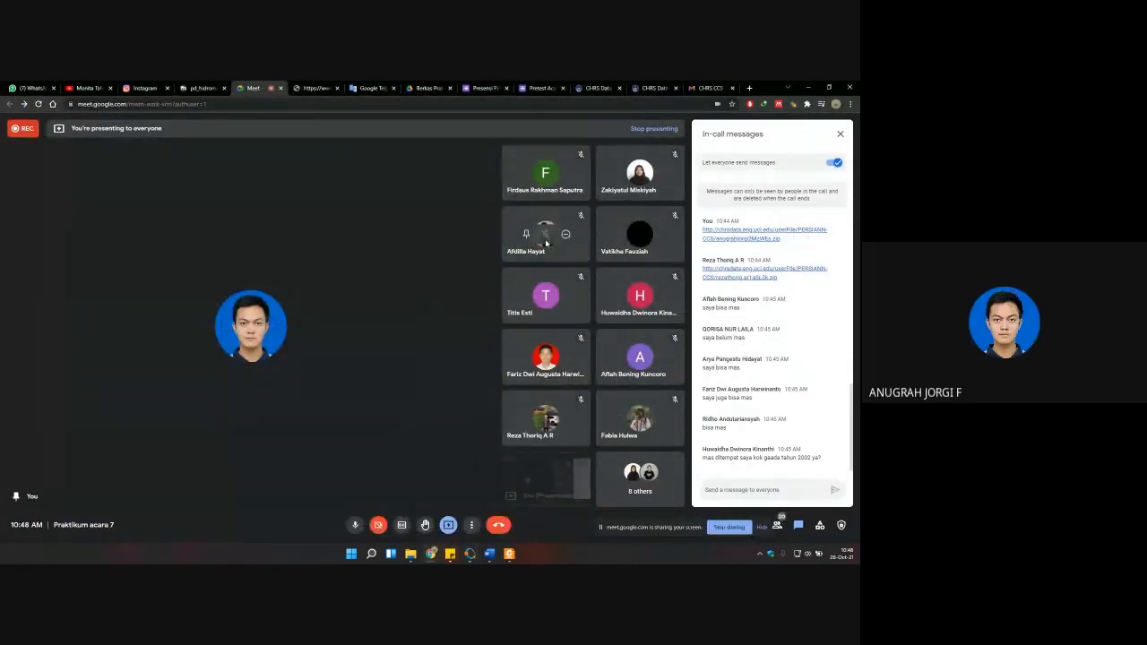
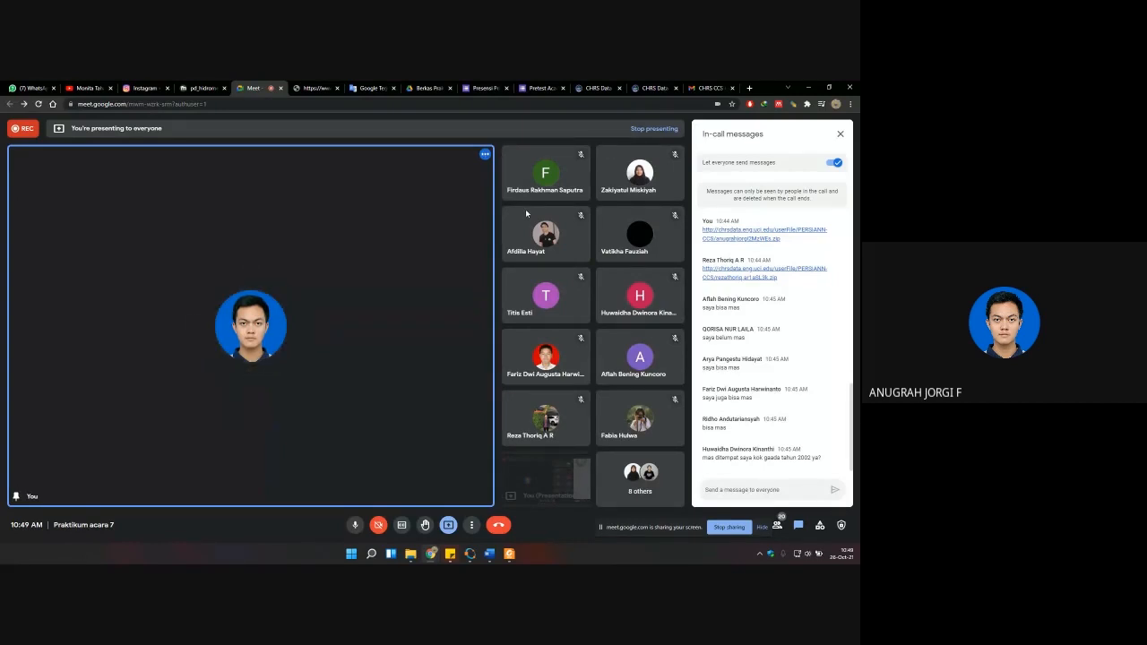
Step: Check the table of participants' assigned starting years in Panduan ACARA VII.pdf, and return to the Google Meet call
mouse_move(509, 554)
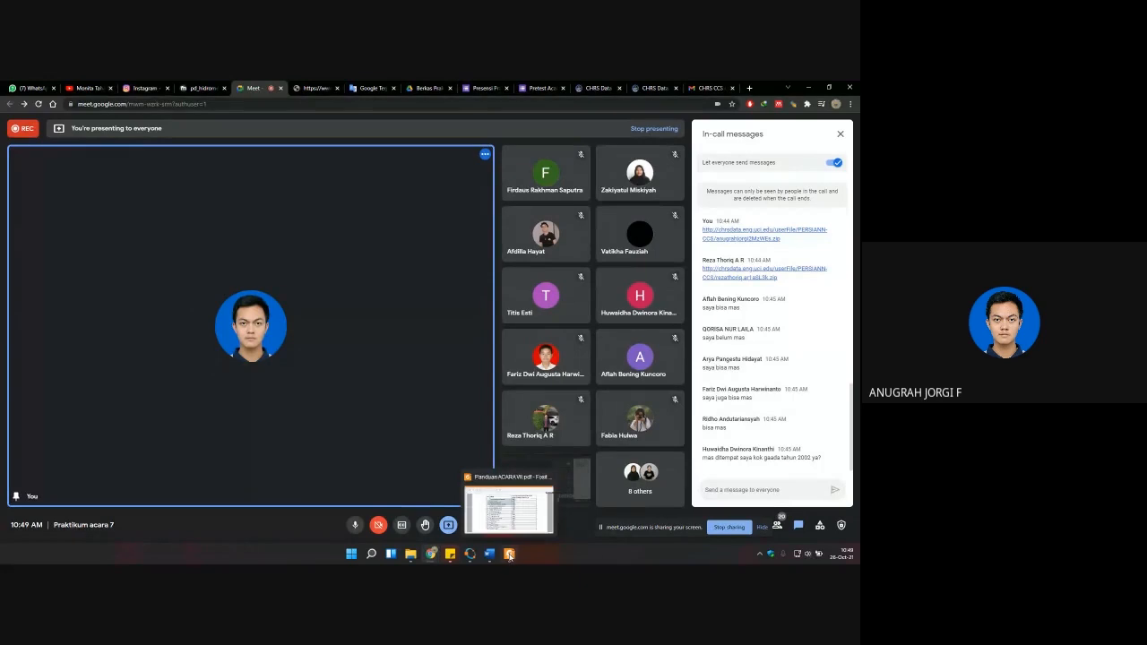
left_click(510, 528)
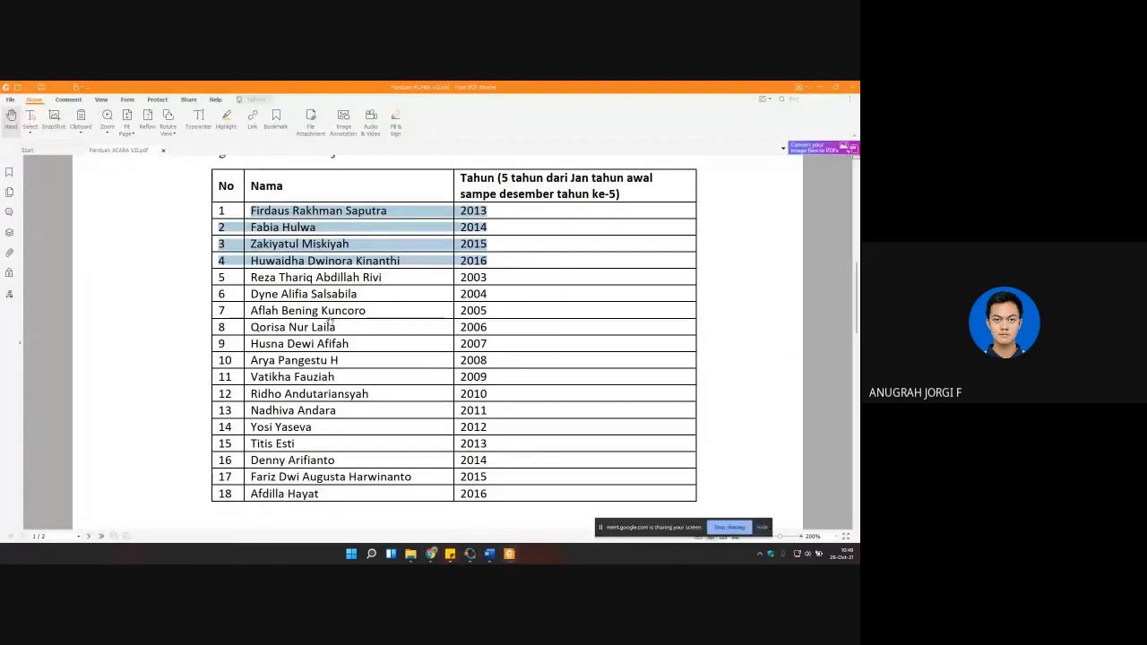
left_click(328, 268)
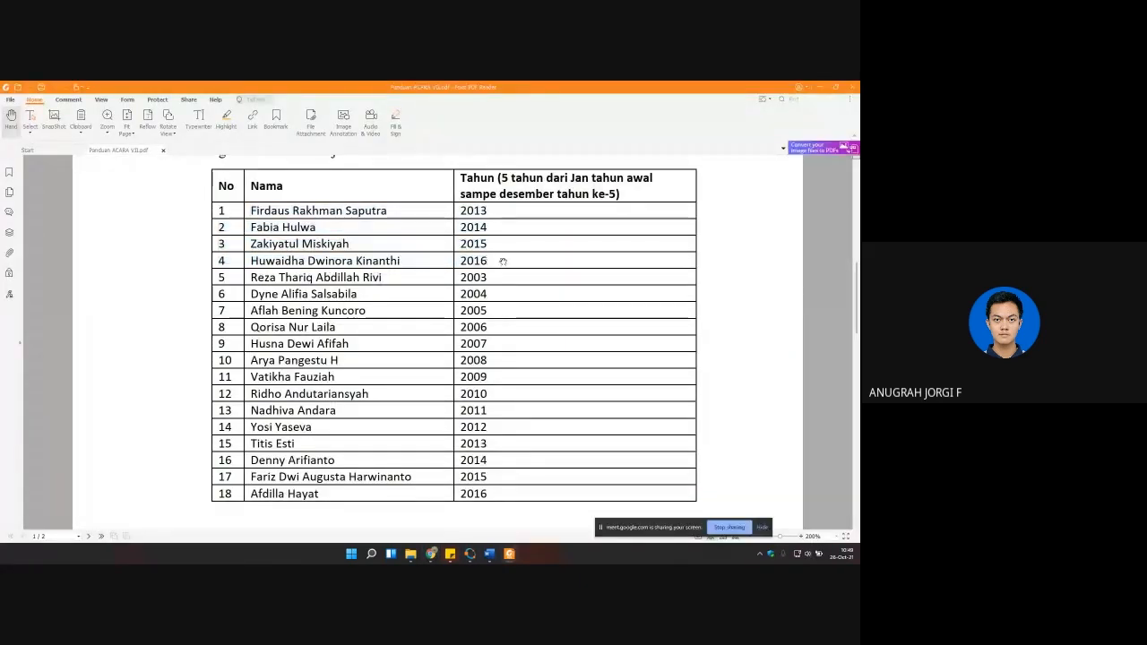
left_click(820, 88)
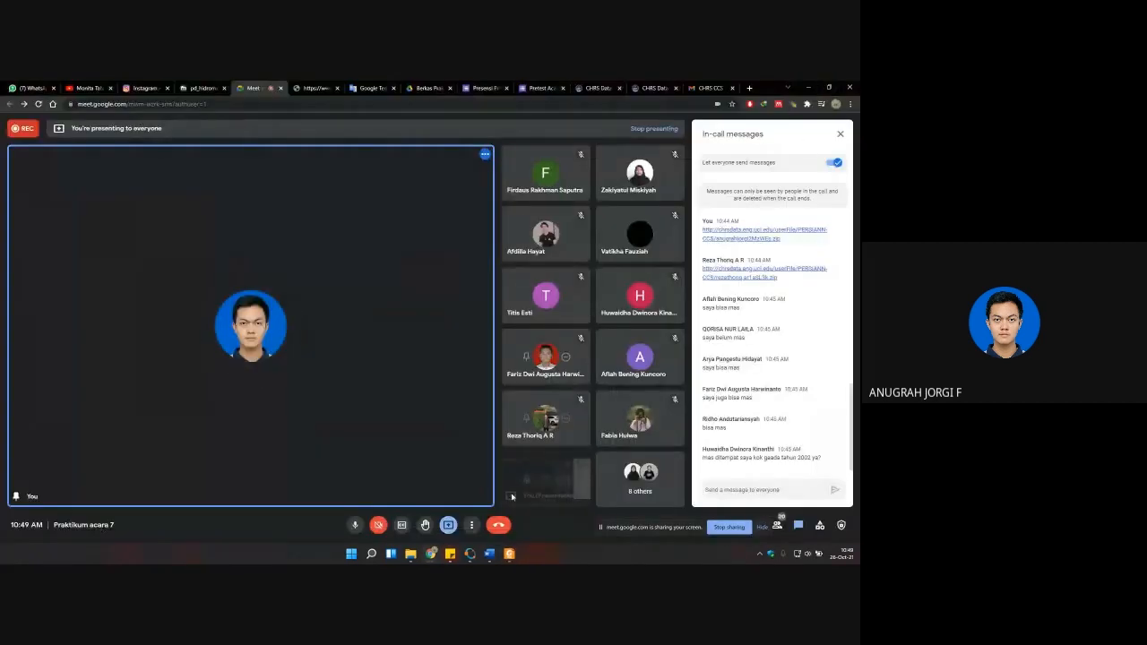
left_click(469, 554)
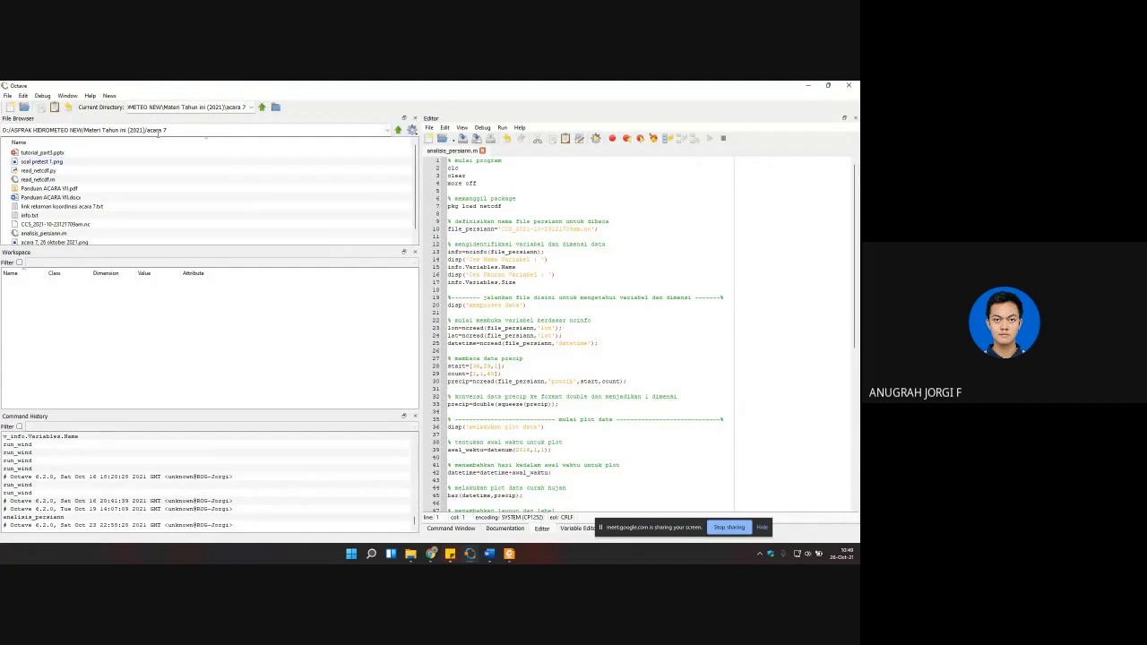
left_click(430, 128)
left_click(440, 139)
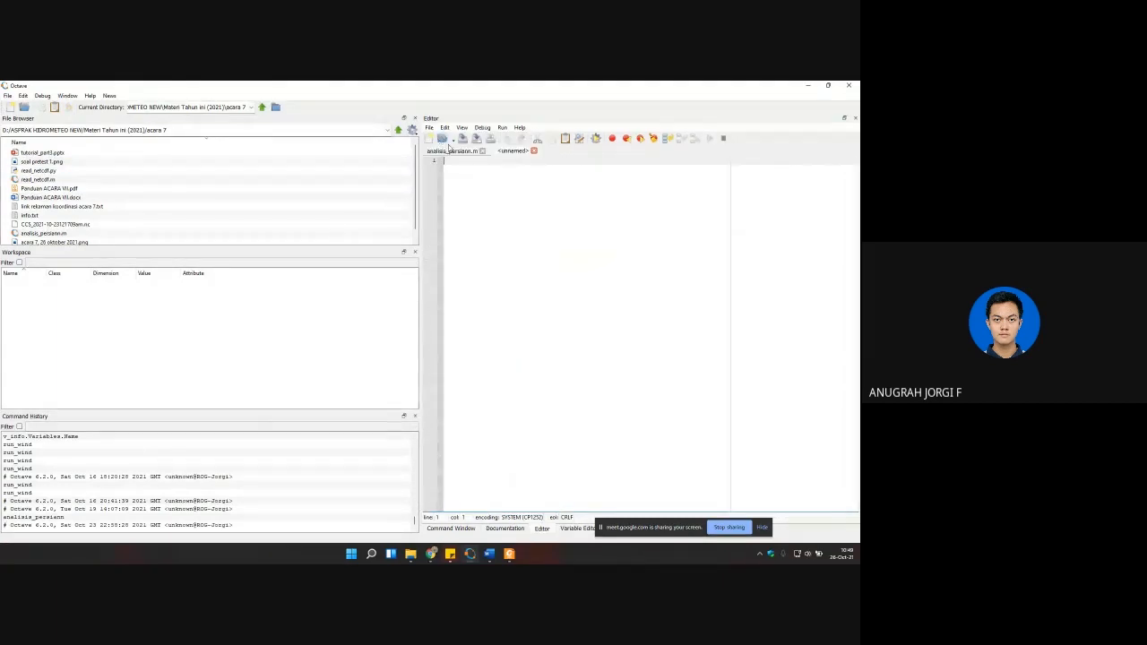
left_click(533, 151)
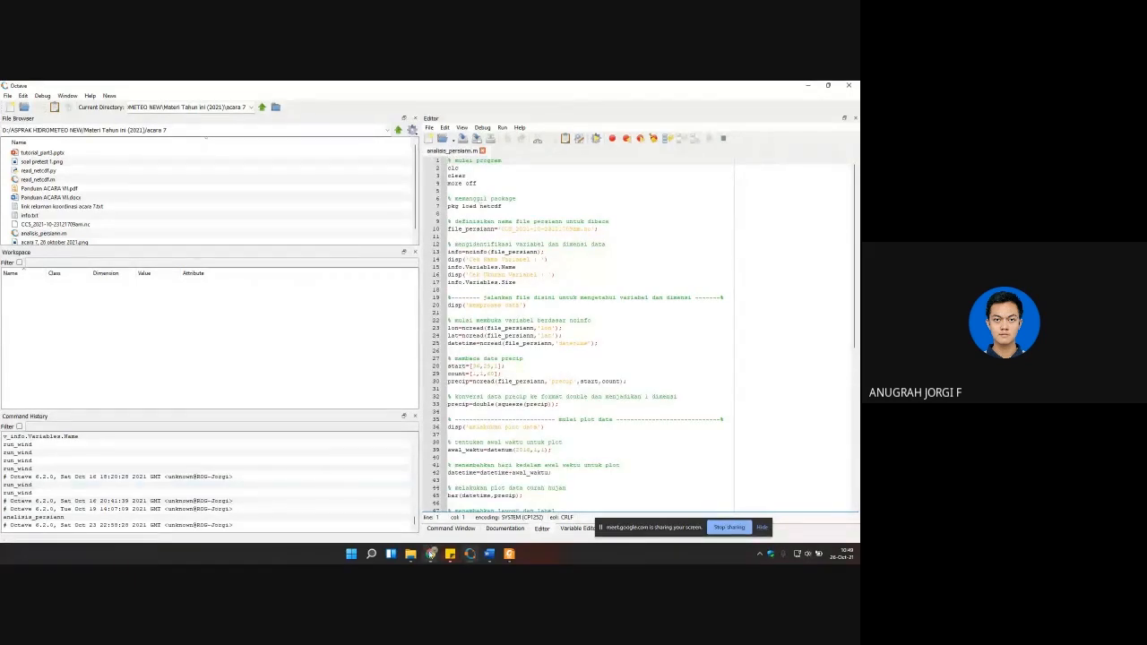
Step: Switch to the browser and open the Lampiran 7.3 sample script for PERSIANN rainfall processing from the pd_hidromet course page
mouse_move(431, 555)
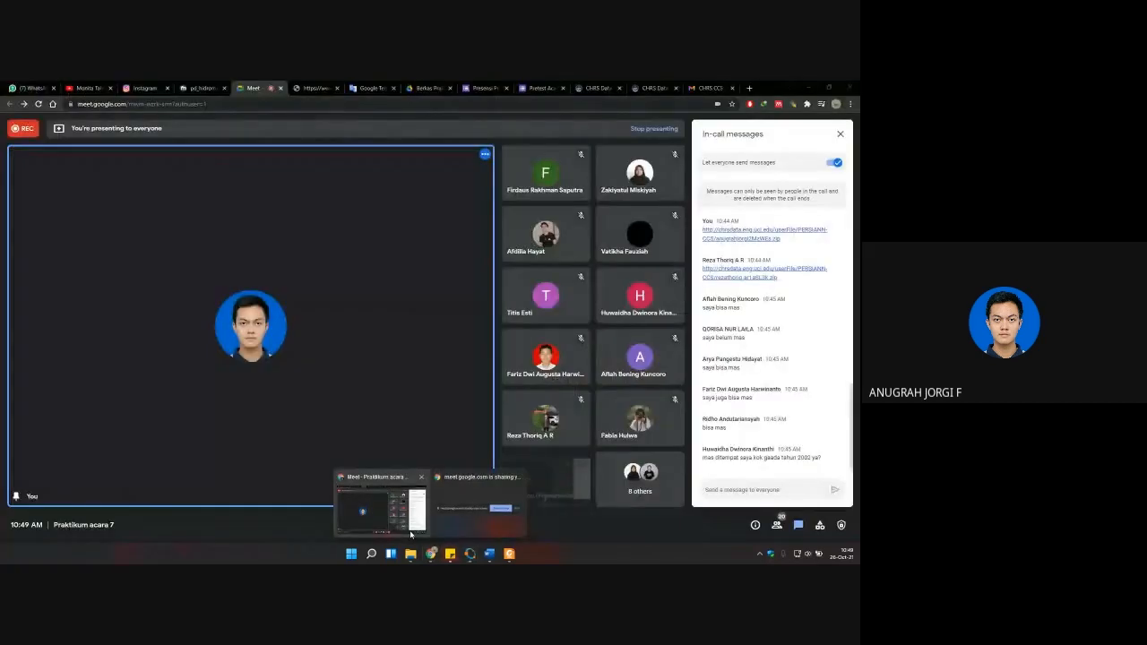
left_click(410, 534)
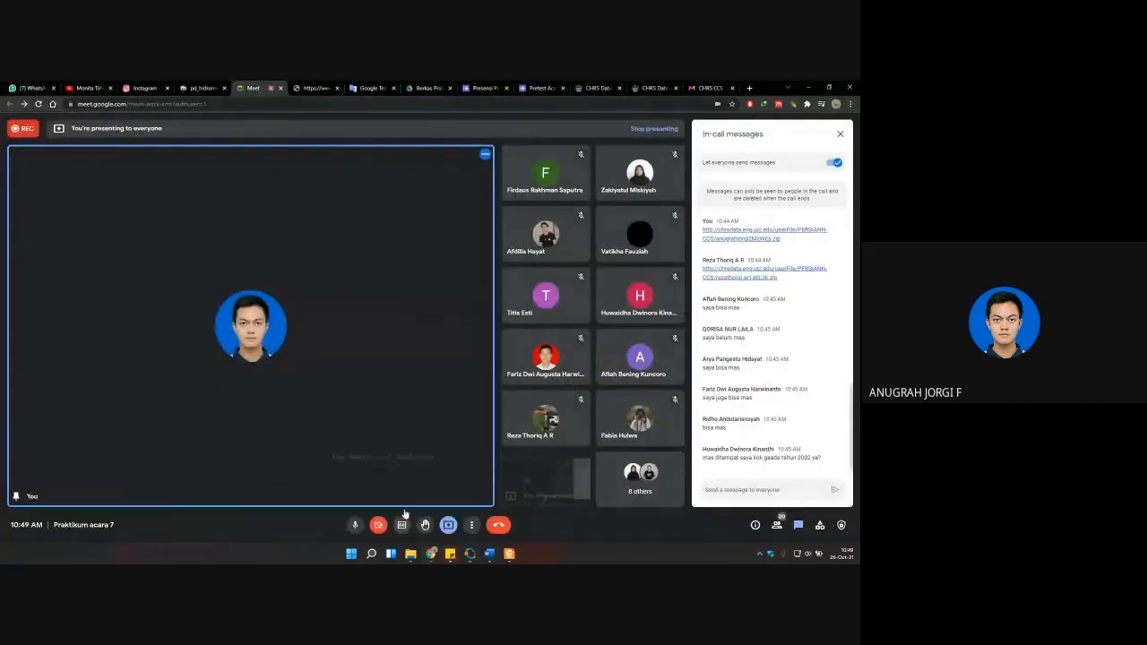
left_click(314, 87)
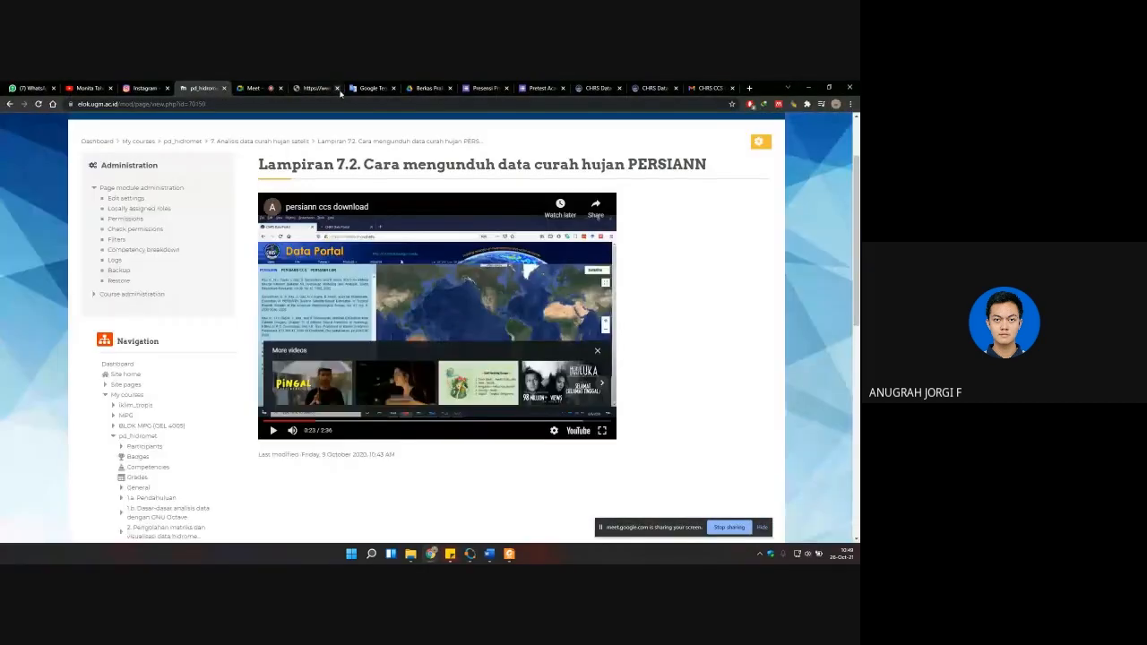
left_click(165, 142)
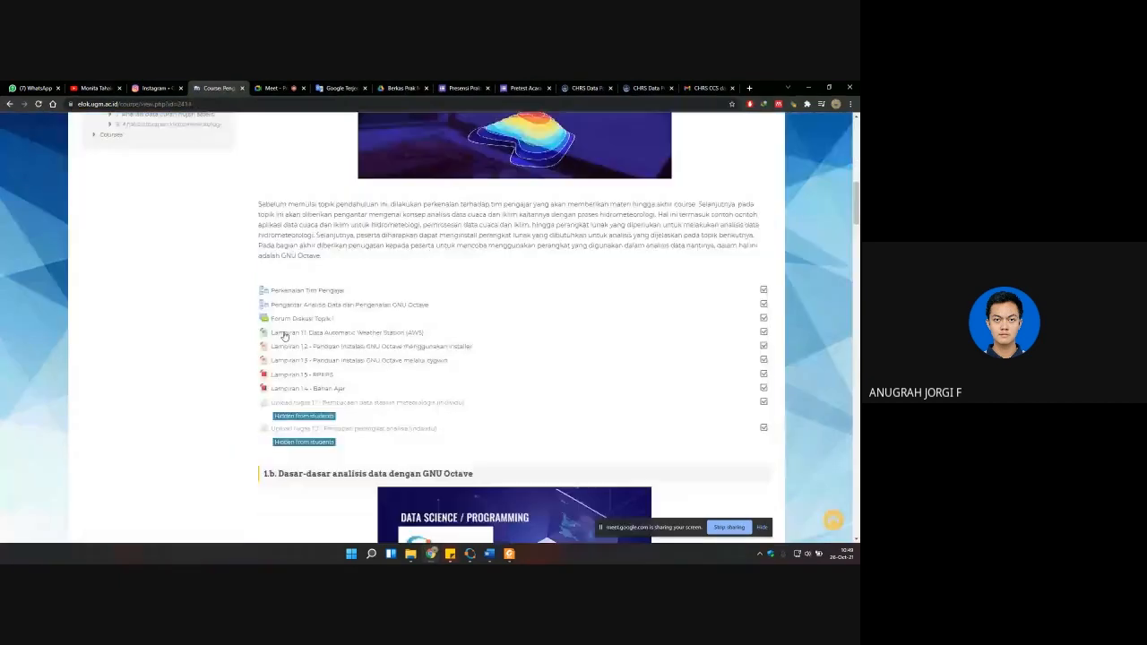
scroll(283, 335, "down", 15)
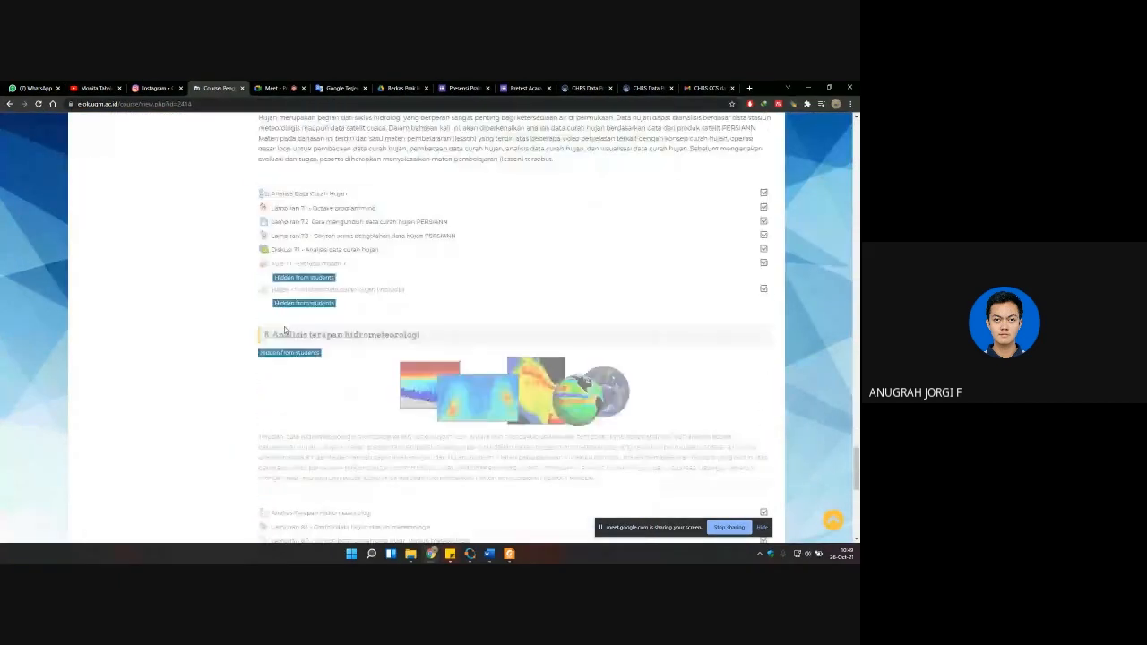
scroll(299, 327, "up", 3)
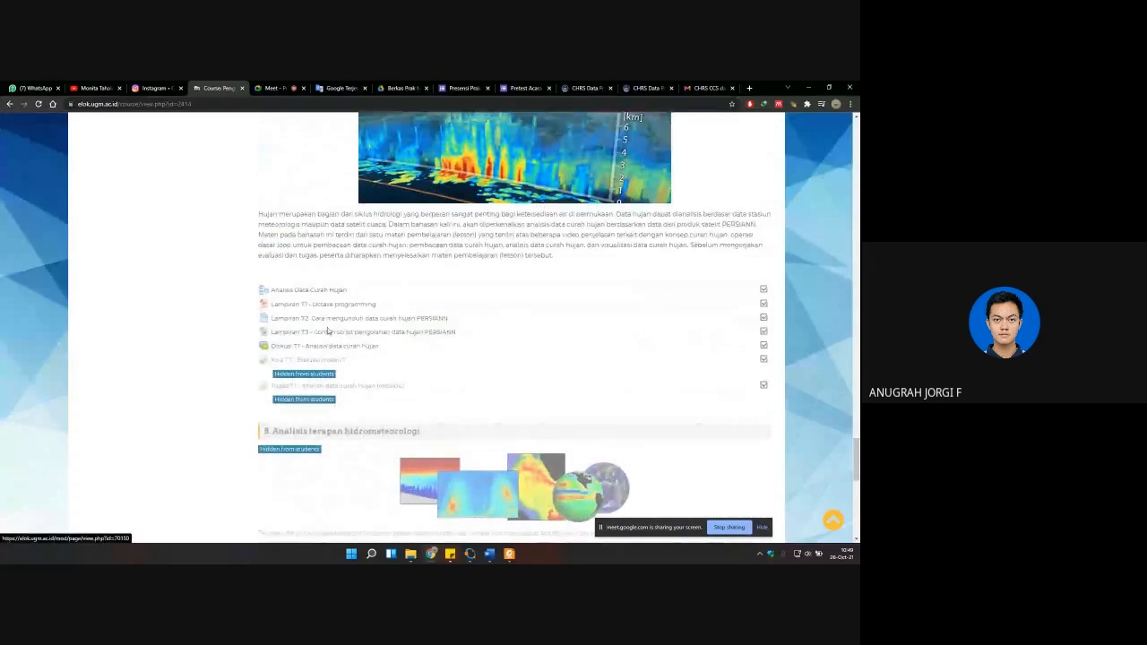
scroll(369, 373, "up", 1)
left_click(370, 380)
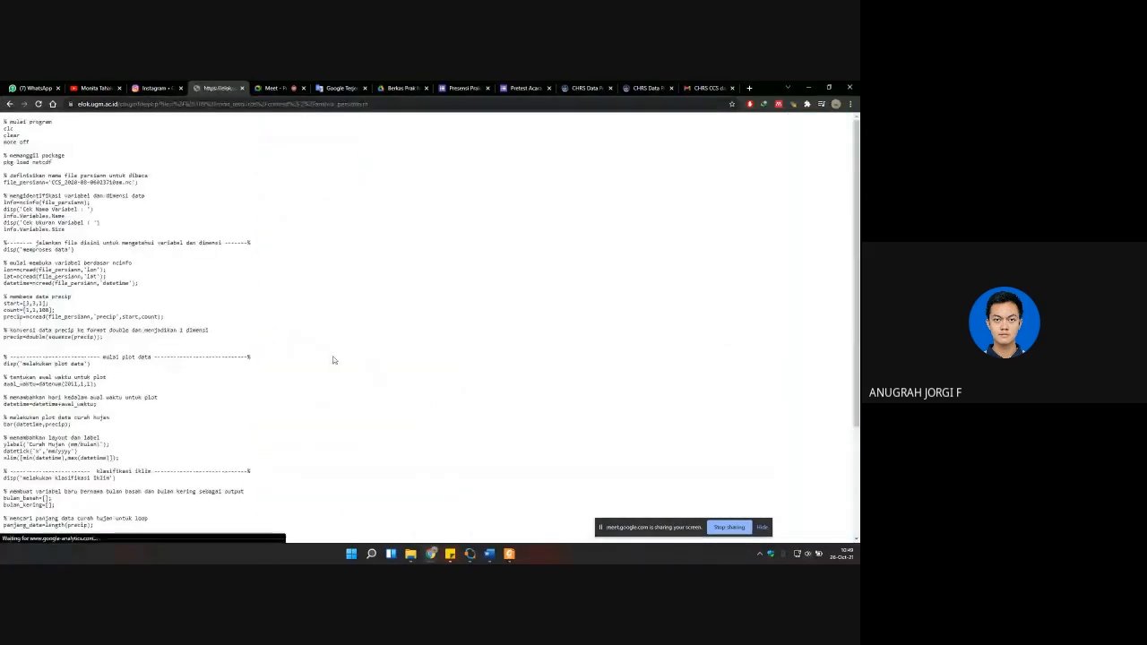
Step: Replace the contents of analisis_persiann.m in Octave with the sample script's opening part, from "% mulai program" through info.Variables.Size
left_click_drag(4, 122, 216, 237)
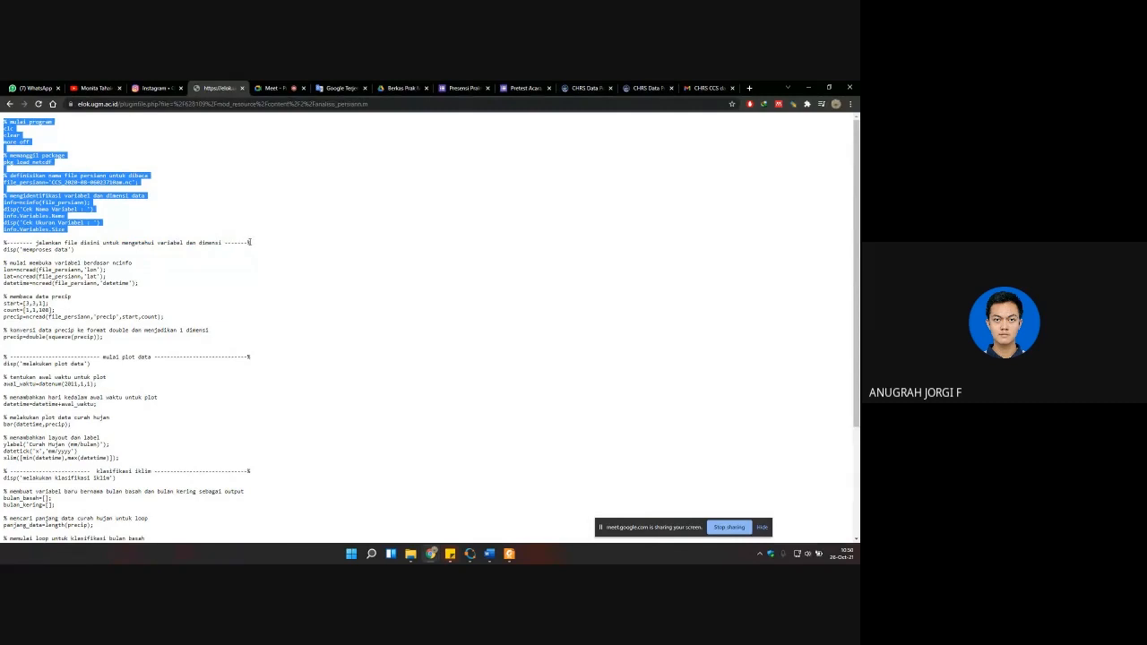
key("alt+Tab")
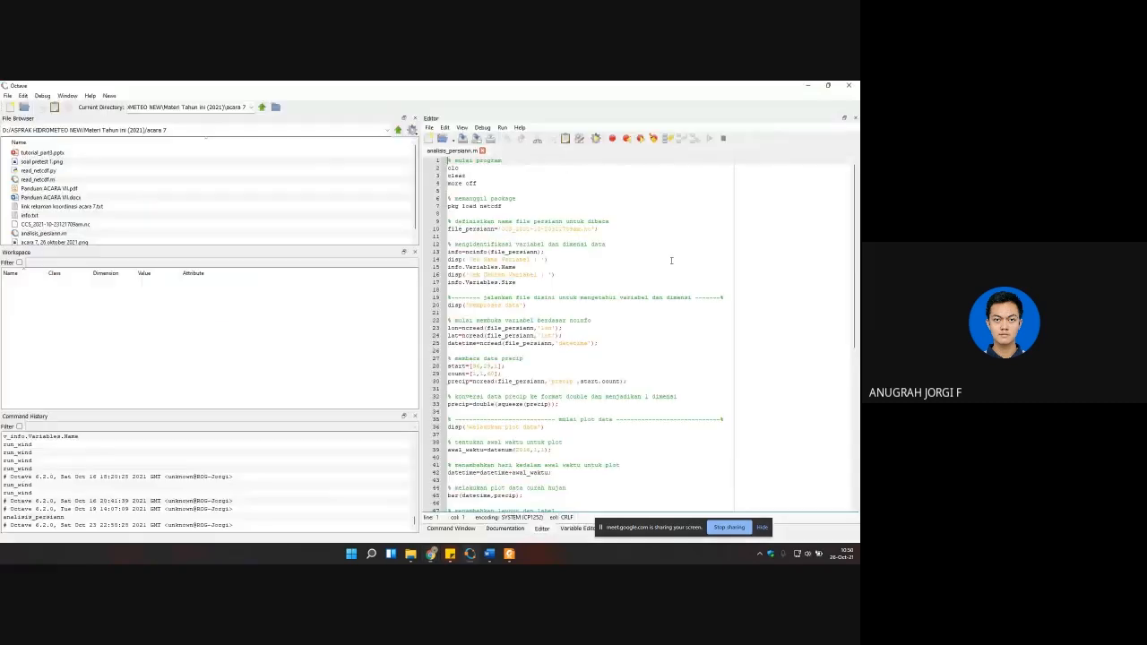
left_click(585, 342)
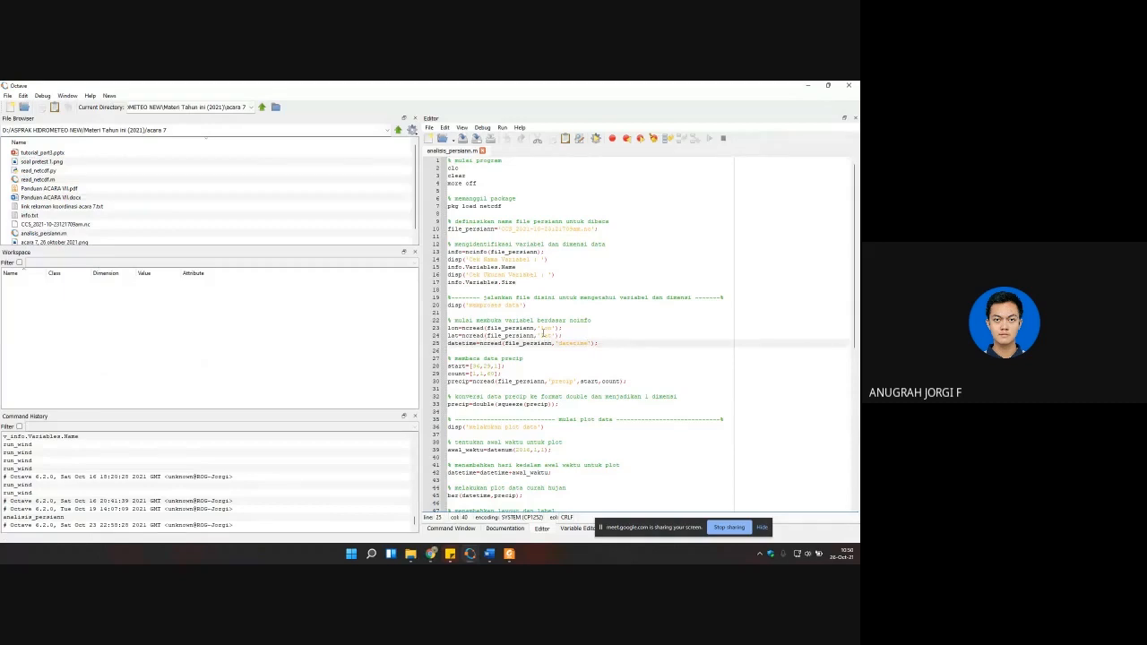
key("ctrl+a")
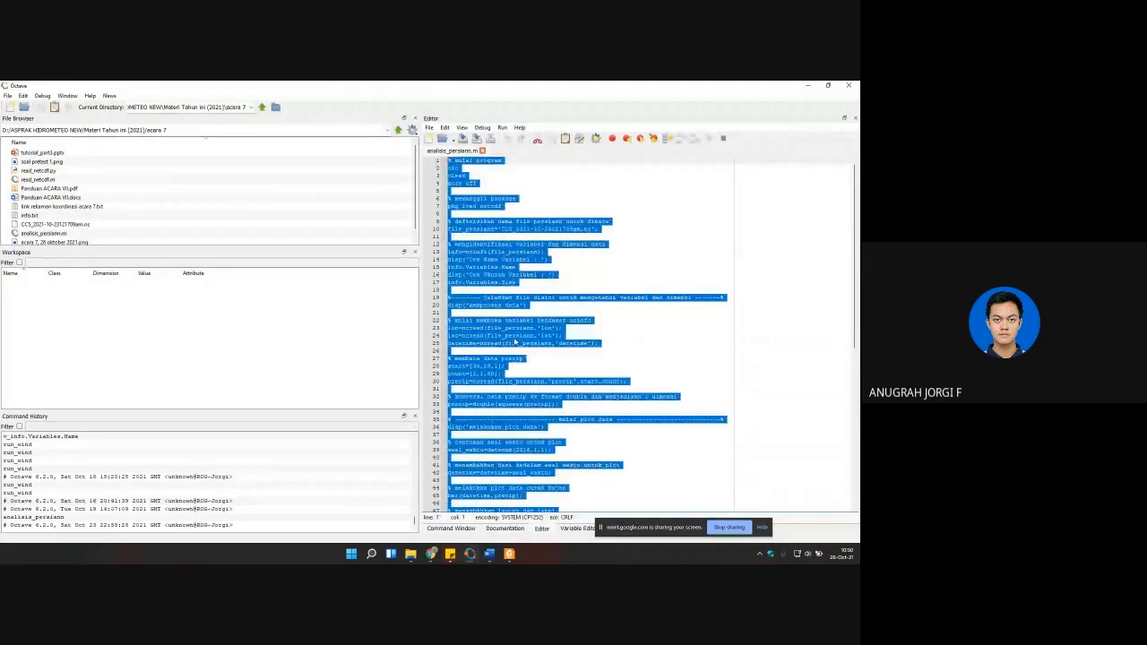
key("ctrl+v")
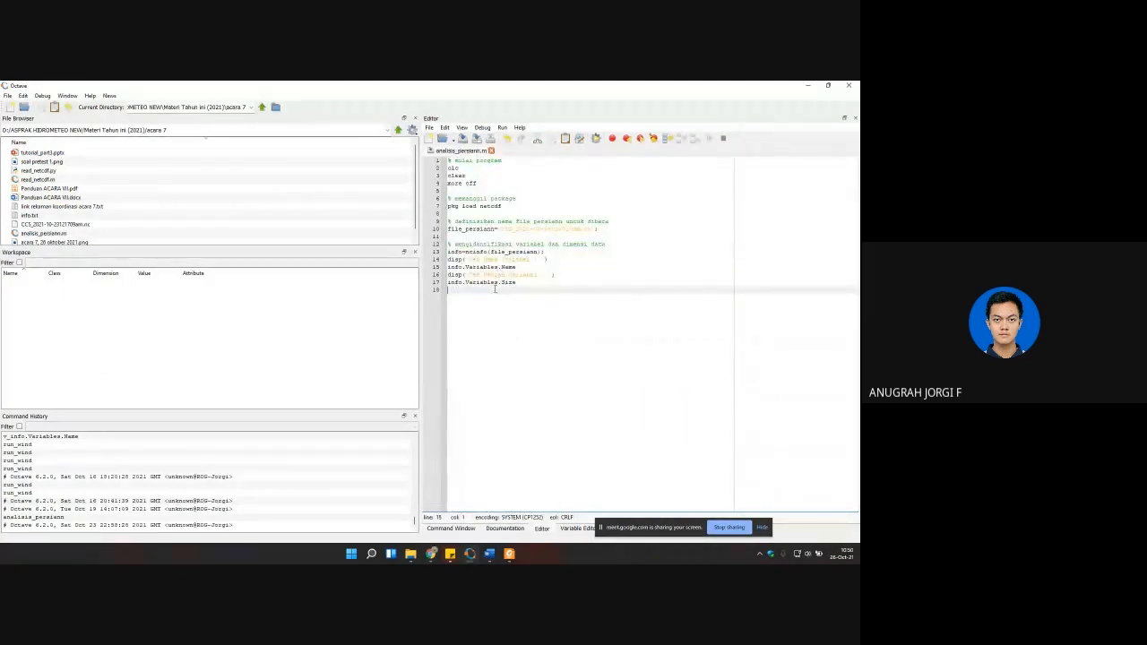
key("BackSpace")
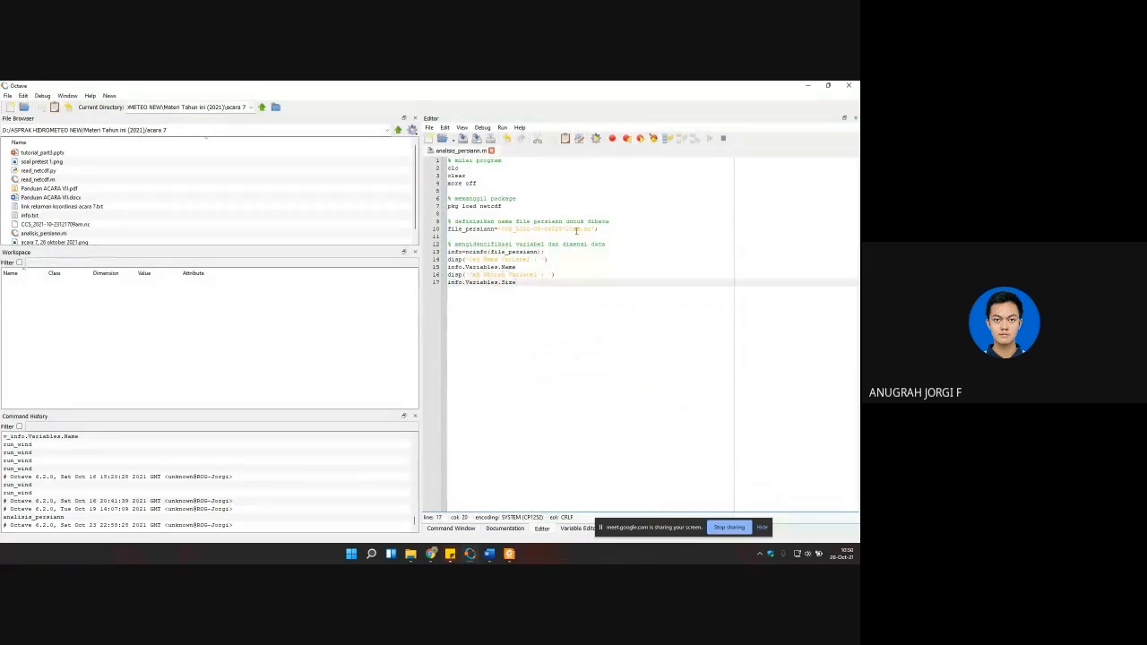
Step: Point file_persiann on line 10 to the 2021-10-23 CCS NetCDF file in the acara 7 folder, and save and run the script
left_click_drag(579, 229, 500, 229)
scroll(92, 217, "down", 1)
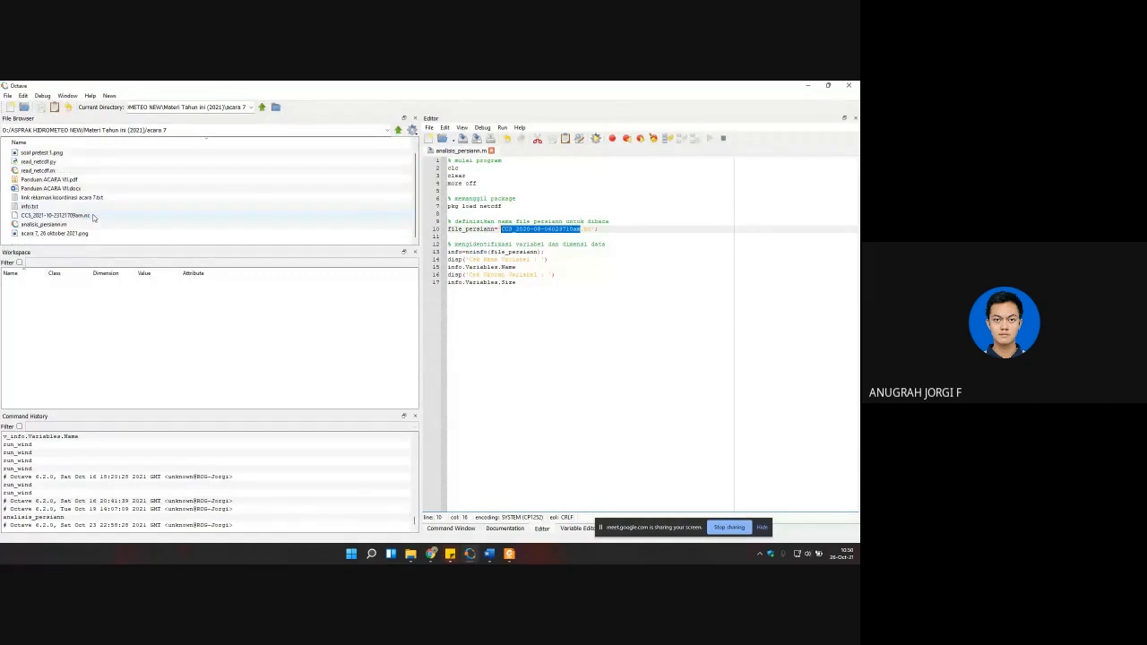
scroll(81, 215, "up", 1)
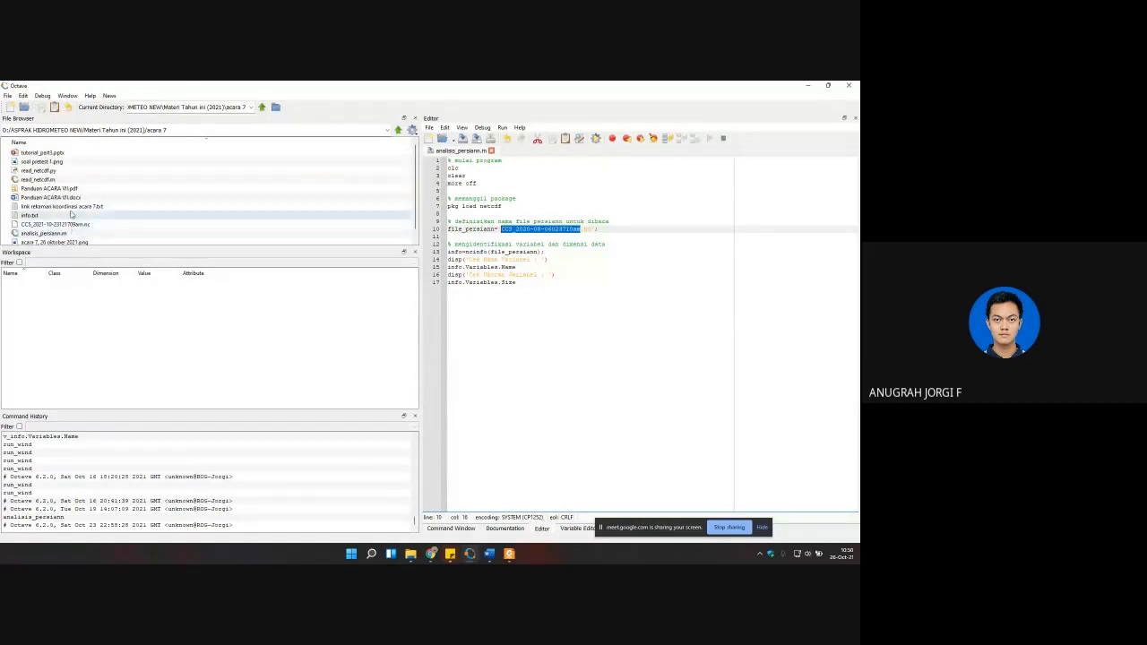
scroll(77, 222, "down", 1)
left_click(123, 218)
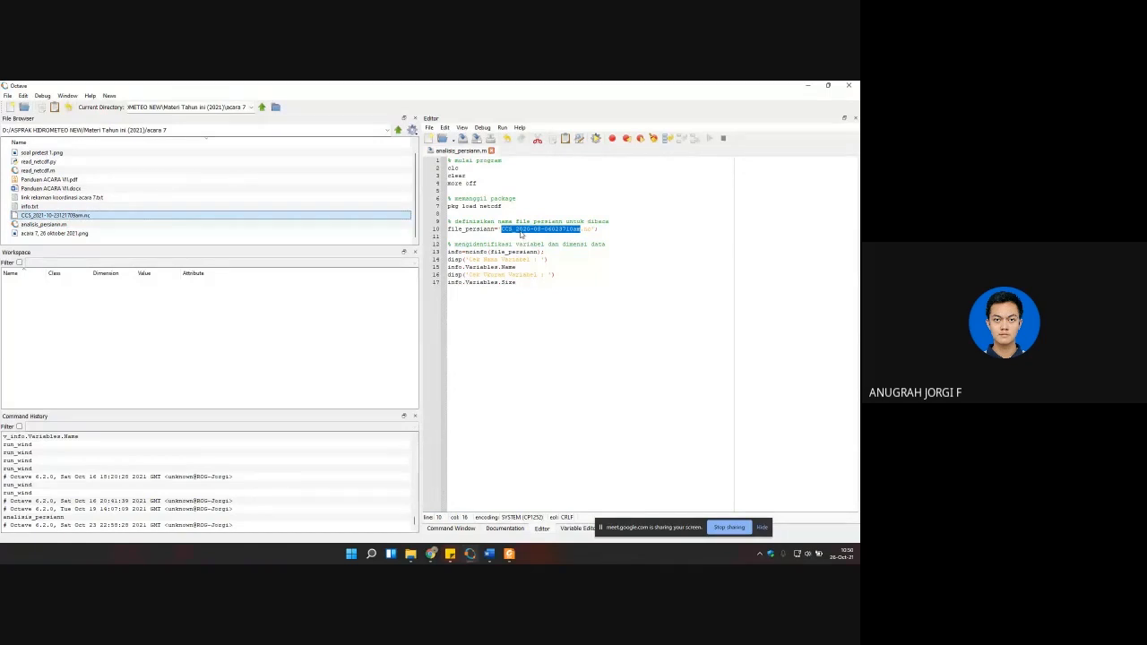
left_click(521, 231)
left_click(529, 229)
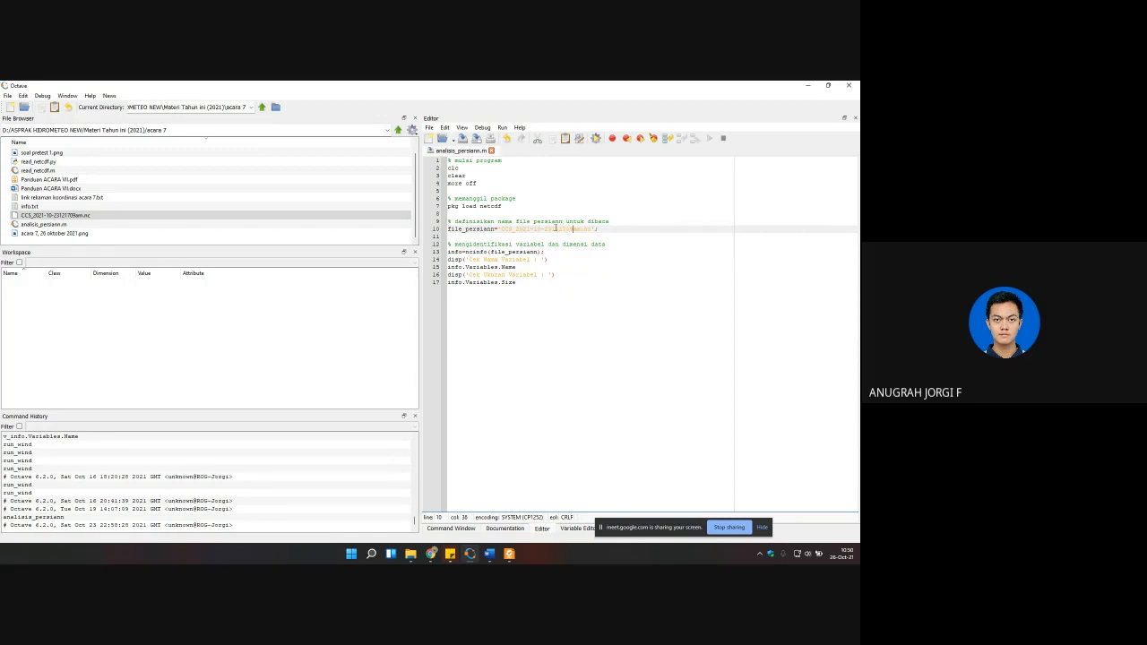
key("ctrl+s")
left_click(532, 236)
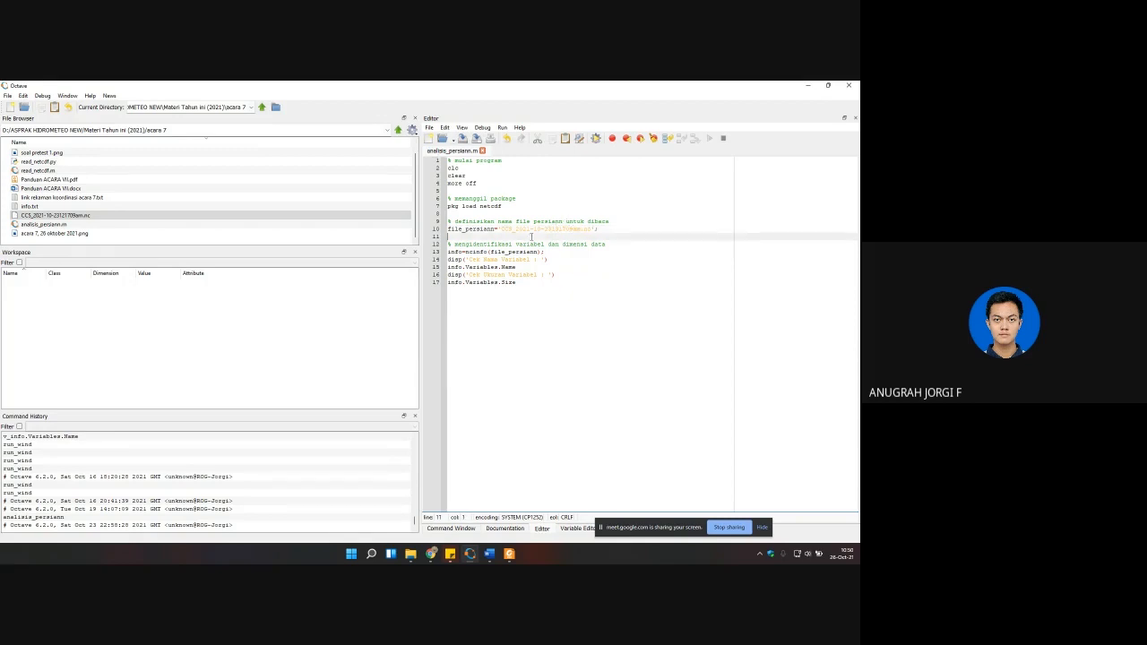
left_click(596, 140)
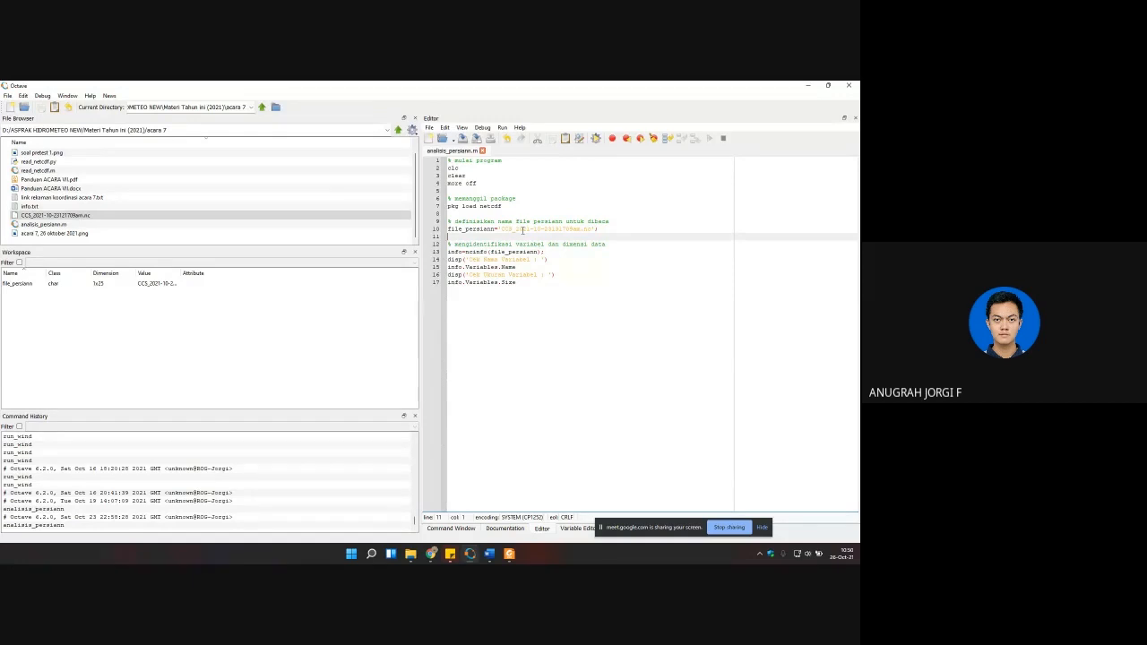
left_click(552, 229)
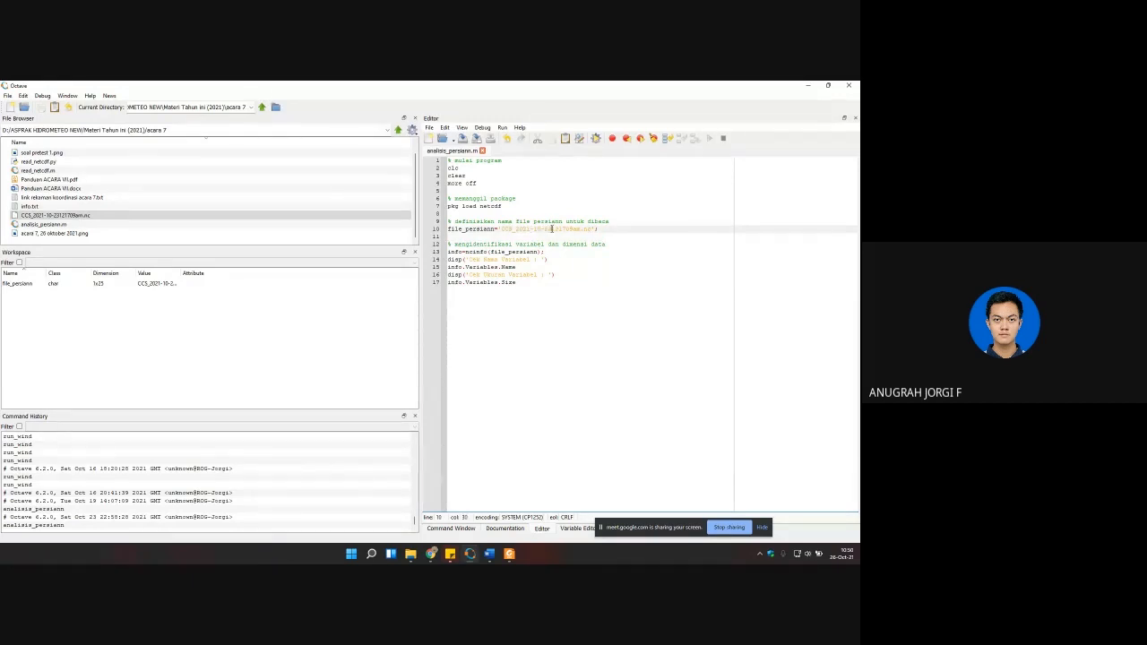
left_click(674, 243)
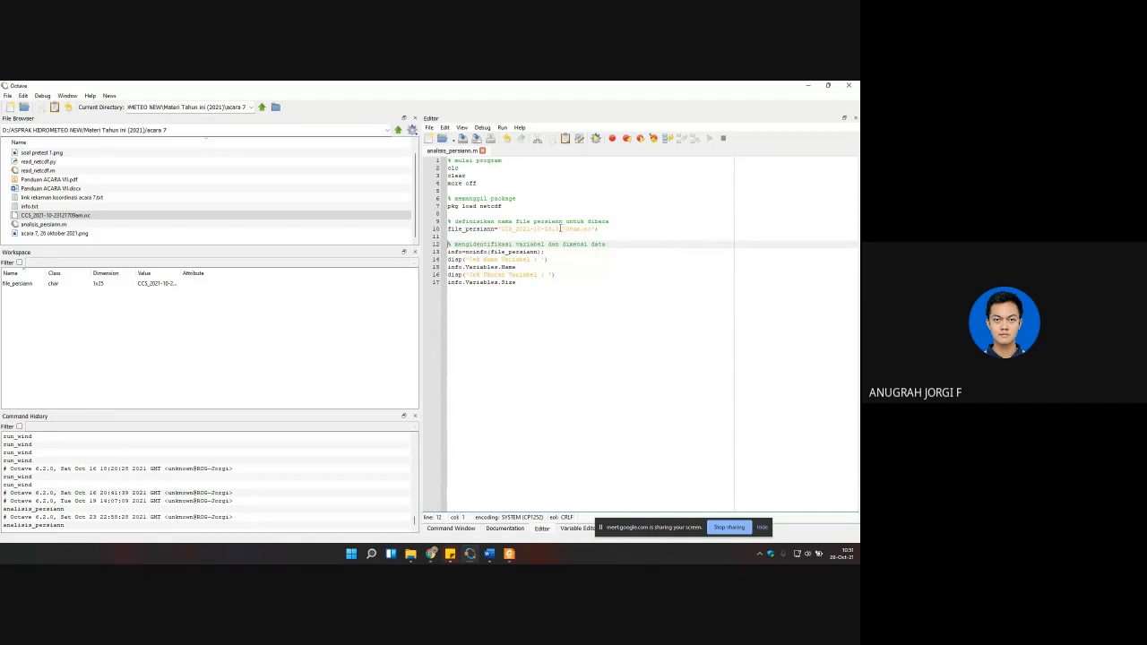
left_click(566, 230)
key("BackSpace")
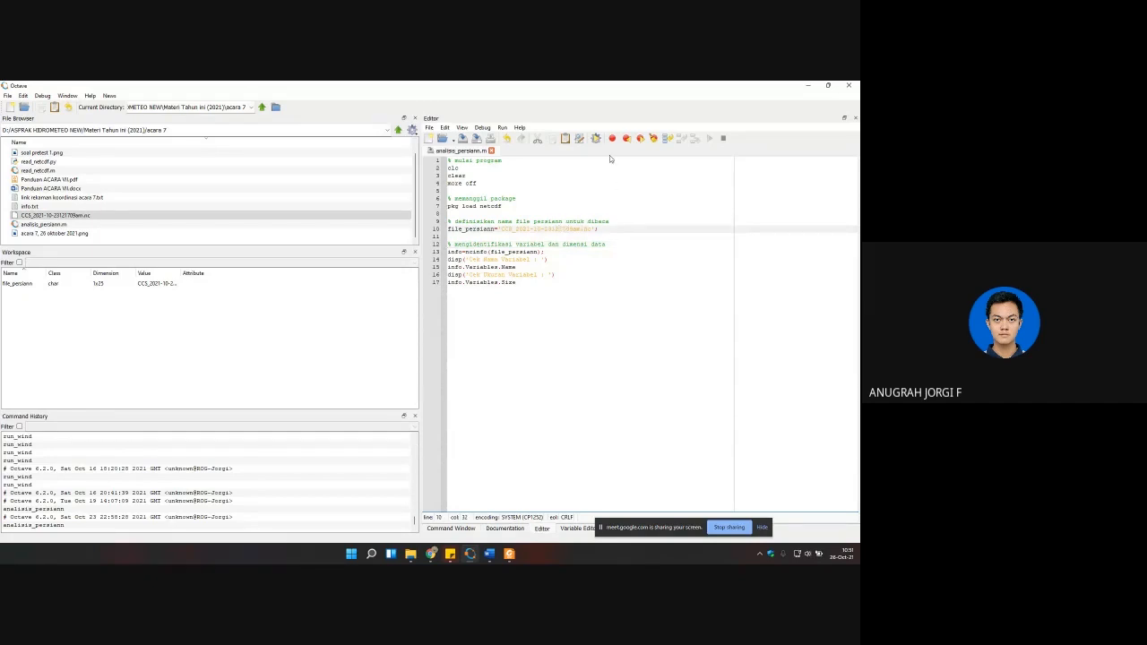
left_click(596, 140)
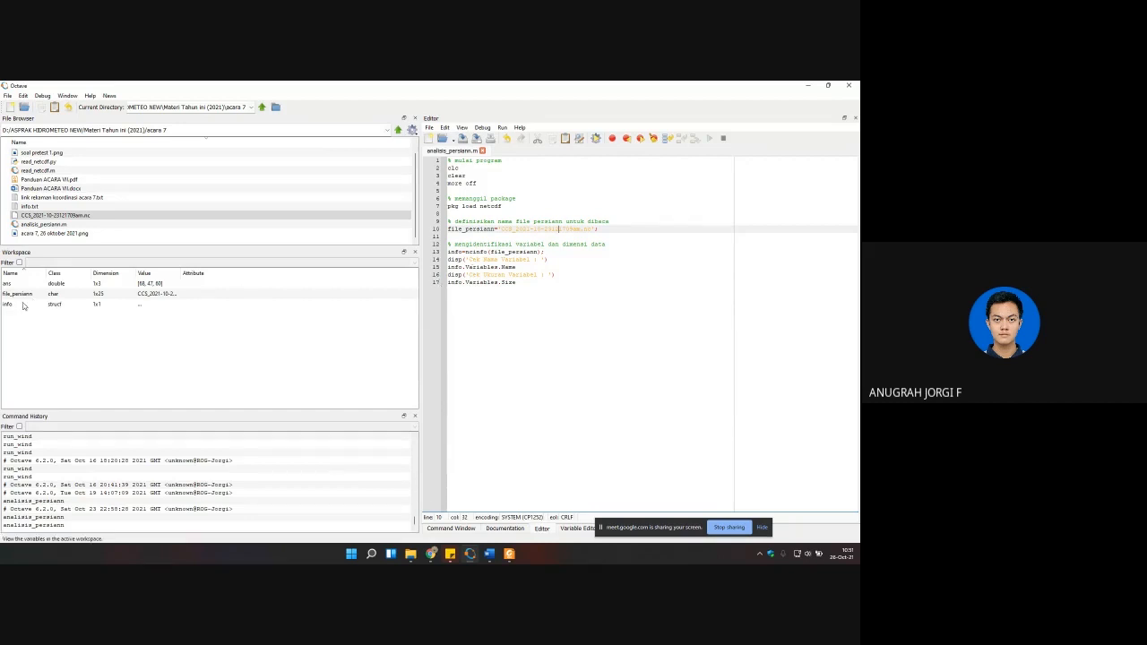
Step: Open the ans variable from the workspace and examine its three dimension sizes one by one
left_click(21, 284)
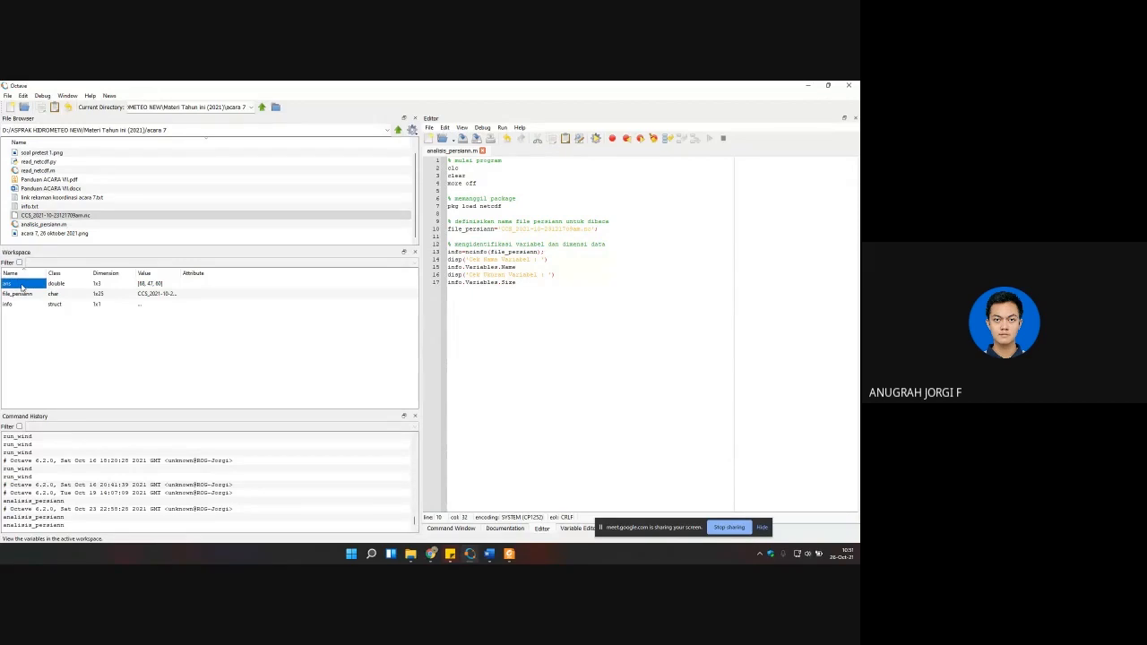
double_click(21, 285)
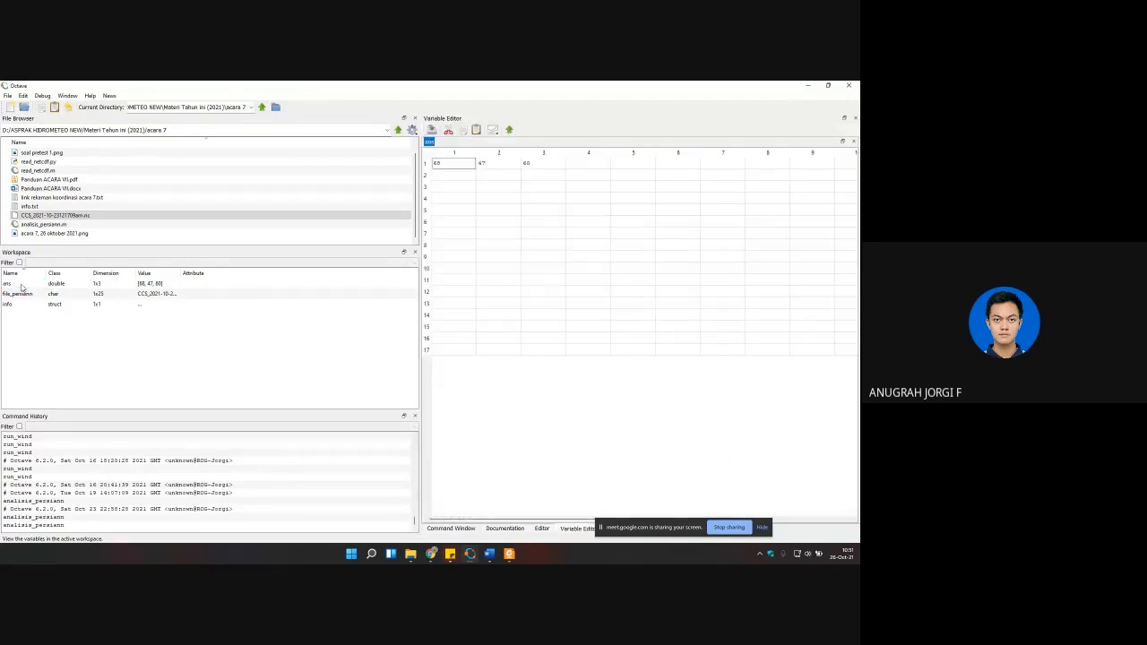
left_click(452, 167)
left_click(502, 168)
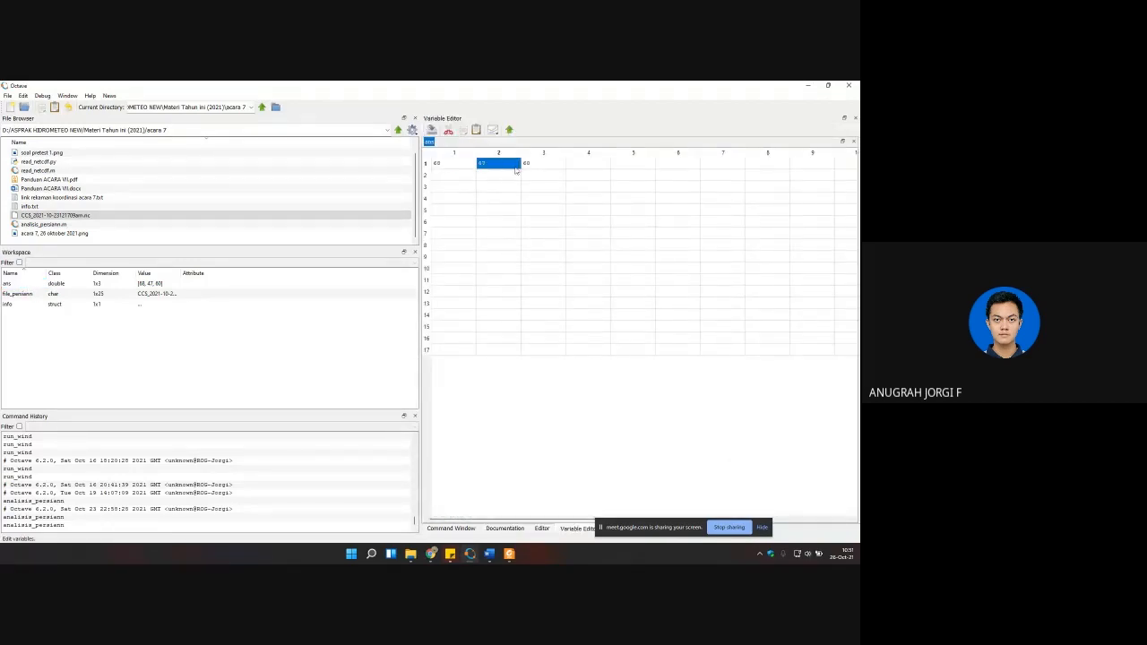
left_click(536, 168)
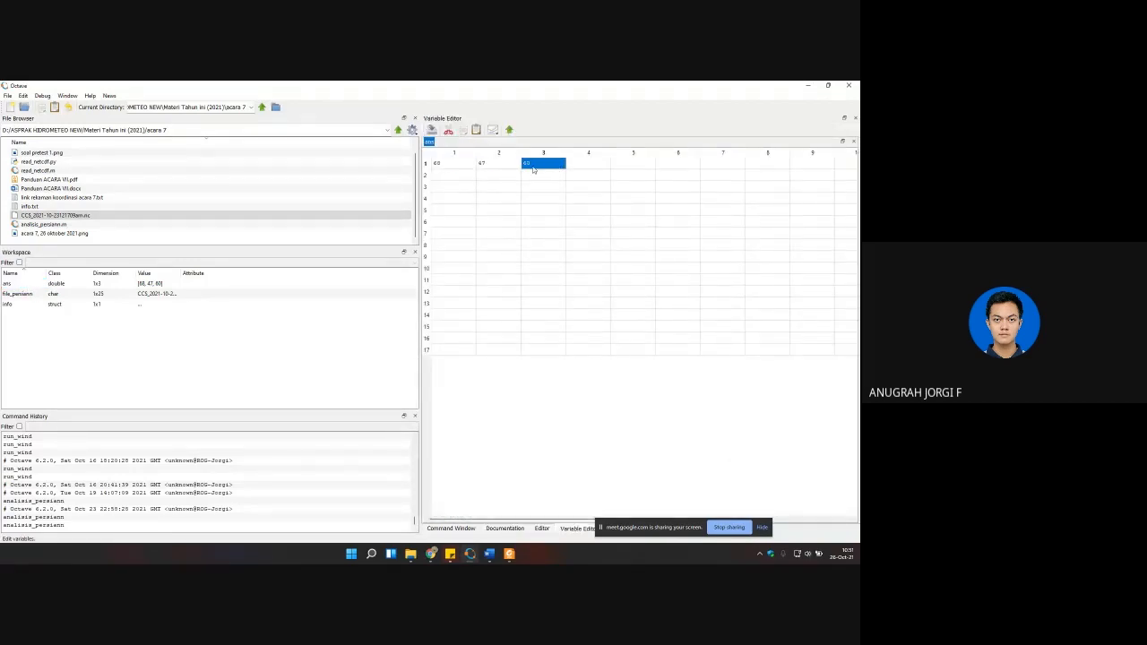
left_click(457, 164)
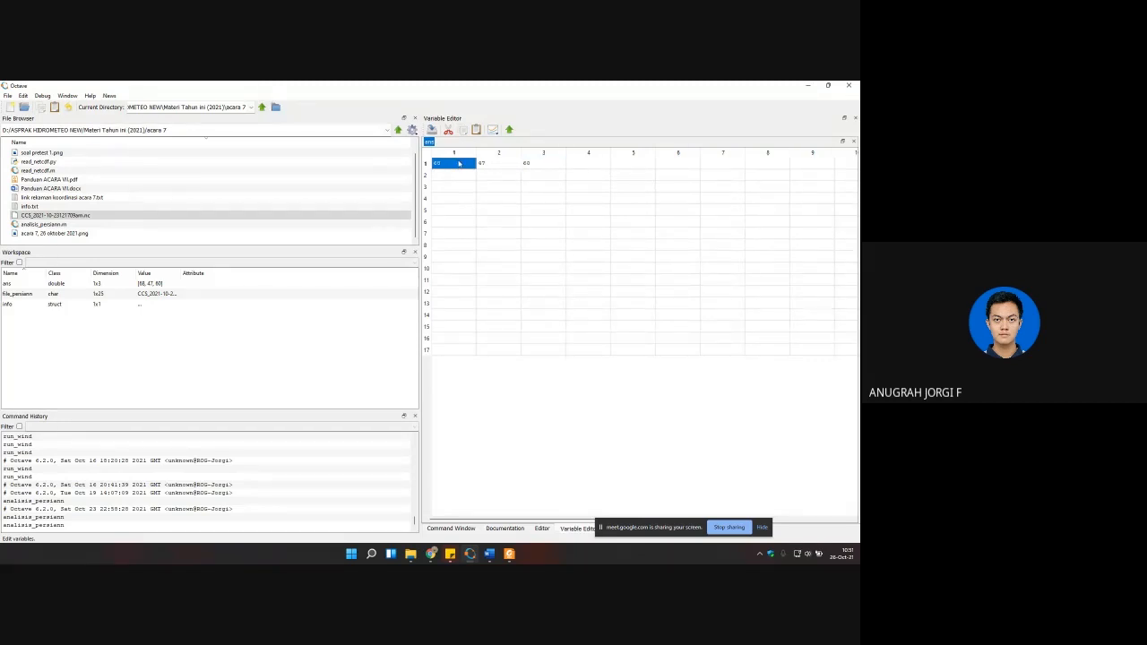
left_click(487, 164)
left_click(529, 166)
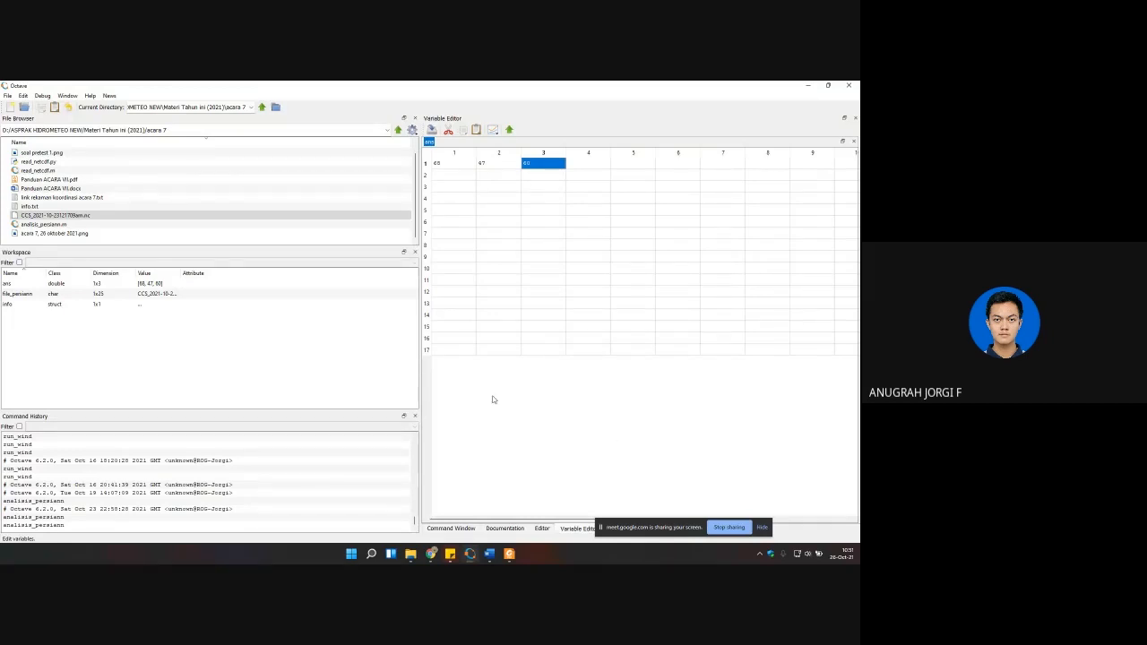
Step: Append the data-reading section of the browser's sample script, through precip=double(squeeze(precip));, to the end of analisis_persiann.m in Octave
mouse_move(485, 556)
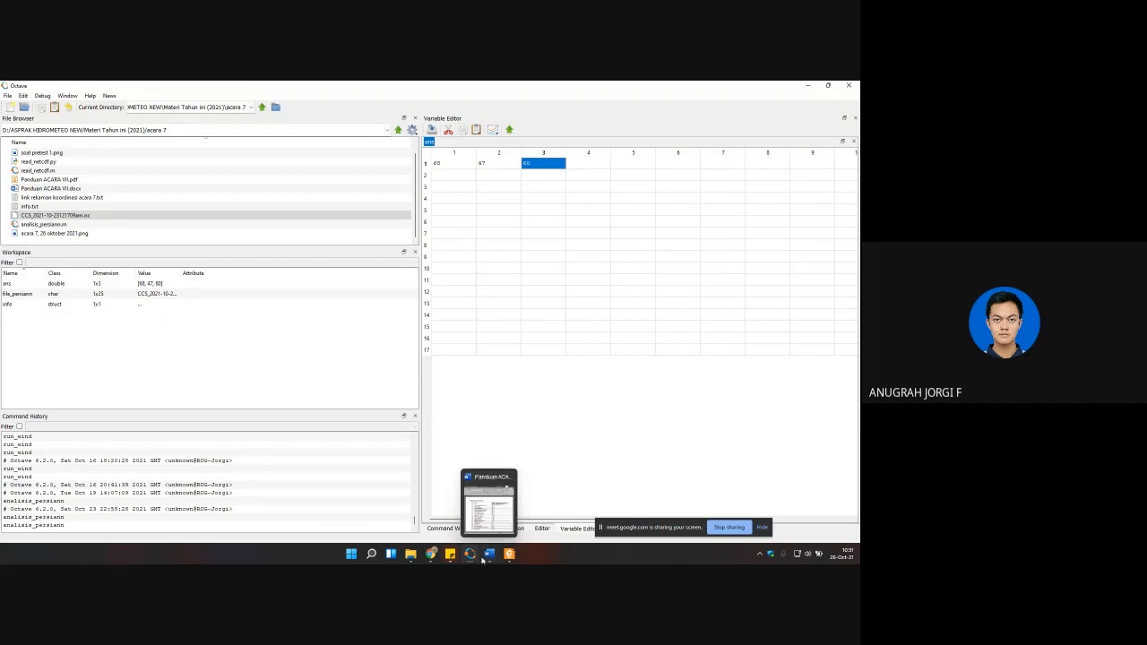
mouse_move(430, 554)
left_click(367, 502)
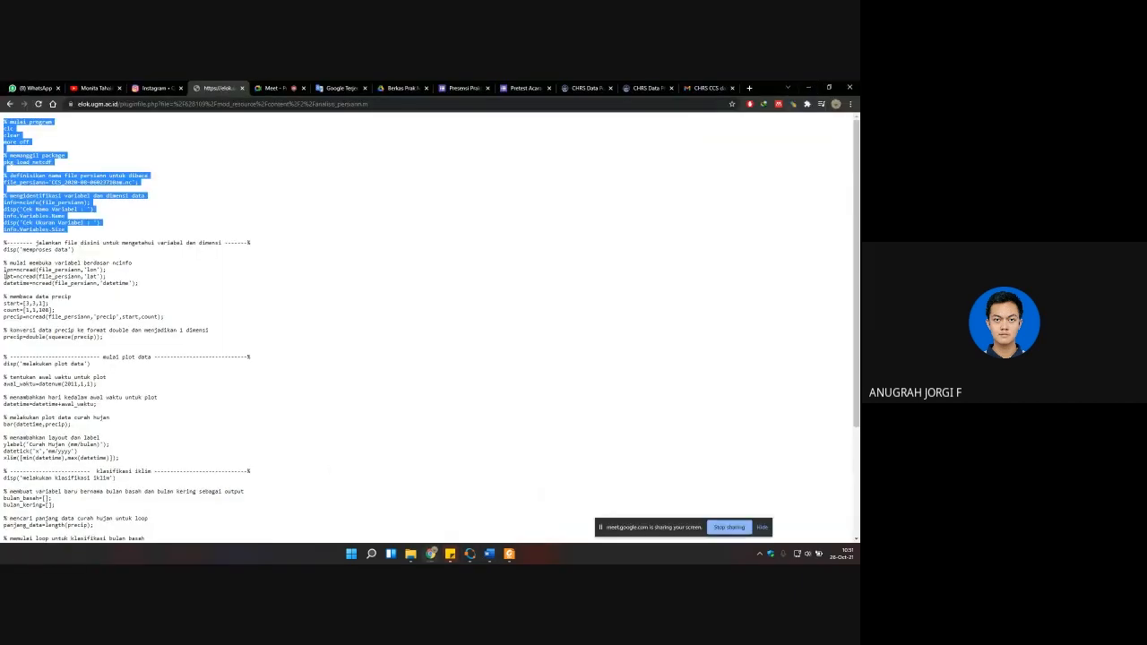
left_click_drag(5, 242, 184, 351)
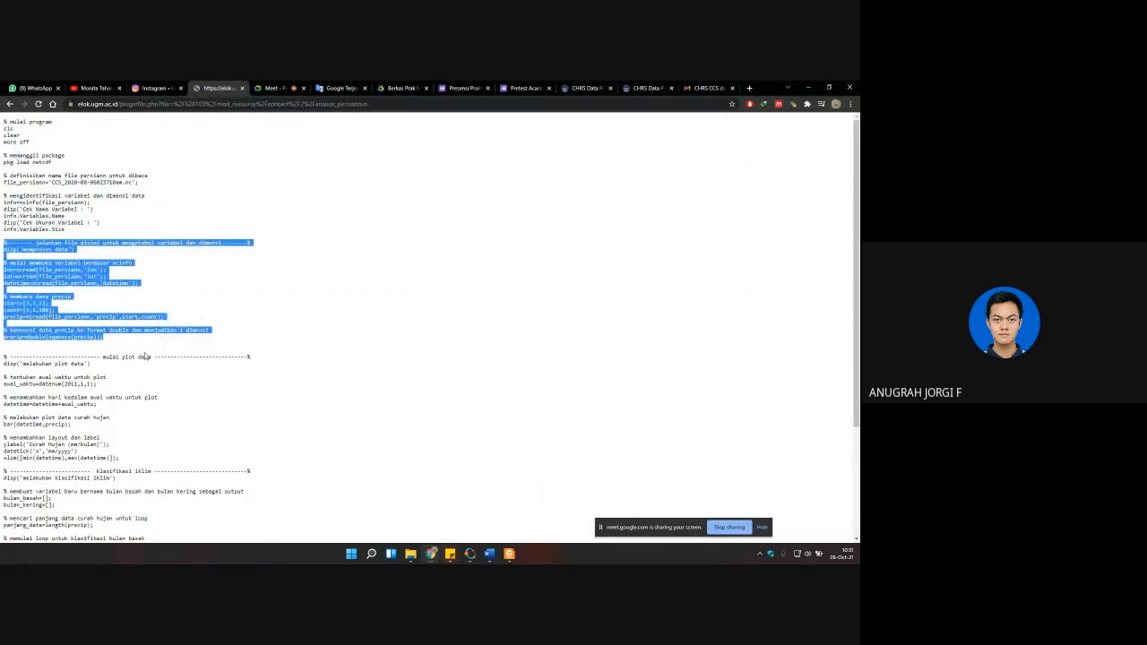
mouse_move(487, 553)
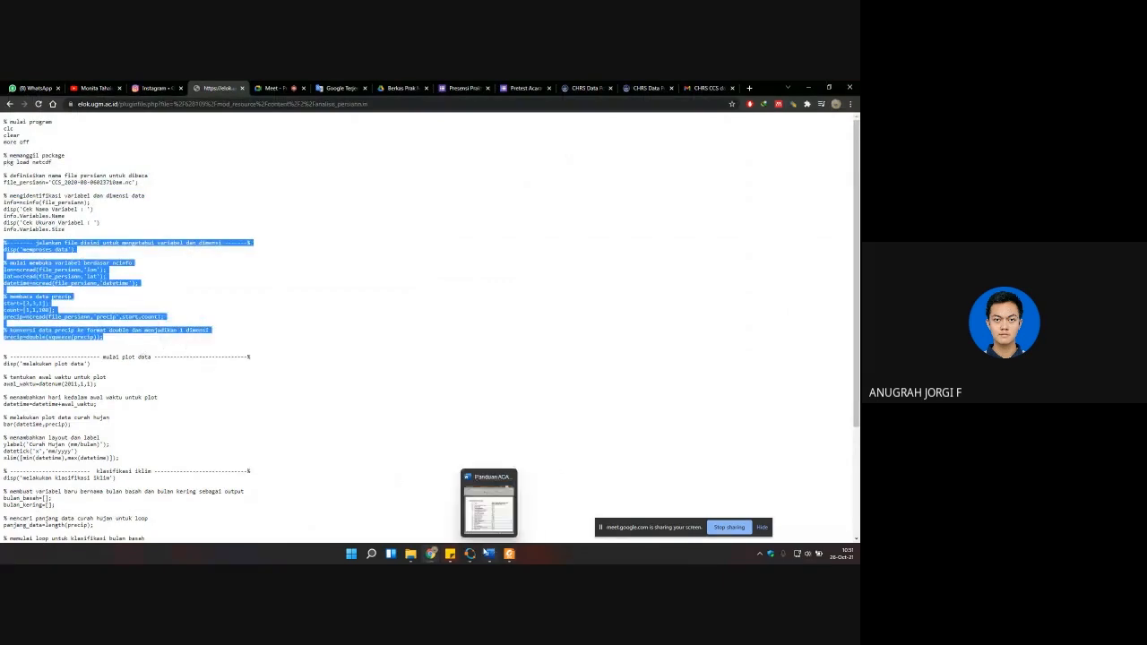
left_click(509, 553)
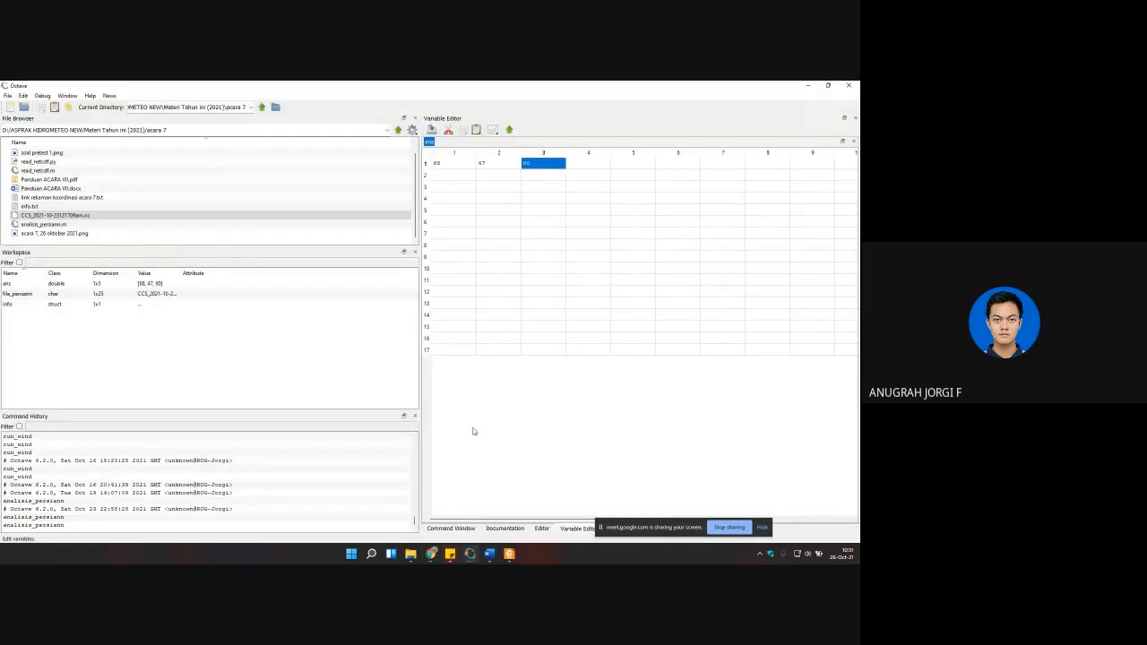
left_click(543, 528)
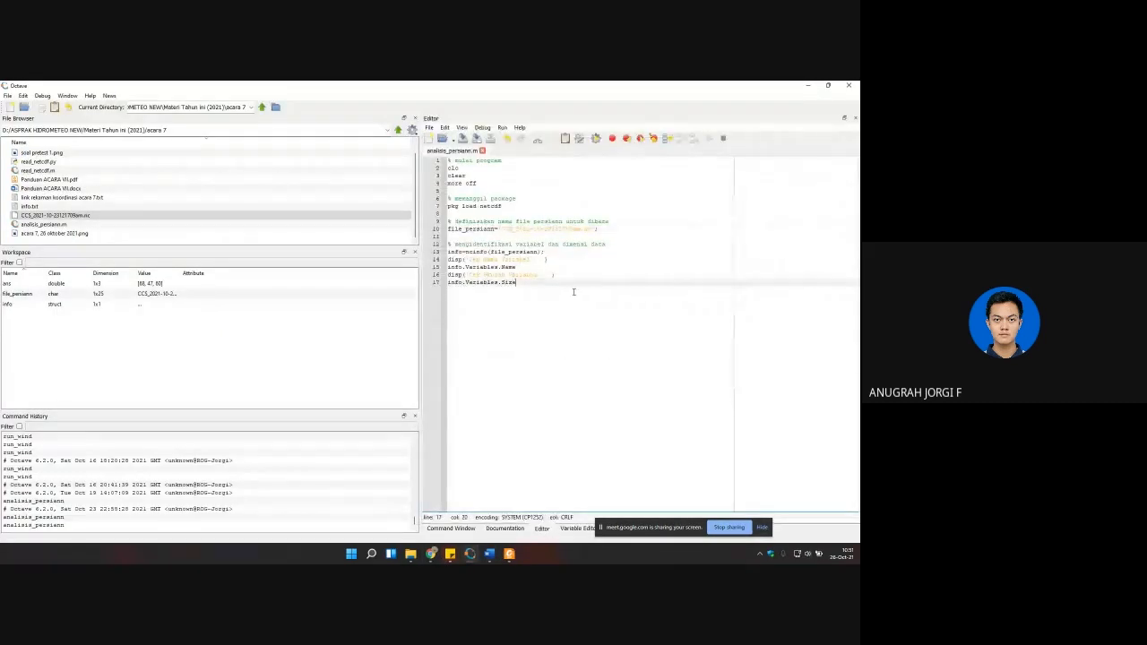
key("ctrl+v")
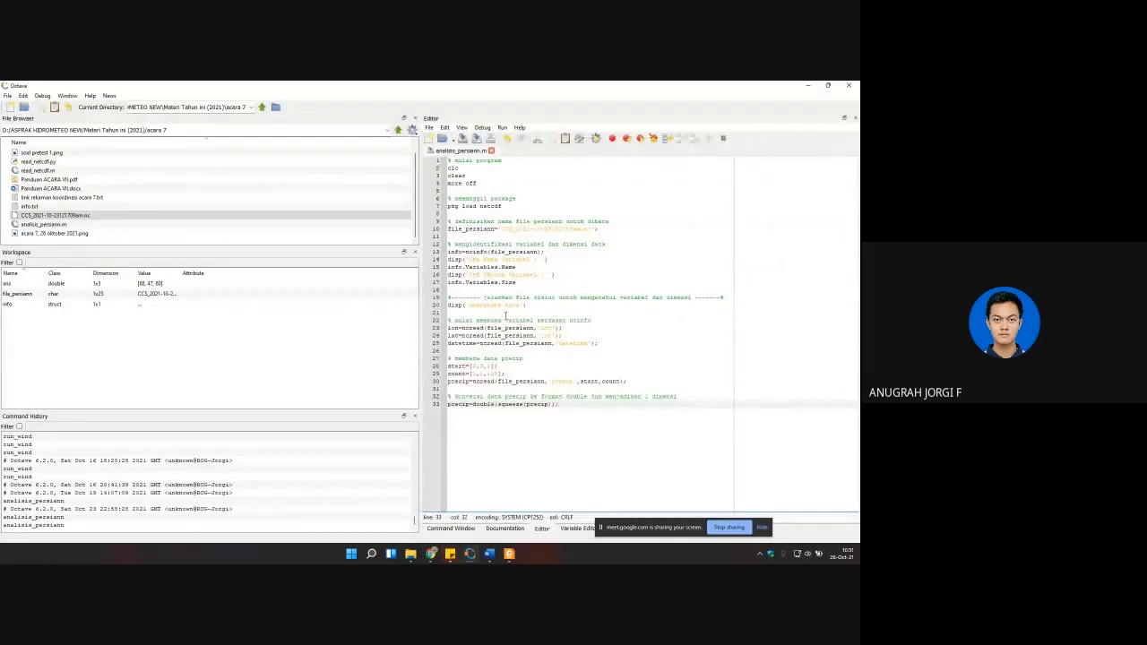
Step: Save and run analisis_persiann.m with the added data-reading section
left_click(504, 306)
left_click(552, 328)
left_click(489, 366)
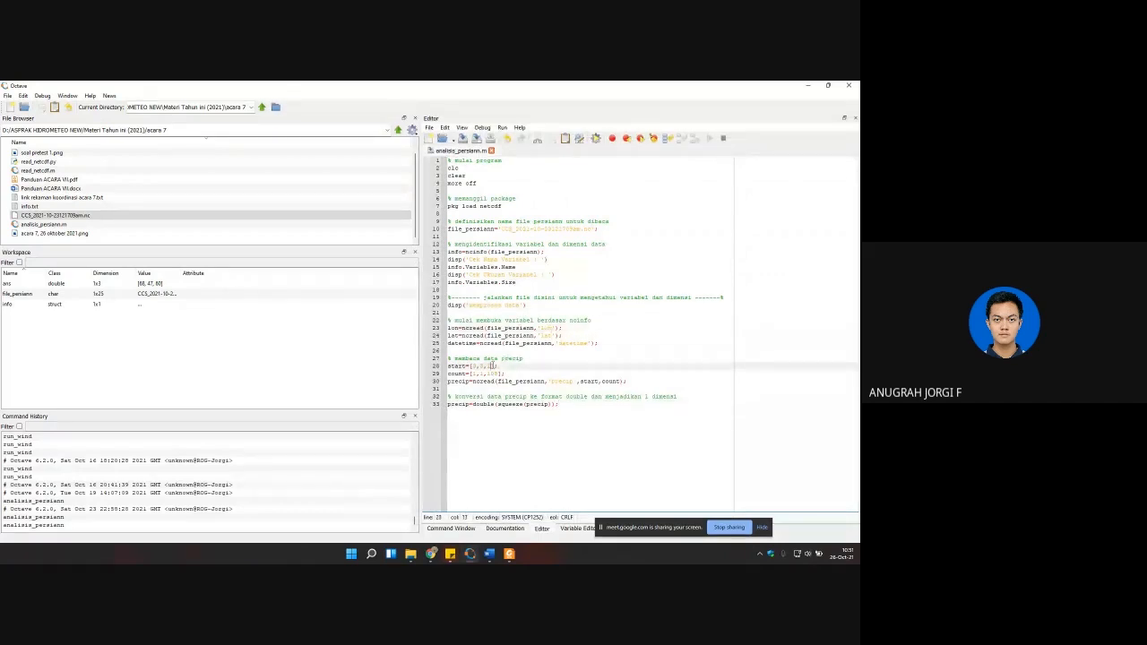
left_click(595, 141)
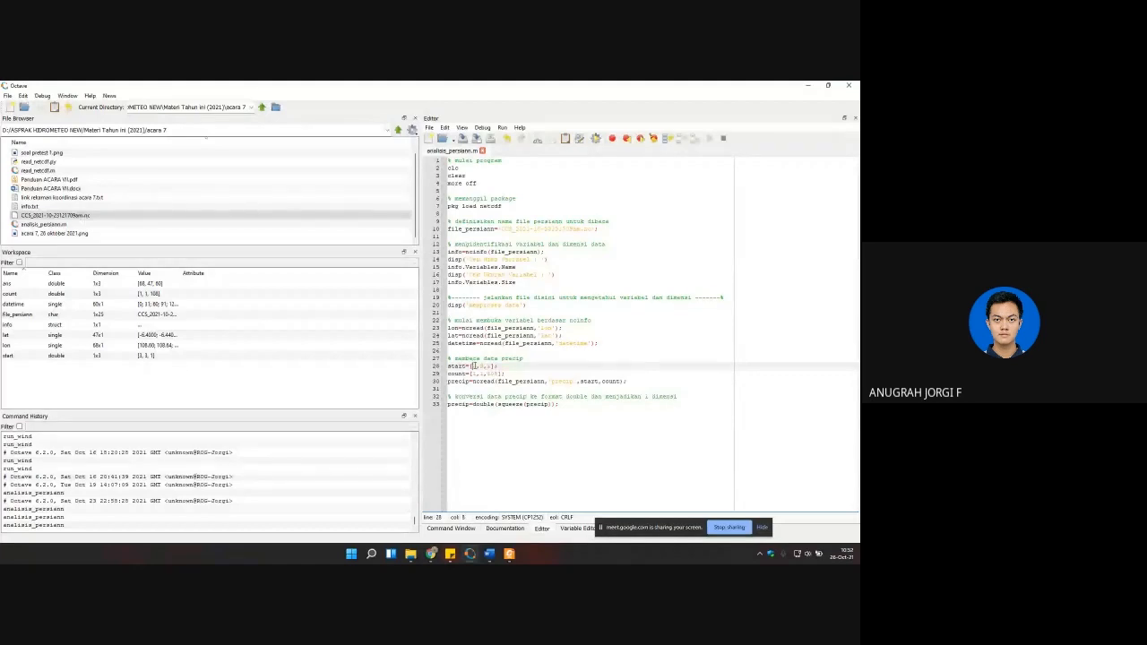
Step: Open the lon and lat variables from the workspace for viewing and close the ans table
double_click(474, 365)
double_click(480, 366)
double_click(14, 346)
double_click(13, 336)
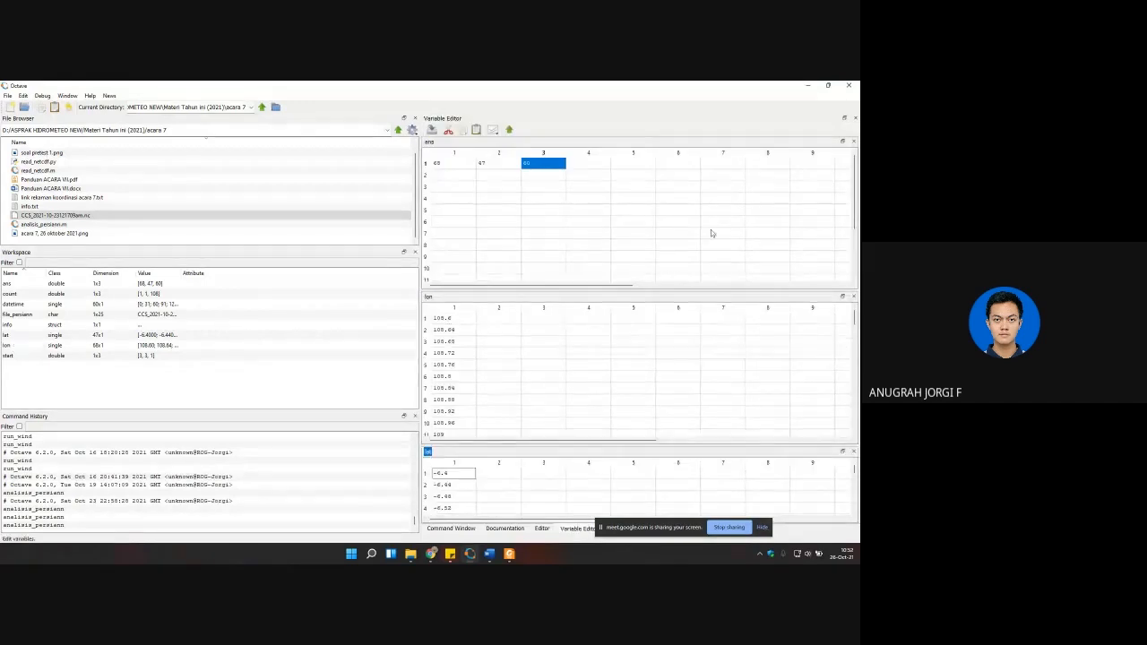
left_click(852, 141)
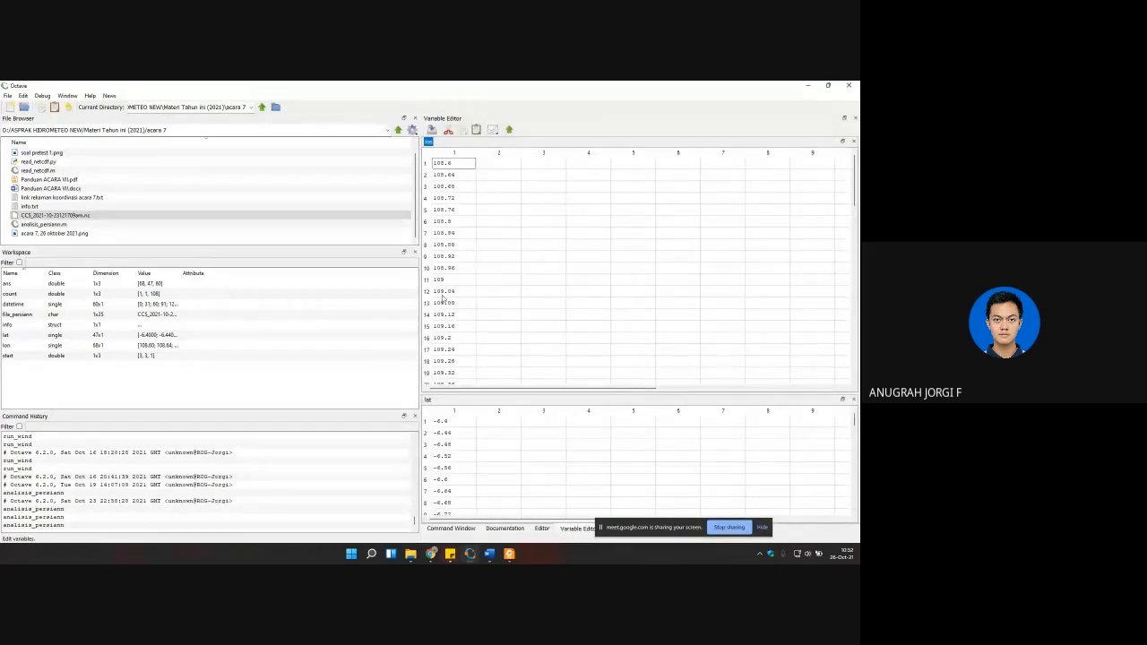
Step: Look through the lon values and select the cell for longitude 110
scroll(446, 294, "down", 10)
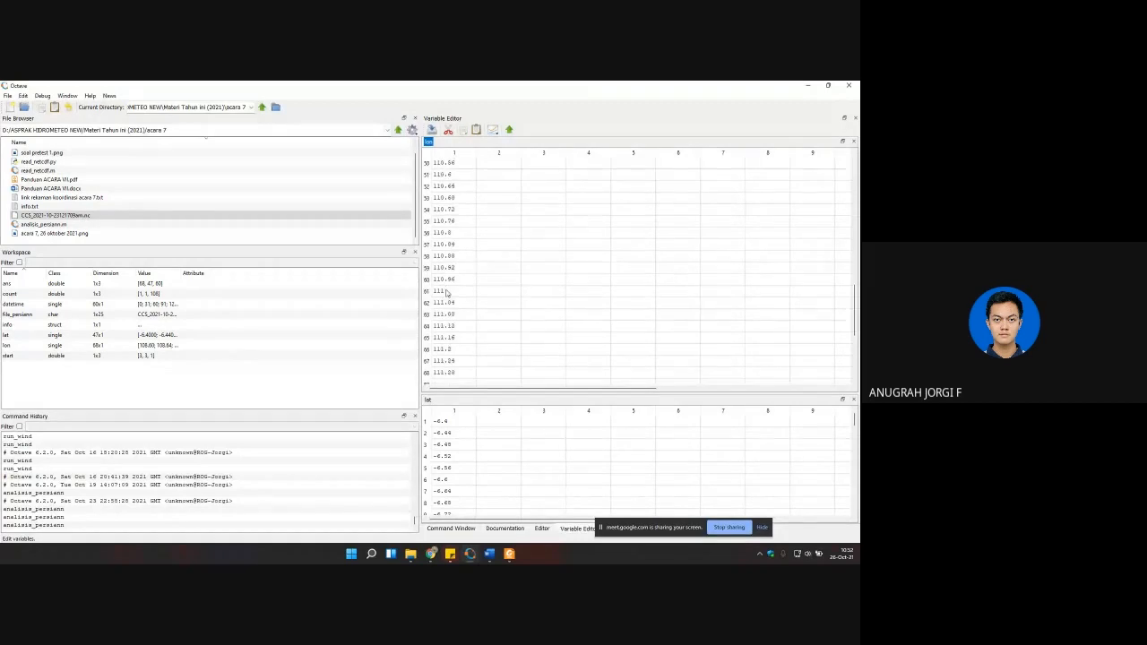
scroll(447, 294, "down", 3)
scroll(450, 277, "up", 3)
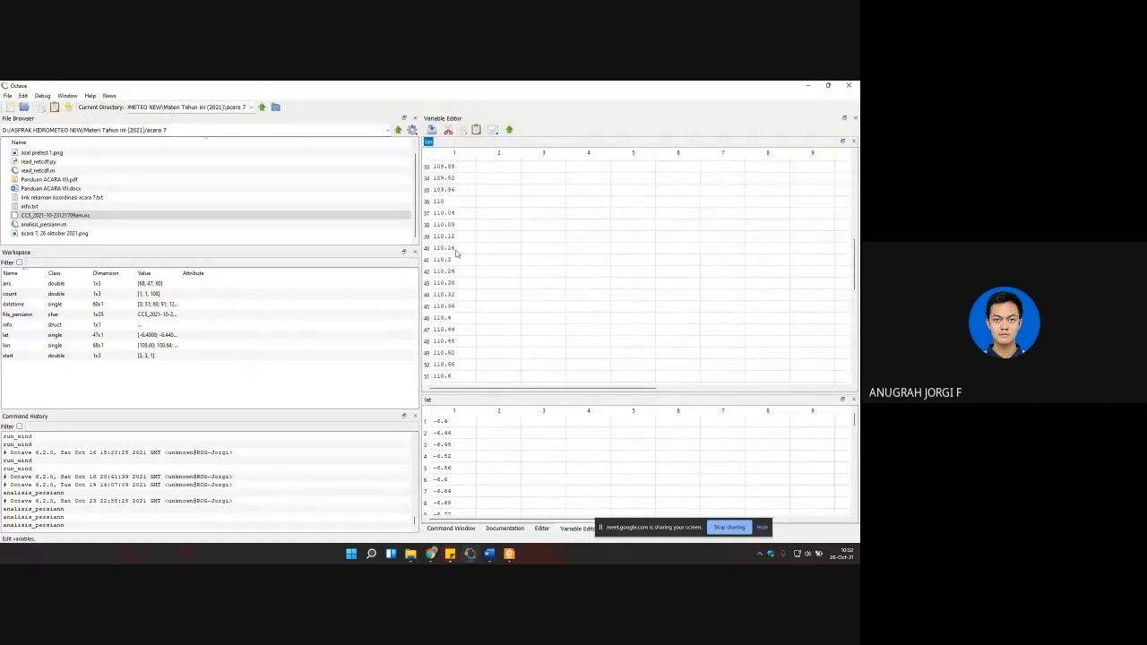
left_click(439, 203)
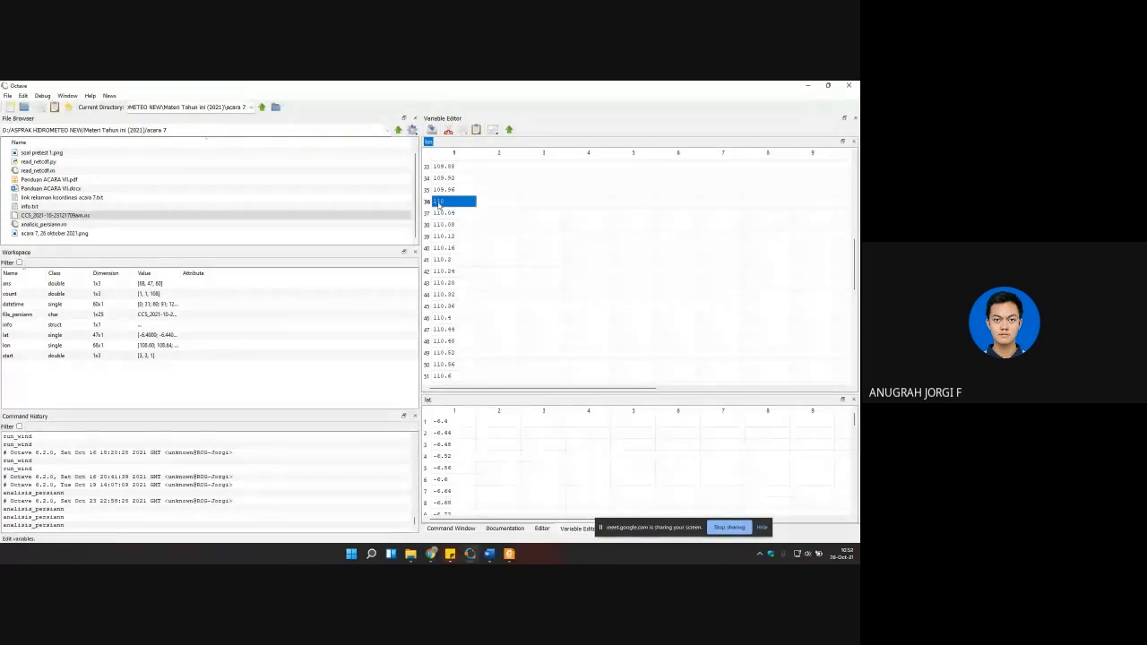
Step: Enlarge the lat table and select the values down to latitude -7.52 to find its row
left_click_drag(492, 392, 495, 312)
scroll(474, 394, "down", 5)
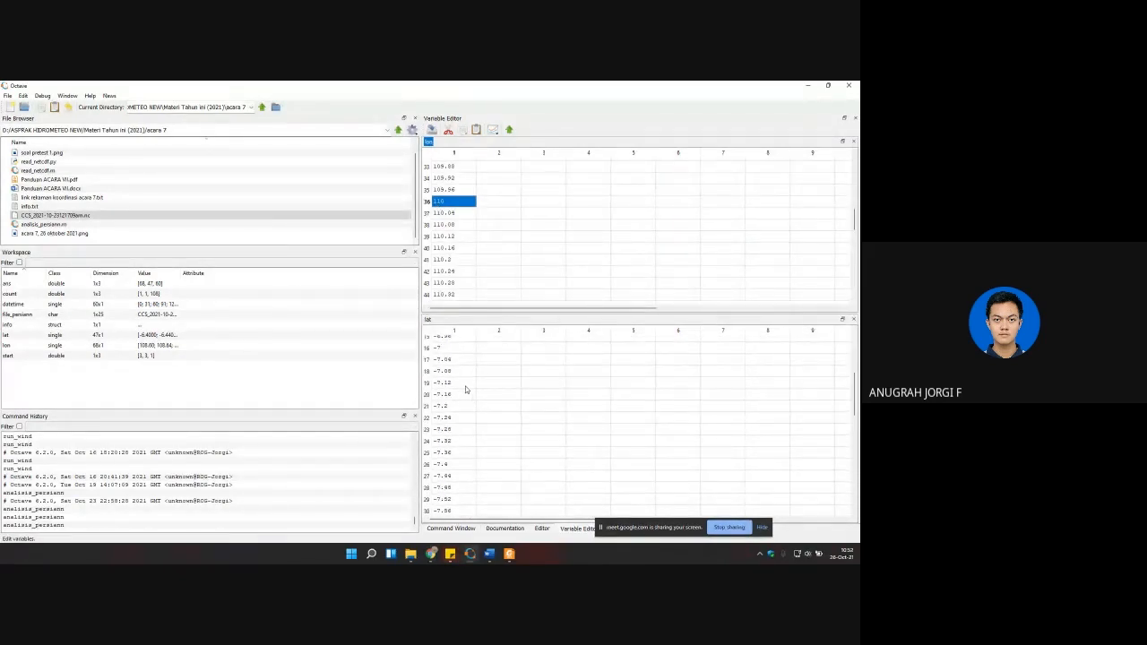
scroll(457, 412, "down", 2)
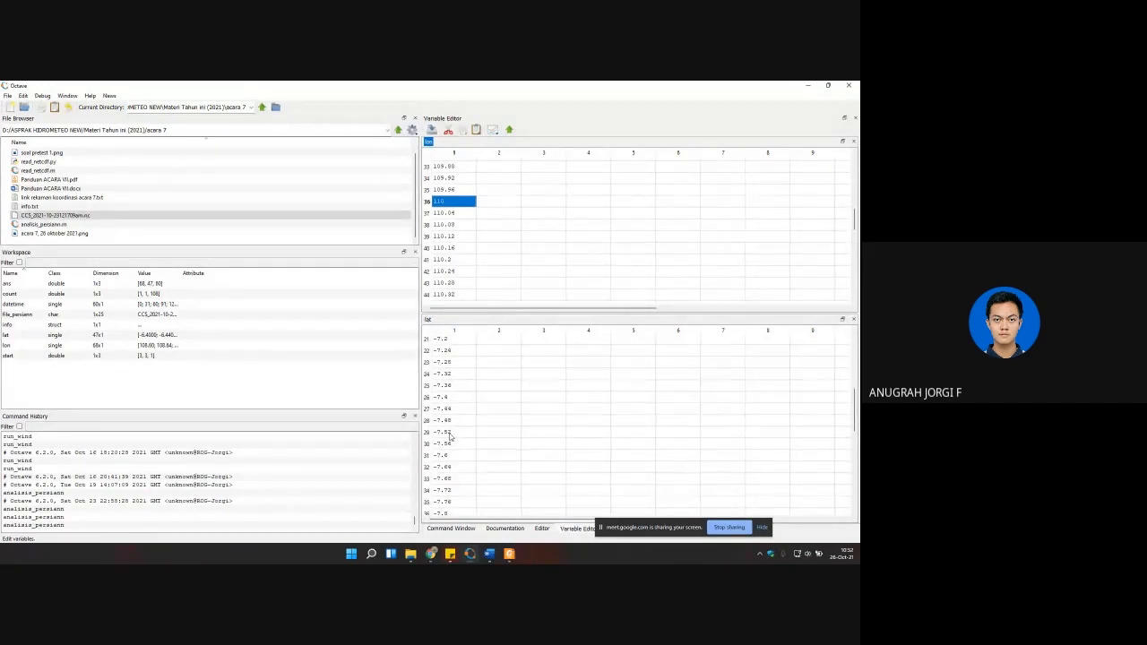
left_click(441, 433, "shift")
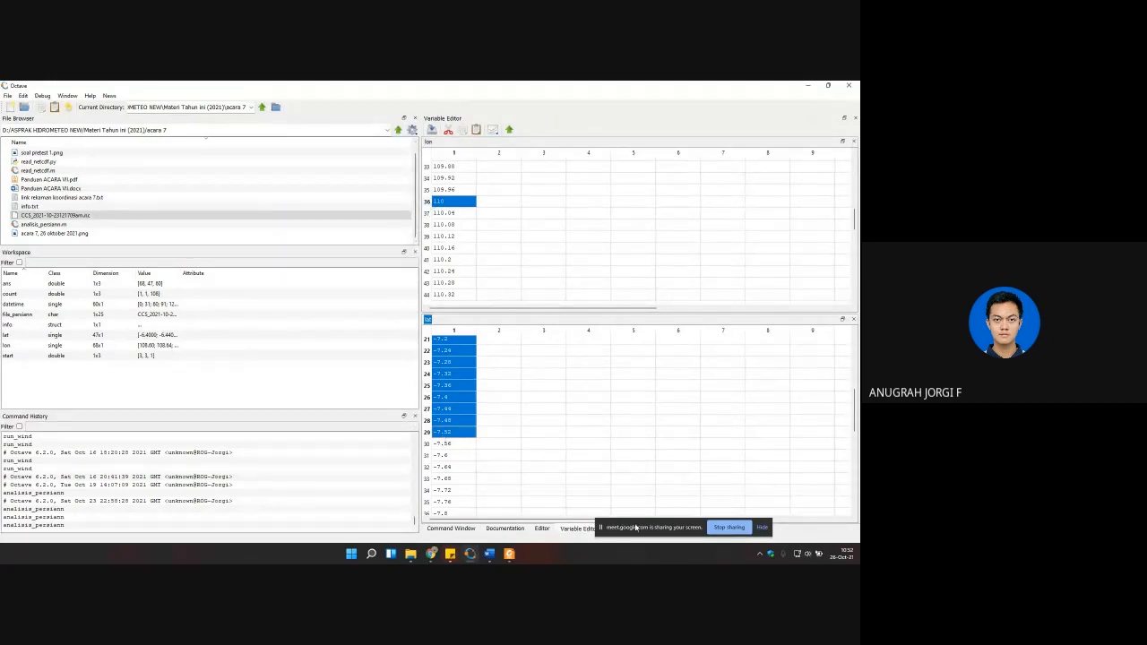
Step: Set the start vector in analisis_persiann.m to [36,29,1] and save the script
left_click_drag(634, 528, 643, 528)
left_click(541, 529)
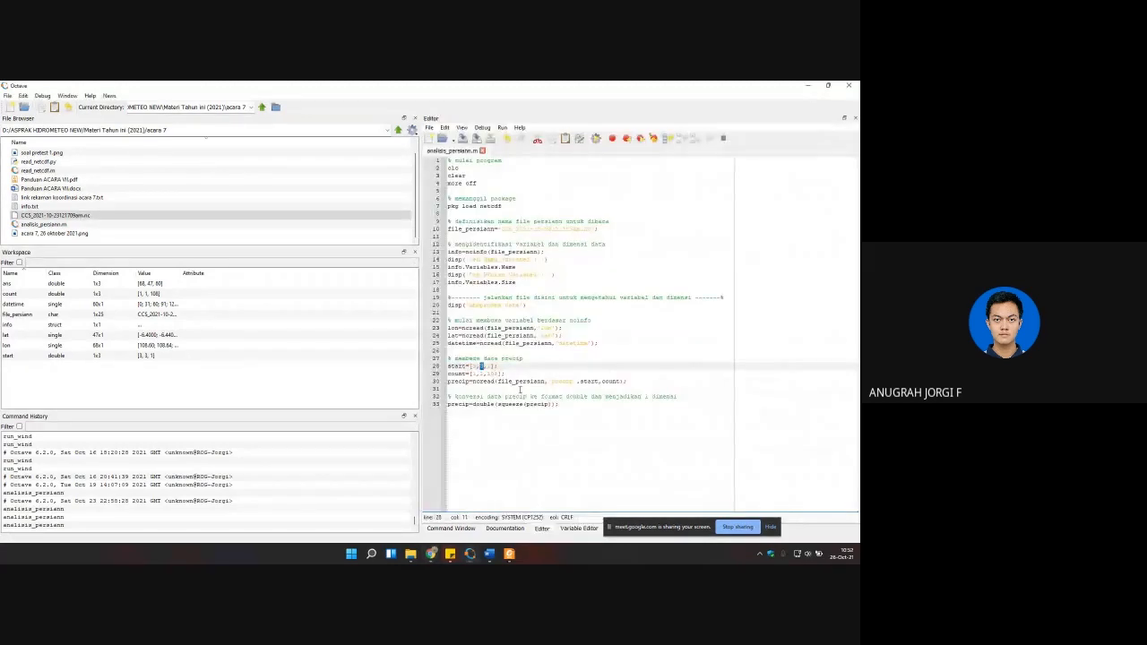
left_click(477, 366)
key("BackSpace")
type("6,35")
left_click(503, 374)
key("ctrl+s")
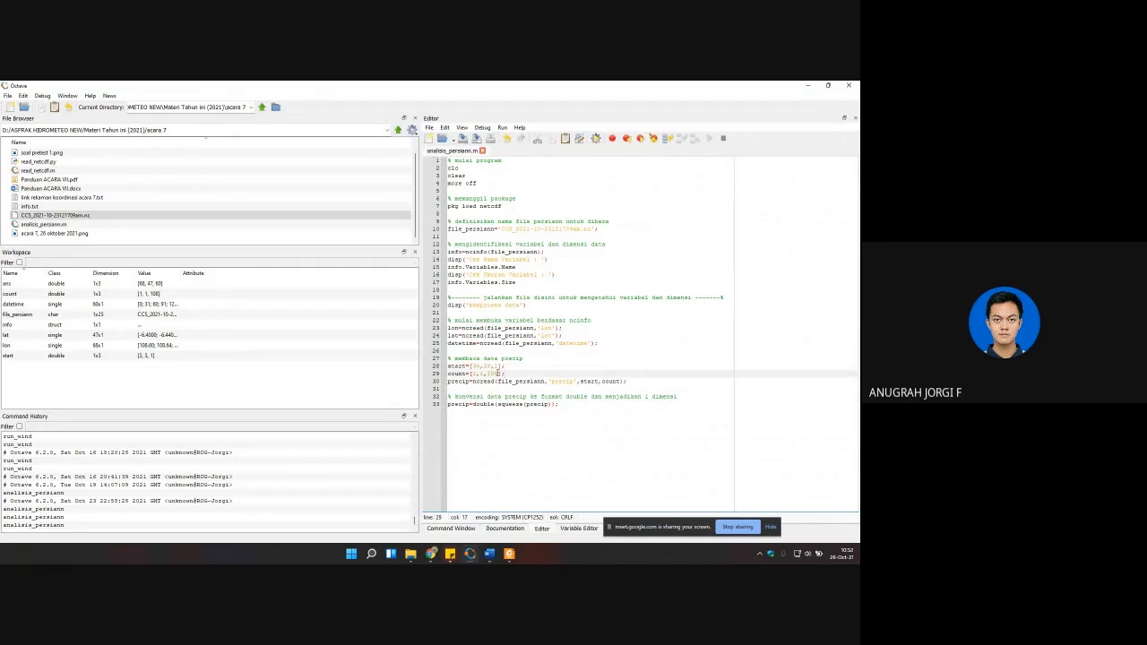
Step: Set the third element of the count vector to 60 and run the script
left_click_drag(498, 374, 487, 374)
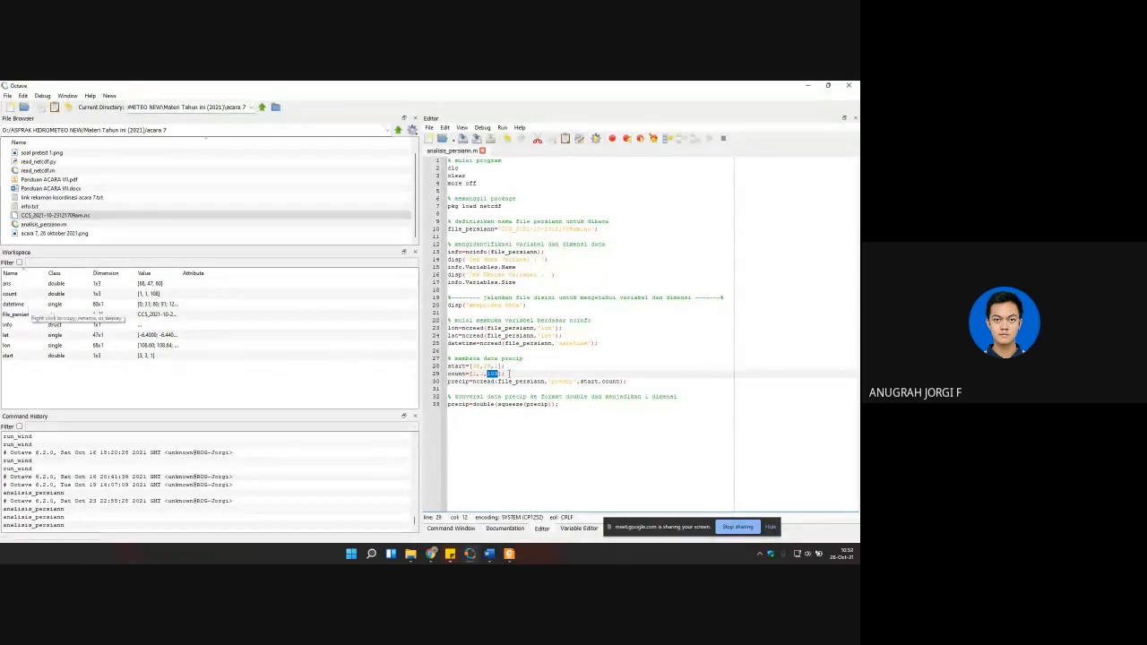
left_click(496, 373)
key("BackSpace")
key("BackSpace")
key("BackSpace")
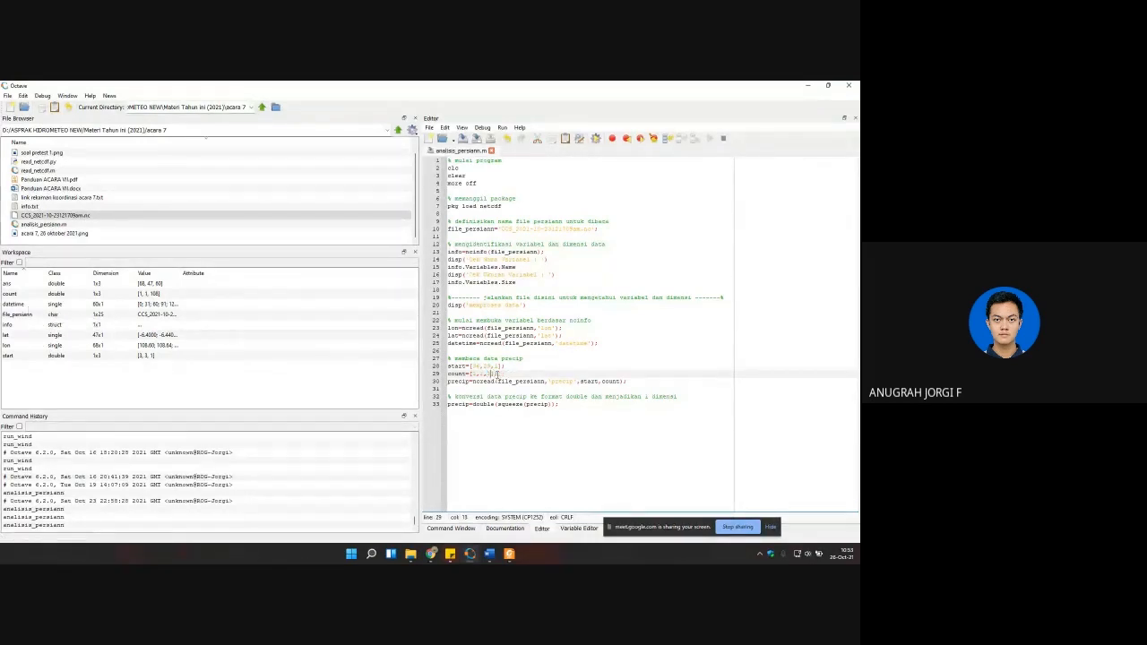
type("60")
key("F5")
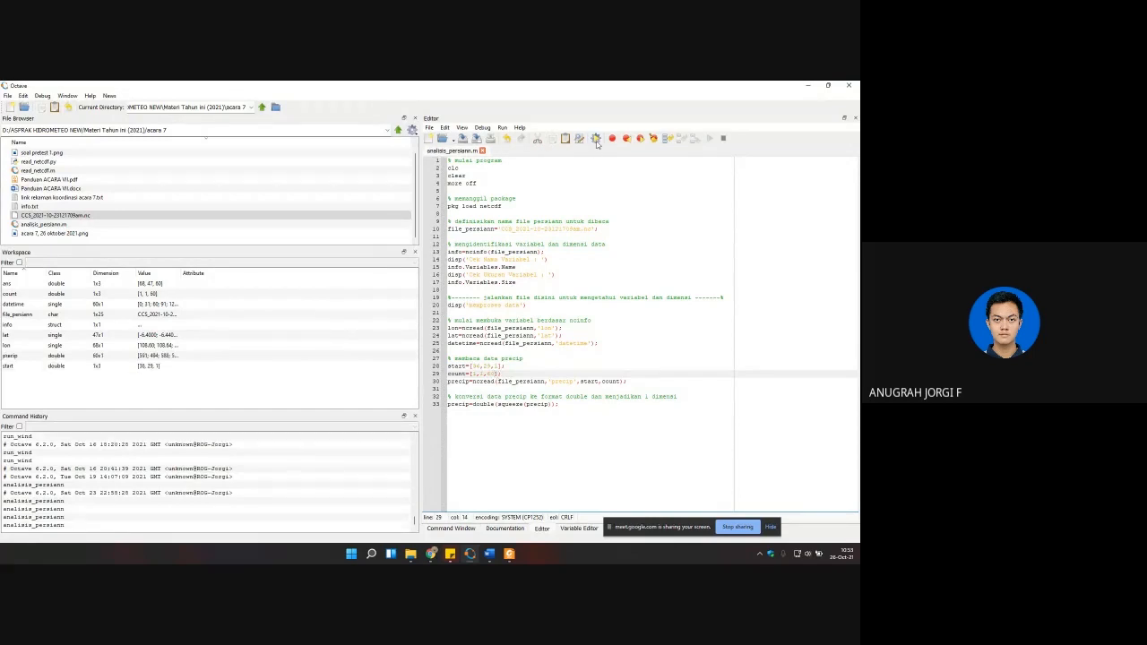
Step: Open the precip variable from the workspace, enlarge its table and examine the monthly rainfall values
double_click(10, 356)
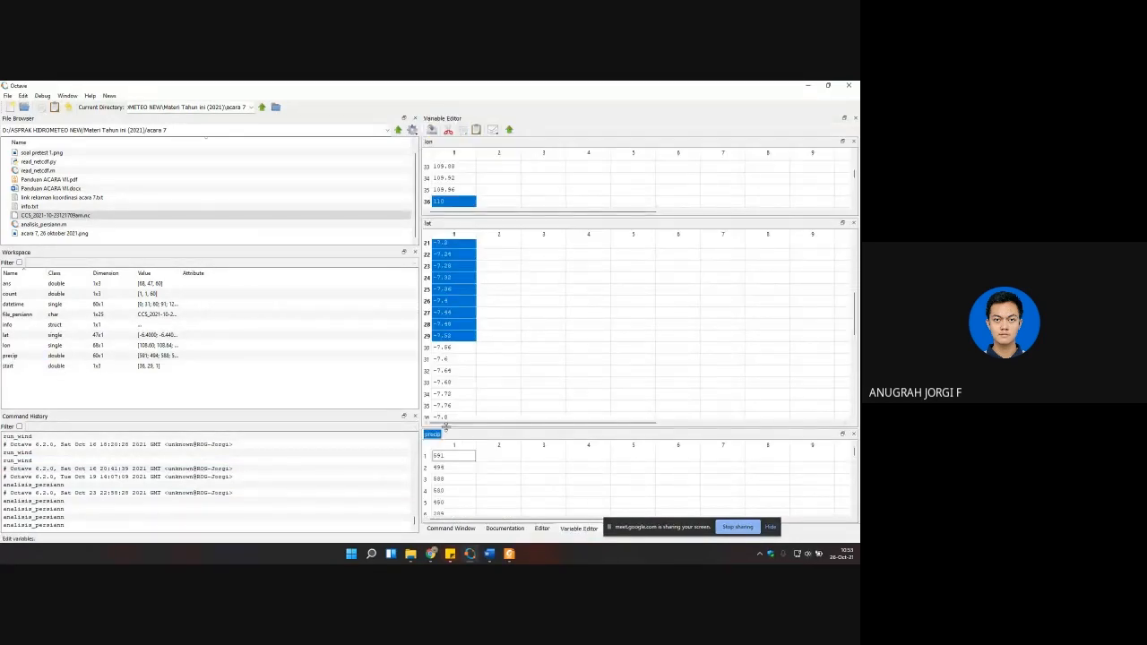
left_click_drag(451, 433, 453, 380)
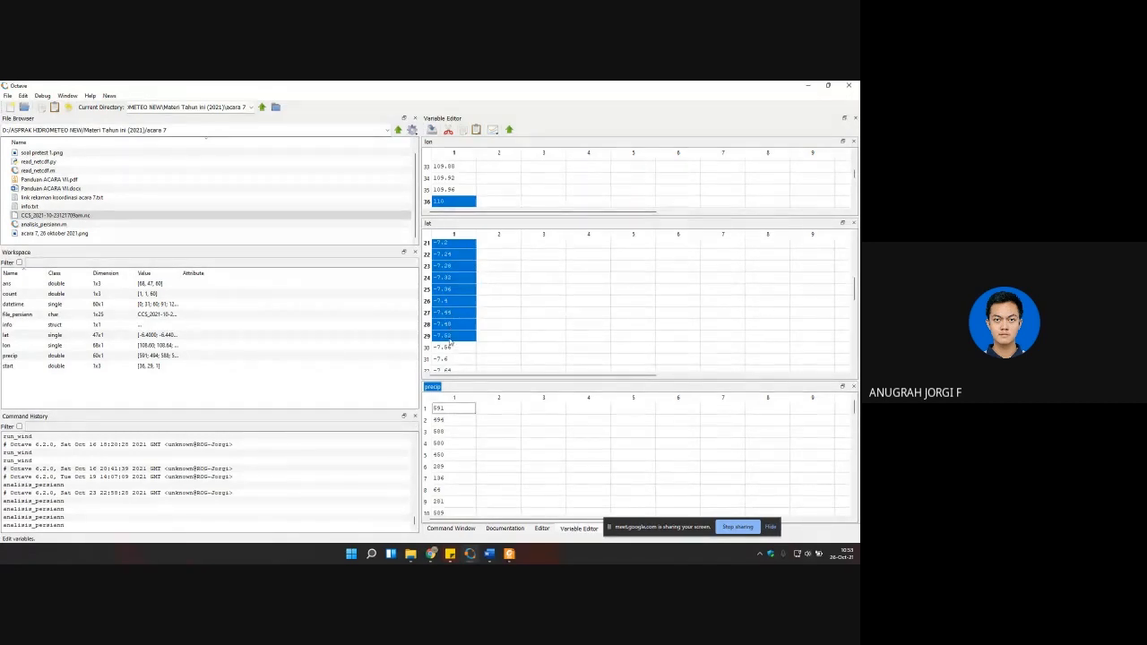
left_click(440, 442)
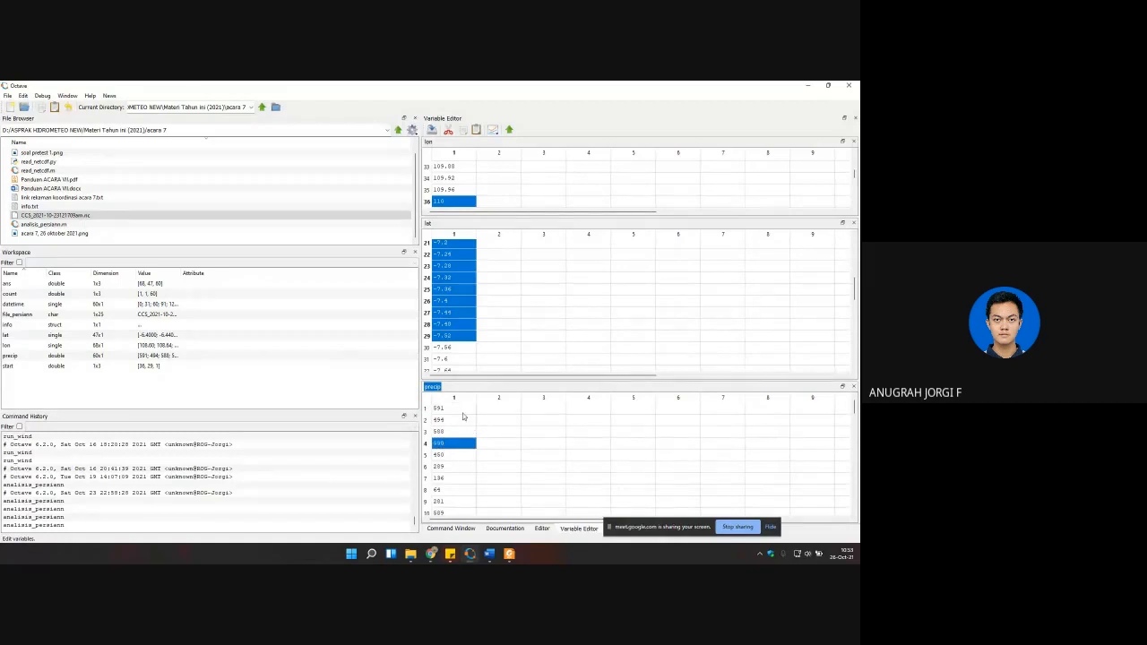
left_click(462, 411)
scroll(455, 439, "down", 10)
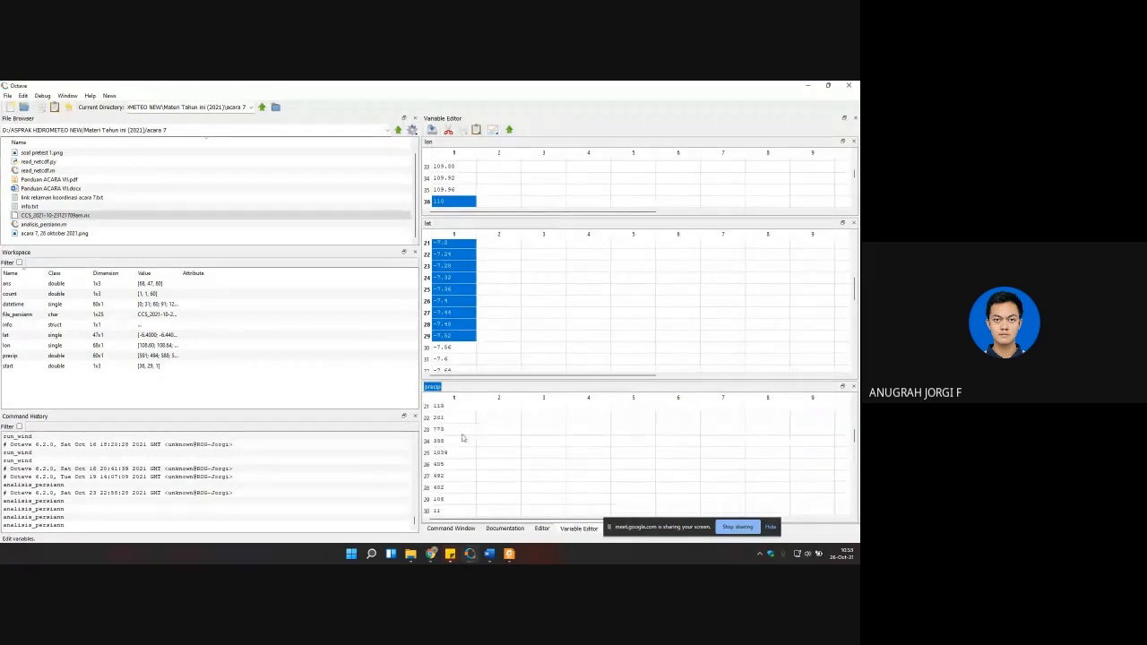
Step: Append the sample script's plotting section, from "mulai plot data" through the xlim line, after the precip conversion in analisis_persiann.m
left_click(546, 529)
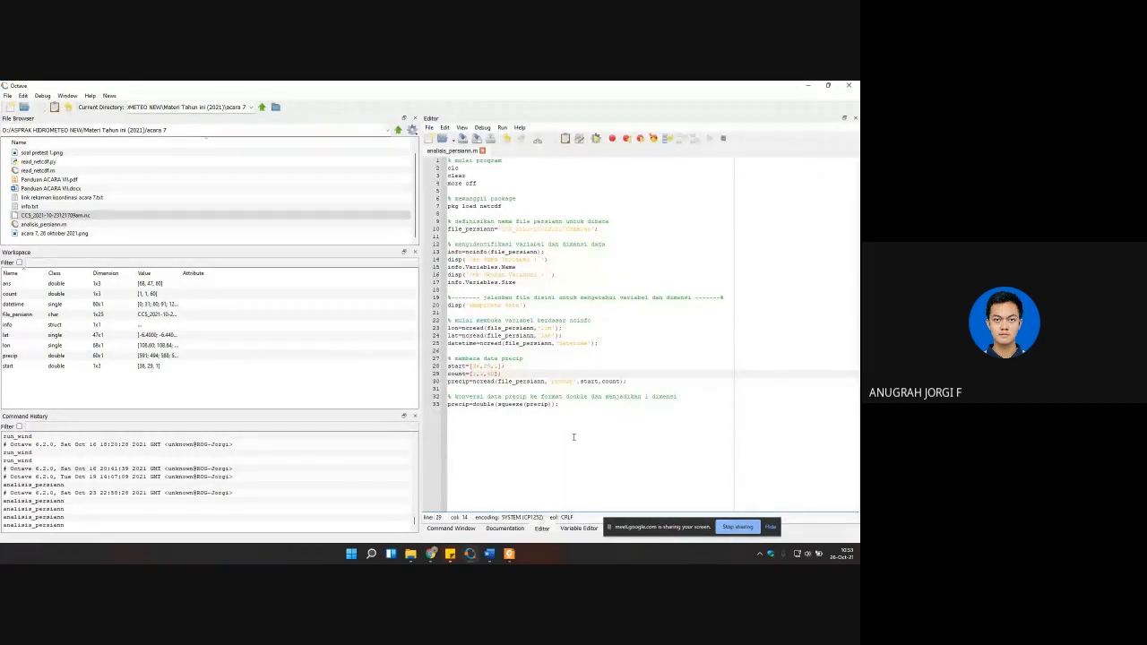
left_click(591, 406)
key("Return")
key("Return")
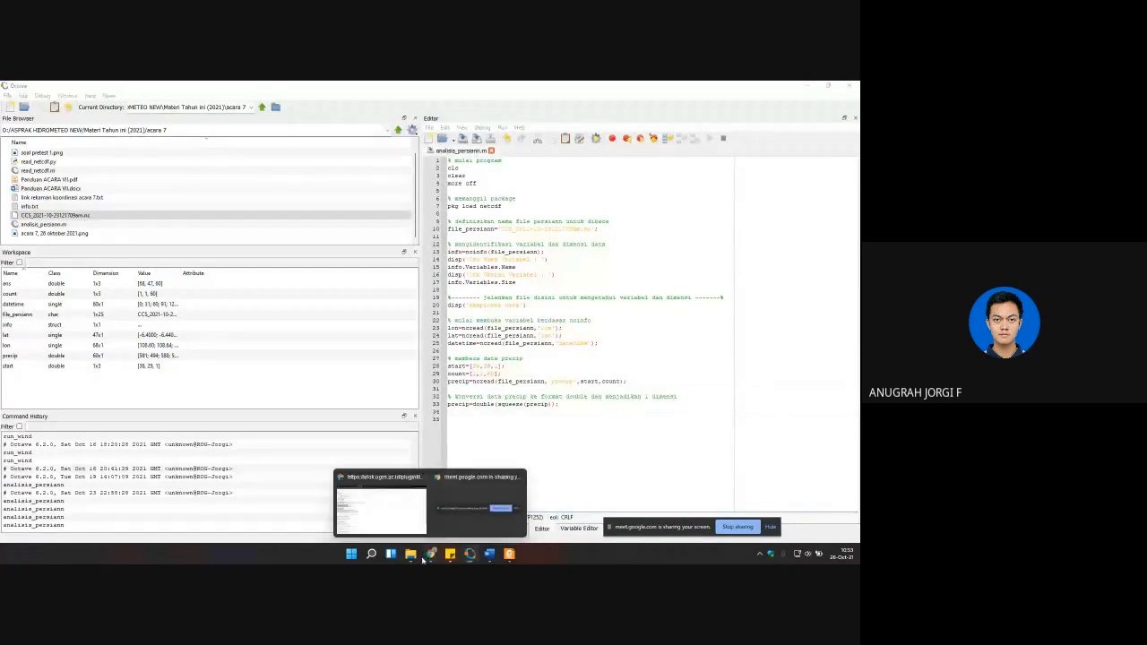
left_click(430, 553)
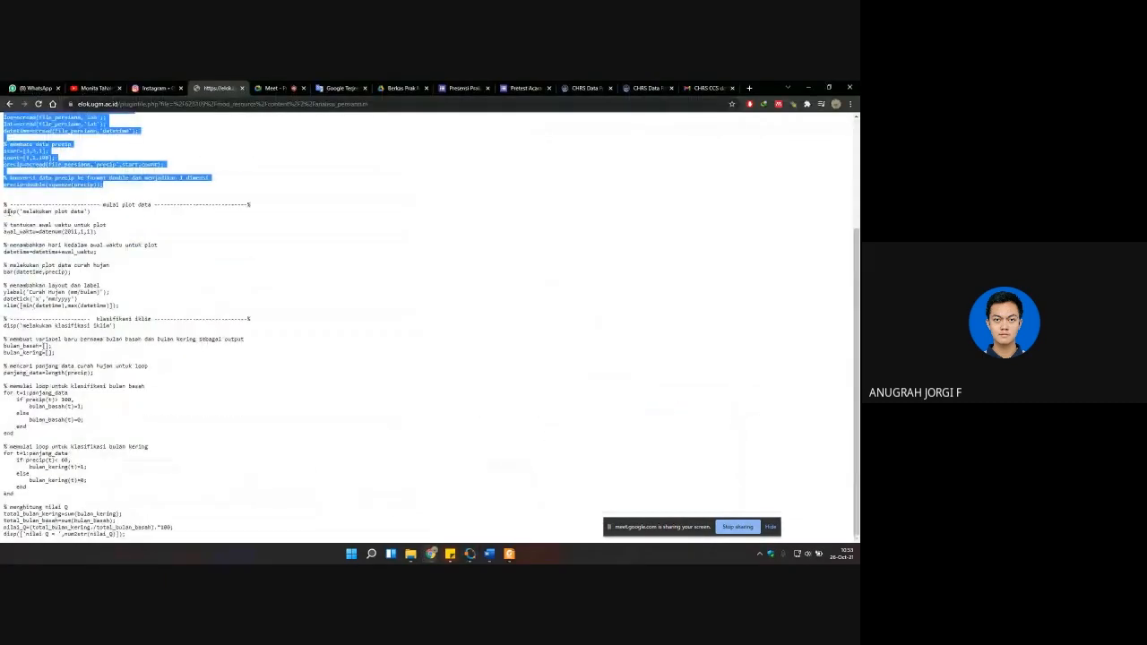
left_click_drag(4, 204, 164, 310)
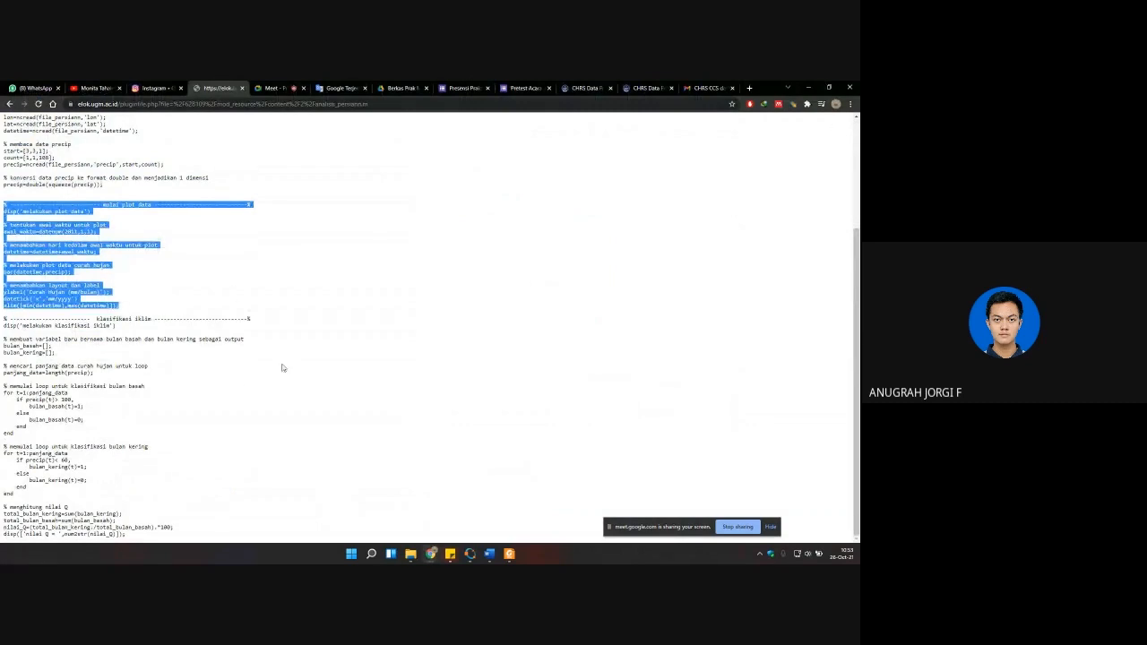
left_click(807, 88)
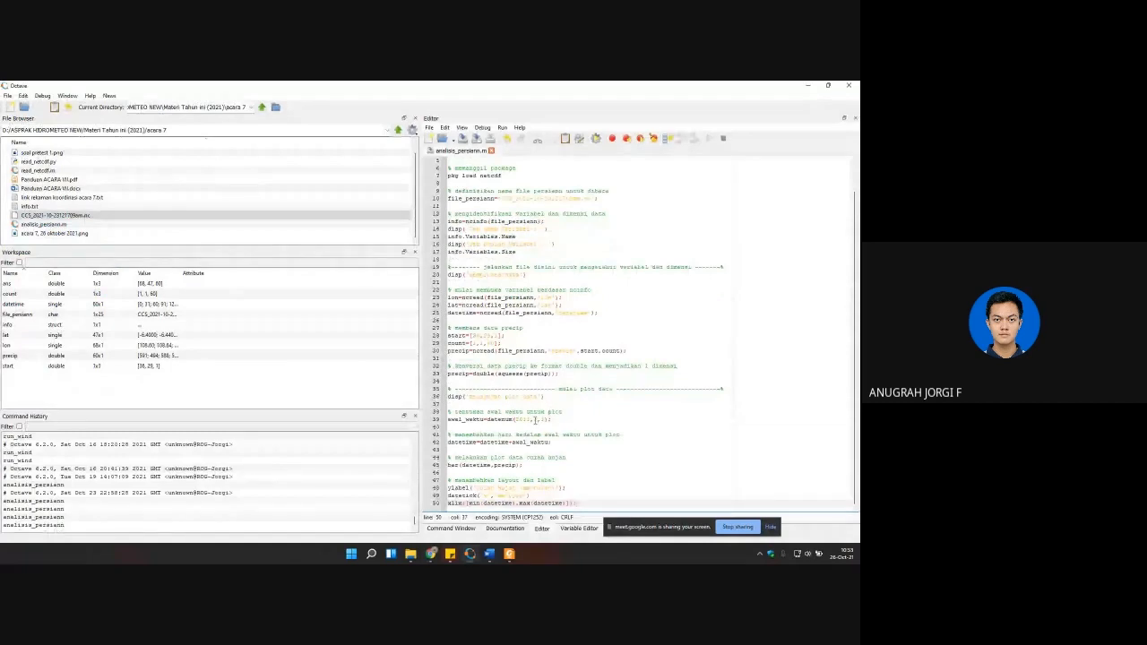
Step: Set awal_waktu to datenum(2016,1,1), run the script to plot the rainfall bar chart, and close the figure after viewing it
left_click(524, 419)
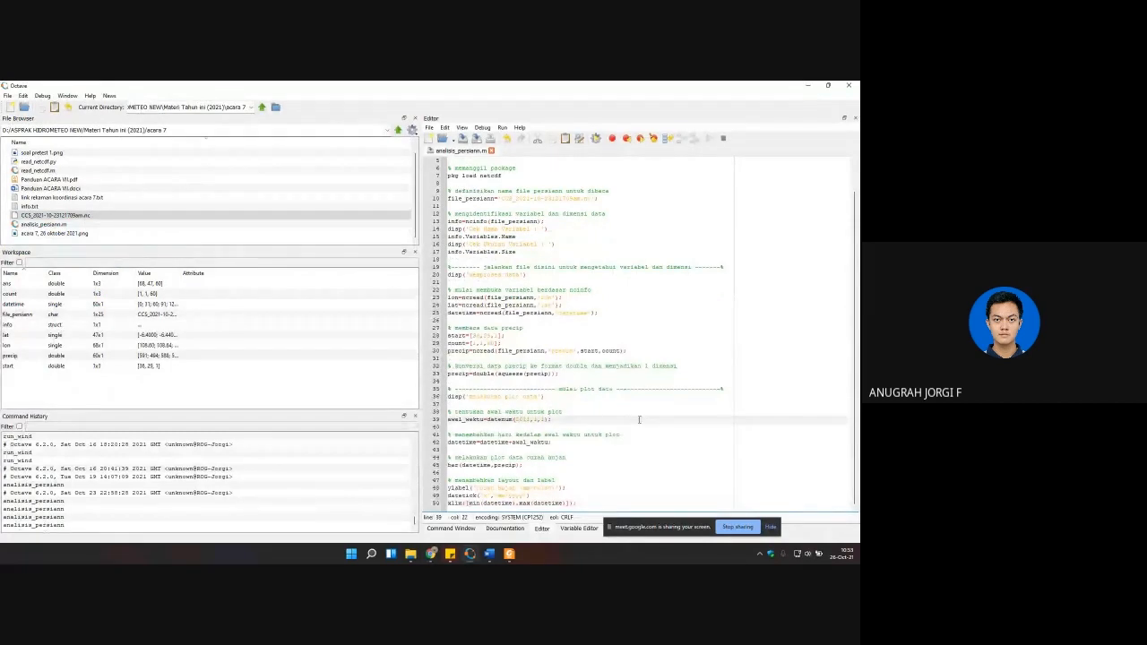
key("Right")
key("Right")
key("Right")
left_click(595, 139)
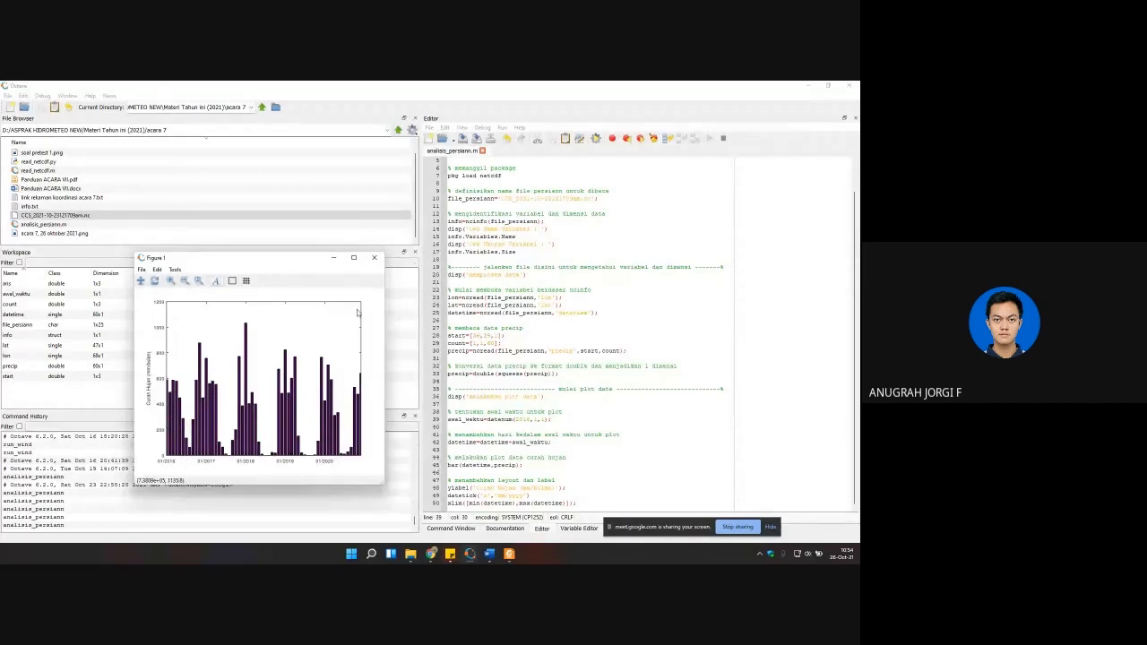
left_click(374, 259)
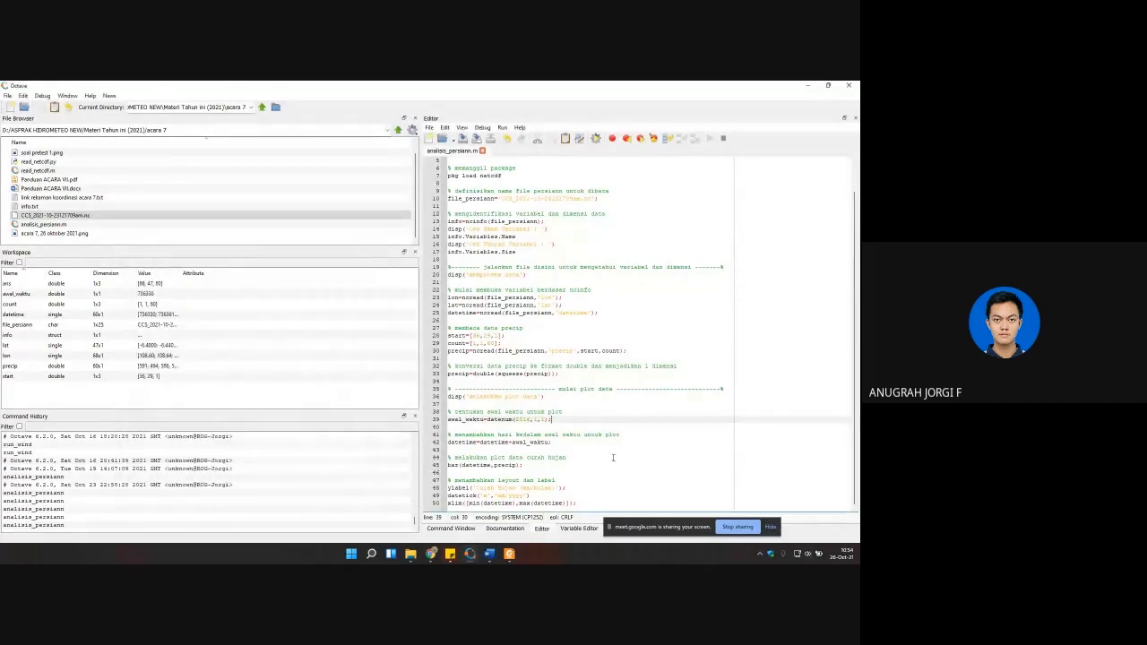
Step: Append the sample script's climate classification section, from "klasifikasi iklim" through the nilai Q display line, after the xlim line in analisis_persiann.m
left_click(605, 504)
key("Return")
key("Return")
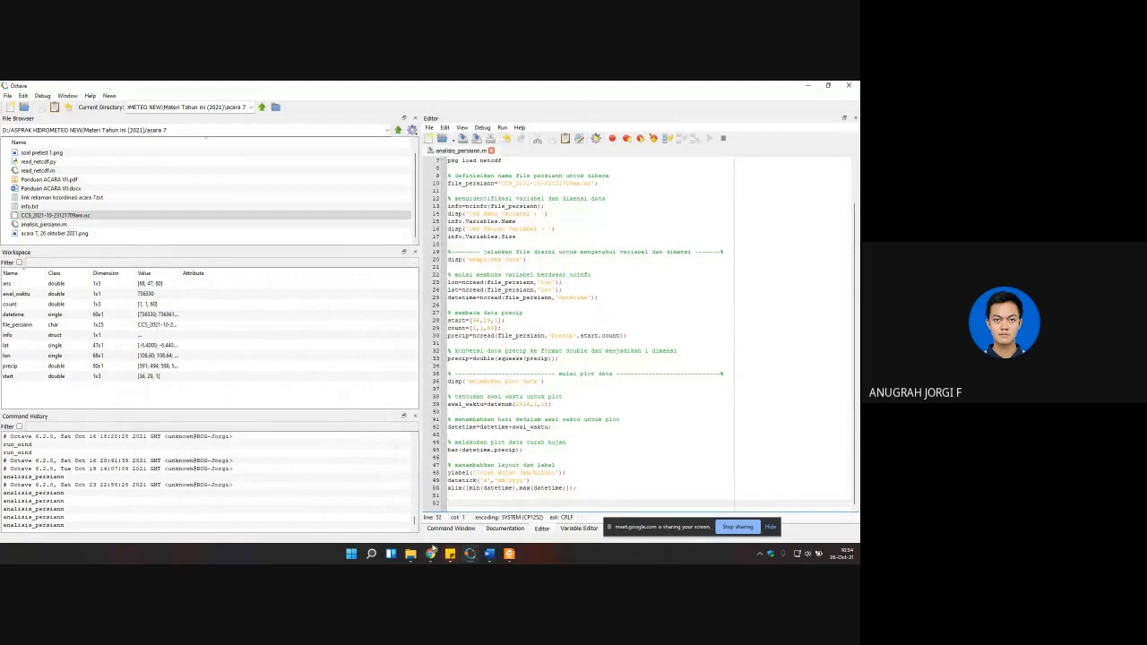
mouse_move(431, 553)
left_click(413, 503)
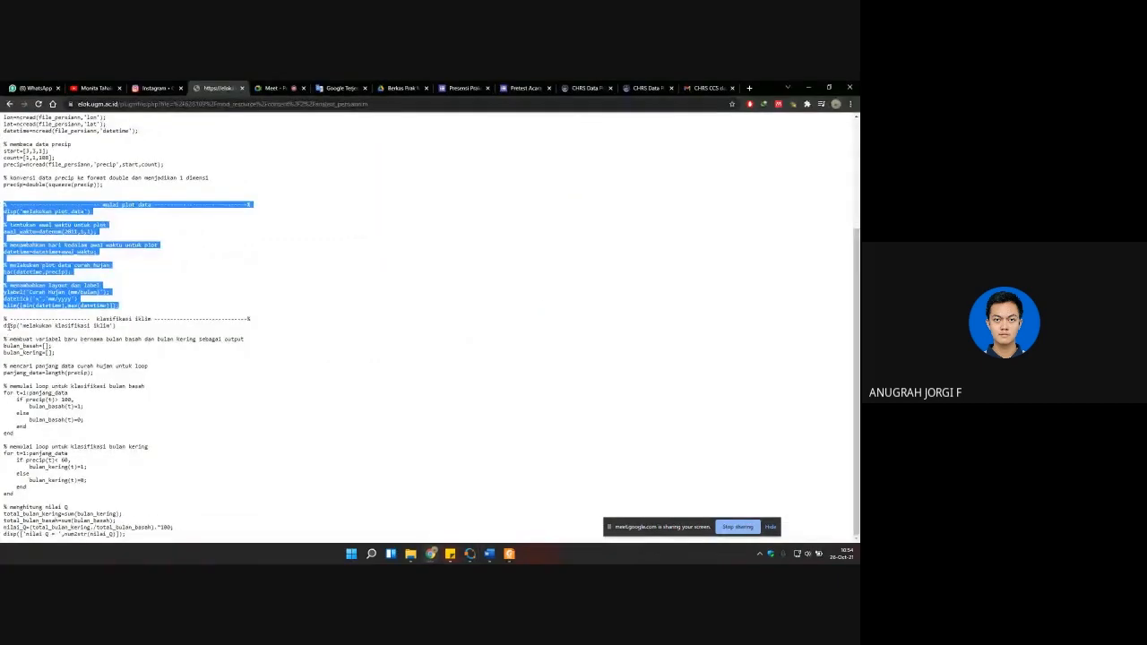
left_click_drag(4, 318, 222, 531)
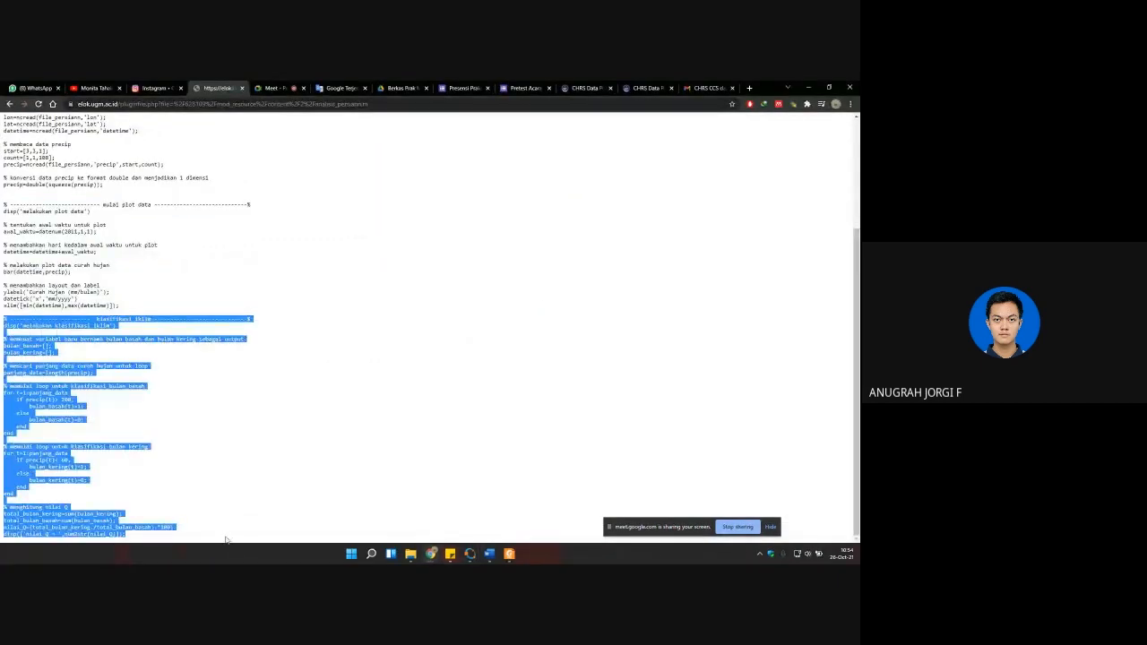
left_click(472, 557)
key("ctrl+v")
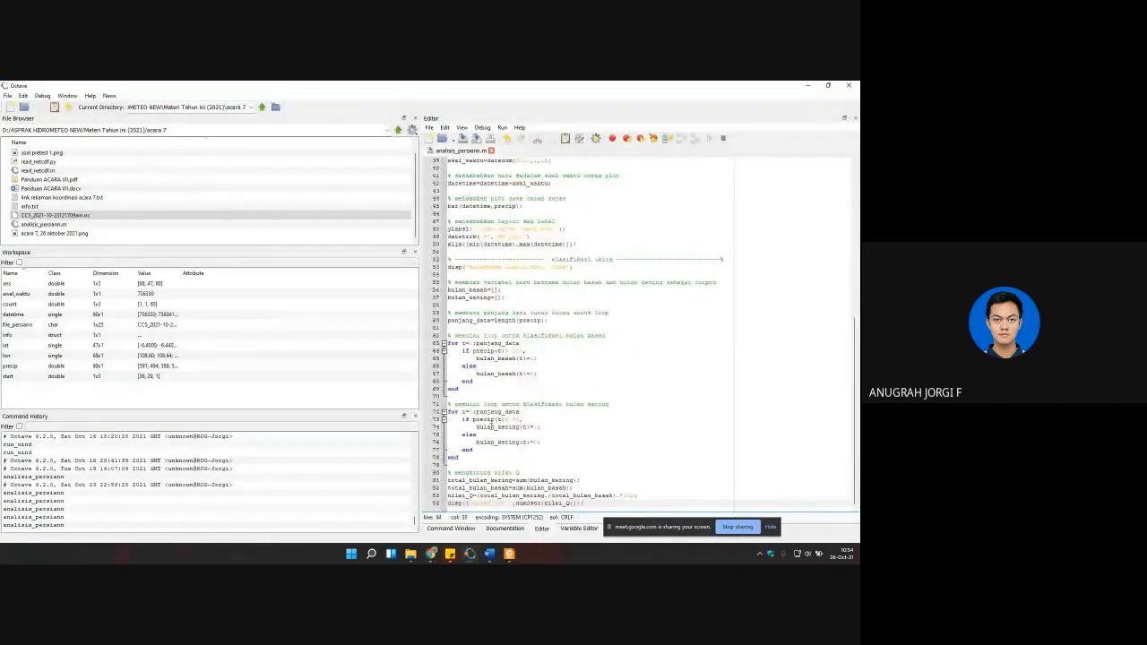
Step: Run the script with its wet-month, dry-month and Q calculations, and show the printed Q value in the command output
left_click(464, 350)
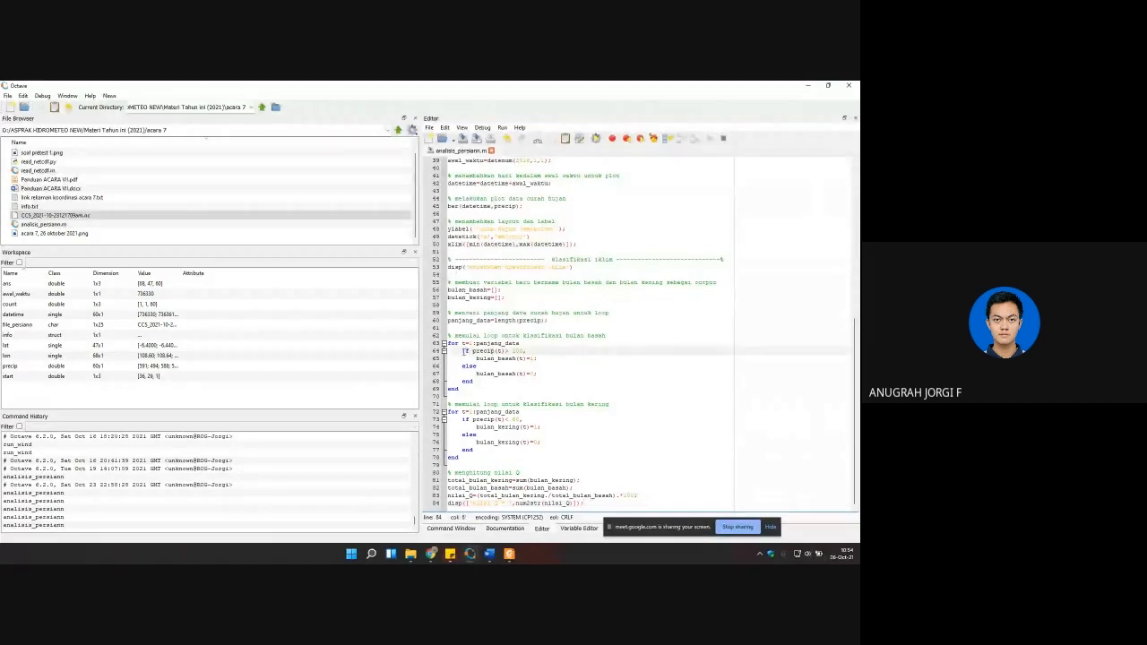
left_click(545, 489)
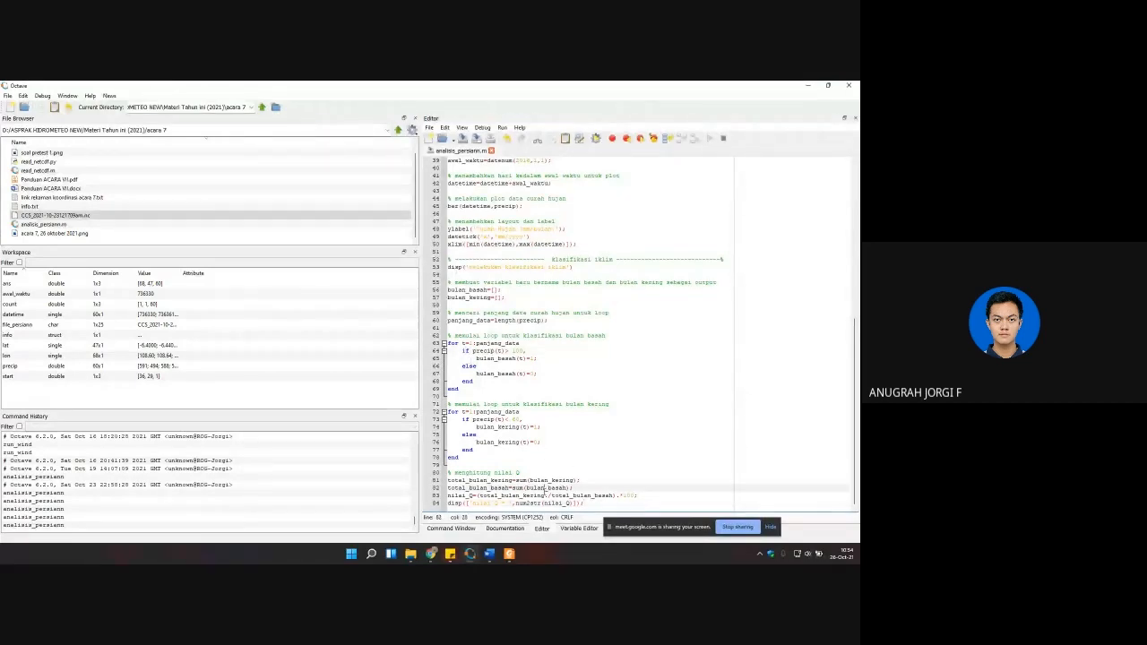
left_click(544, 503)
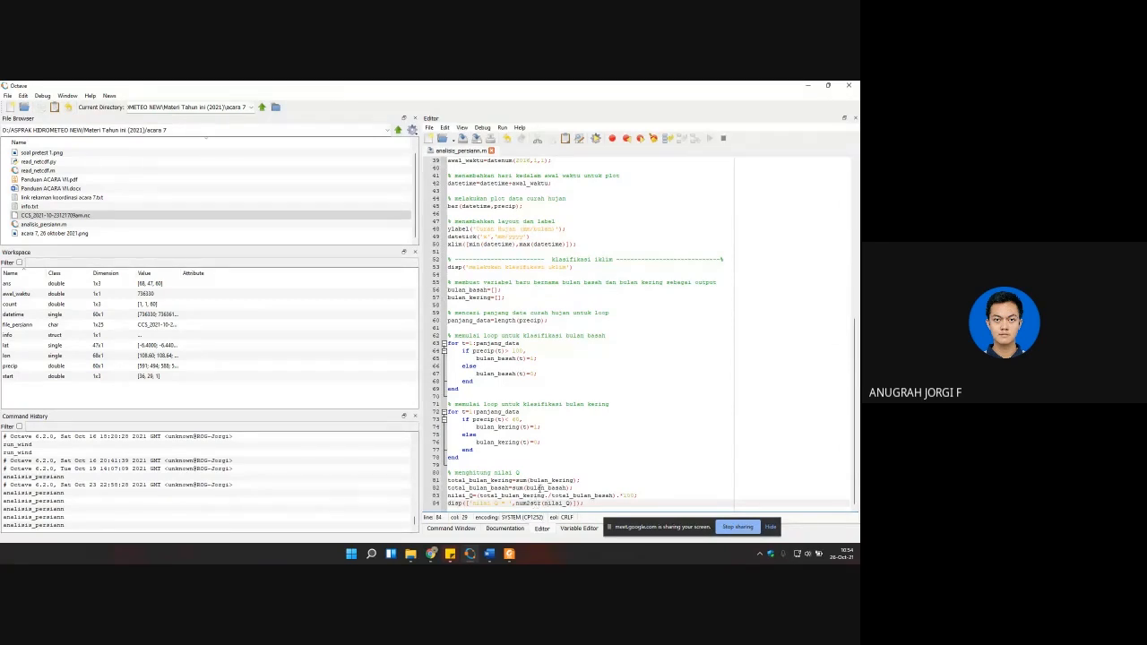
left_click(597, 138)
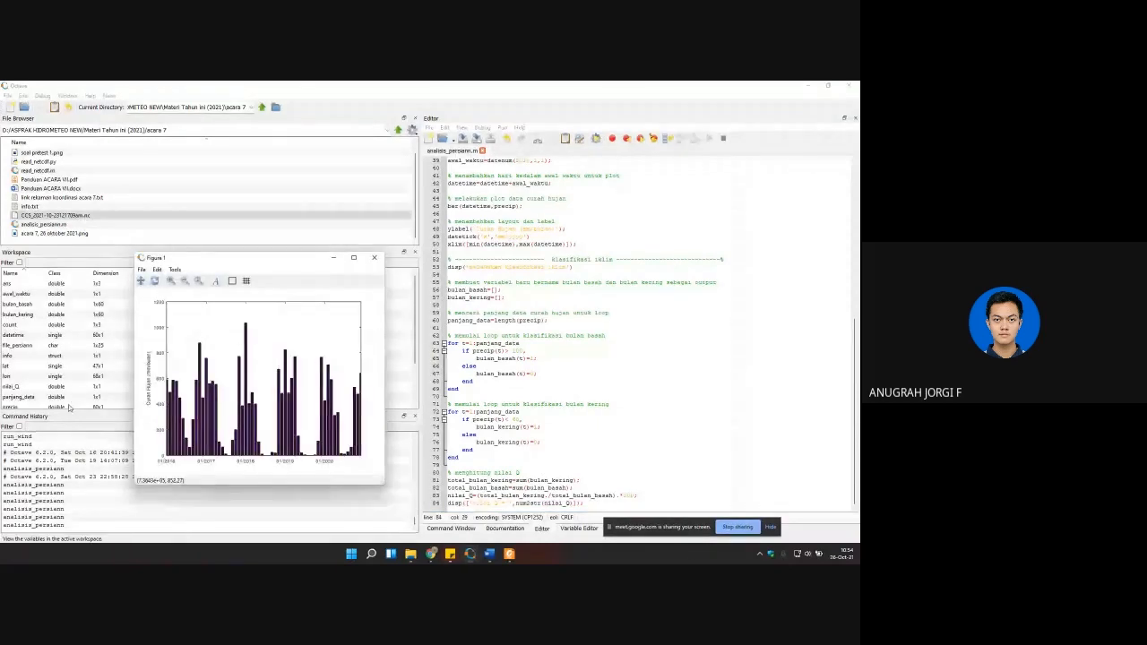
left_click(467, 529)
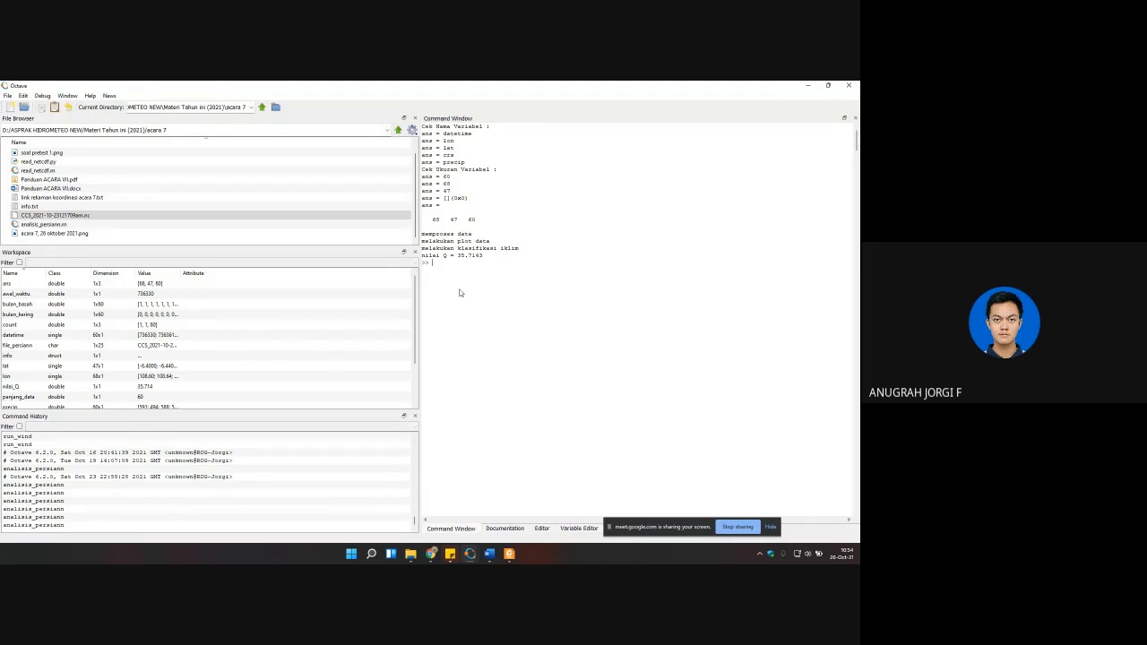
Step: In the browser, return to the eLOK course page and open the Analisis Data Curah Hujan lesson's page on conditional functions
mouse_move(432, 554)
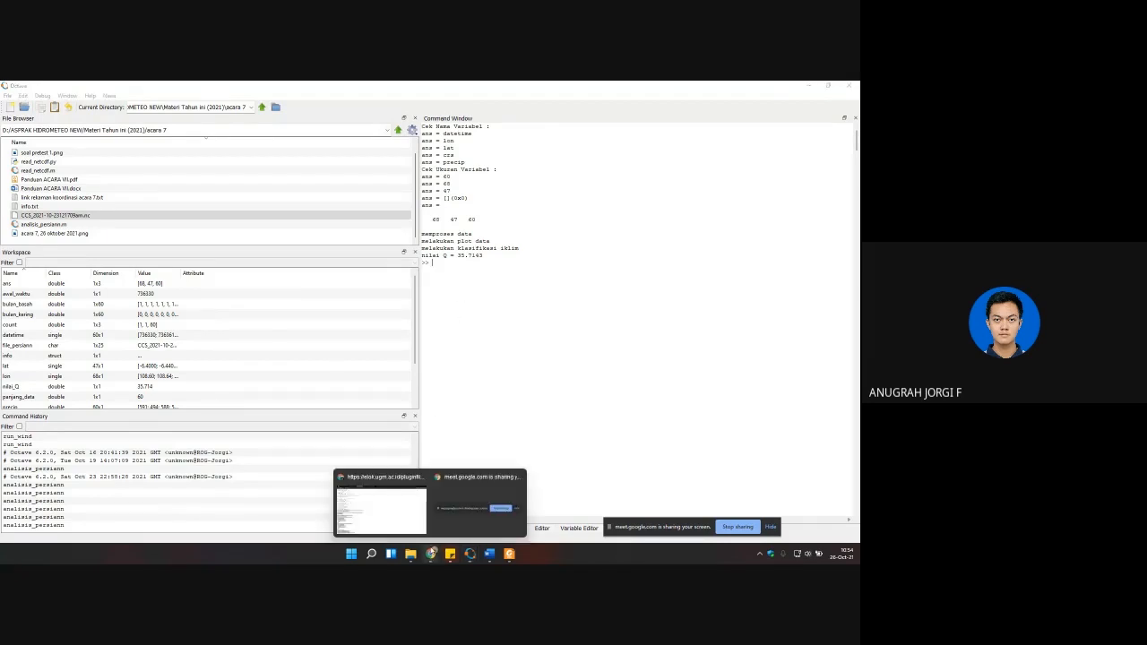
left_click(405, 529)
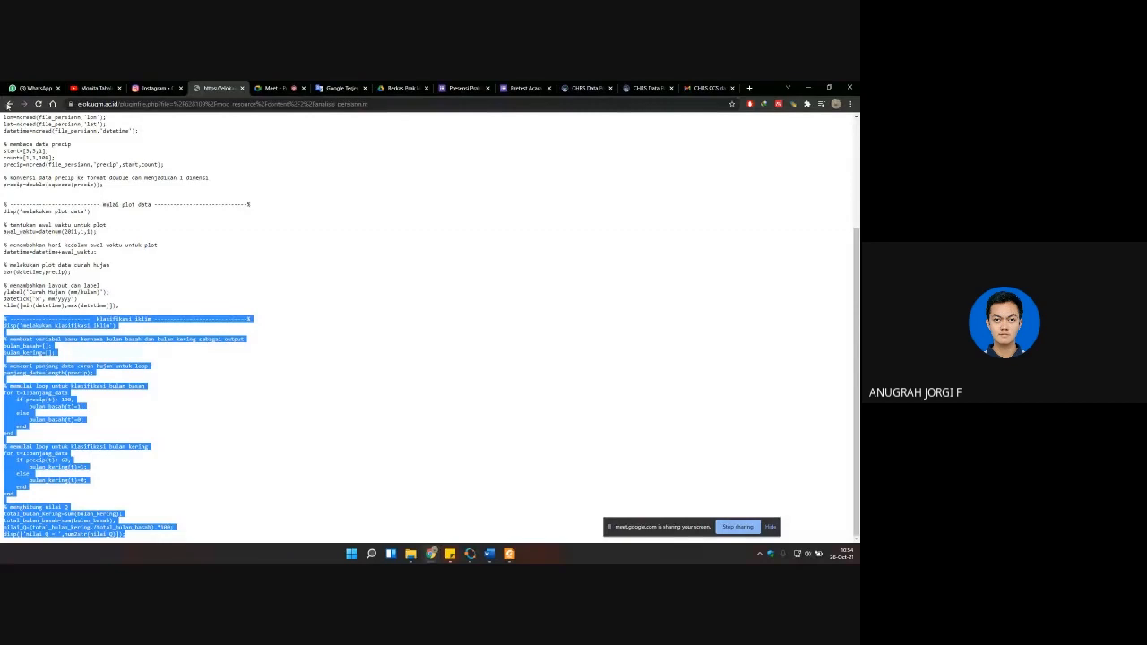
left_click(8, 104)
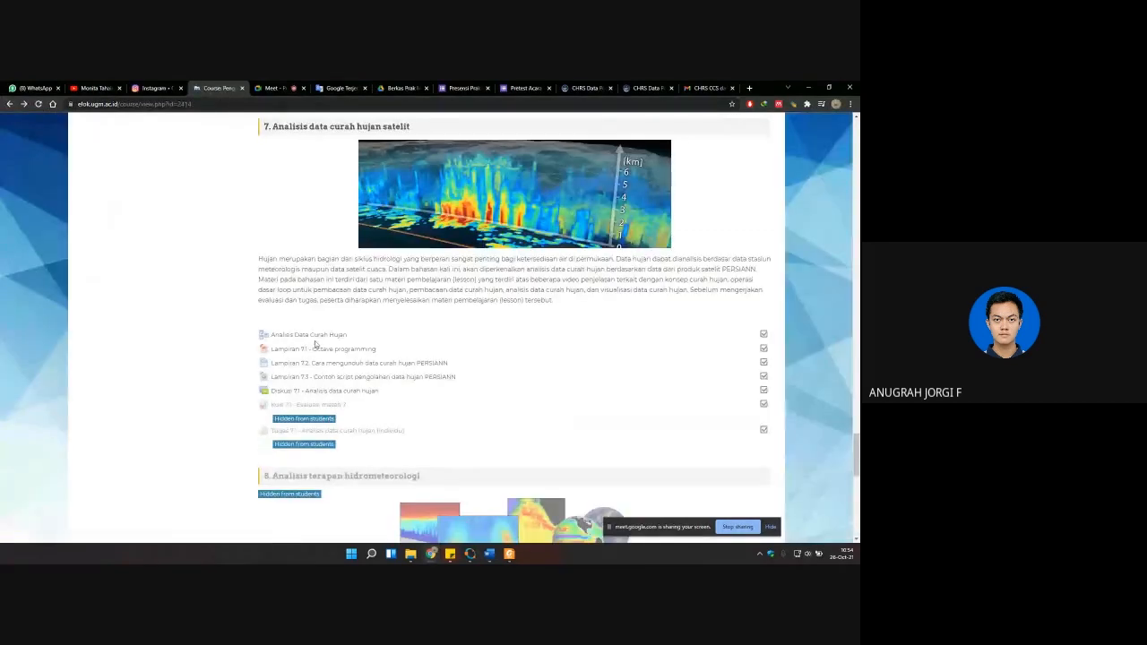
left_click(313, 335)
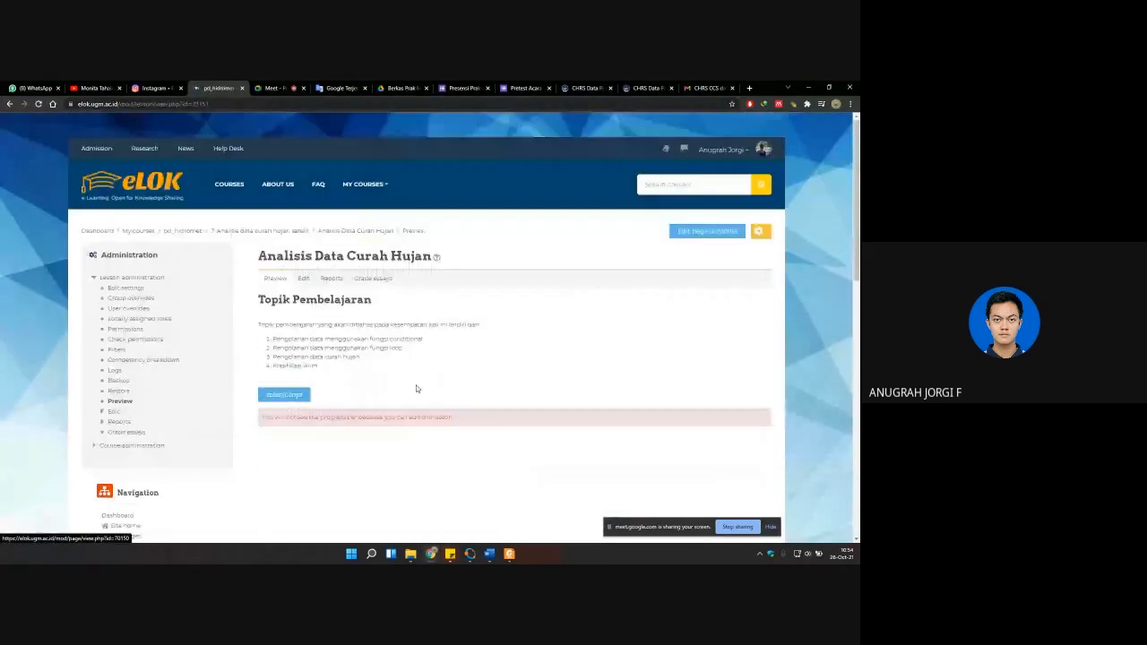
left_click(283, 396)
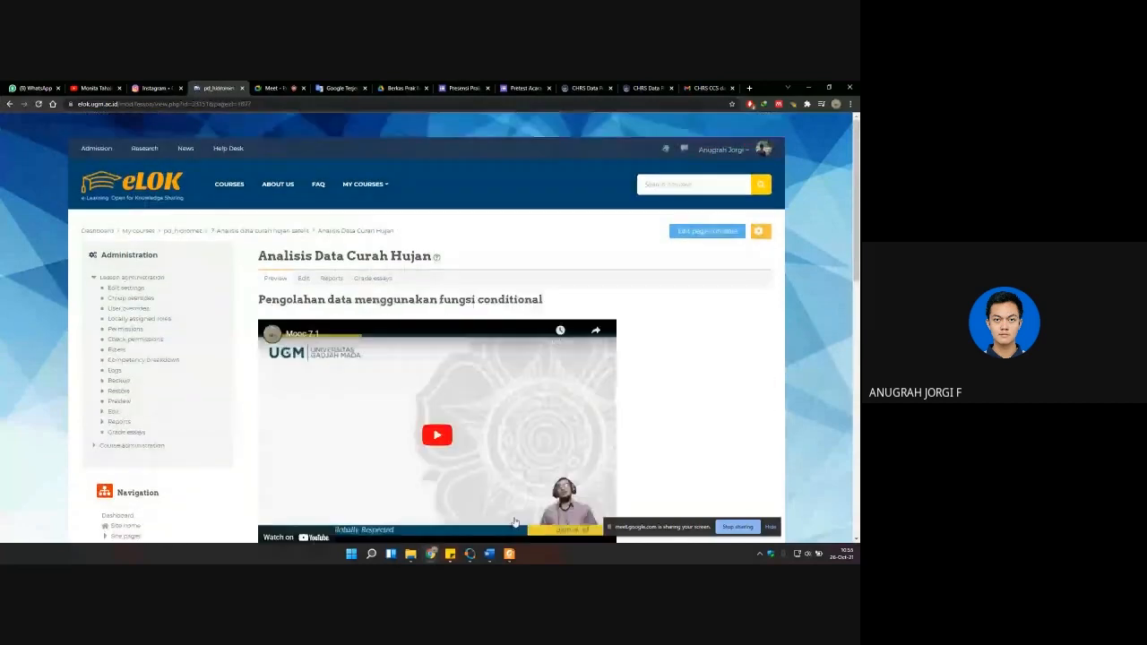
scroll(514, 522, "down", 3)
Step: Switch to the Panduan ACARA VII PDF and highlight "Screenshot GNU Octave" under Hasil Praktikum
key("alt+Tab")
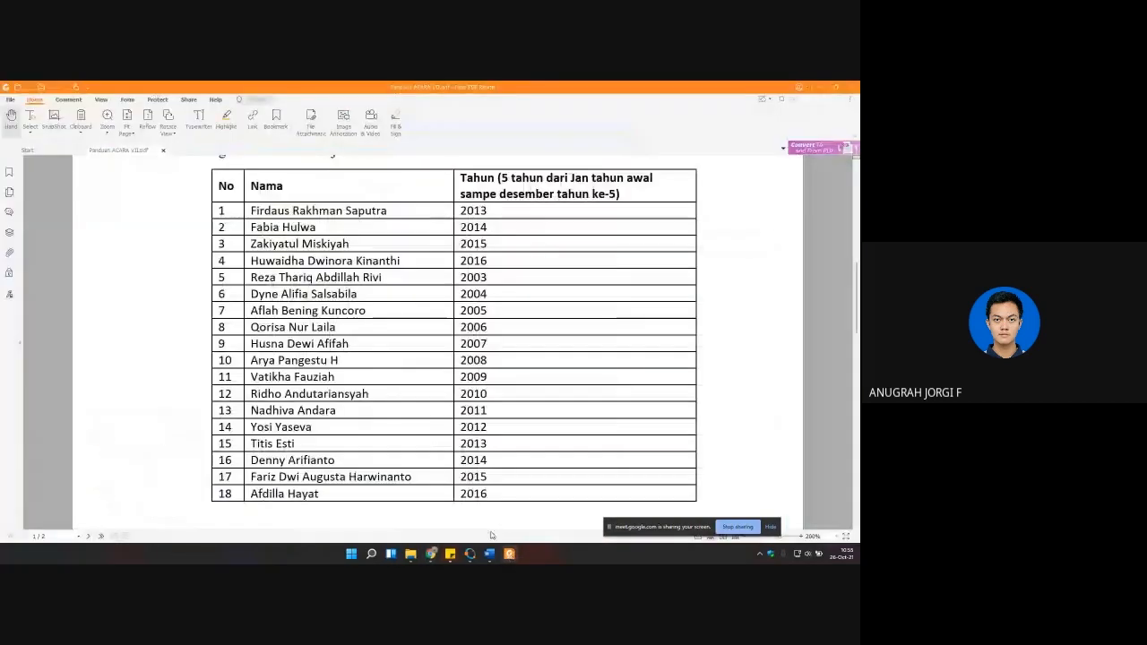
left_click(507, 553)
mouse_move(472, 555)
left_click(451, 522)
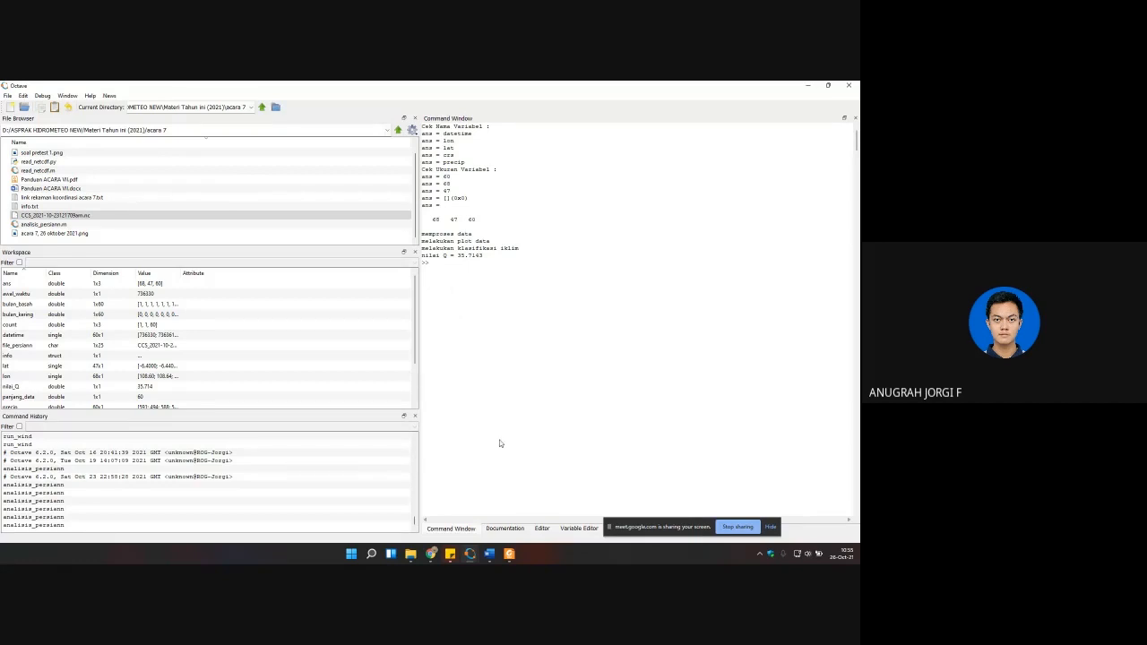
left_click(509, 554)
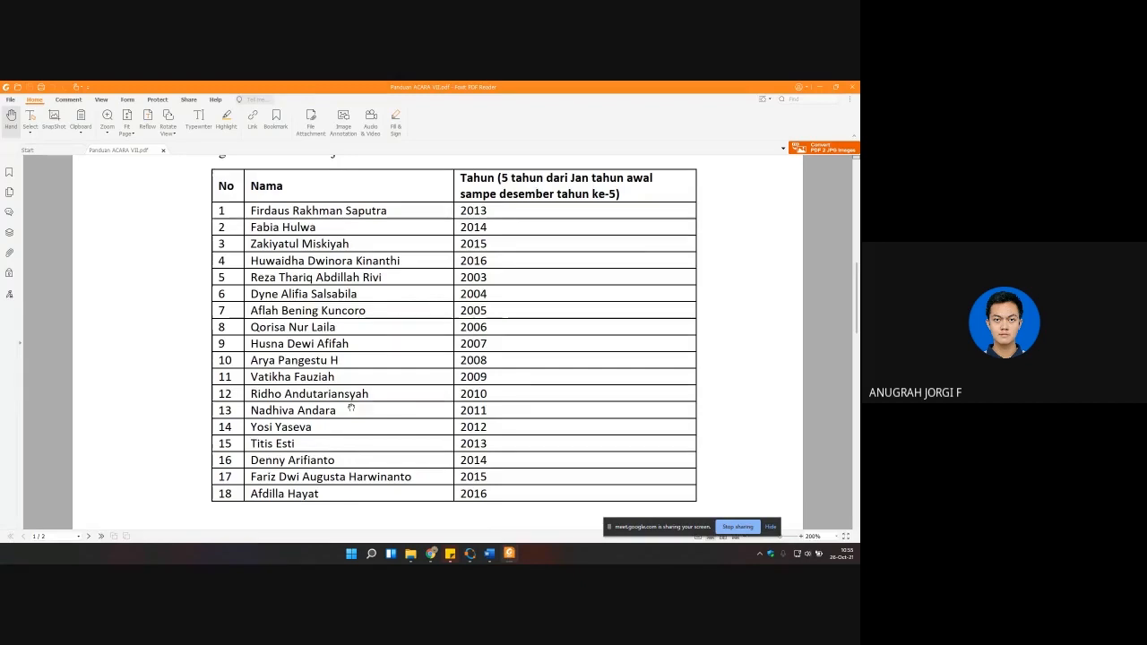
scroll(351, 328, "up", 10)
scroll(350, 328, "down", 3)
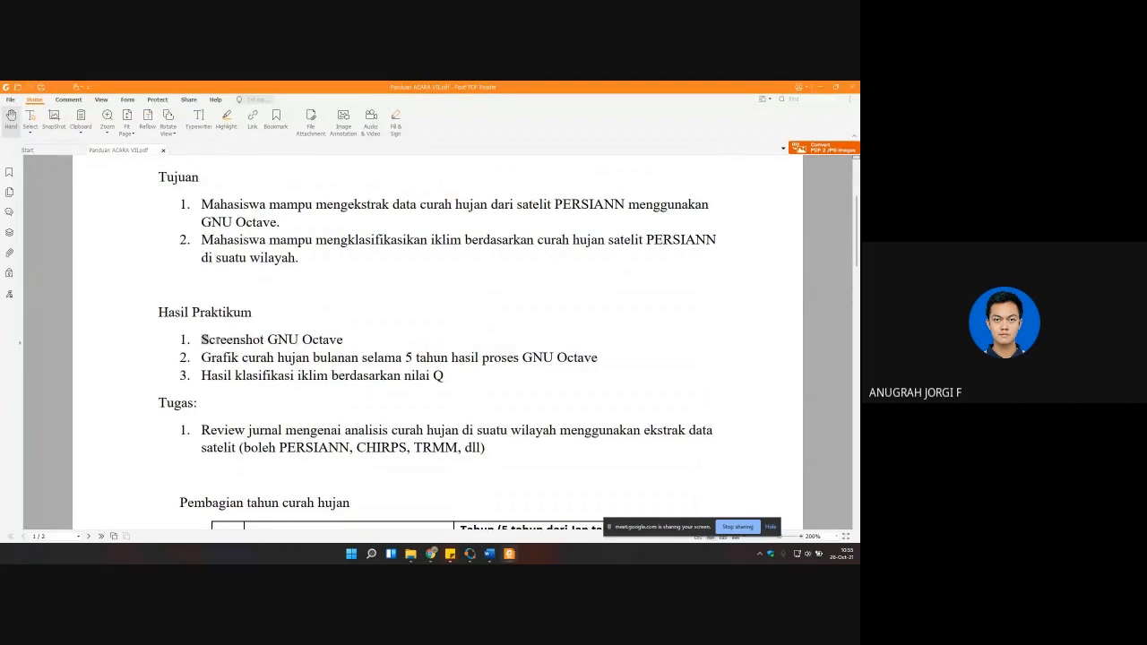
left_click_drag(202, 339, 342, 339)
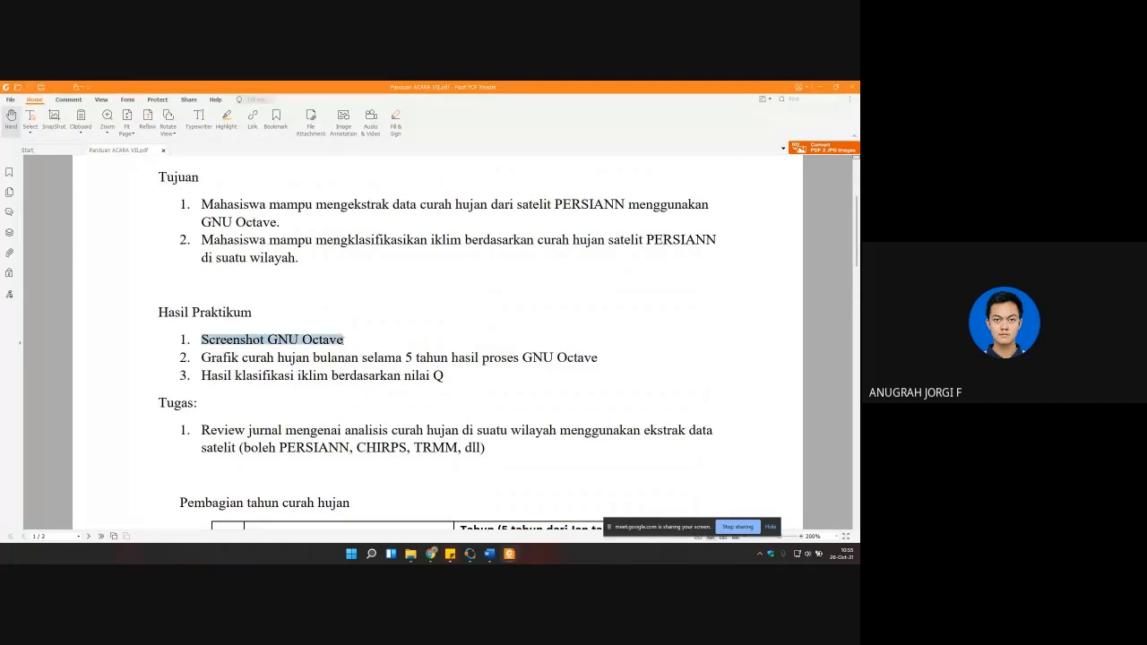
Step: Bring up the rainfall figure in Octave and move it clear of the command output and workspace
left_click(470, 553)
mouse_move(470, 555)
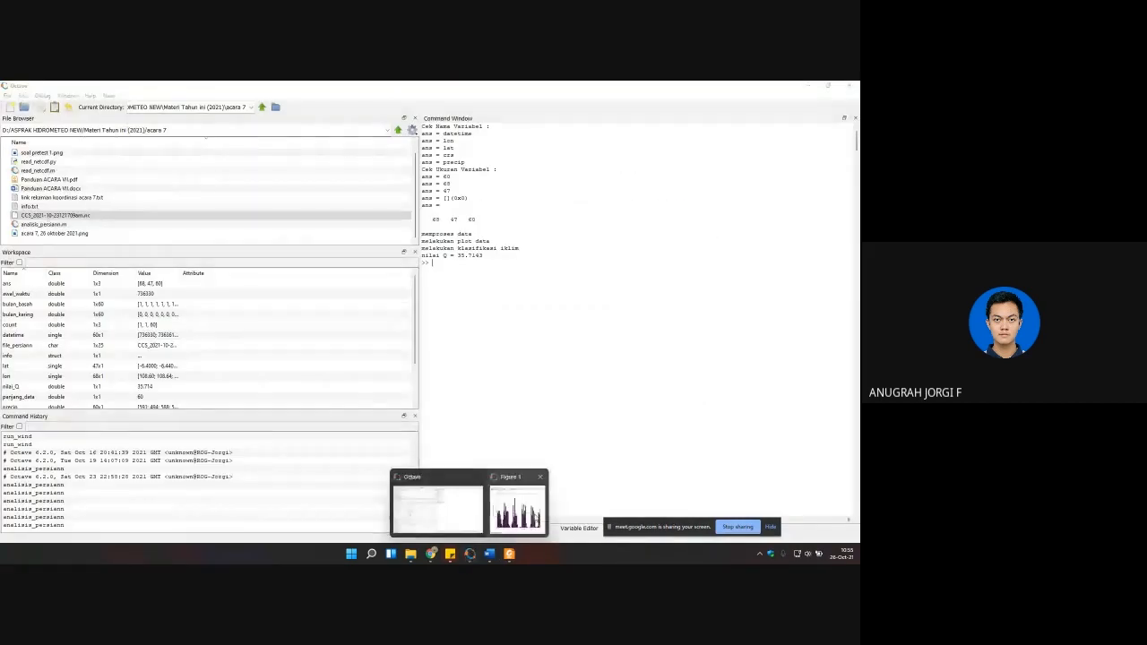
left_click(524, 513)
left_click_drag(266, 251, 648, 274)
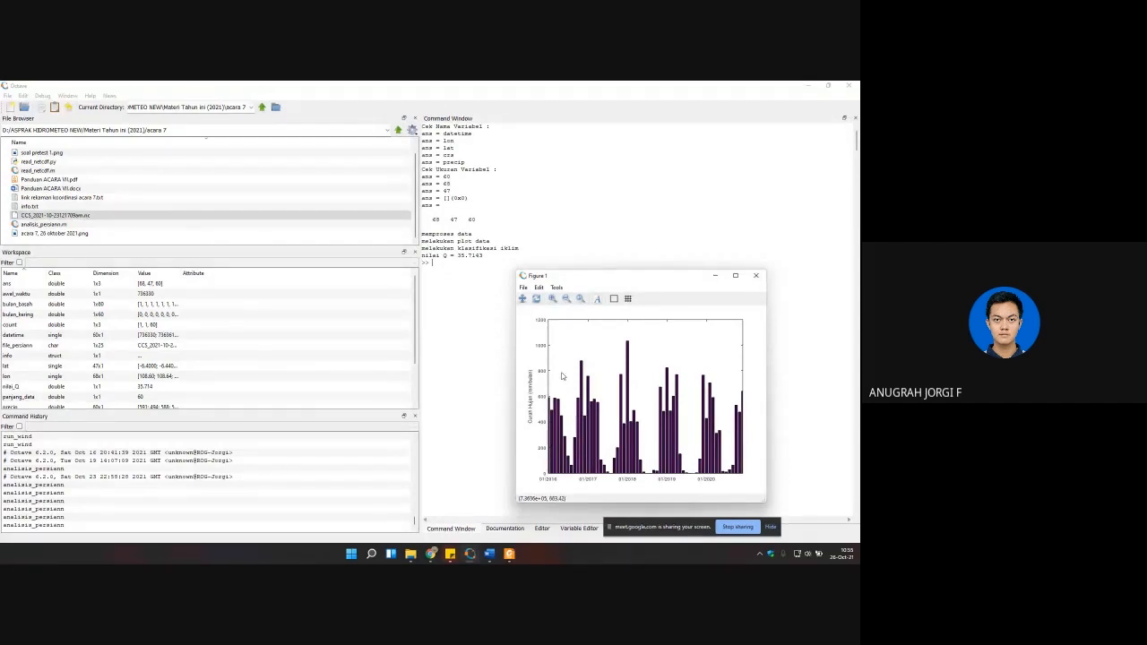
Step: Check the guide's screenshot requirement again and show analisis_persiann.m from its beginning in the Octave editor
left_click(511, 555)
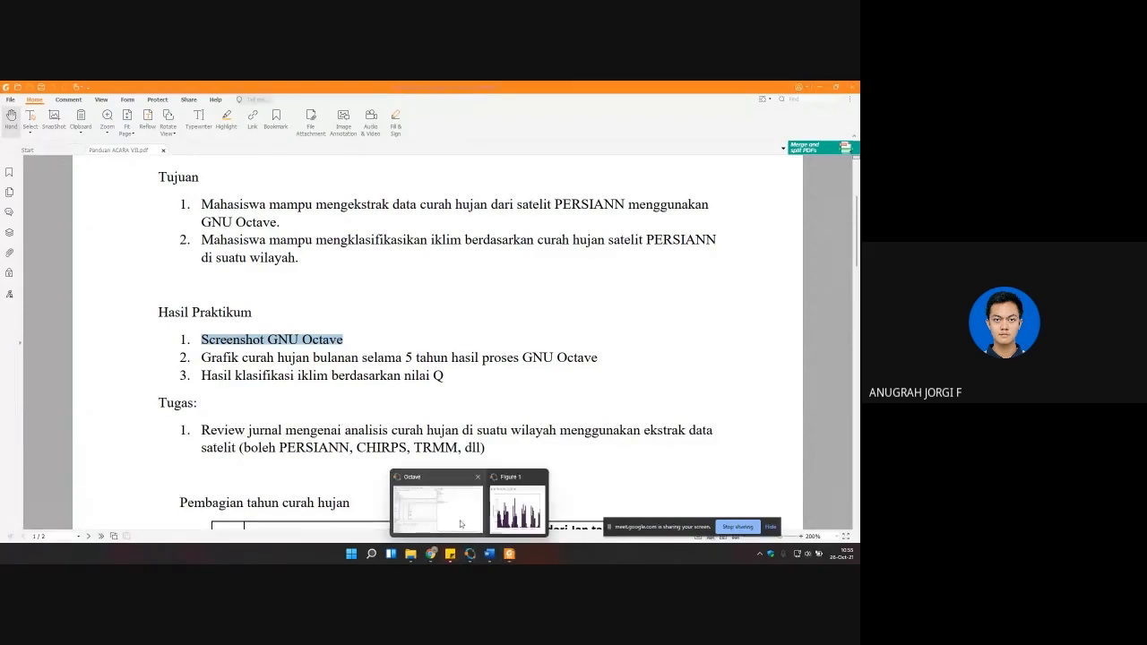
left_click(435, 507)
left_click(541, 529)
scroll(582, 448, "up", 13)
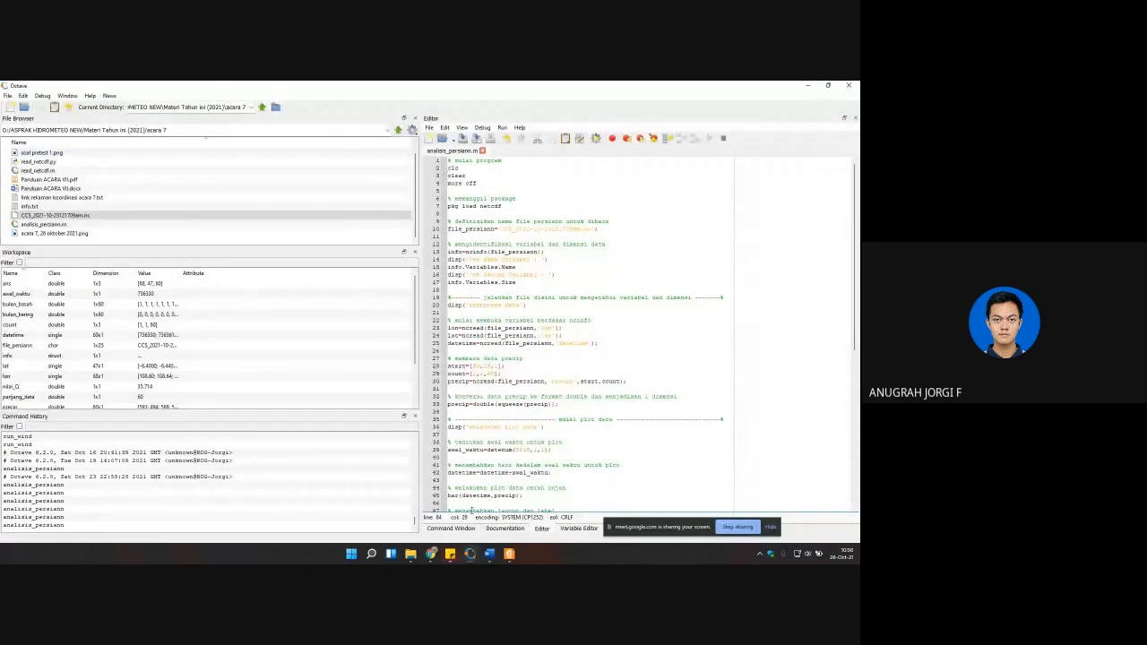
left_click(431, 553)
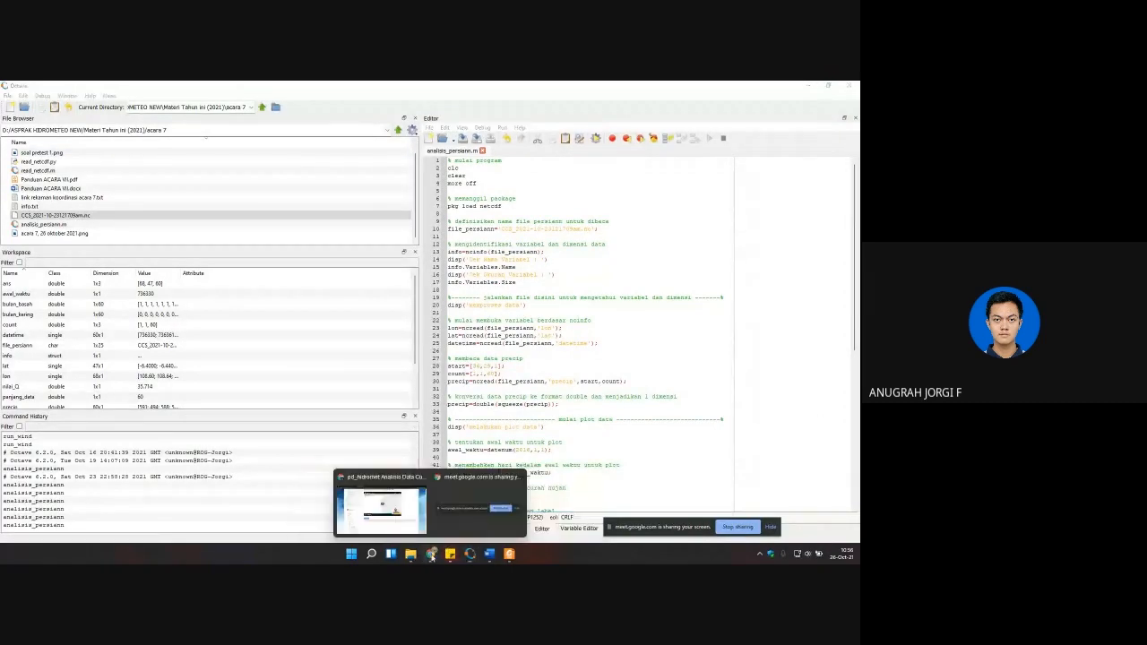
Step: Highlight the monthly rainfall graph requirement under Hasil Praktikum in the guide and show the matching Octave figure
left_click(509, 554)
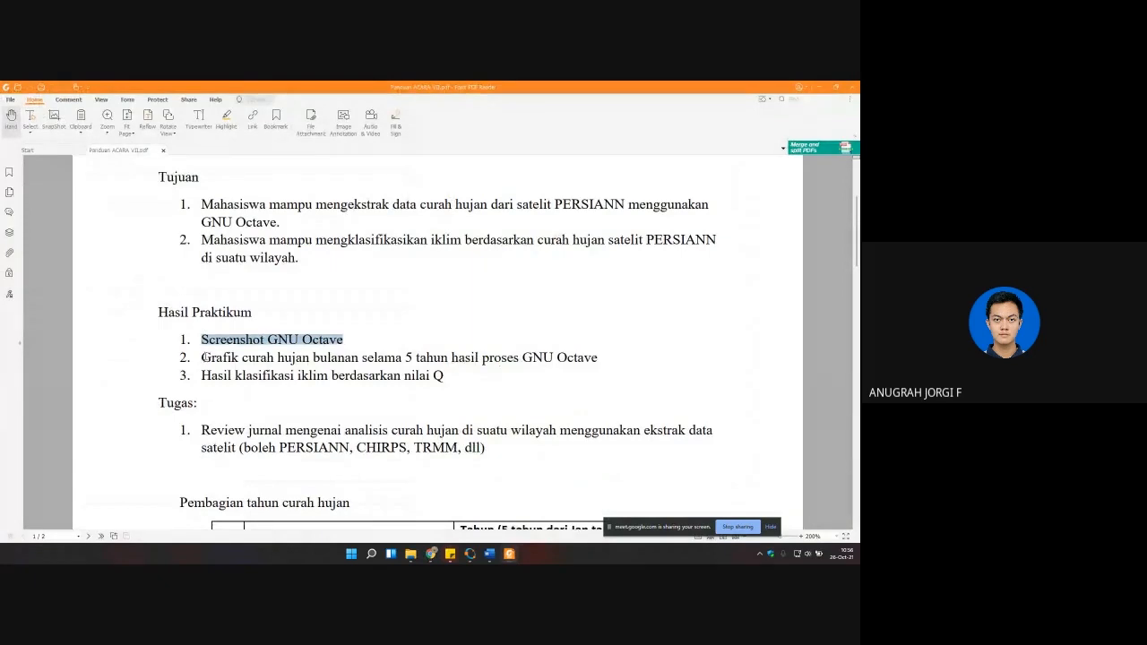
left_click_drag(201, 357, 554, 358)
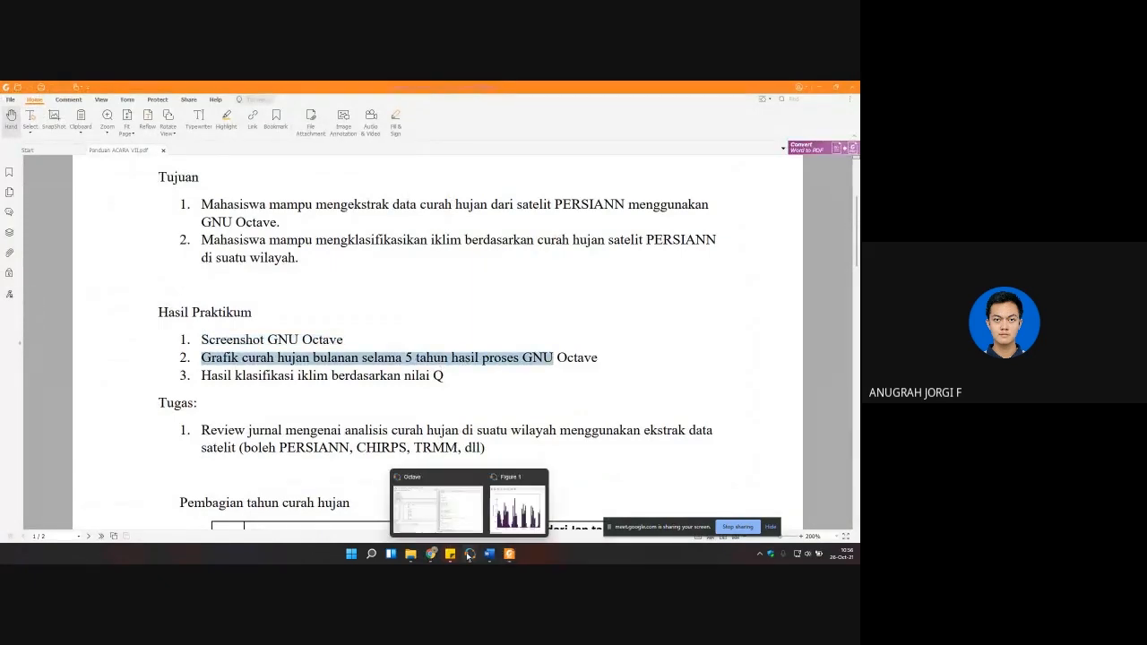
left_click(515, 506)
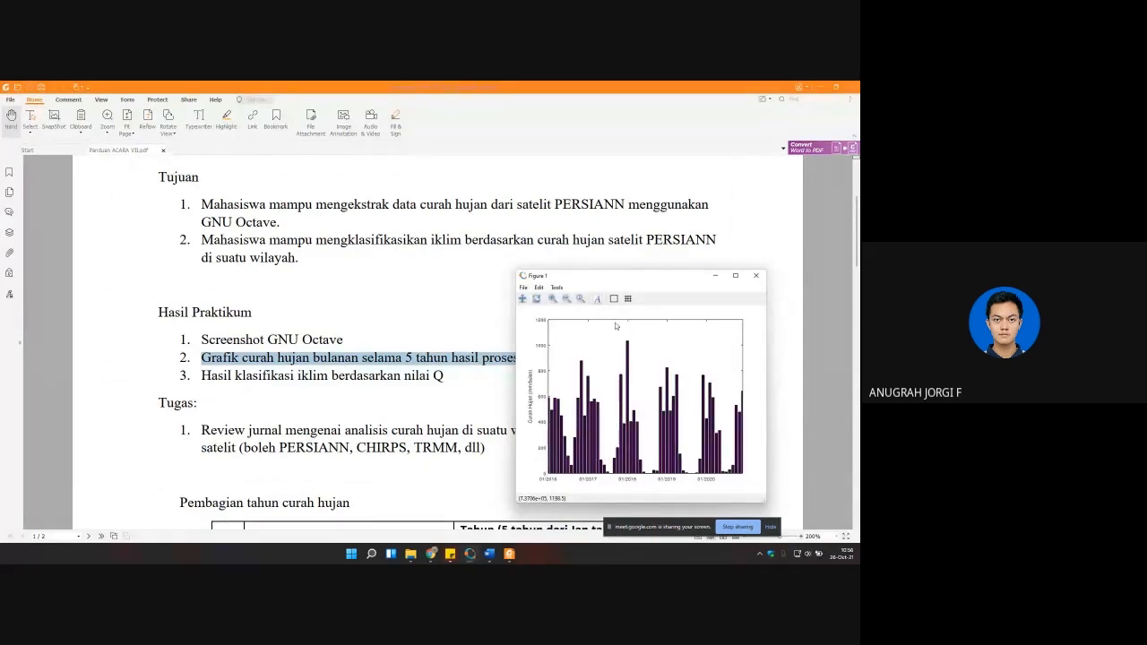
Step: Examine the plotting section of analisis_persiann.m, select the start of its ylabel line, and compare it with the rainfall figure
mouse_move(469, 554)
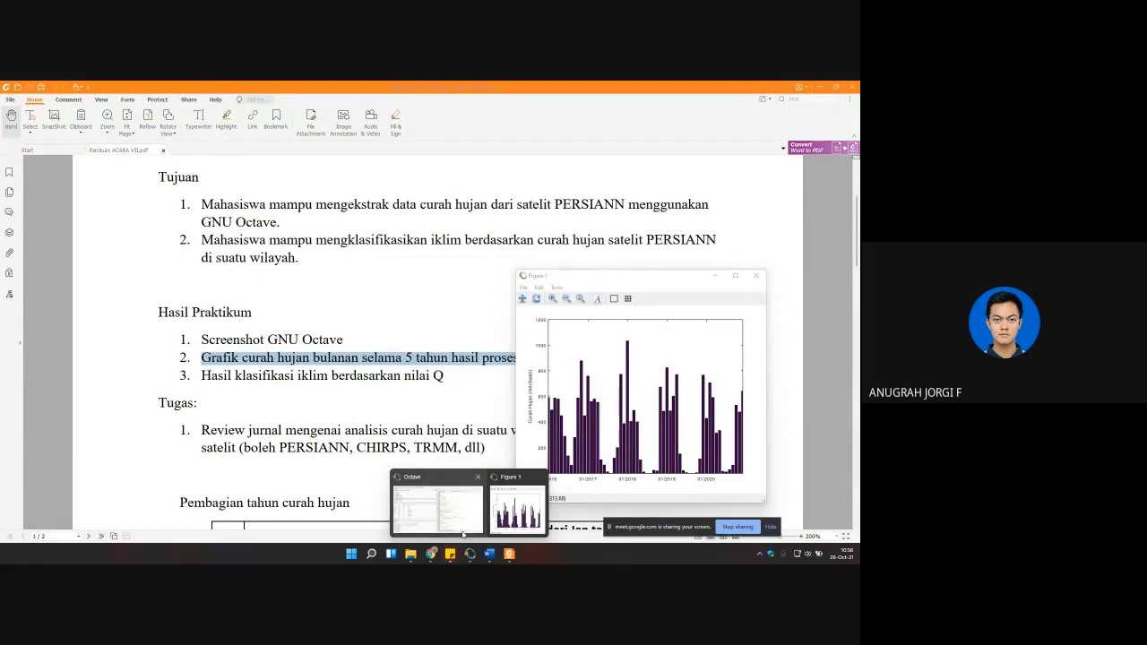
left_click(464, 530)
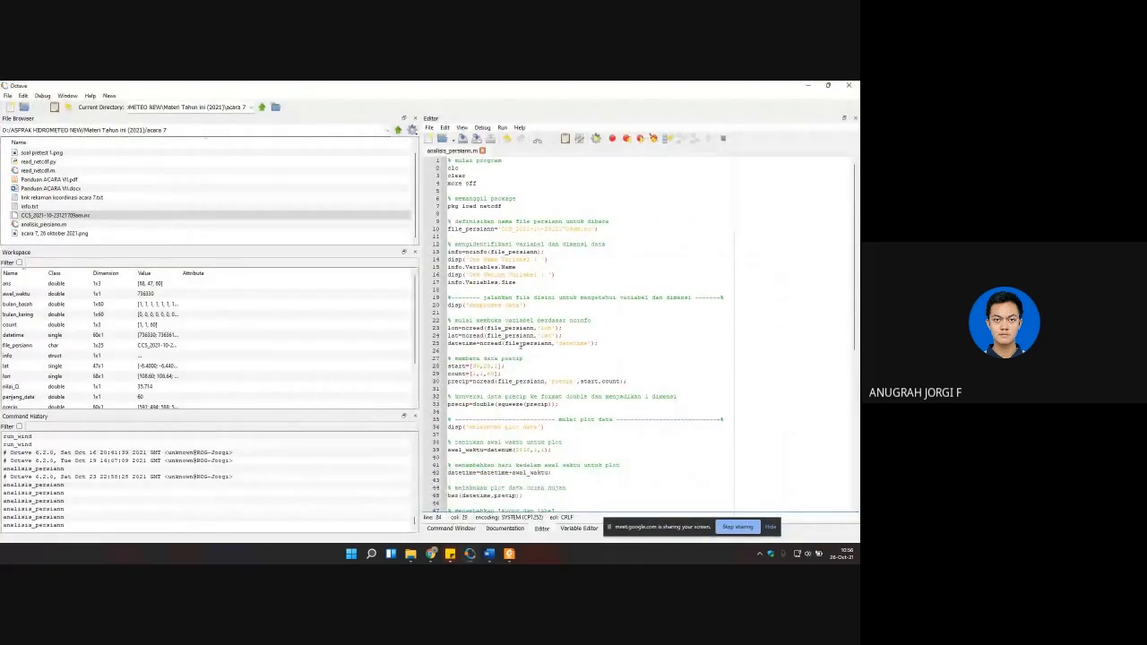
scroll(520, 346, "down", 3)
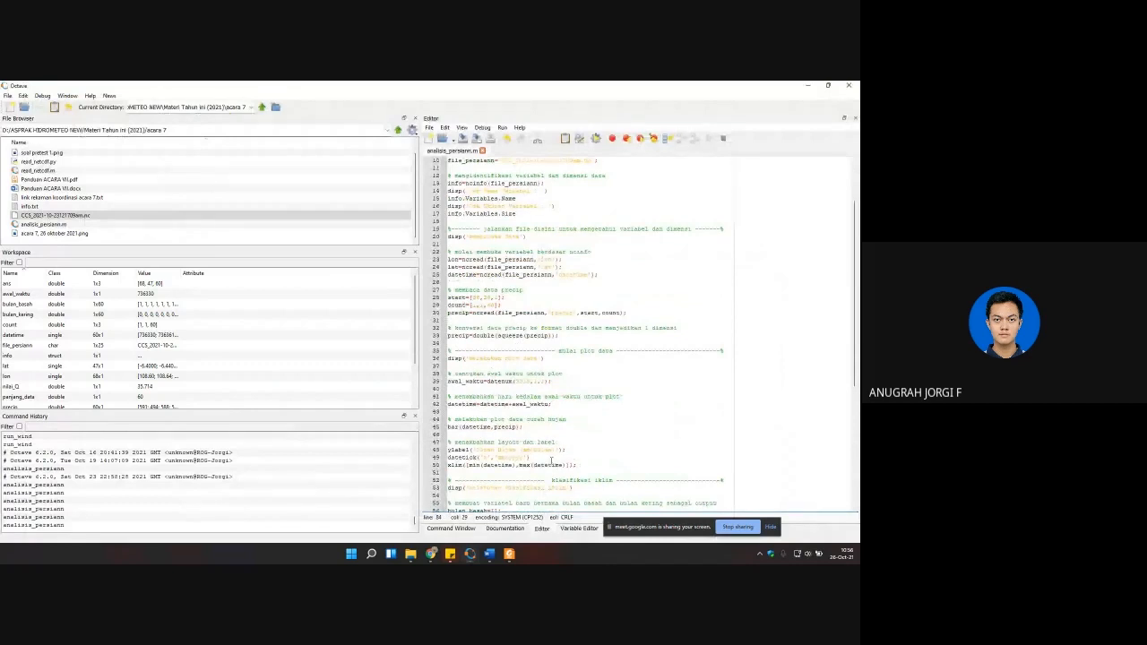
scroll(492, 425, "down", 2)
left_click_drag(450, 405, 488, 408)
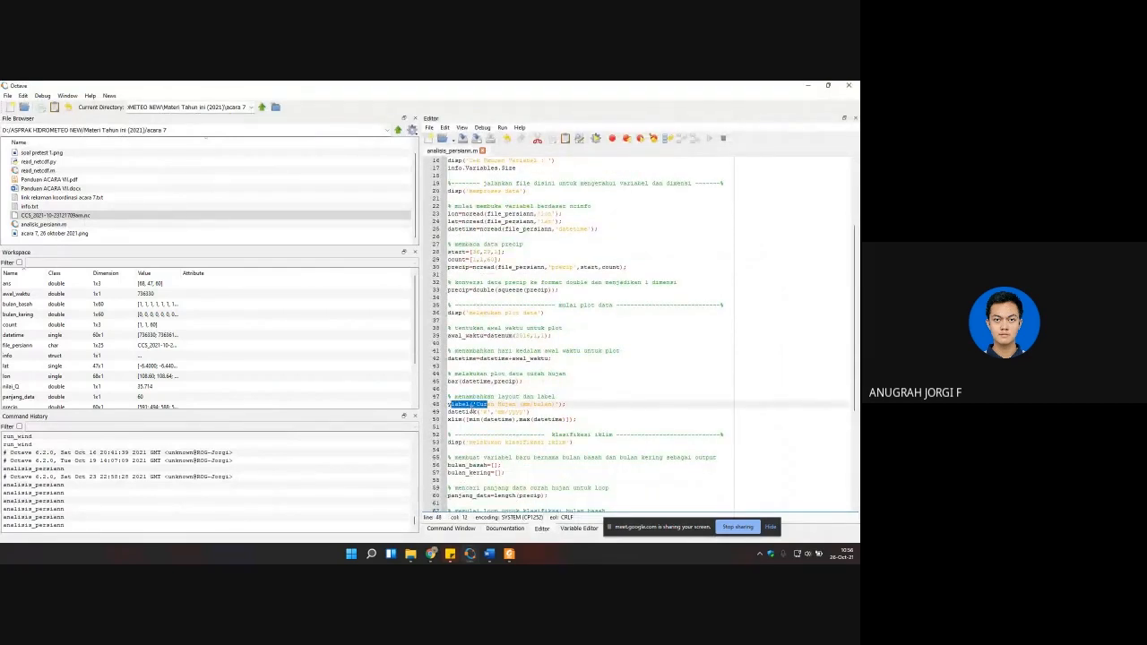
mouse_move(508, 552)
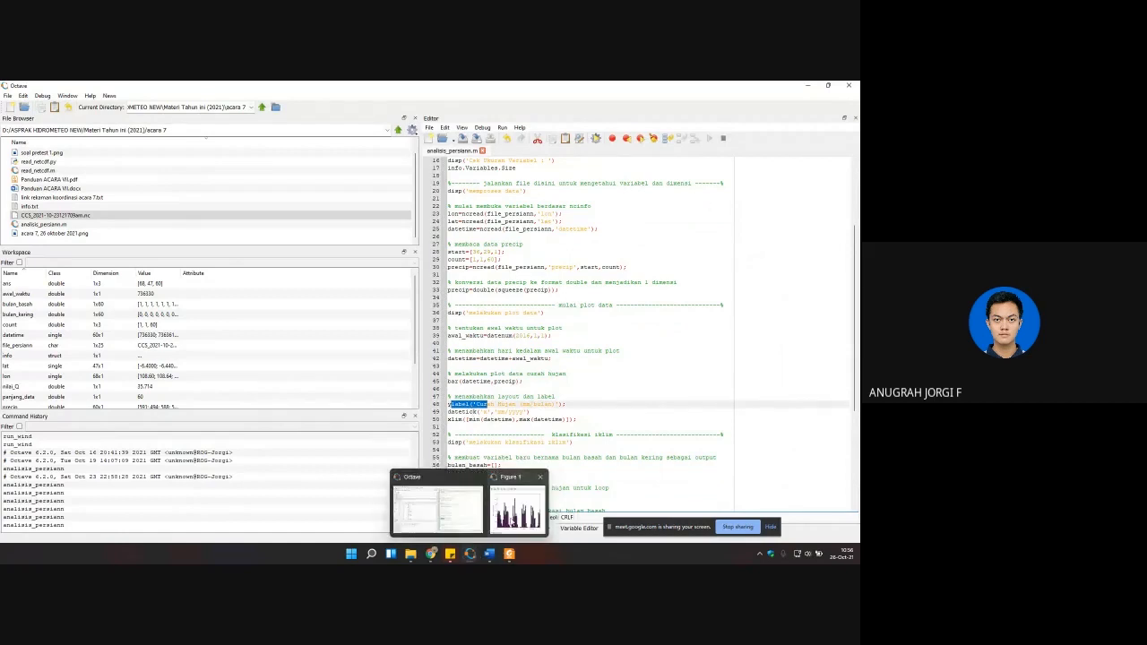
left_click(529, 502)
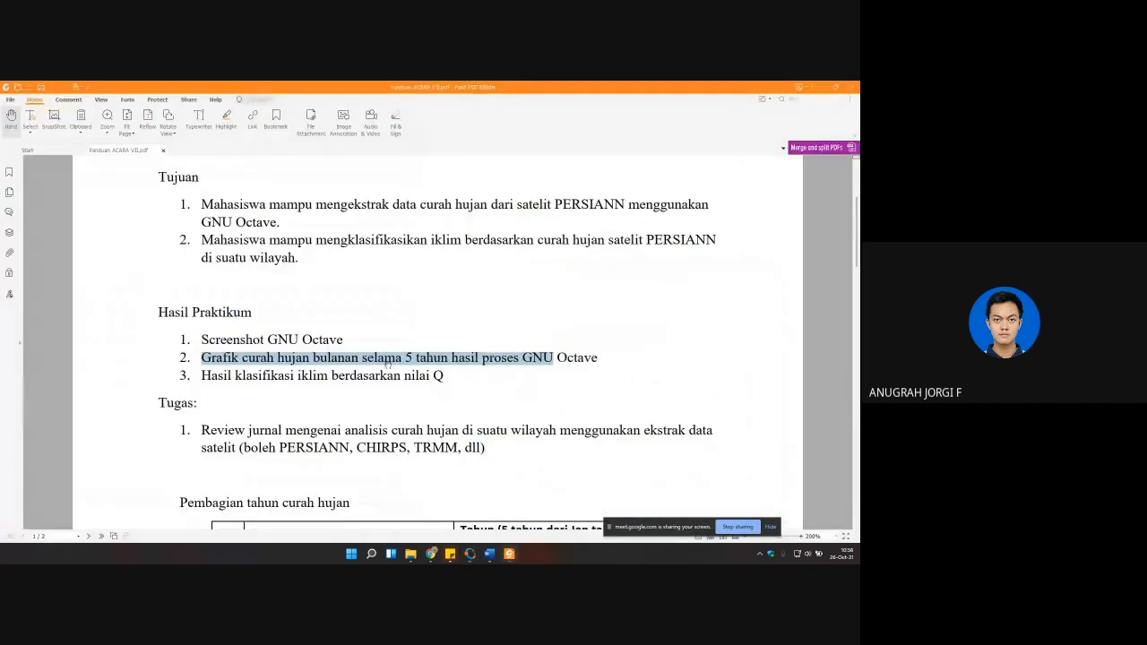
Step: Point out the Q-based climate classification requirement in the guide and show the Q value in Octave's command output
left_click(205, 378)
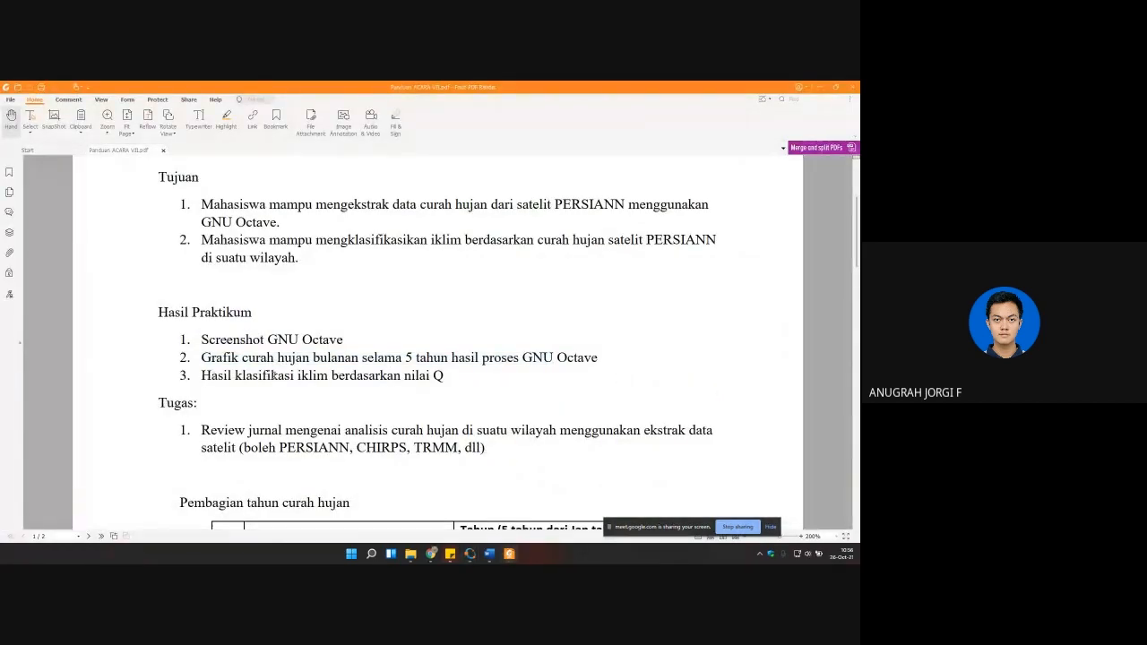
mouse_move(490, 555)
left_click(468, 524)
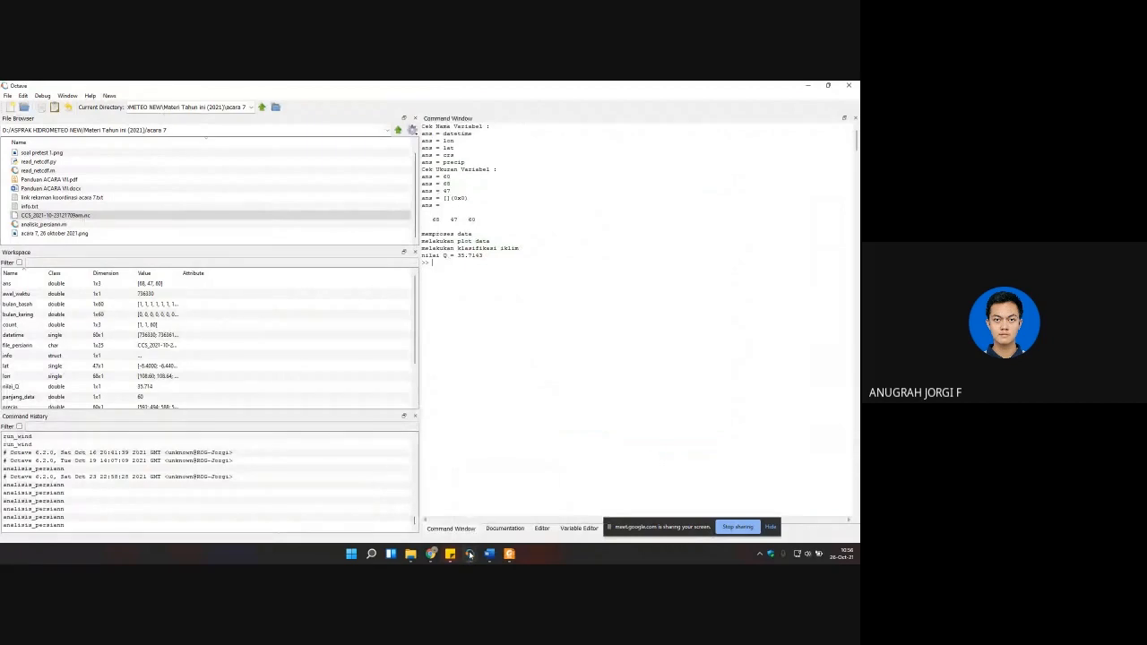
Step: Bring the monthly rainfall figure back in front of Octave's command output and reposition its window slightly
mouse_move(470, 554)
left_click(506, 513)
left_click_drag(602, 277, 589, 284)
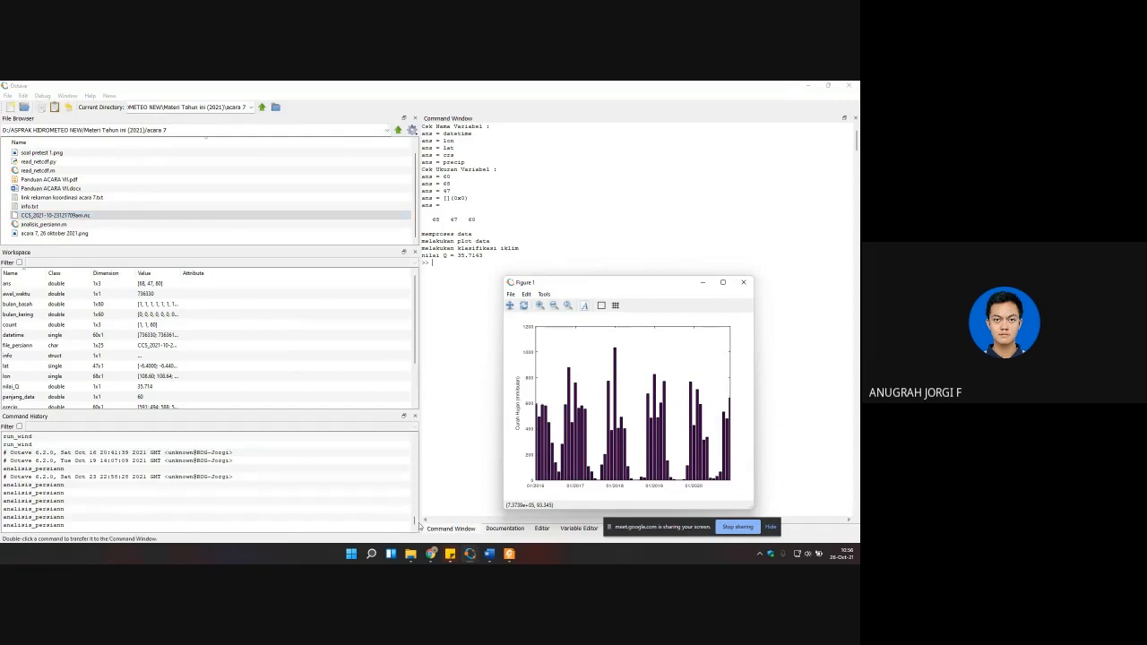
Step: Switch to the practicum guide in Foxit PDF Reader and highlight the satellite rainfall journal review assignment under Tugas
mouse_move(431, 553)
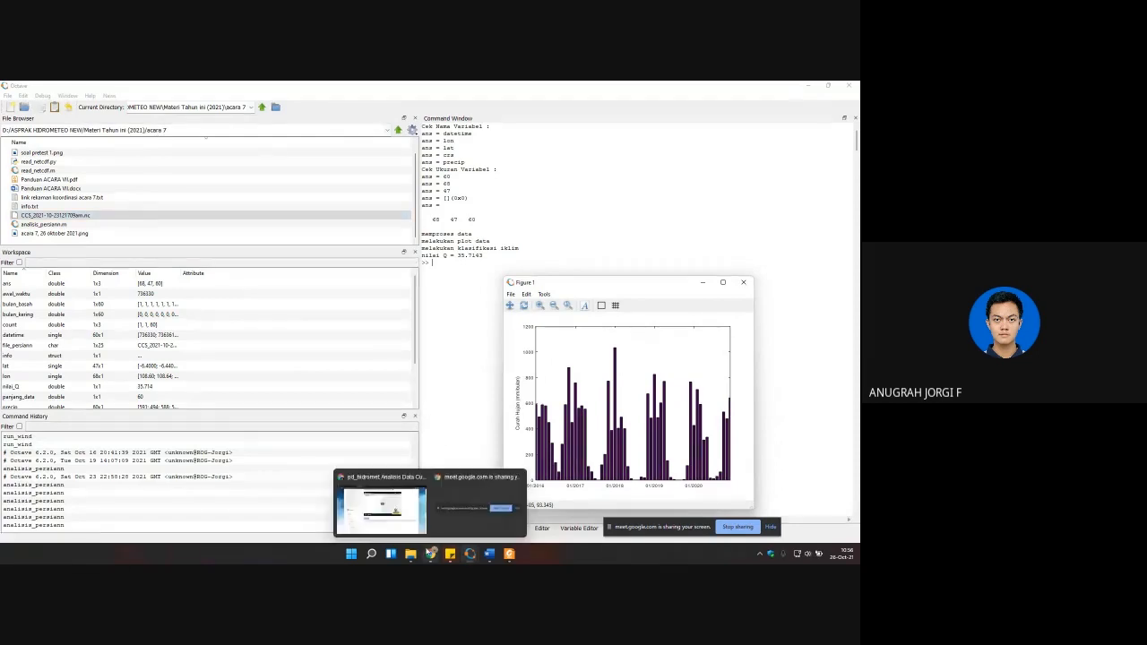
left_click(509, 554)
scroll(230, 395, "down", 3)
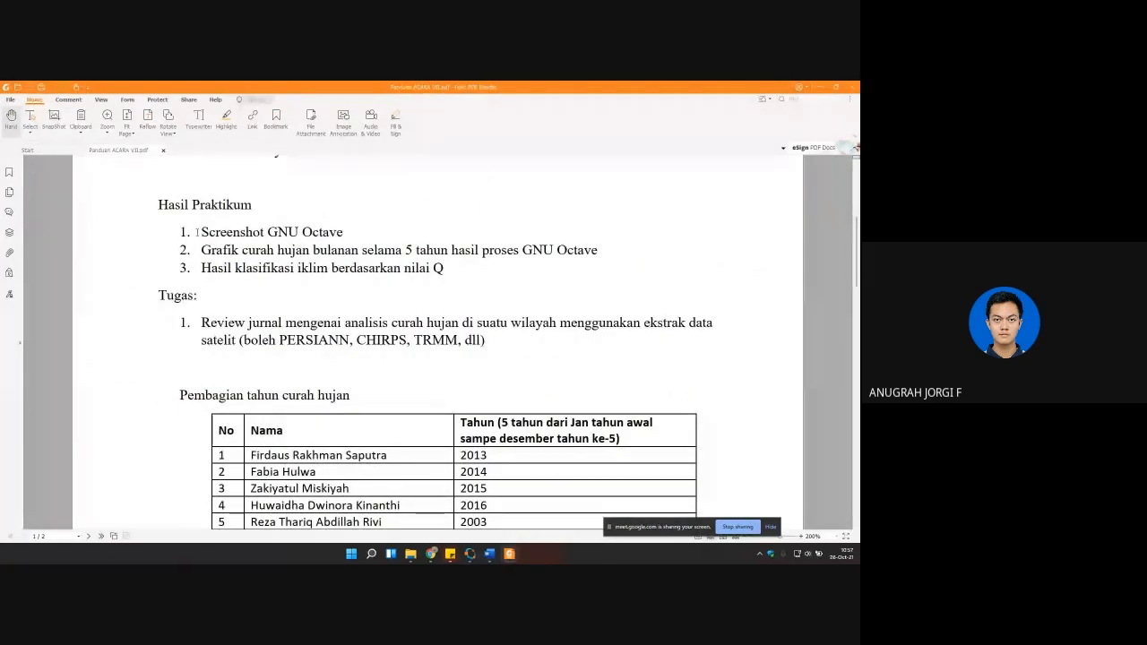
left_click_drag(202, 323, 491, 342)
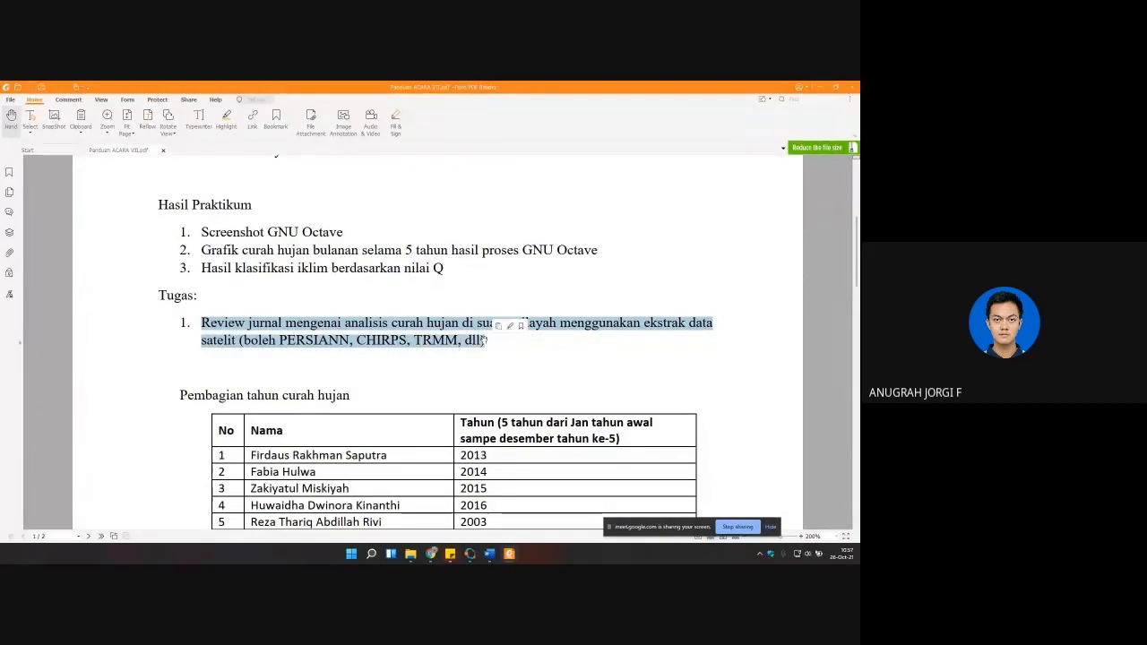
left_click(358, 338)
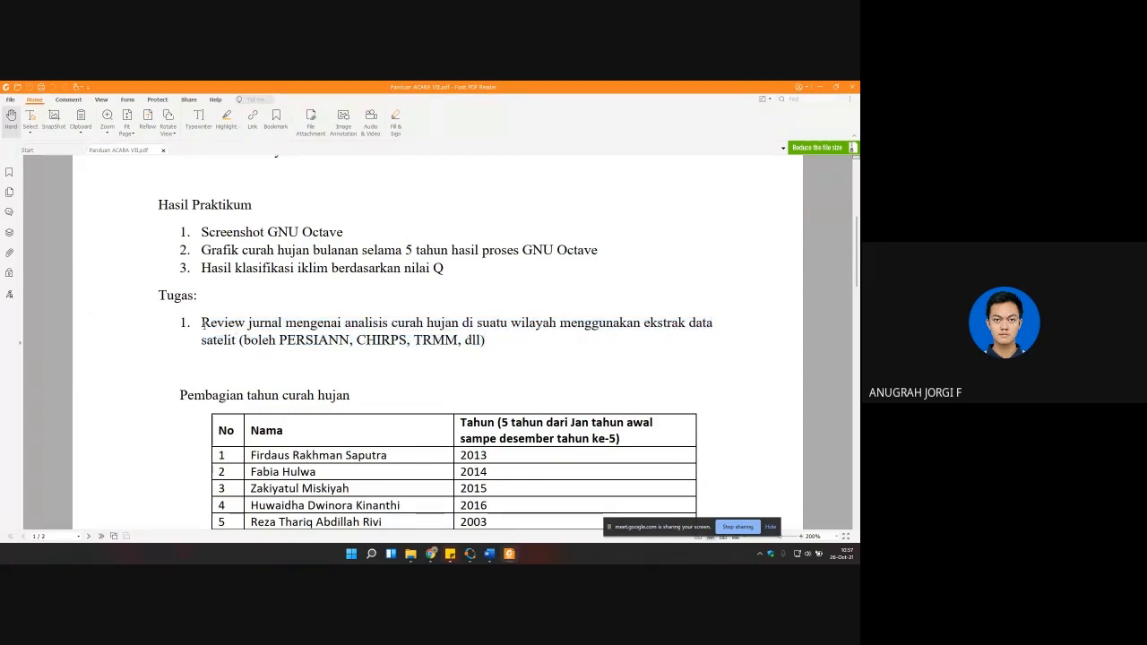
mouse_move(203, 325)
left_mouse_down()
mouse_move(485, 340)
mouse_move(203, 317)
left_mouse_up()
left_click(511, 324)
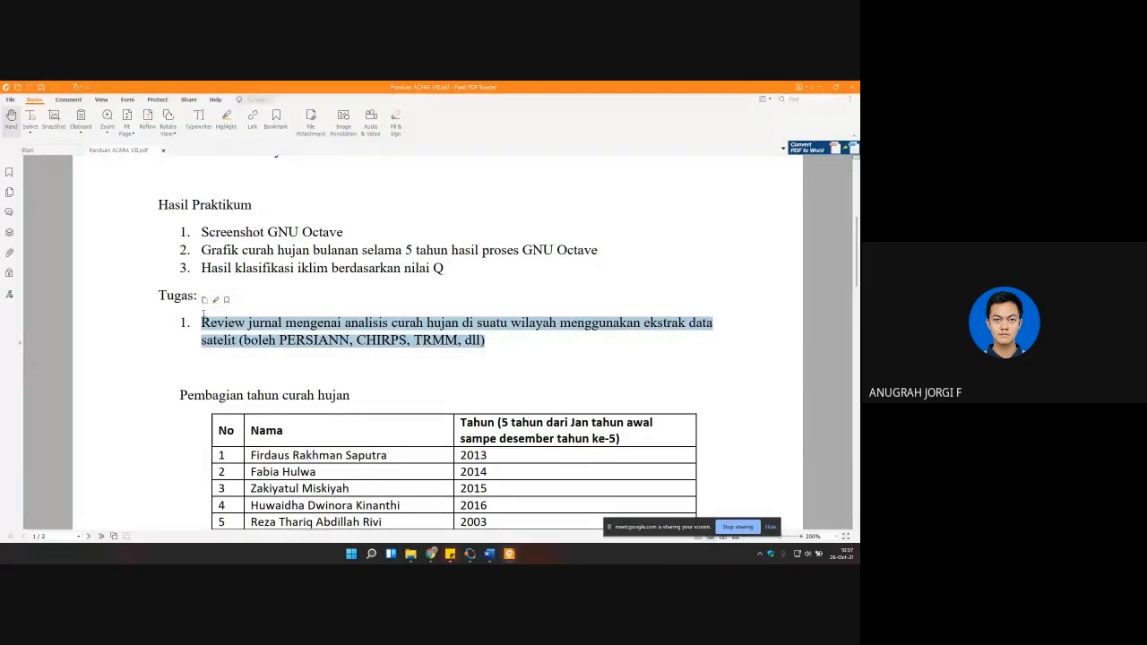
left_click_drag(200, 324, 501, 354)
left_click(337, 370)
Step: Examine the whole guide page, from the Tujuan section through Hasil Praktikum and Tugas to the rainfall year allocation table
scroll(337, 370, "up", 2)
scroll(337, 369, "up", 1)
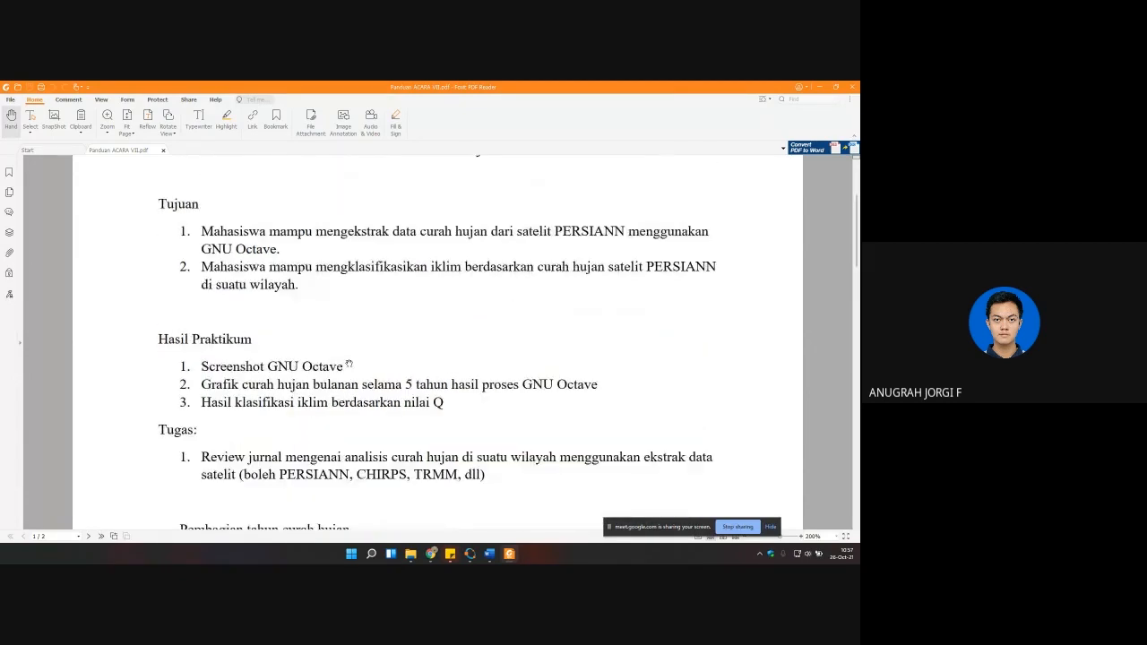
scroll(340, 370, "down", 1)
scroll(358, 369, "down", 3)
scroll(361, 369, "down", 5)
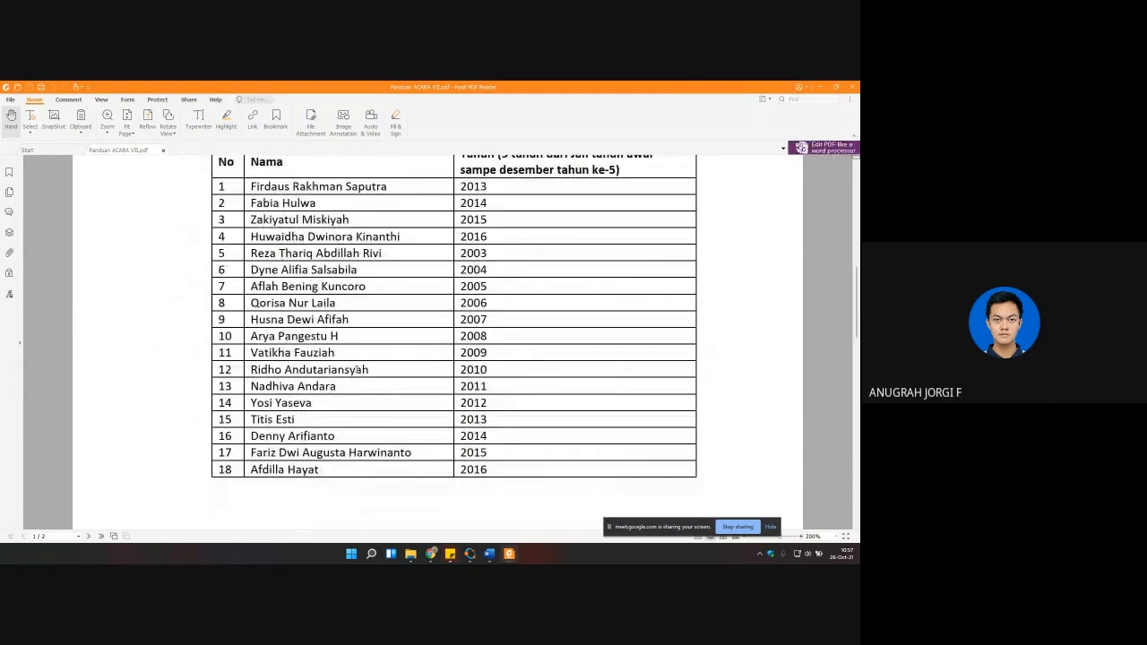
scroll(359, 374, "down", 3, "ctrl")
scroll(359, 376, "up", 1)
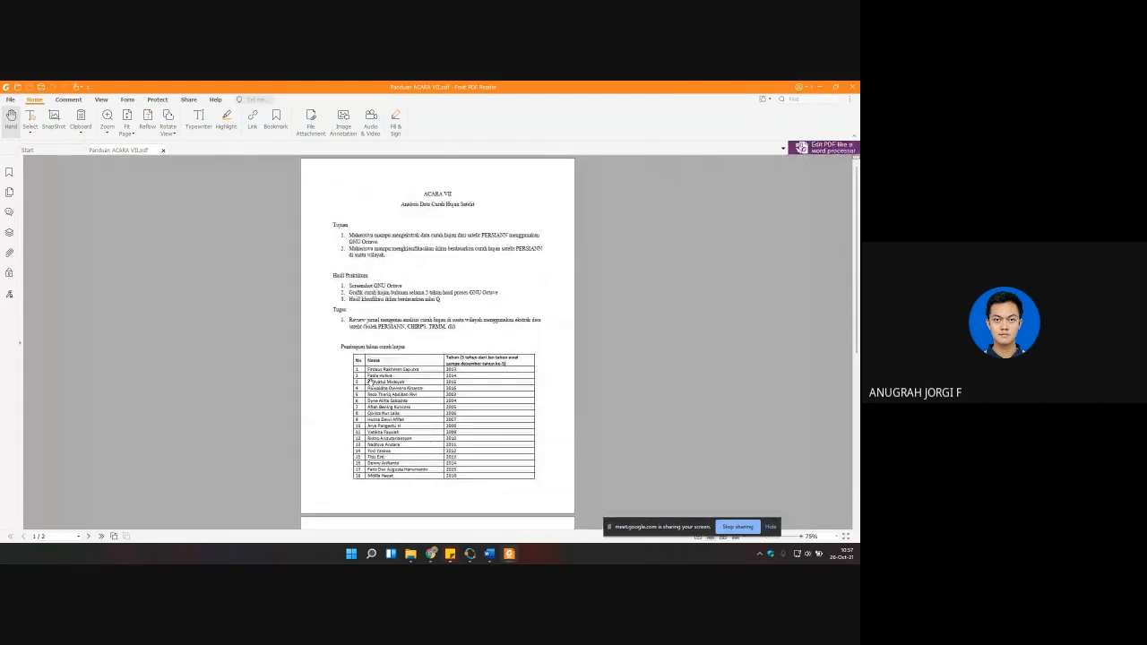
scroll(361, 391, "down", 5)
scroll(373, 389, "up", 3)
scroll(420, 387, "up", 2)
scroll(420, 386, "up", 3, "ctrl")
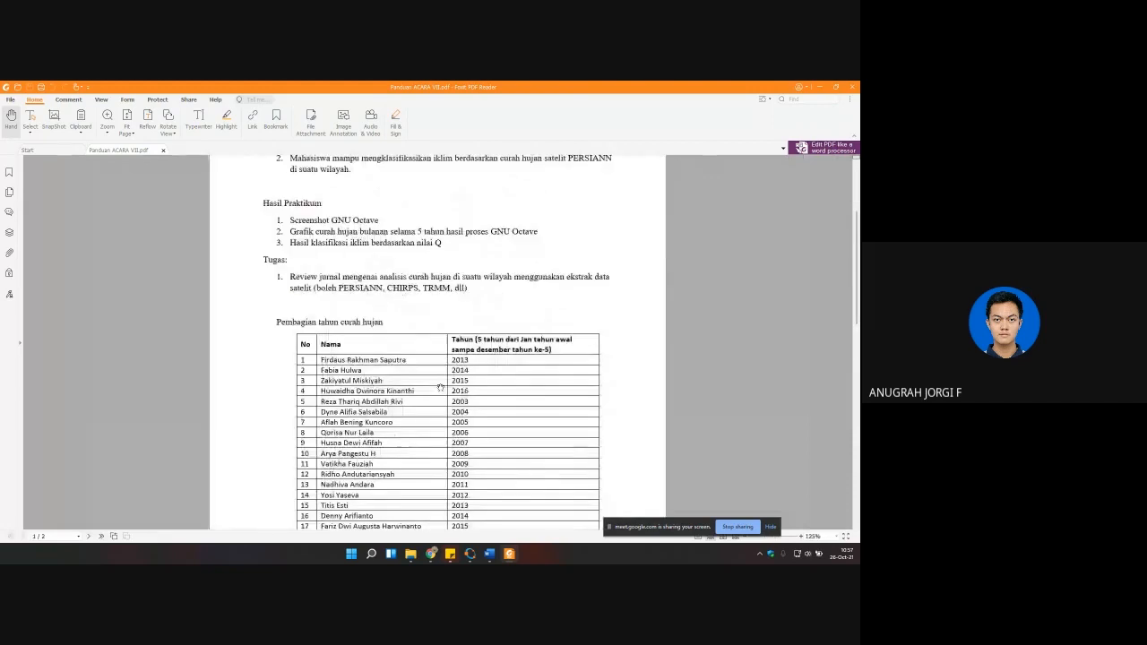
scroll(434, 388, "up", 1)
scroll(434, 388, "up", 1)
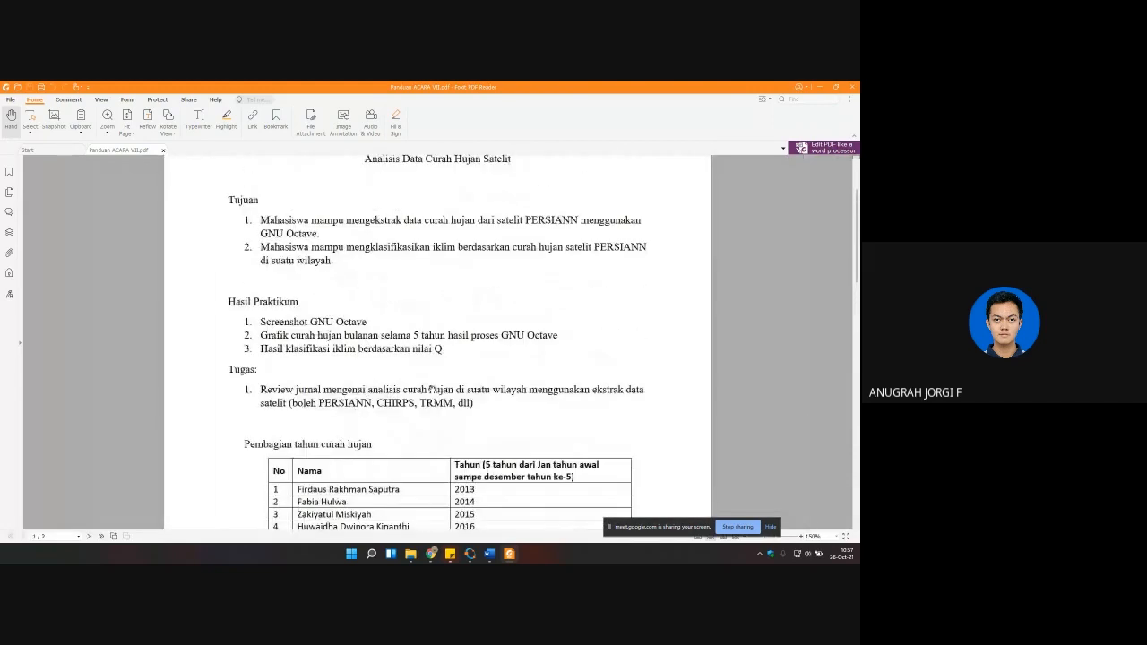
scroll(430, 392, "up", 1)
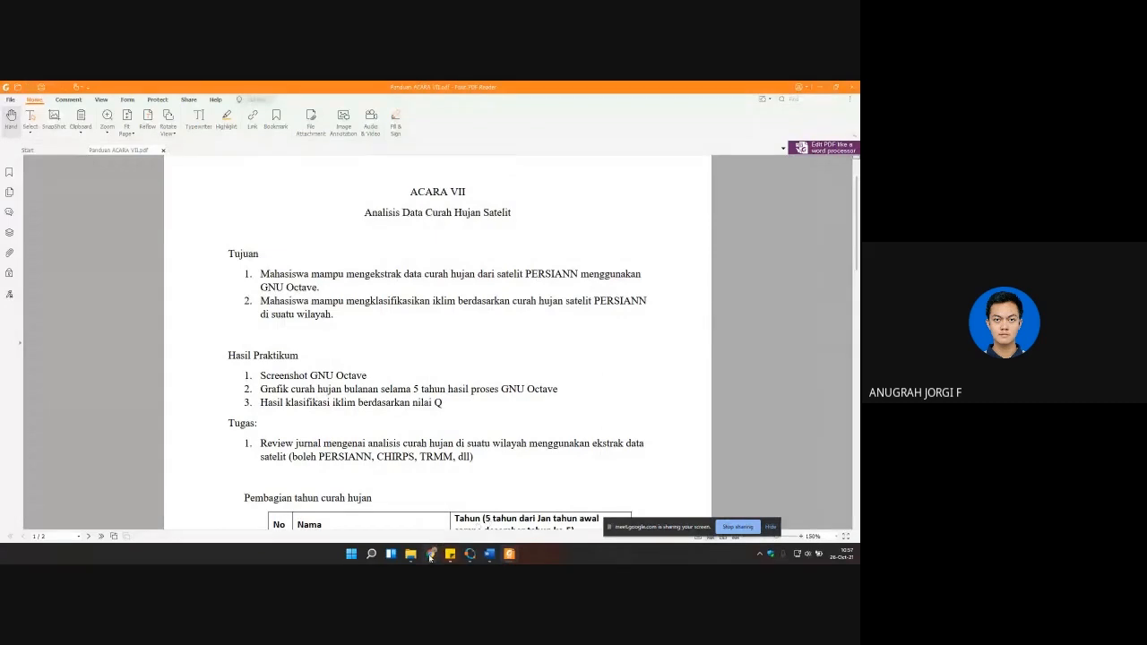
Step: Check the browser's meeting window, then review the guide's practicum results, assignment and year allocation table once more
mouse_move(430, 557)
left_click(395, 517)
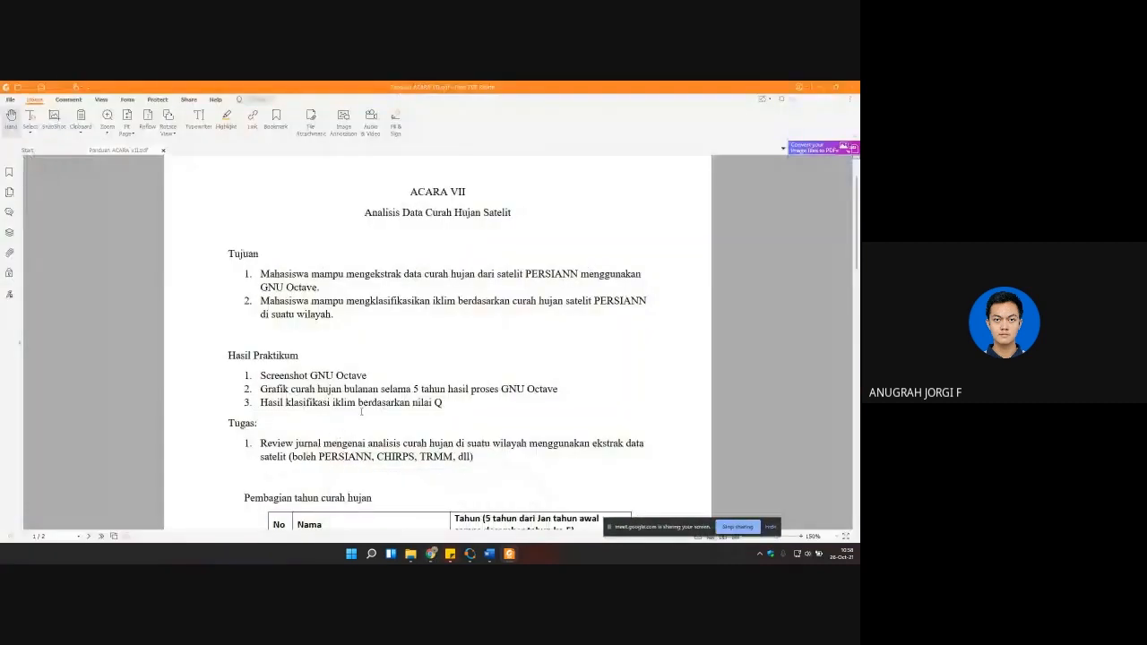
scroll(358, 410, "down", 1)
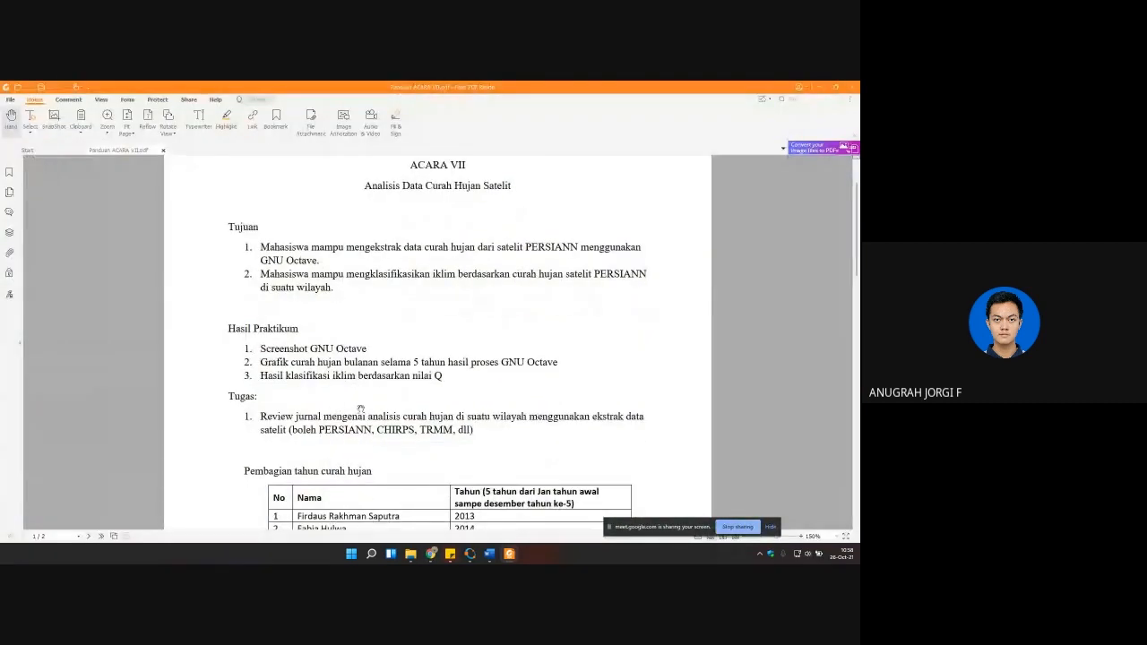
scroll(362, 404, "down", 5)
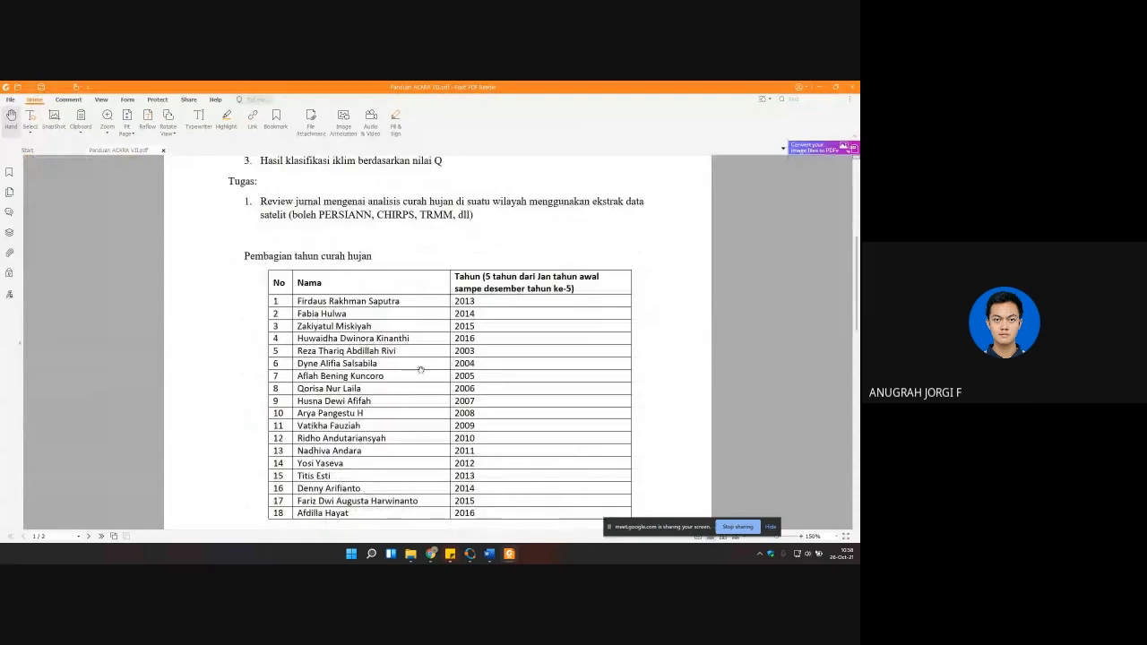
scroll(493, 392, "up", 5)
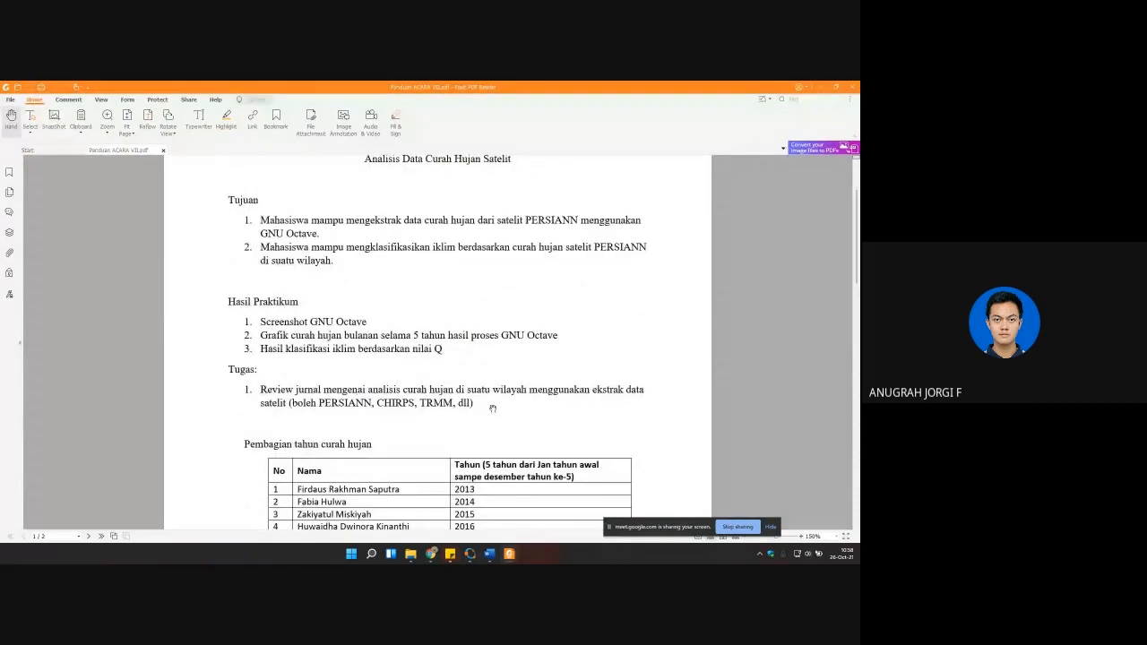
scroll(501, 416, "down", 7)
scroll(516, 430, "up", 2)
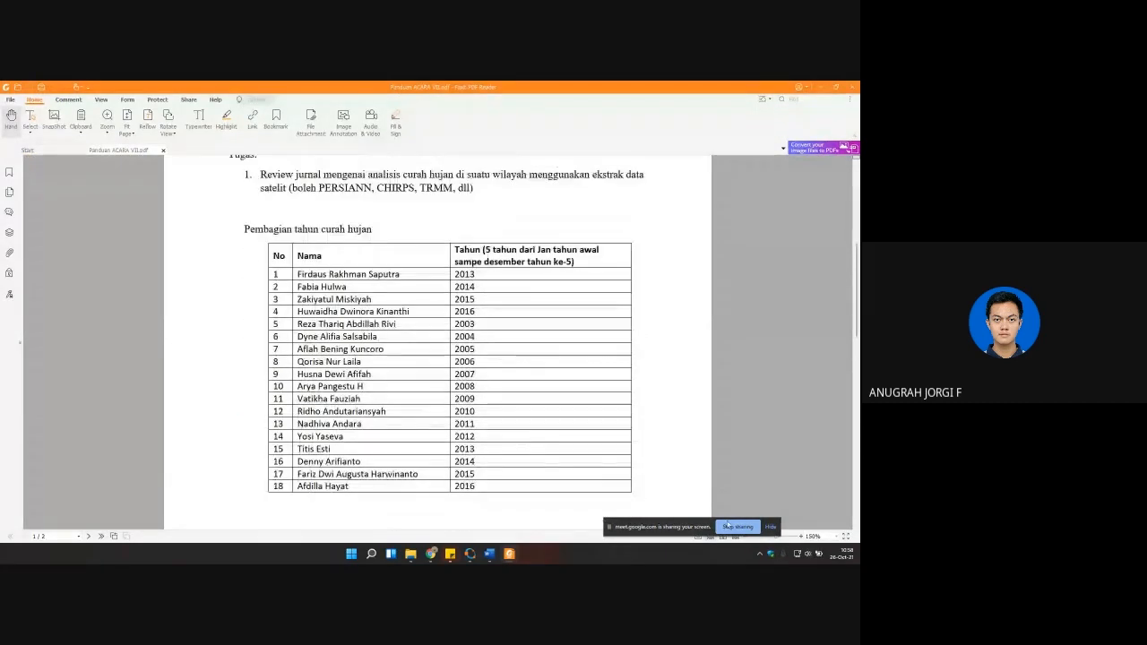